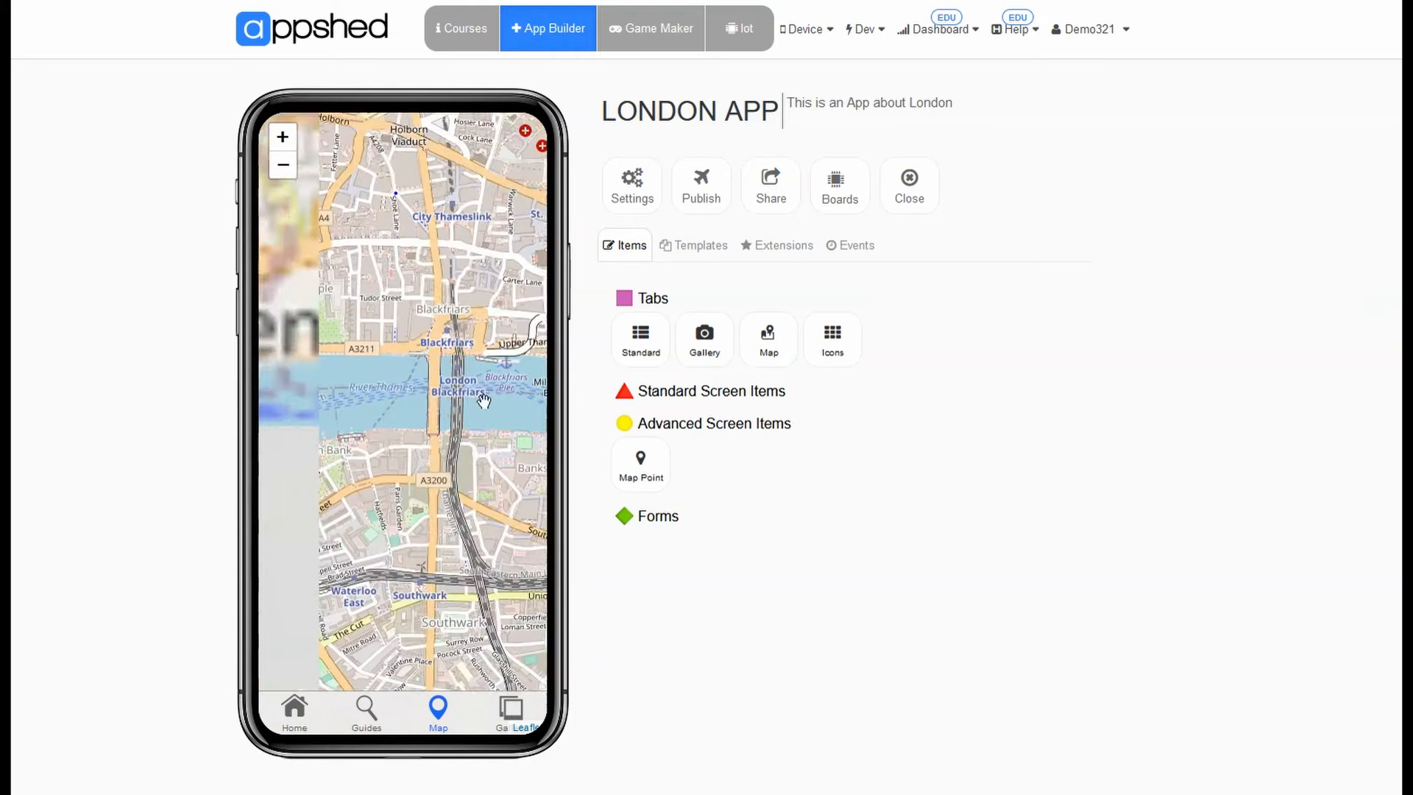
# Preview the Big Ben point on the London app's map and its photo in the Gallery.
pyautogui.click(336, 450)
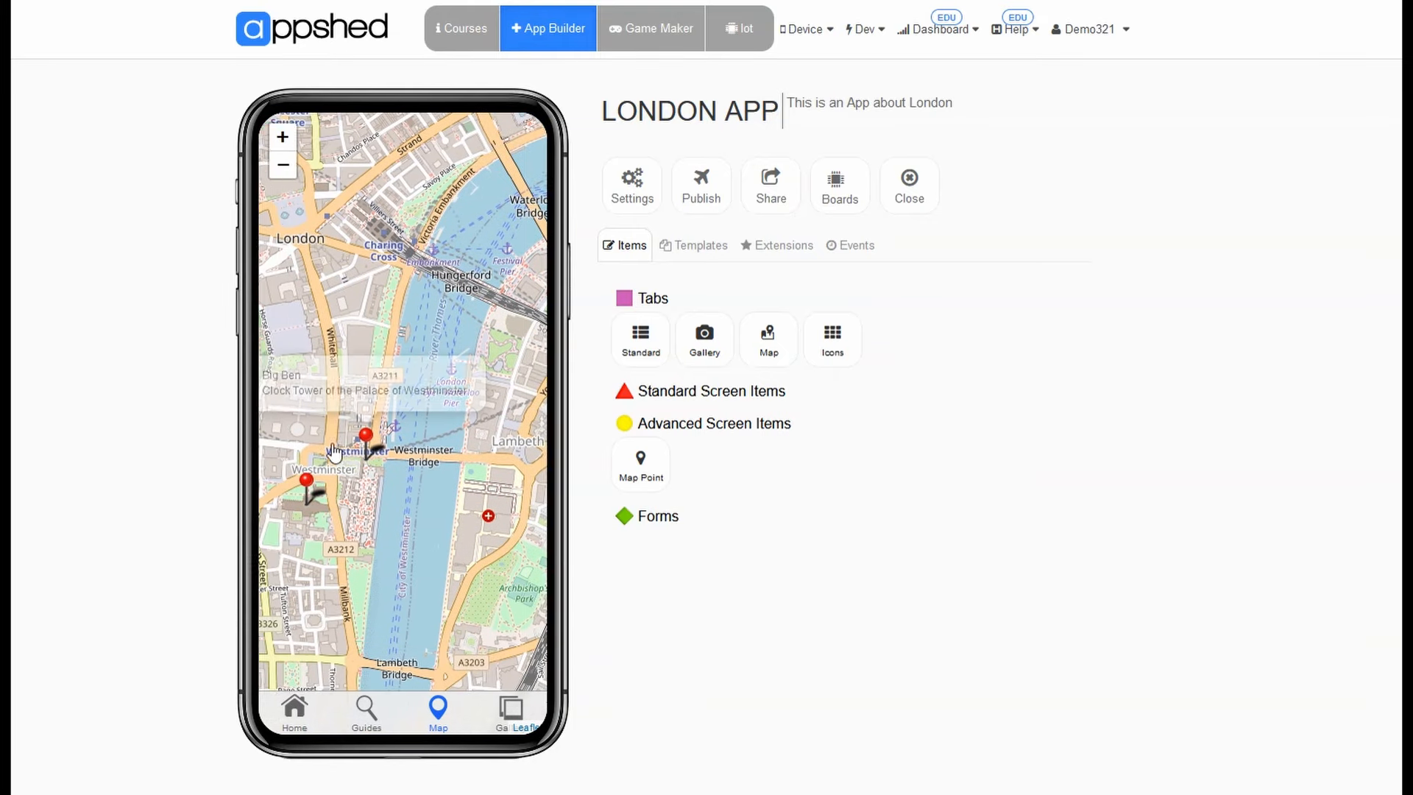
pyautogui.rightClick(388, 382)
pyautogui.click(412, 396)
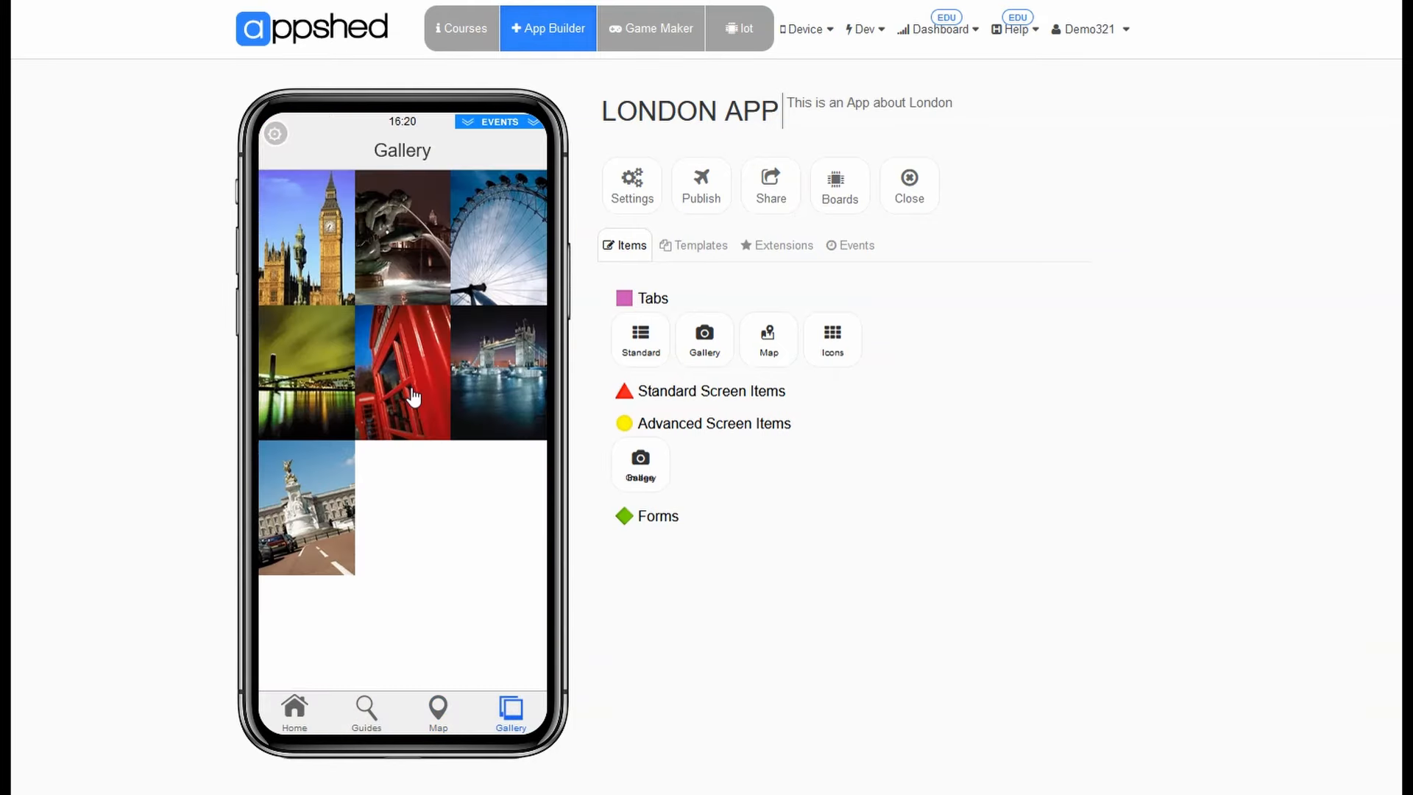
pyautogui.click(332, 240)
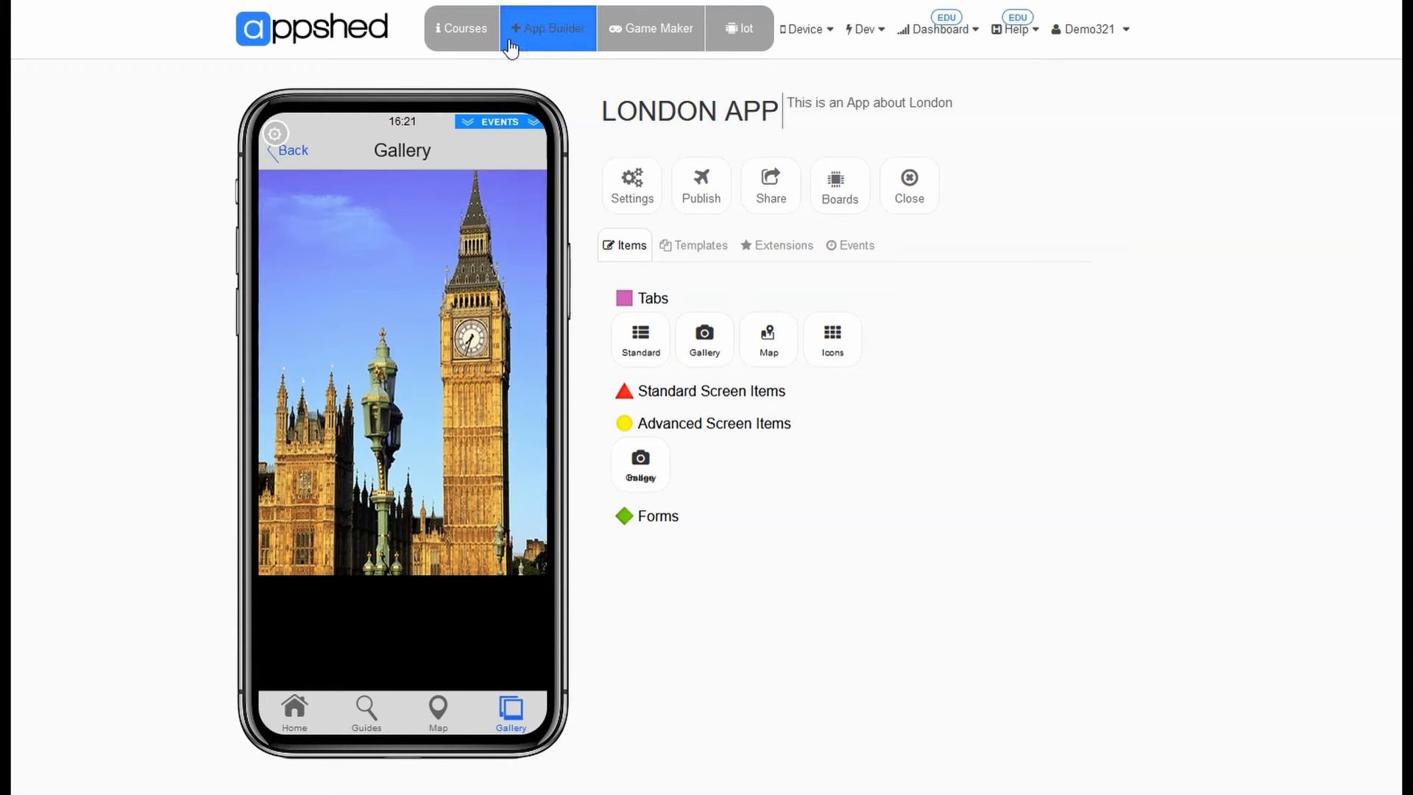
# Open the Courses & Resources page and look over its course categories, including Coding.
pyautogui.click(452, 31)
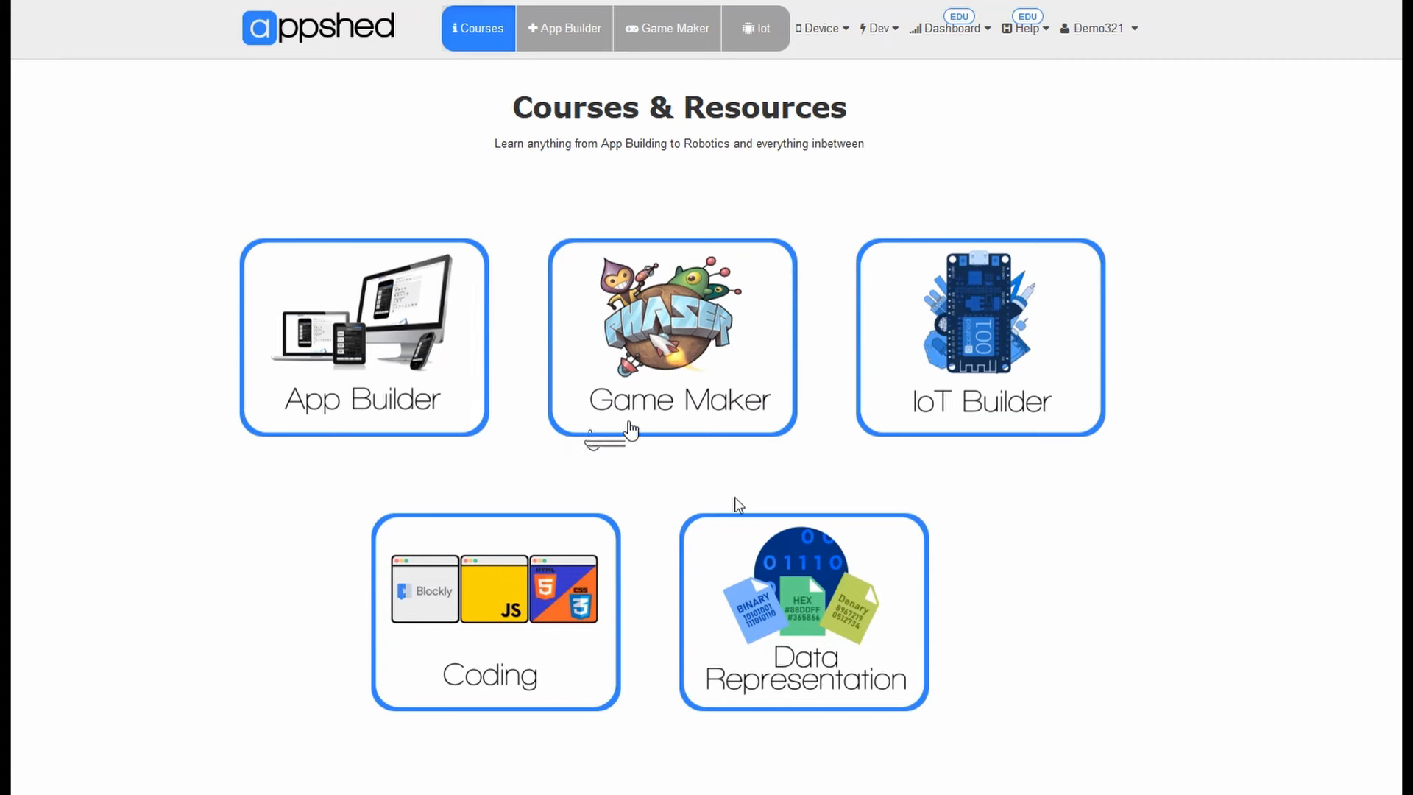
pyautogui.click(596, 600)
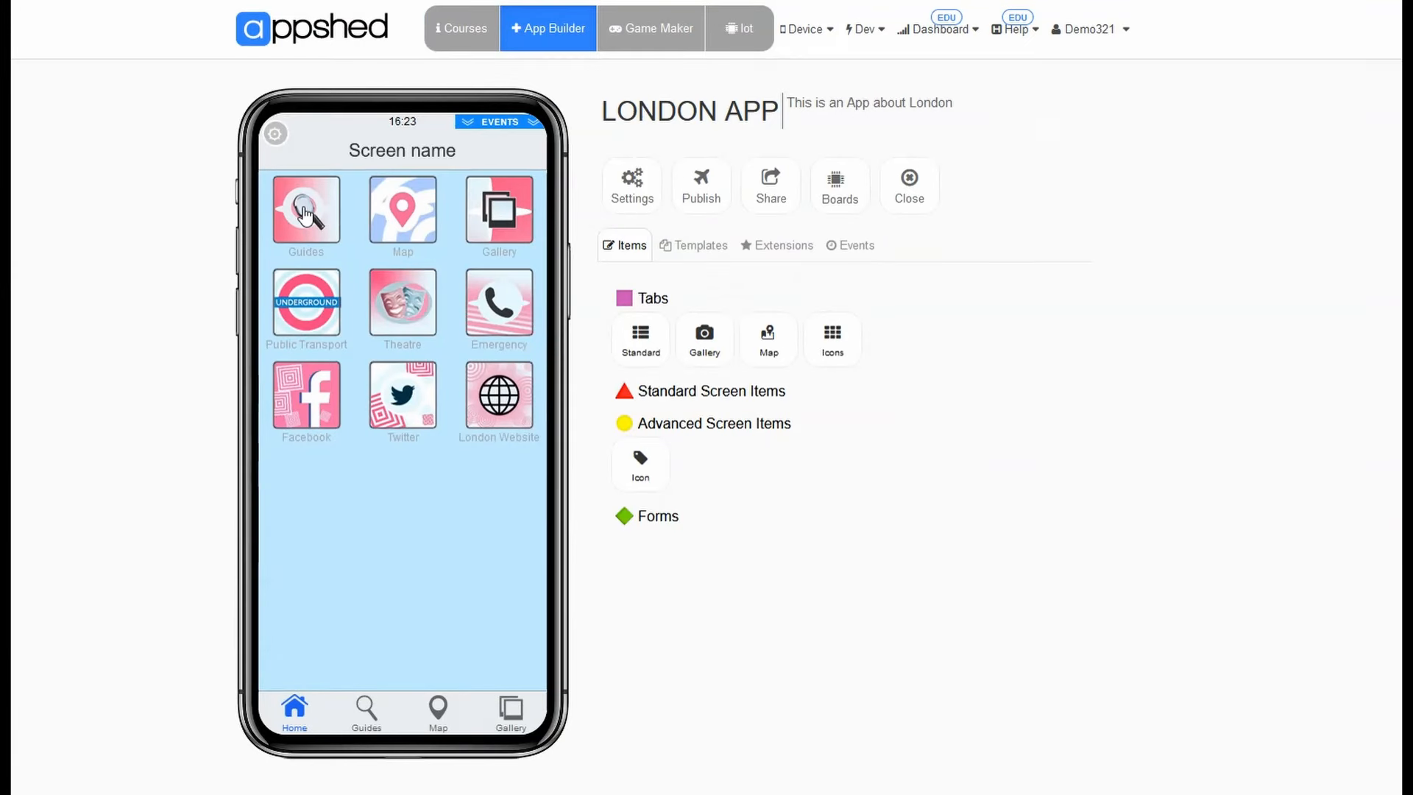
# Preview the Attractions page within the London app's Guides and return to the app's Home screen.
pyautogui.click(306, 213)
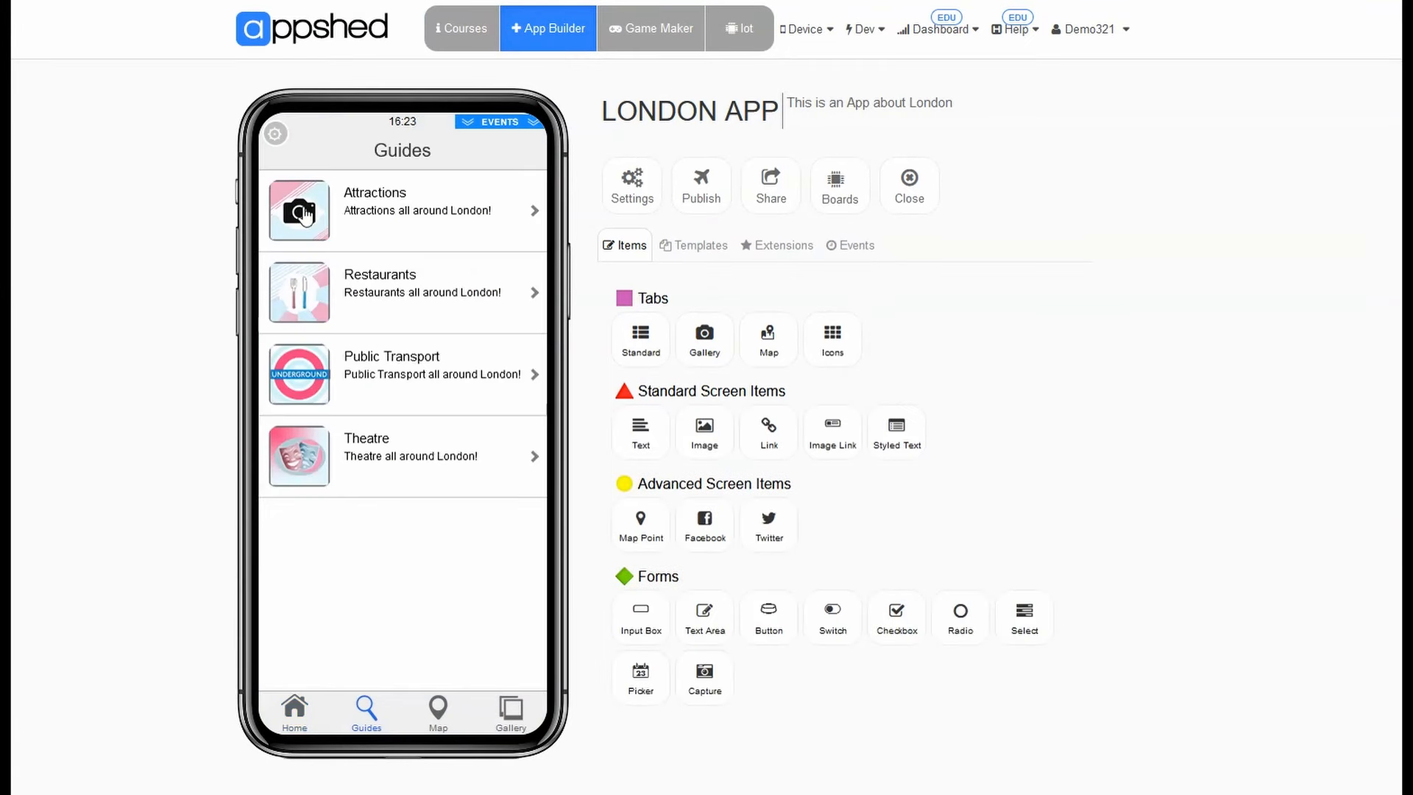
pyautogui.click(390, 200)
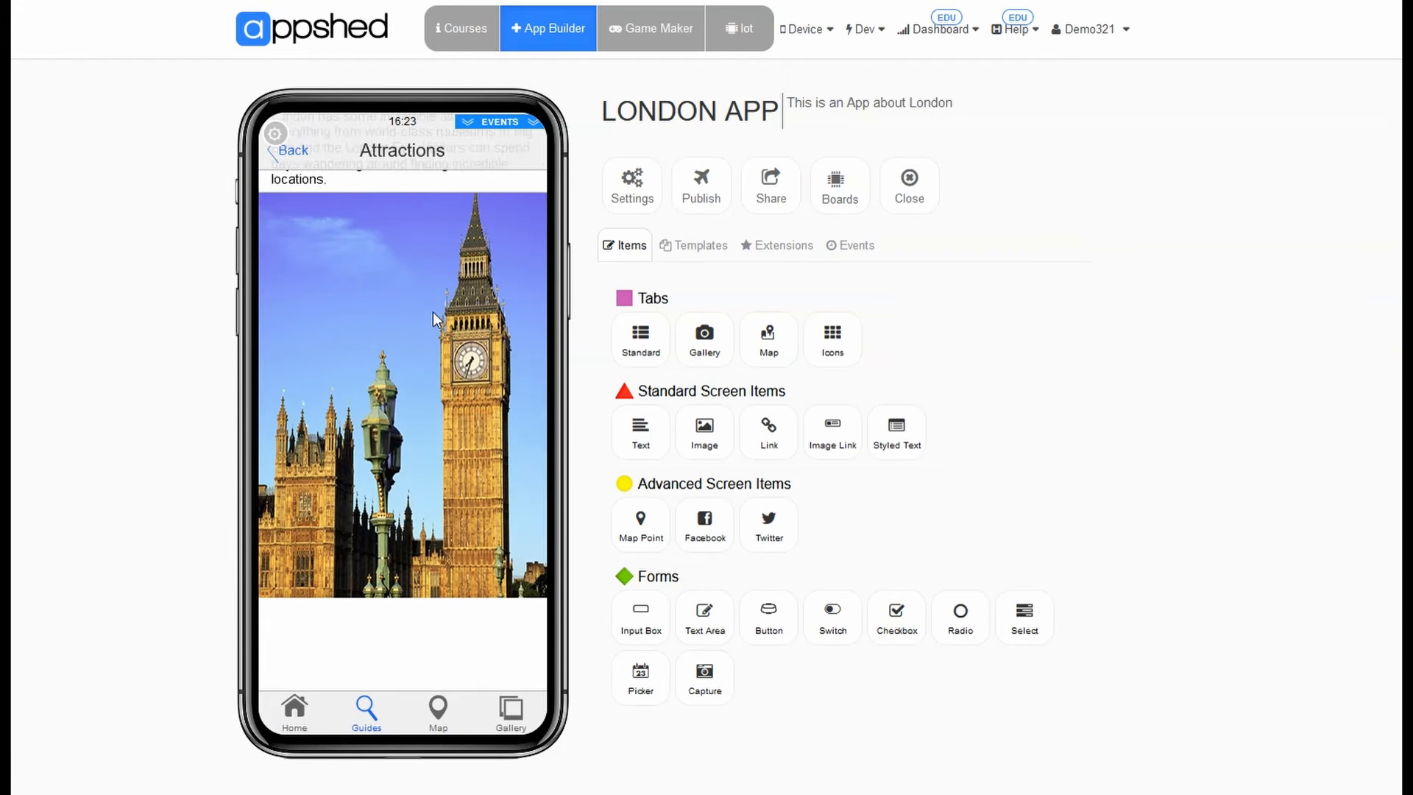
pyautogui.click(293, 150)
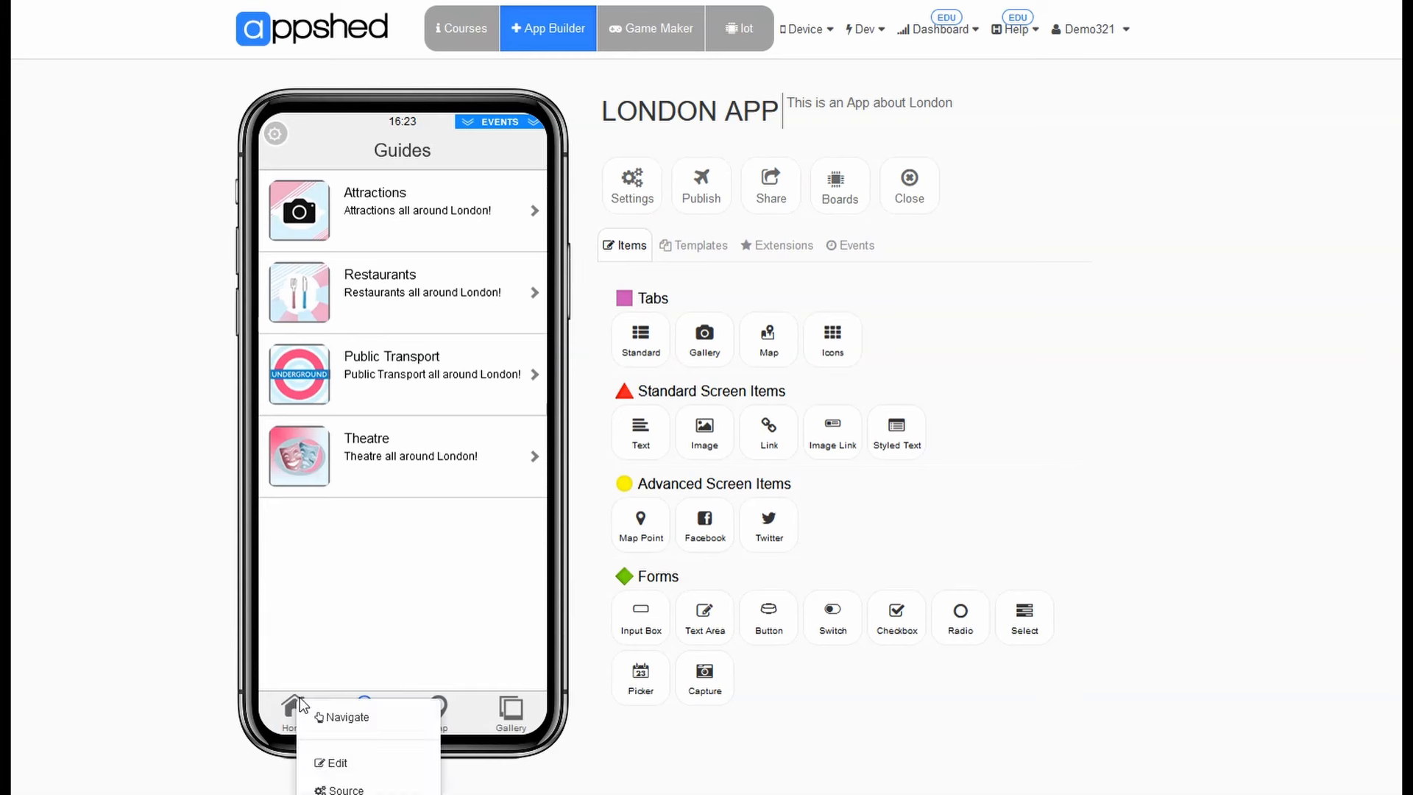
pyautogui.click(299, 699)
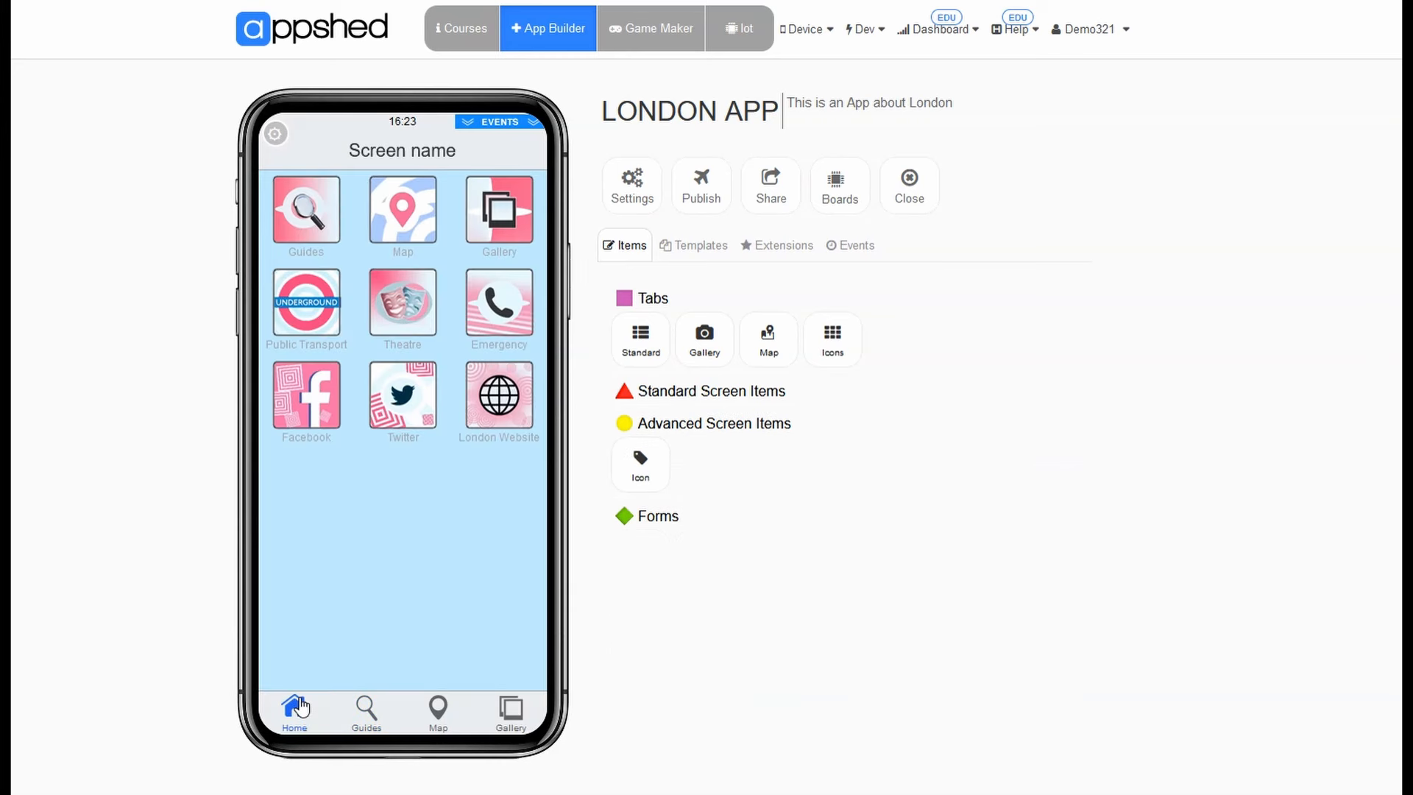
# Preview a photo in the London app's Gallery and explore its Map around the Tower of London point.
pyautogui.click(499, 224)
pyautogui.click(349, 275)
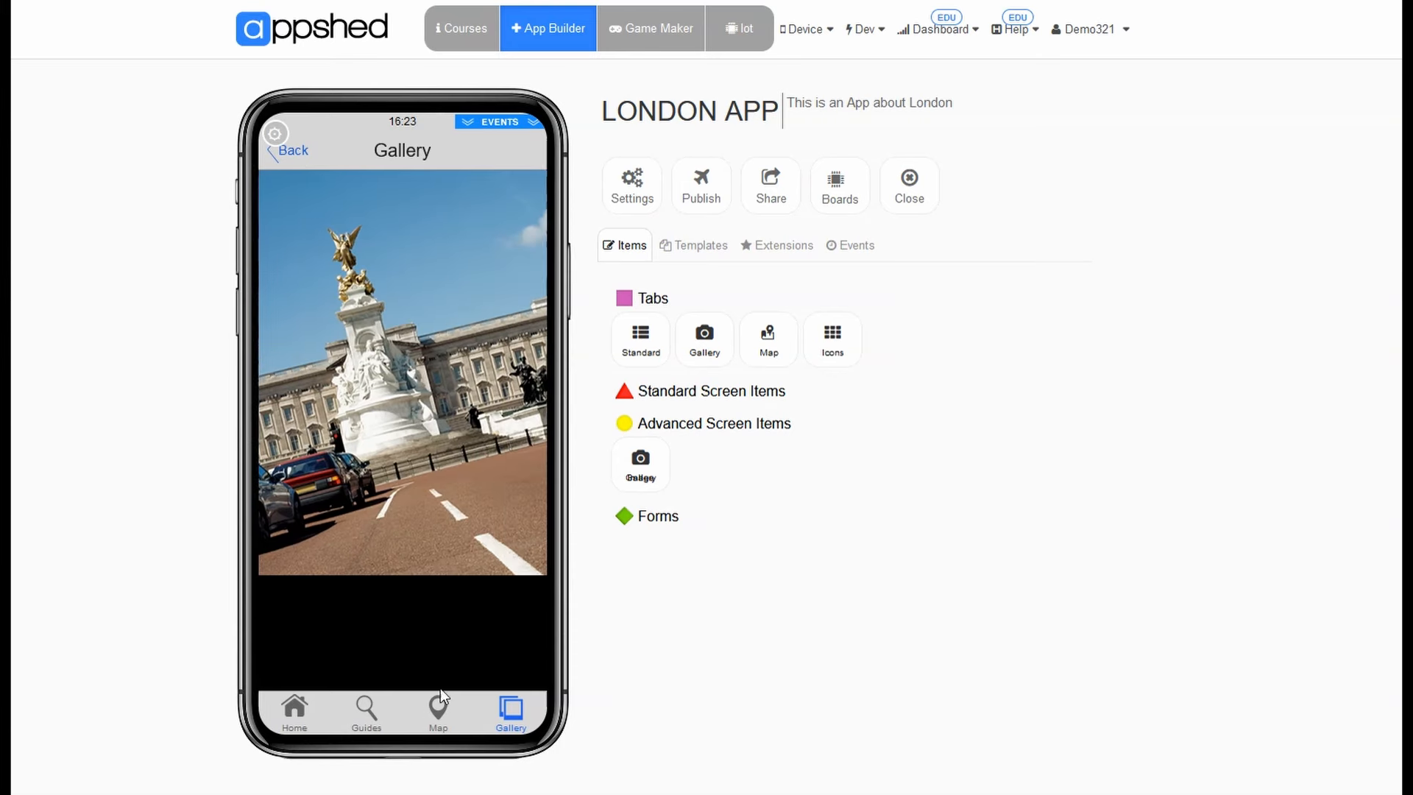
pyautogui.click(440, 690)
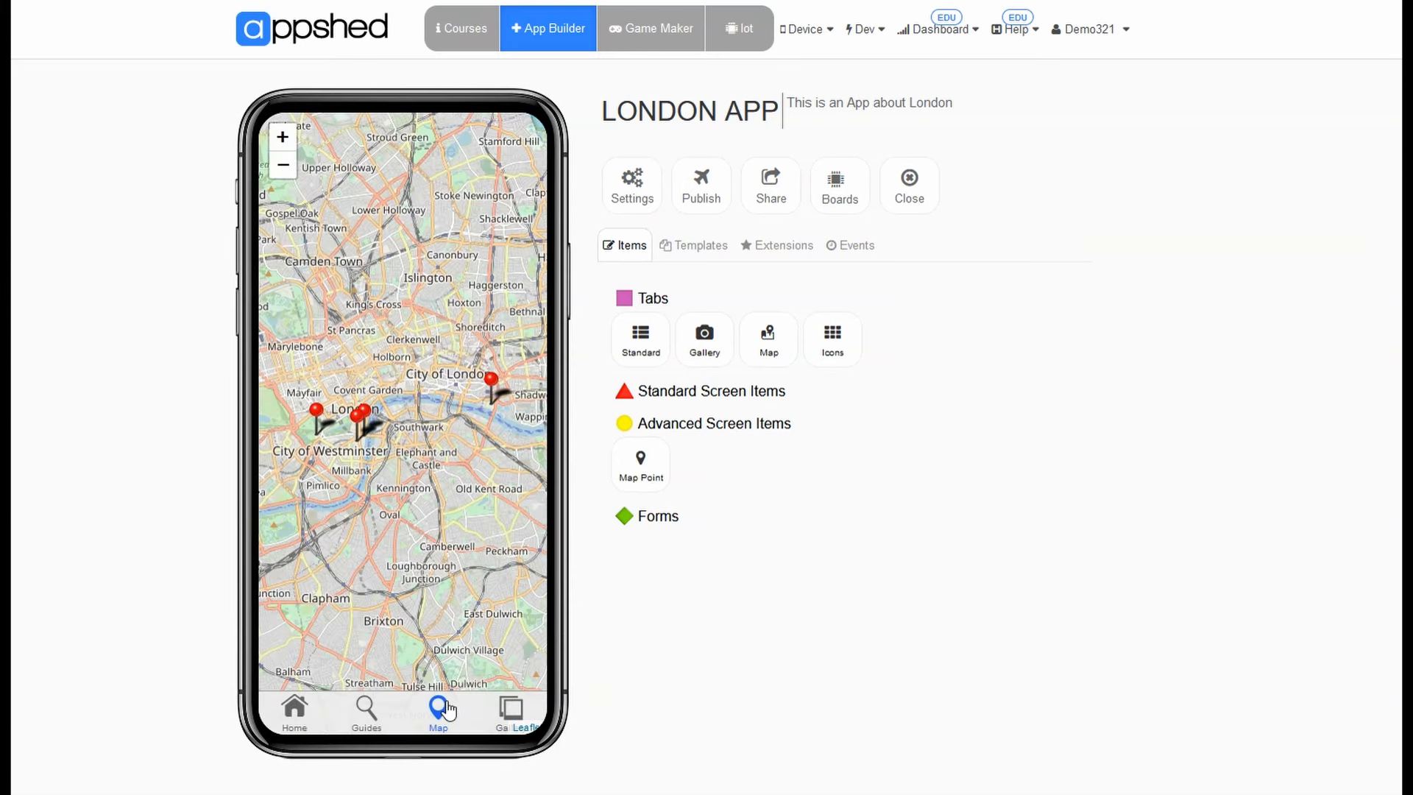
pyautogui.click(492, 390)
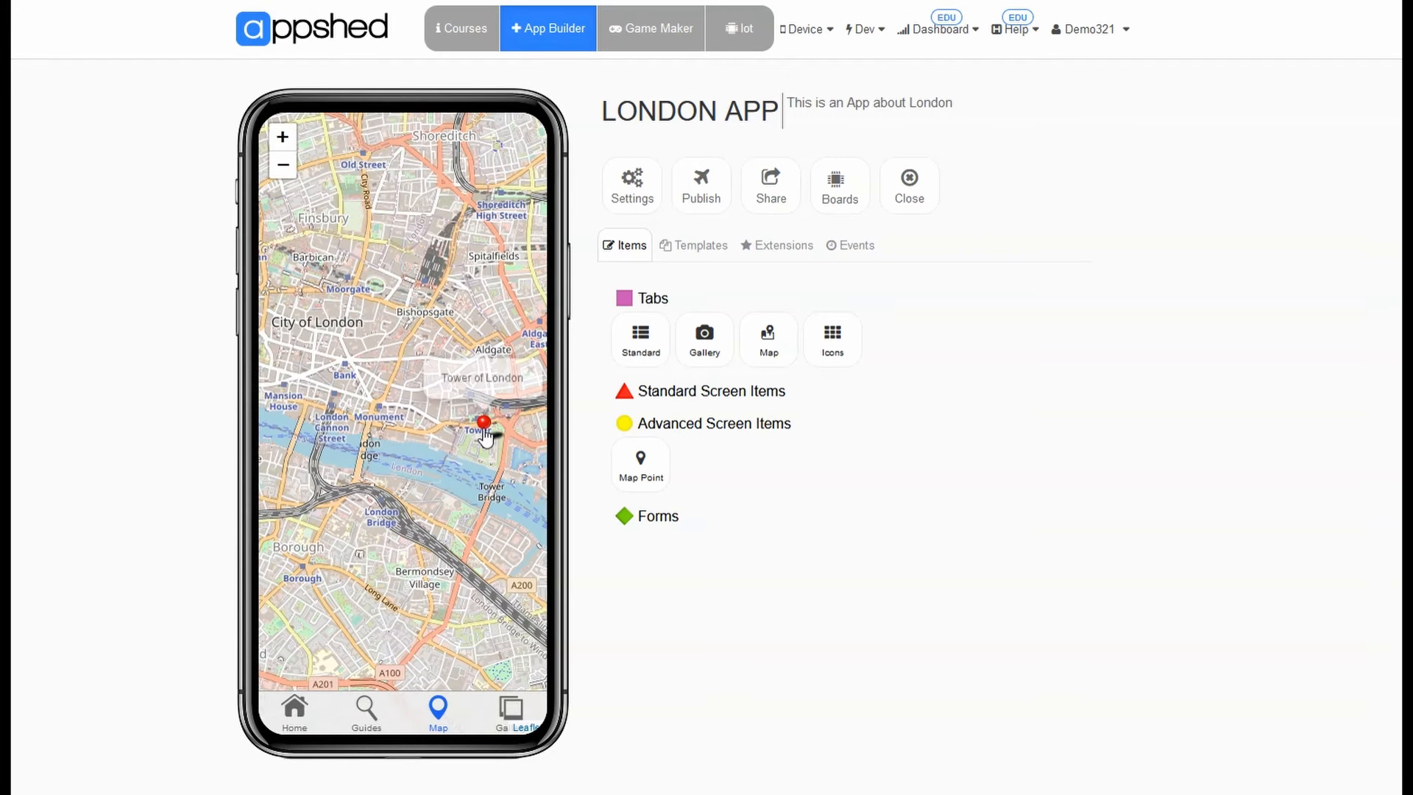
pyautogui.moveTo(462, 433); pyautogui.dragTo(521, 404)
pyautogui.moveTo(338, 485); pyautogui.dragTo(483, 461)
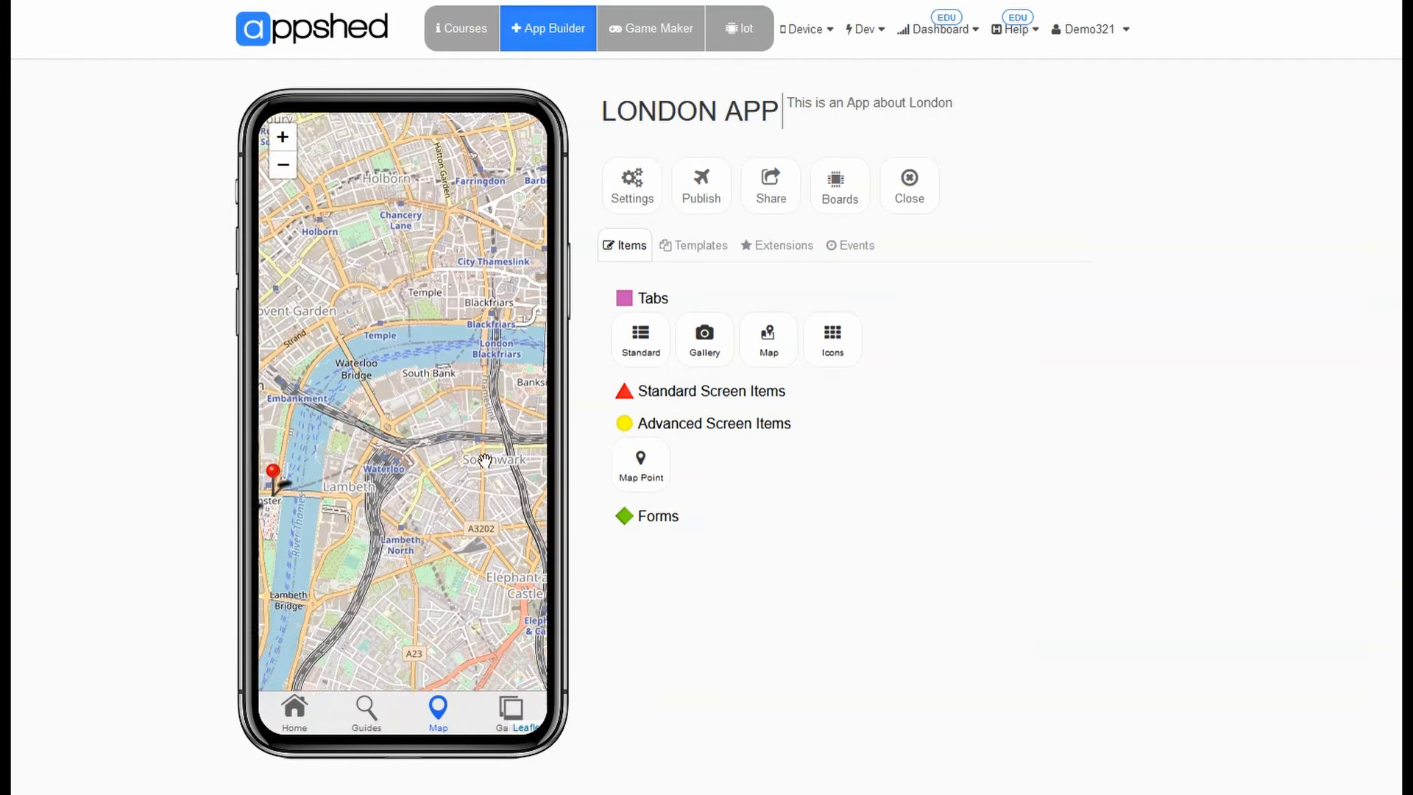
pyautogui.moveTo(379, 507); pyautogui.dragTo(466, 486)
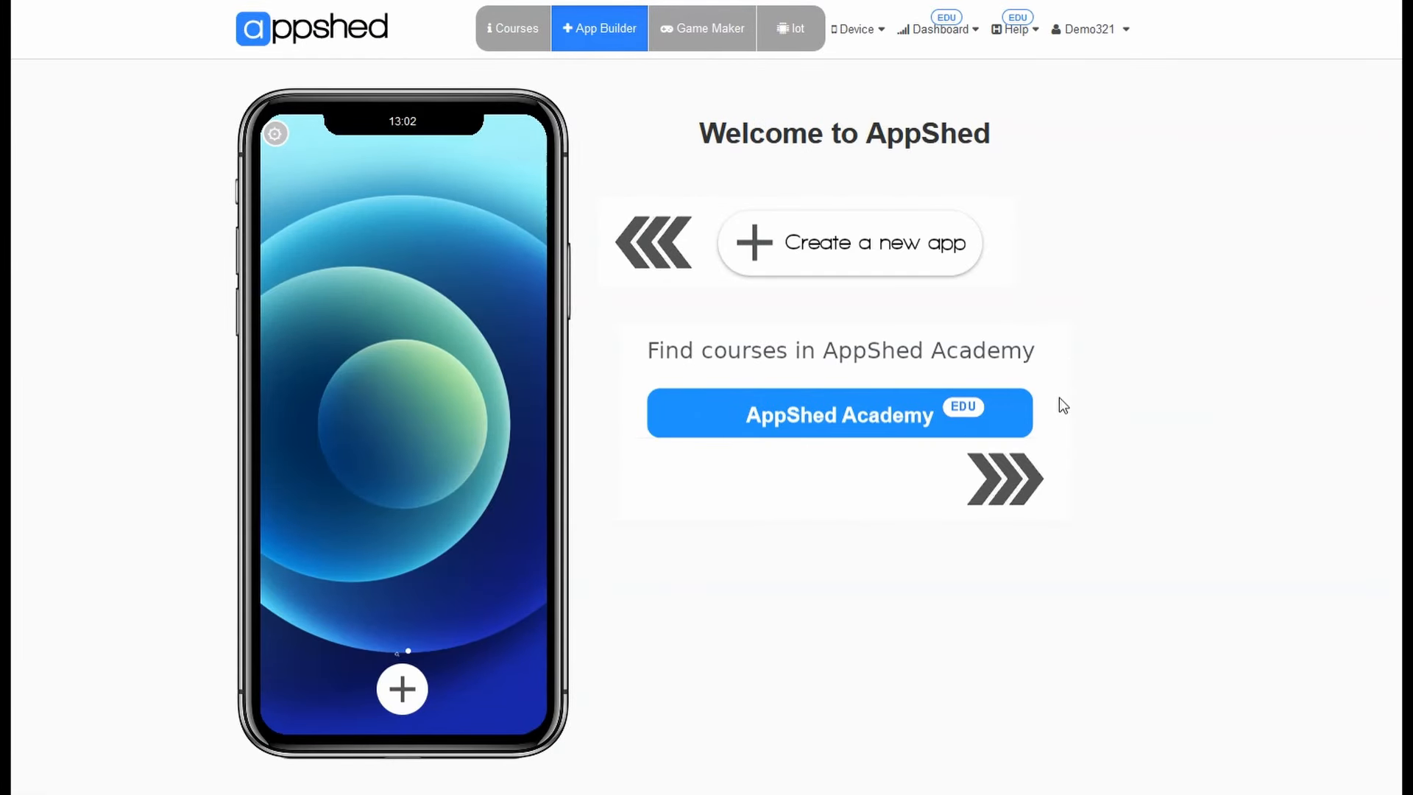
# Create a folder named London App under My Files in the account's Image Manager.
pyautogui.click(1102, 30)
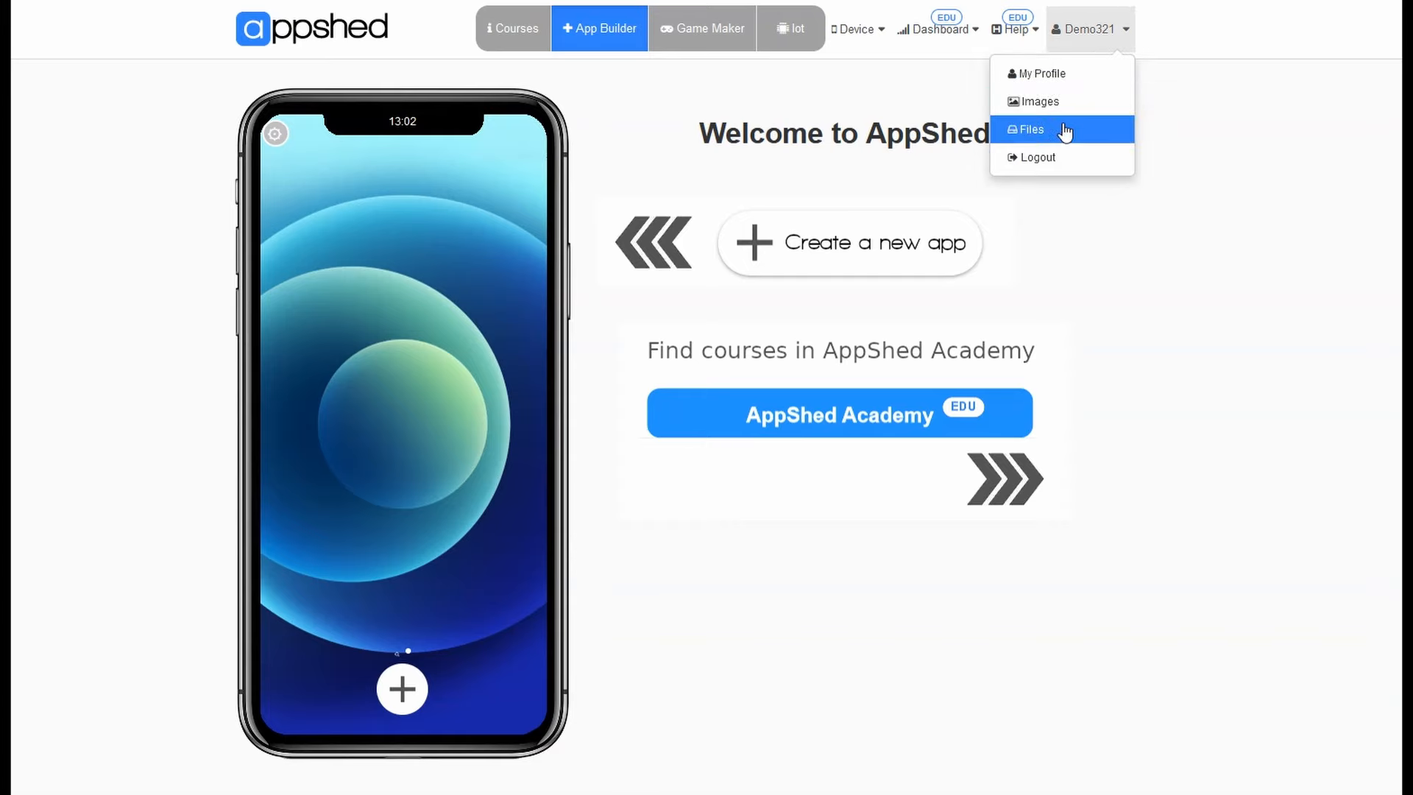
pyautogui.click(1063, 130)
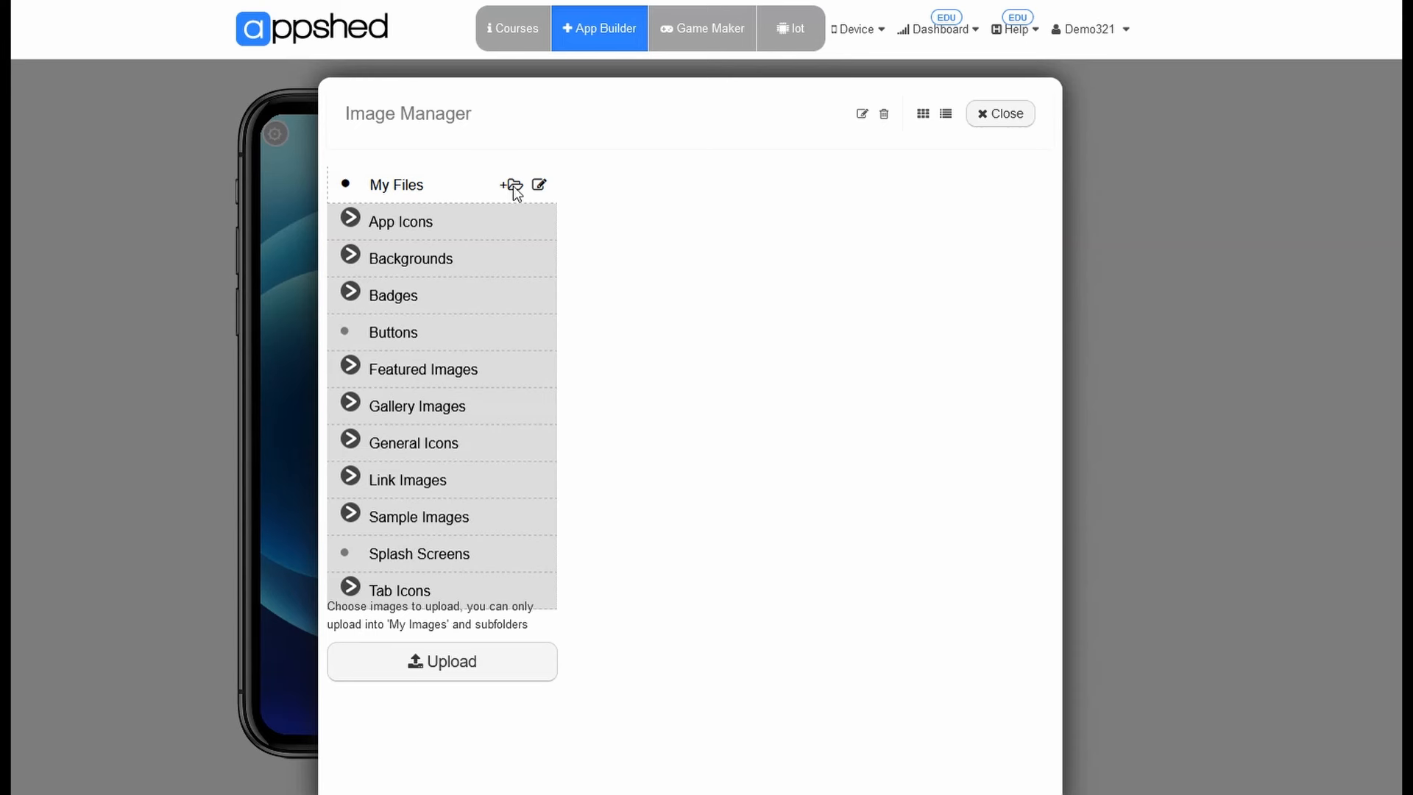
pyautogui.click(512, 185)
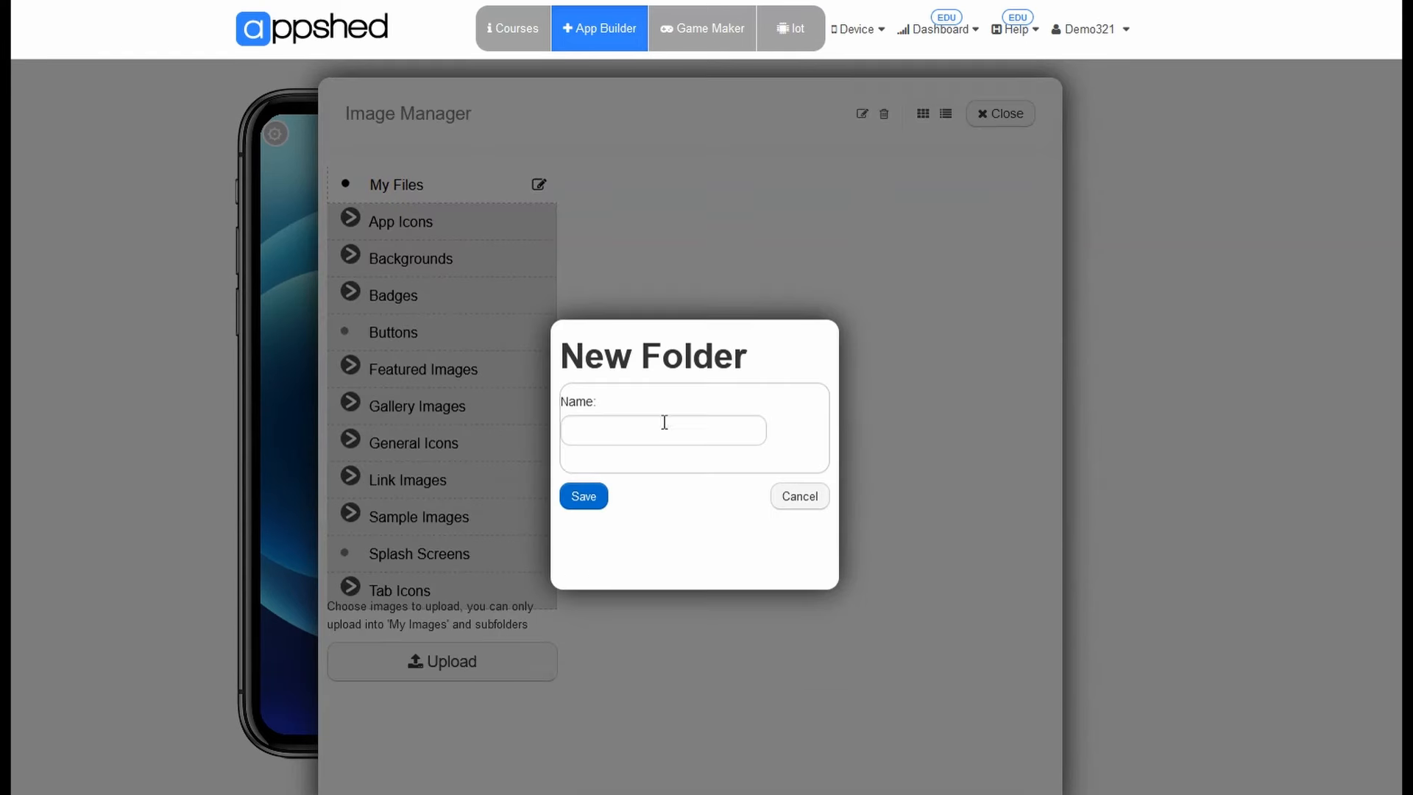
pyautogui.write('Lond')
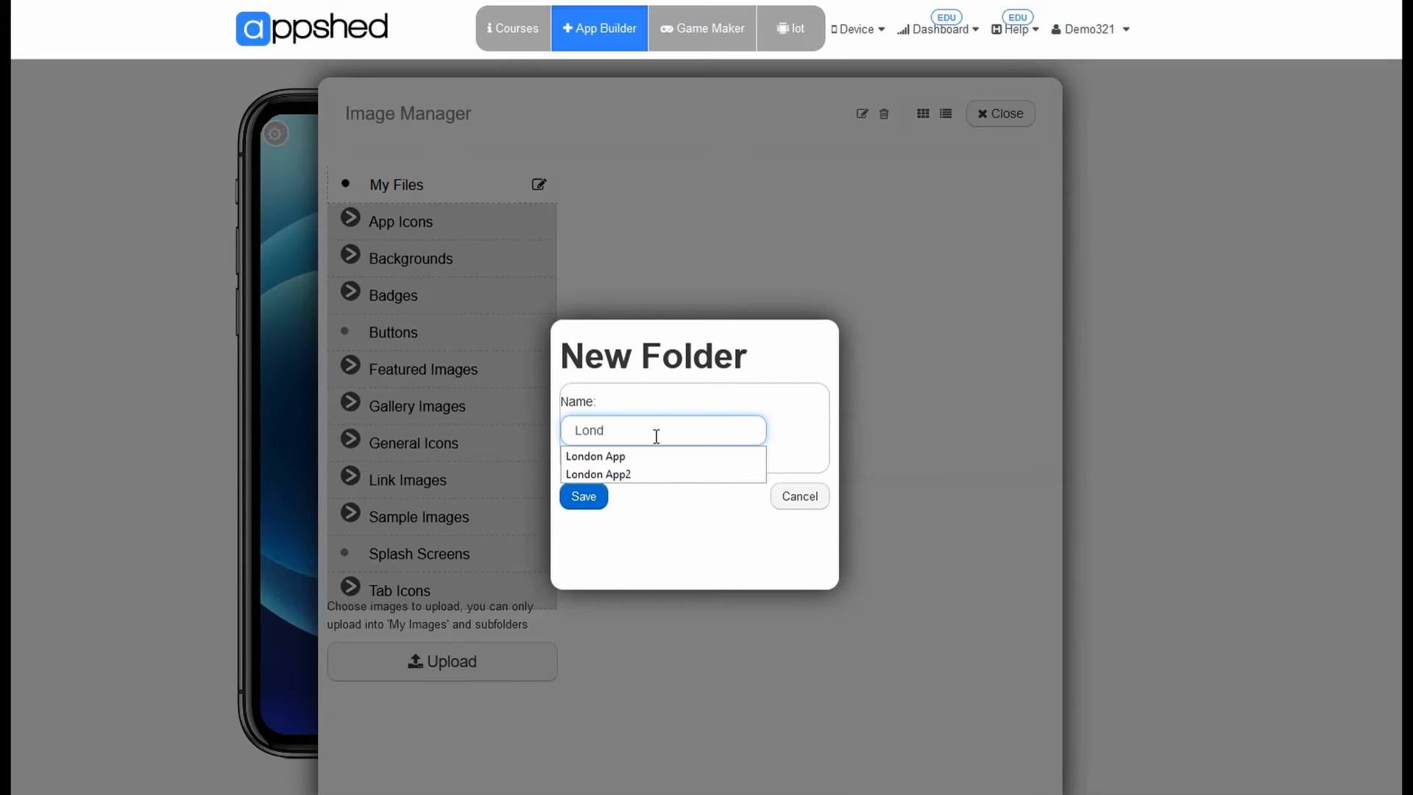
pyautogui.write('on App')
pyautogui.click(584, 496)
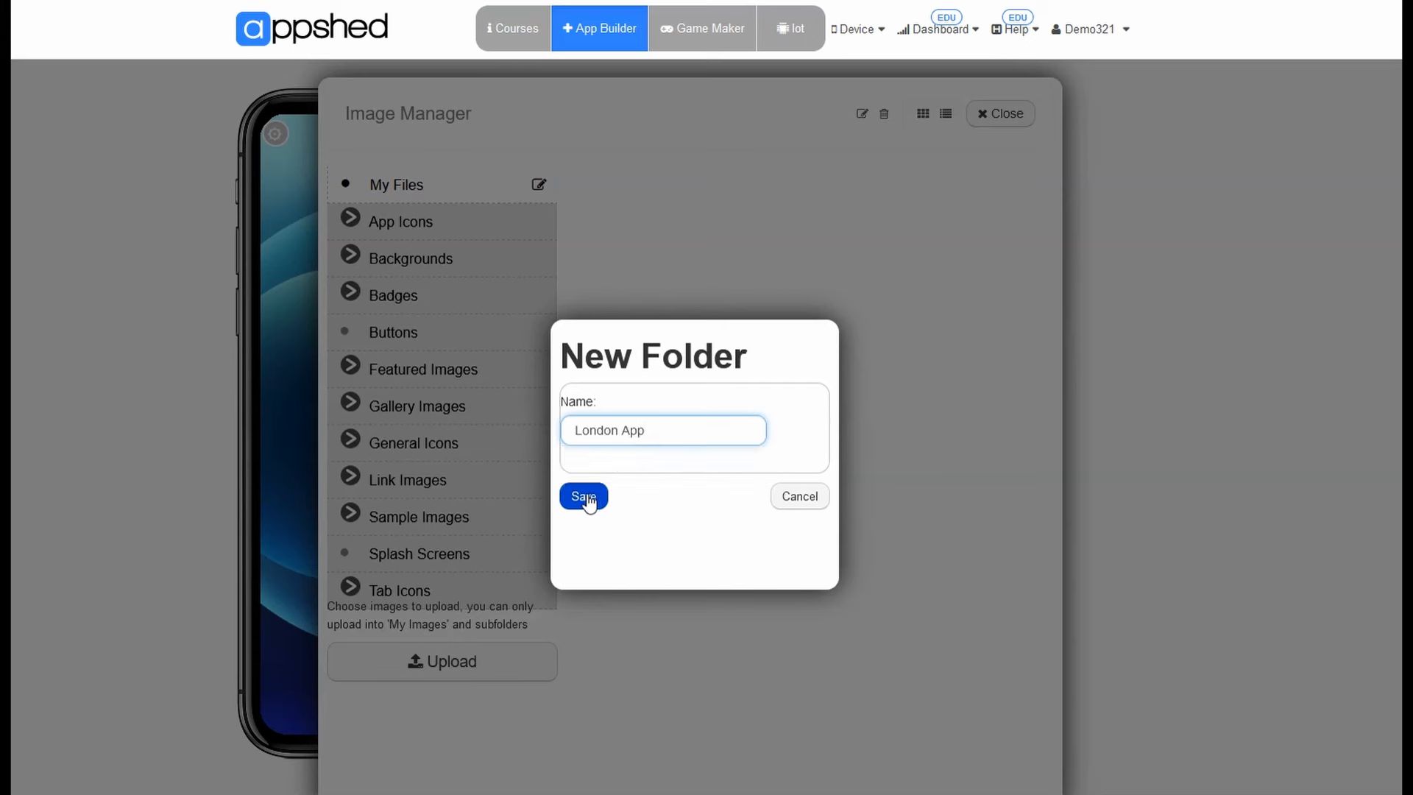
# Upload all the London icons, logo and photos from the computer into the London App folder.
pyautogui.click(453, 219)
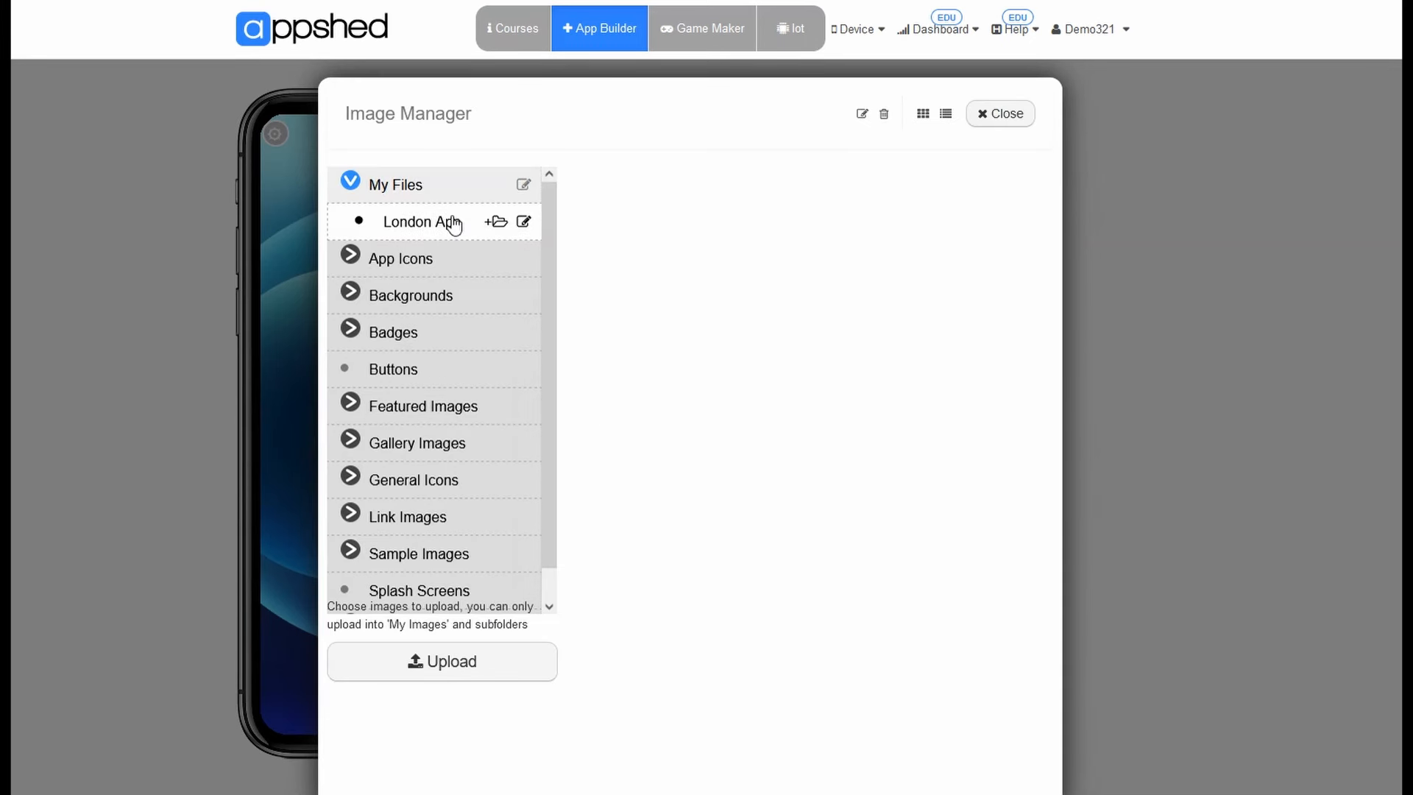
pyautogui.click(480, 660)
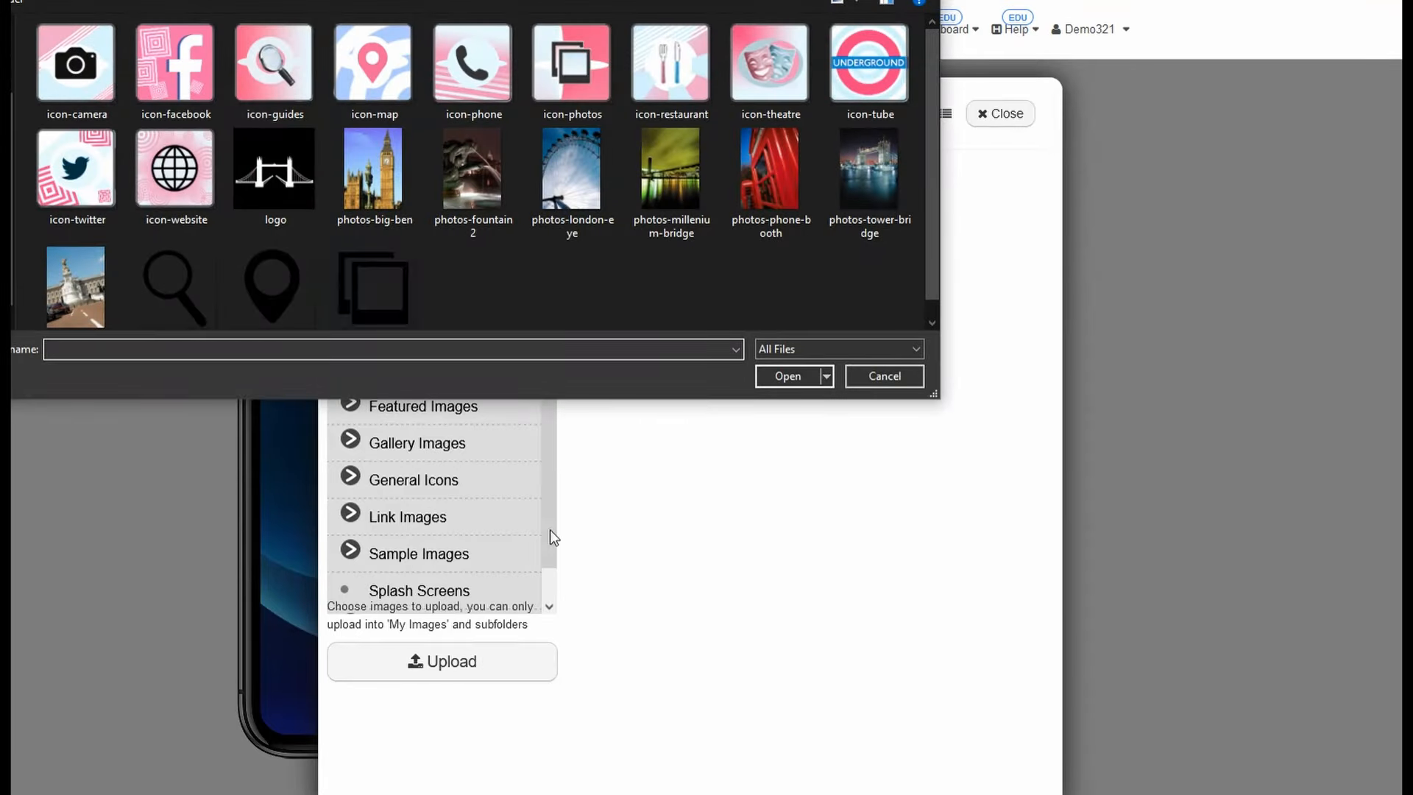
pyautogui.moveTo(916, 328); pyautogui.dragTo(47, 72)
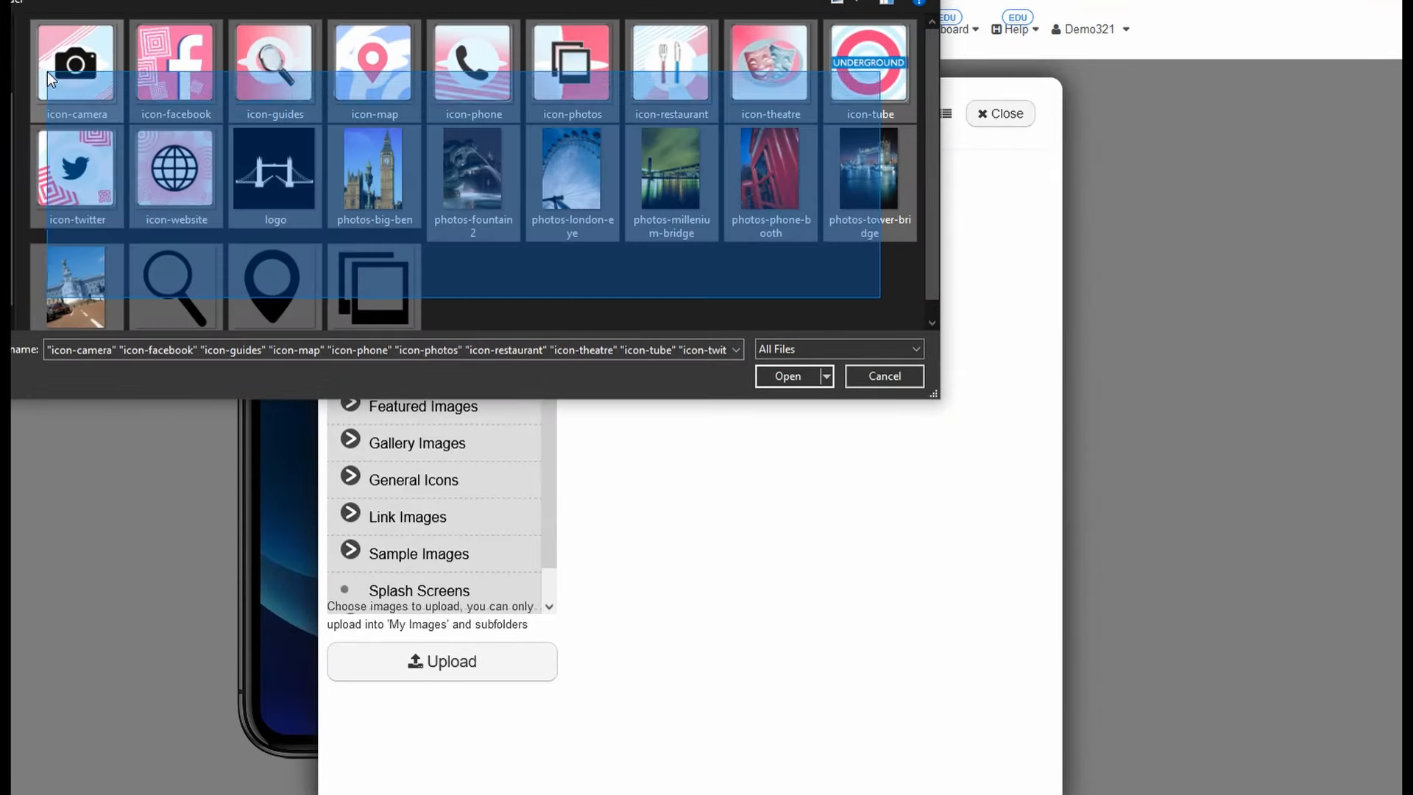
pyautogui.click(786, 376)
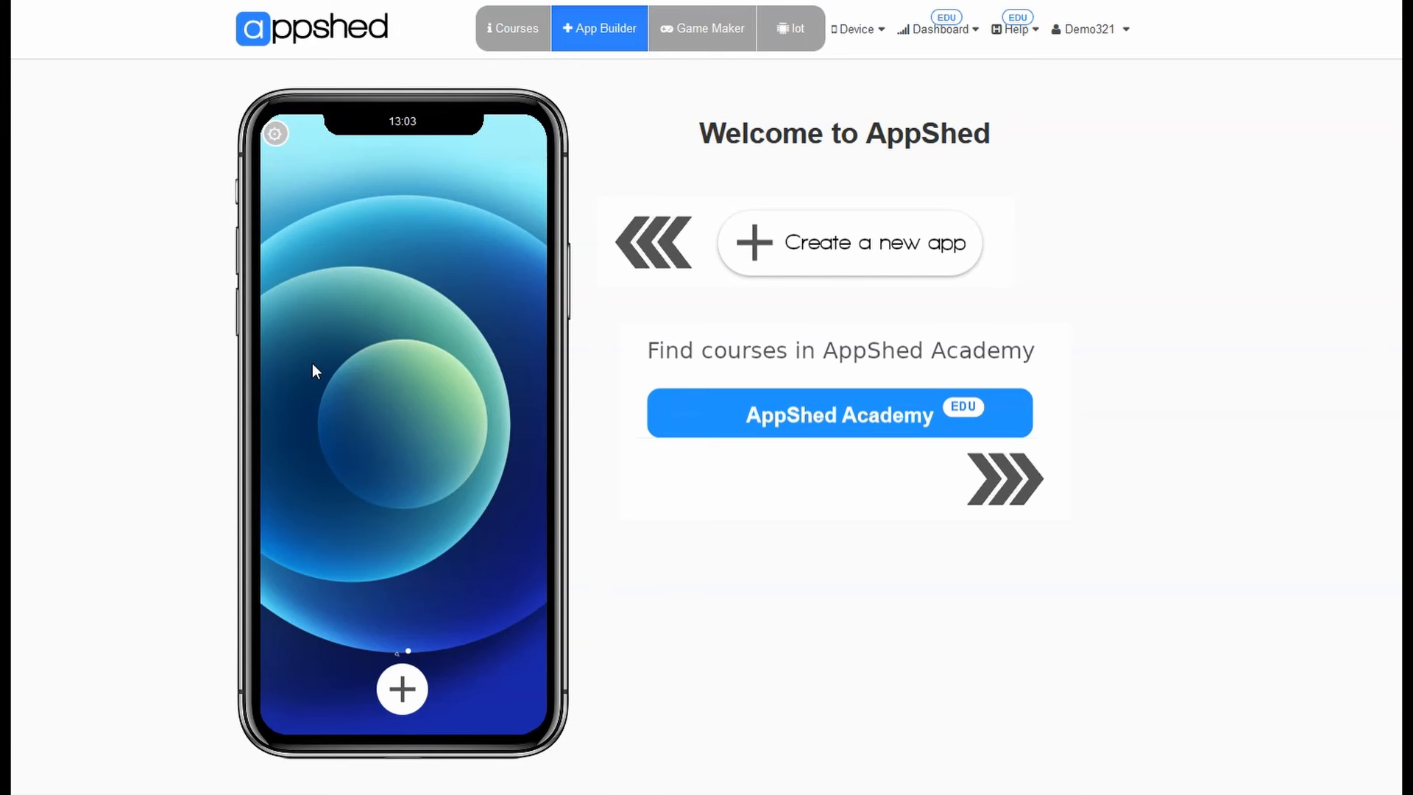
# Create a new app, check it on the phone's home screen, and open the new app for editing.
pyautogui.click(401, 689)
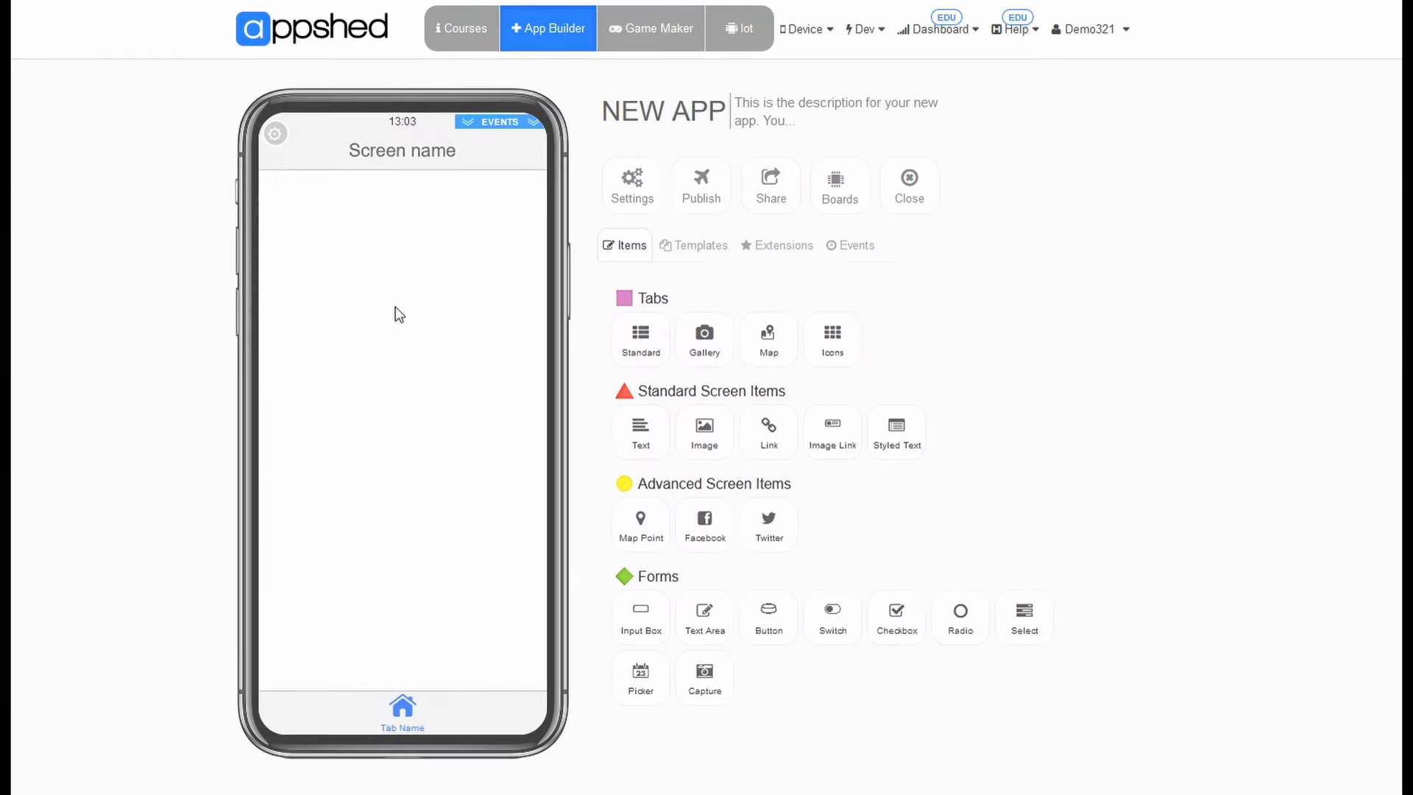
pyautogui.click(910, 186)
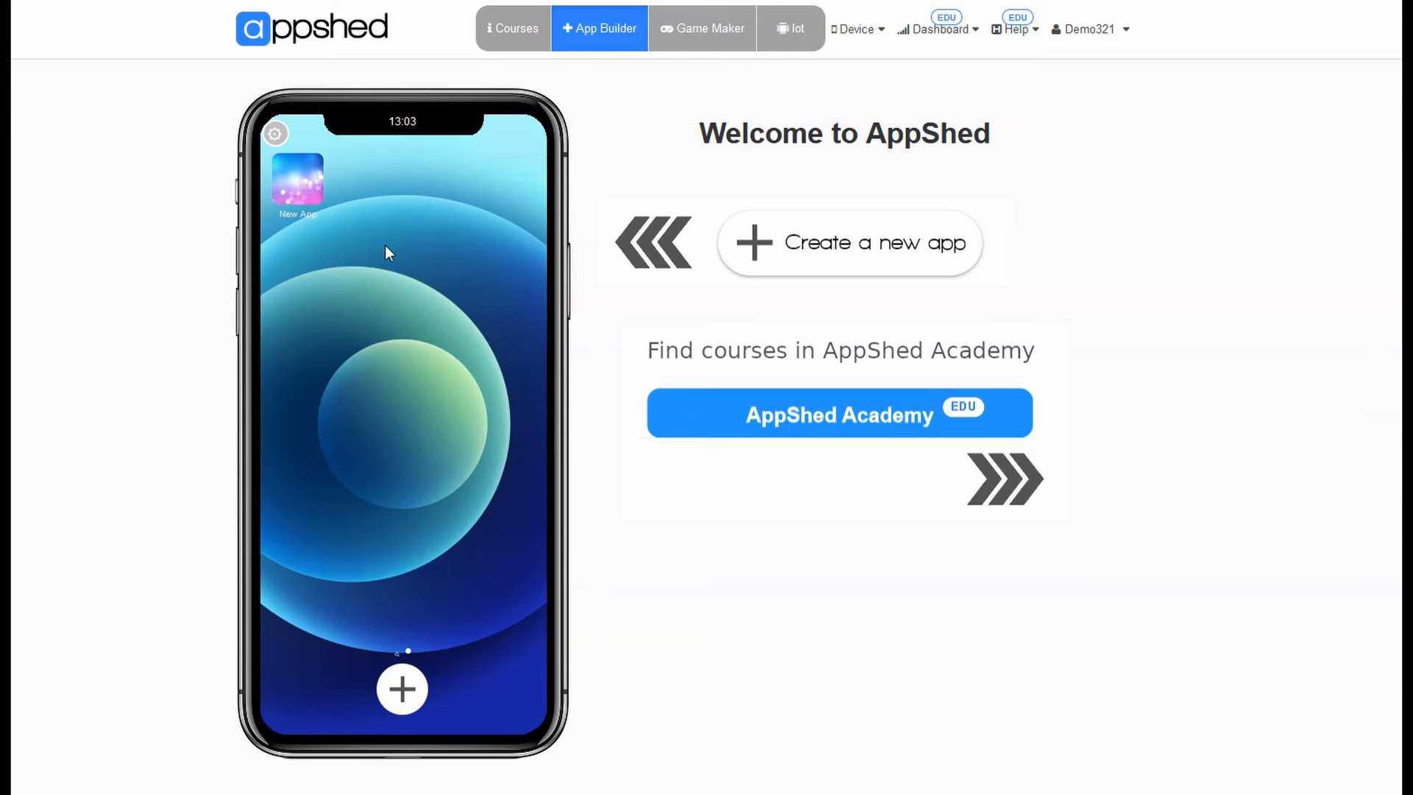
pyautogui.moveTo(360, 249); pyautogui.dragTo(305, 215)
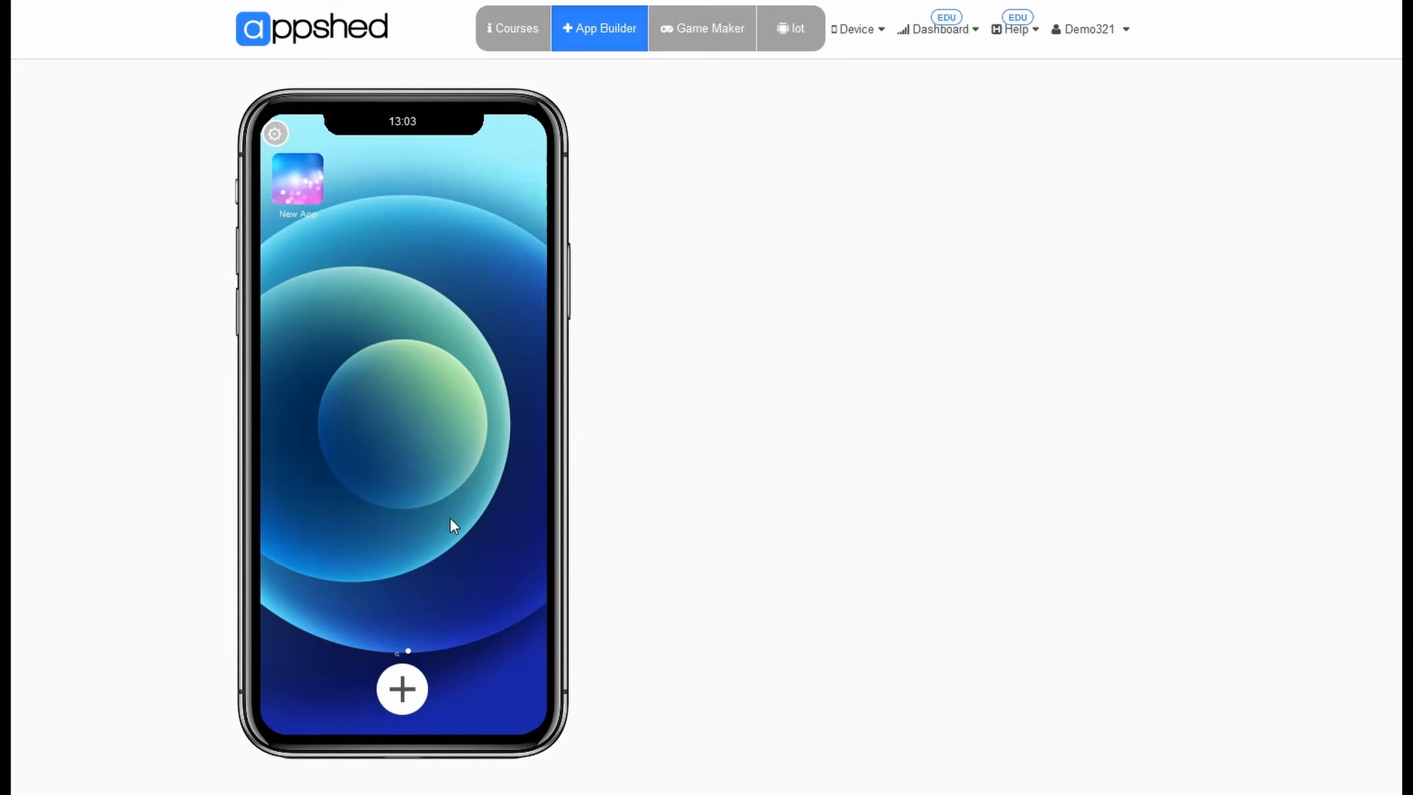
pyautogui.click(407, 696)
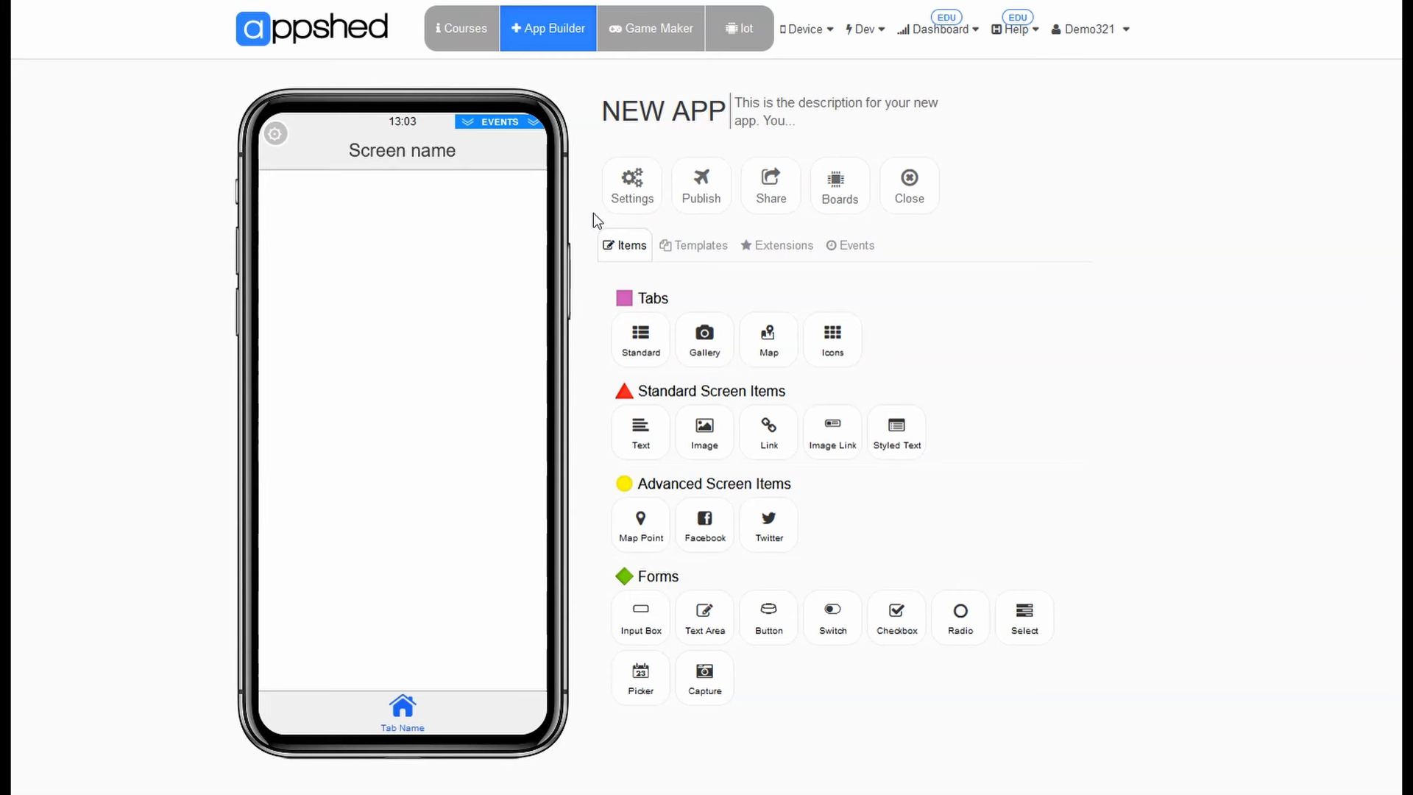
# Set the app's name to London App in its settings.
pyautogui.click(629, 190)
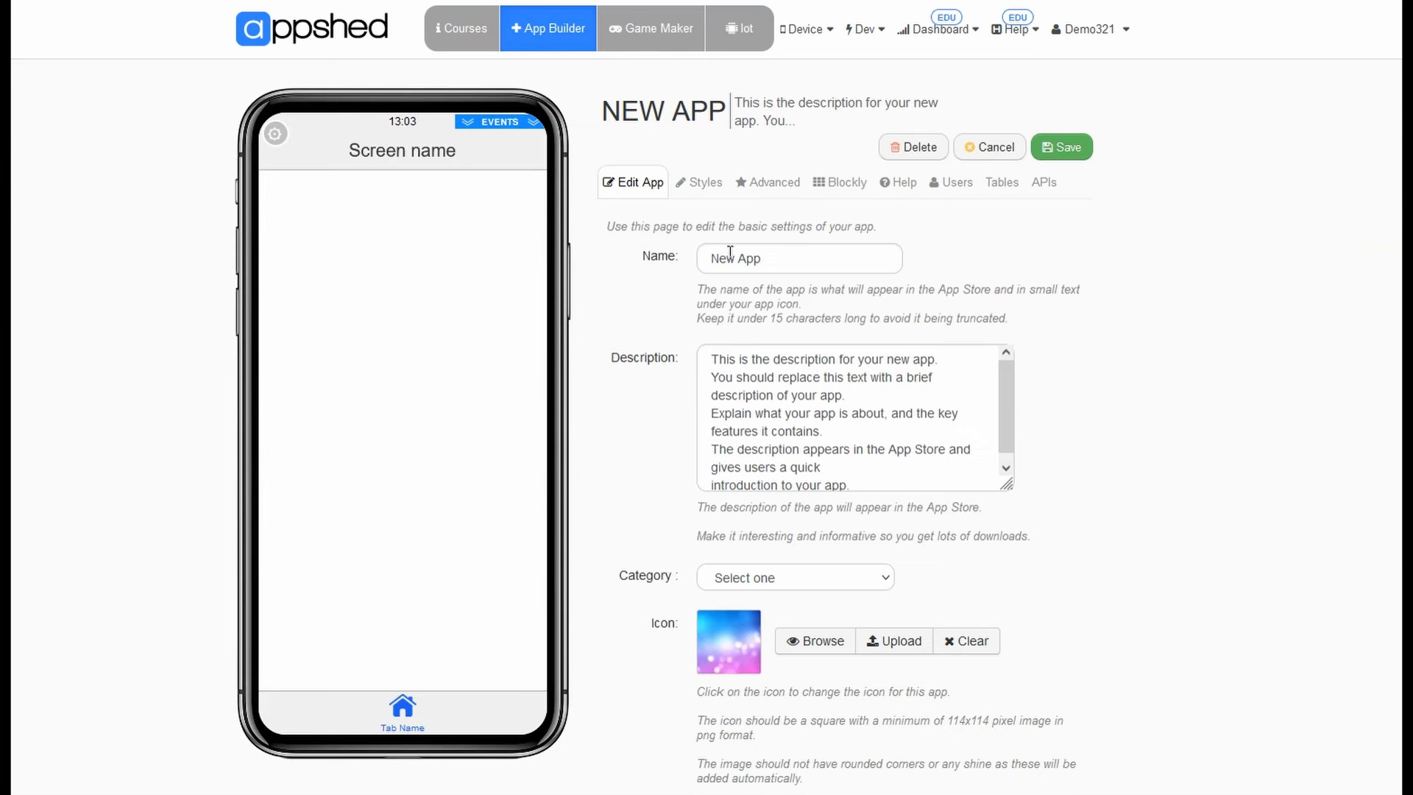
pyautogui.tripleClick(783, 253)
pyautogui.write('London App')
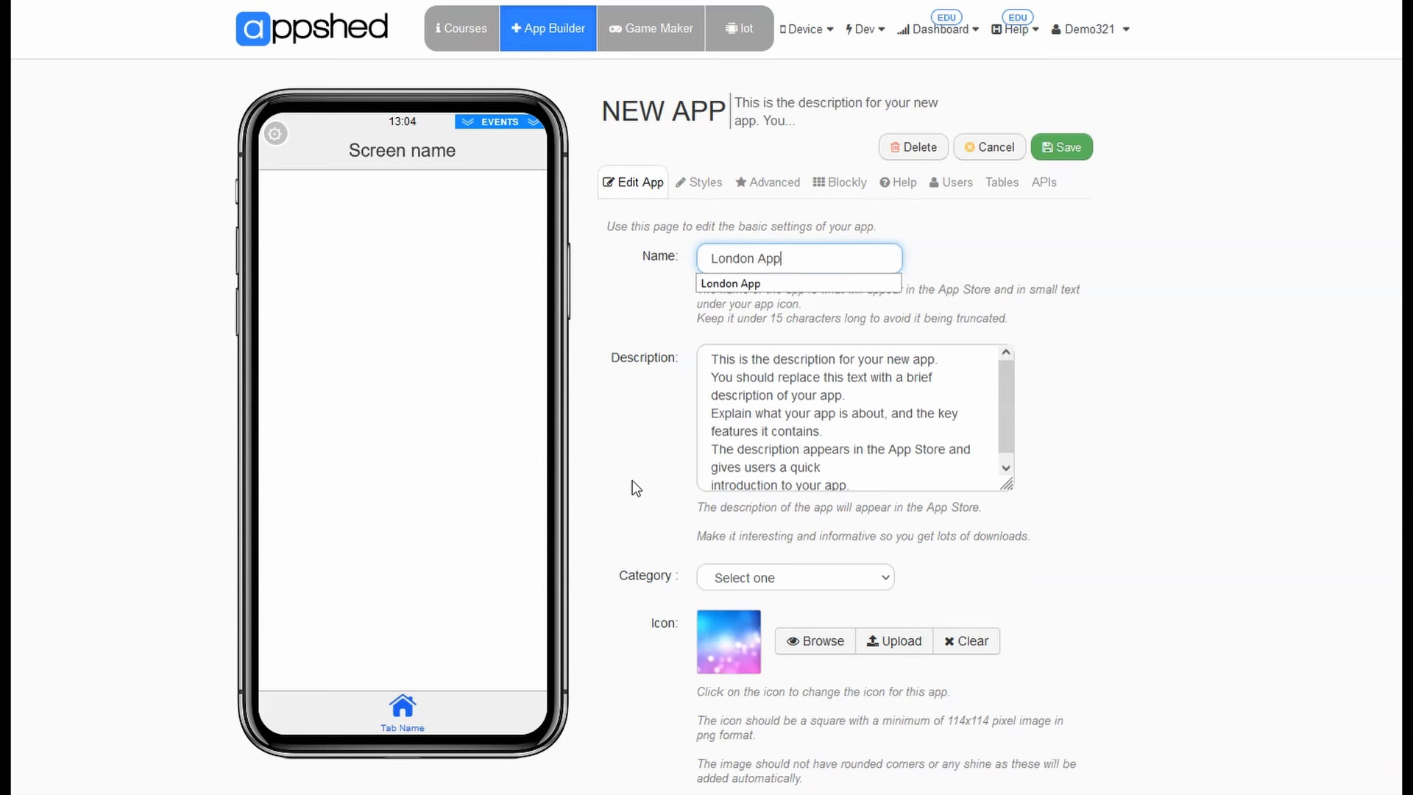
# Replace the app's description with "This is an App about London".
pyautogui.press('Tab')
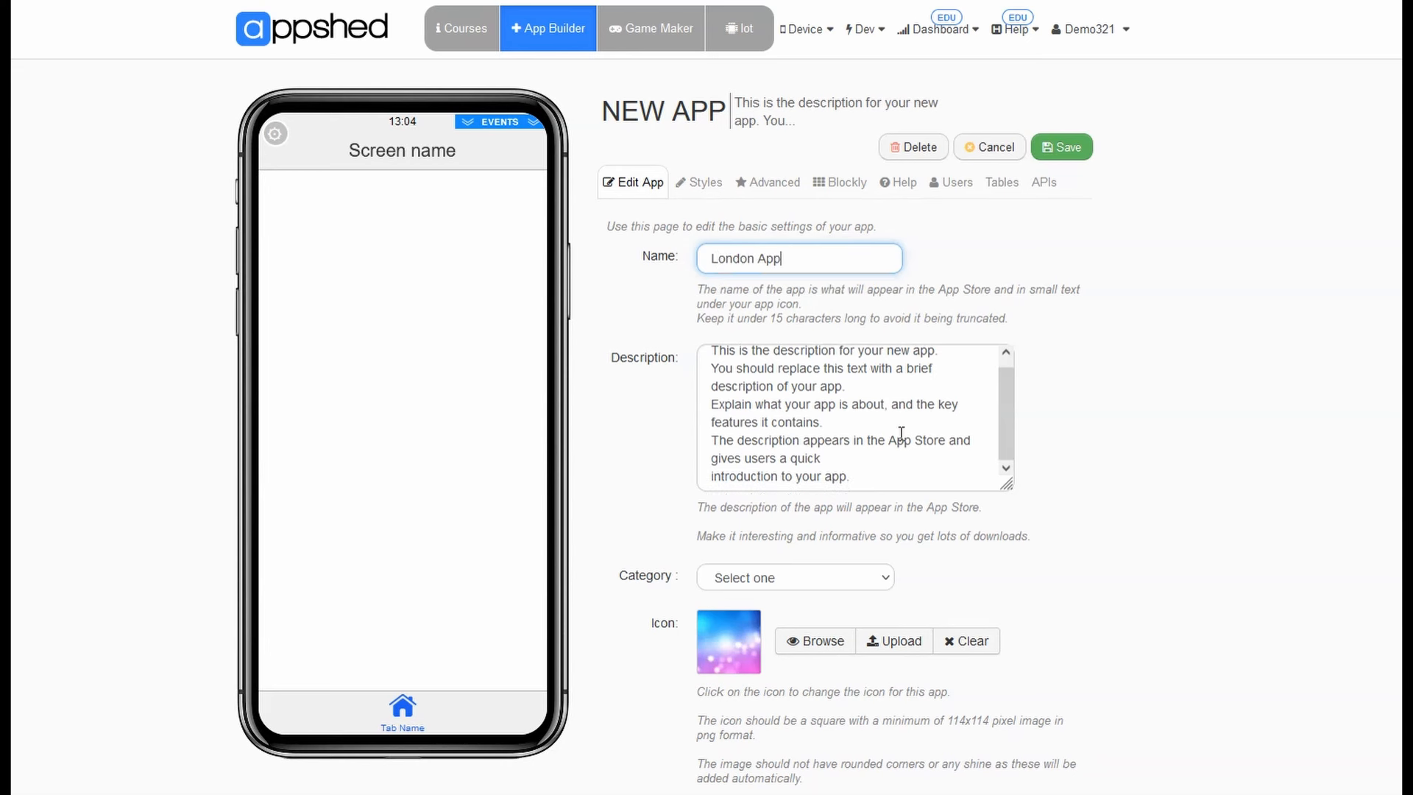
pyautogui.hotkey('ctrl', 'a')
pyautogui.write('Thi')
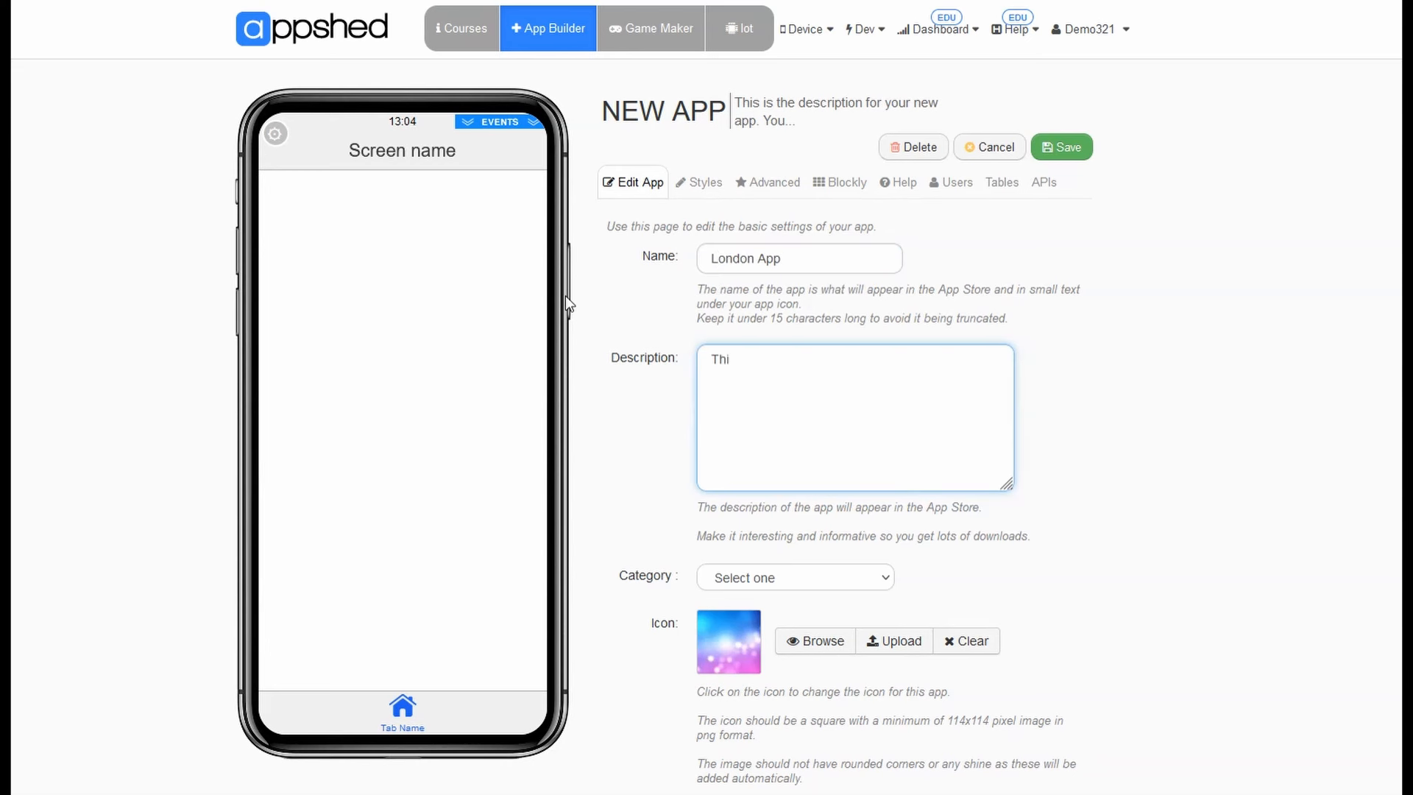
pyautogui.write('s is an App about London')
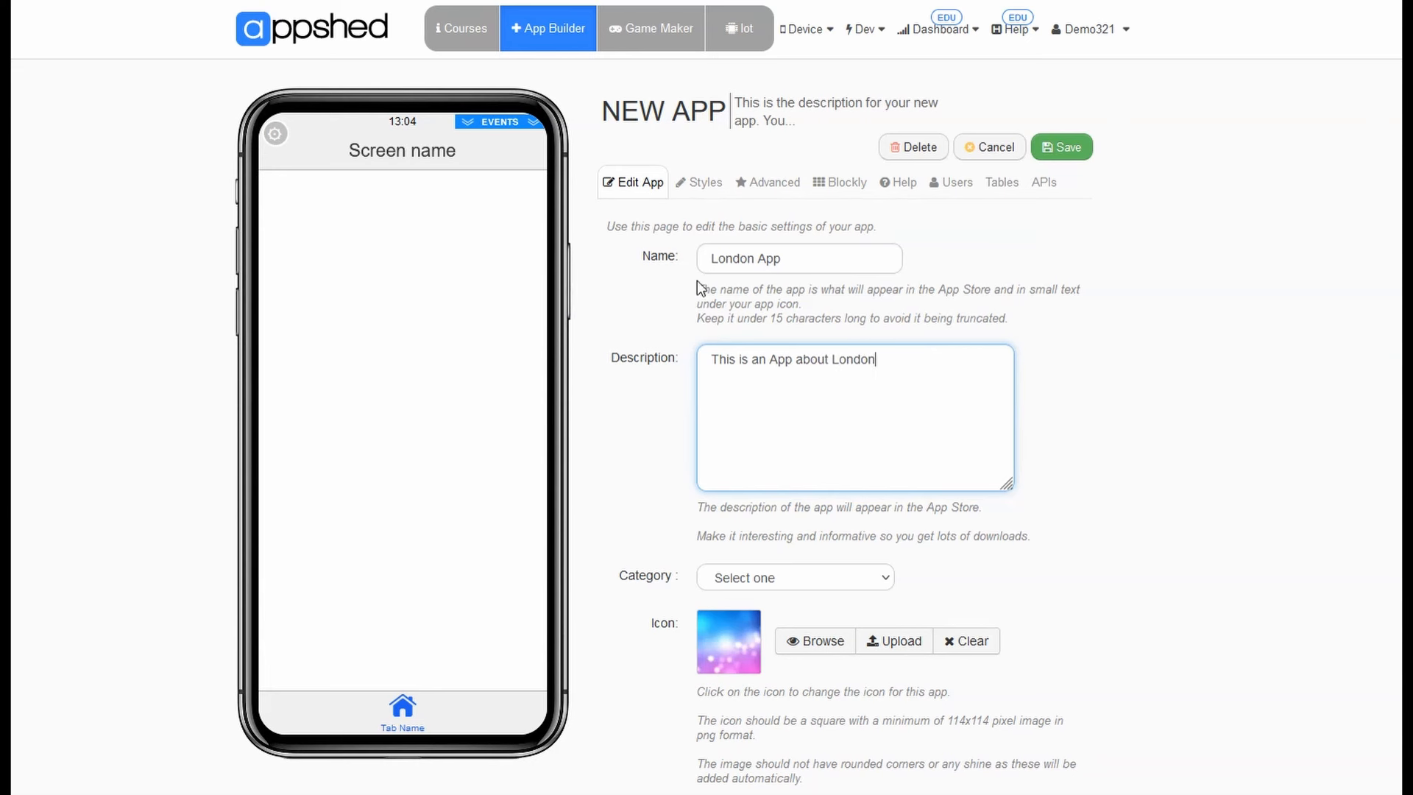
pyautogui.click(1019, 559)
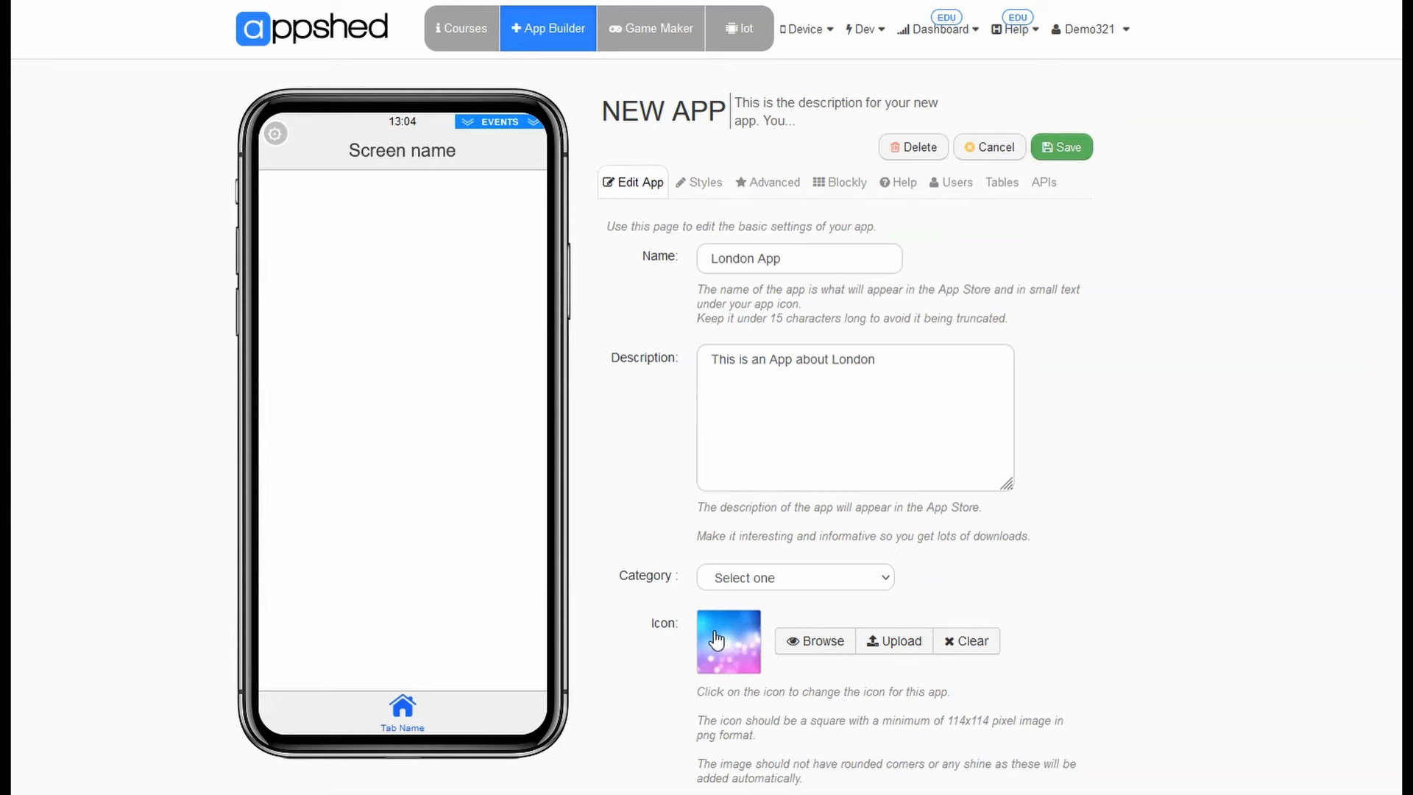
# Set the app's icon to logo.png from the London App folder and save the app settings.
pyautogui.click(817, 645)
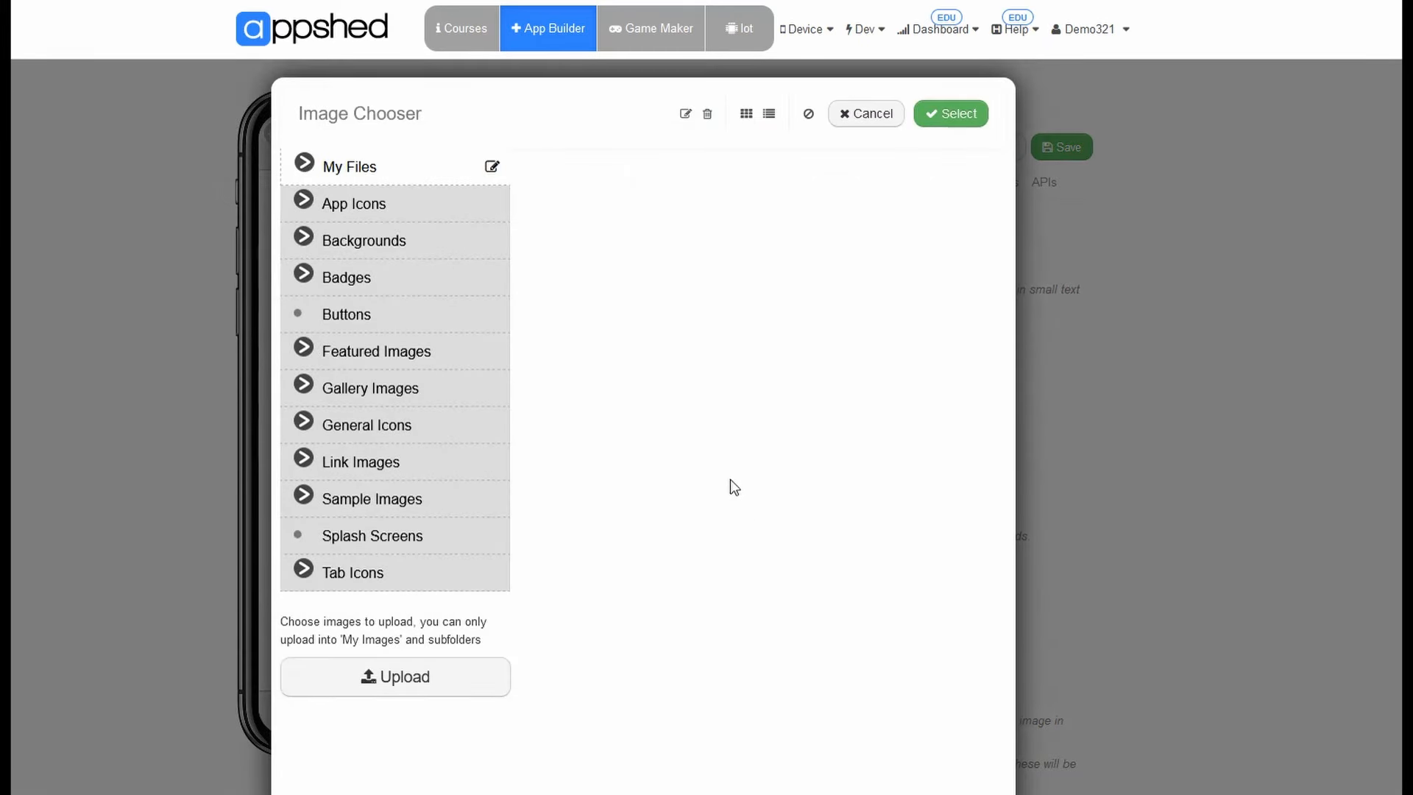
pyautogui.click(304, 163)
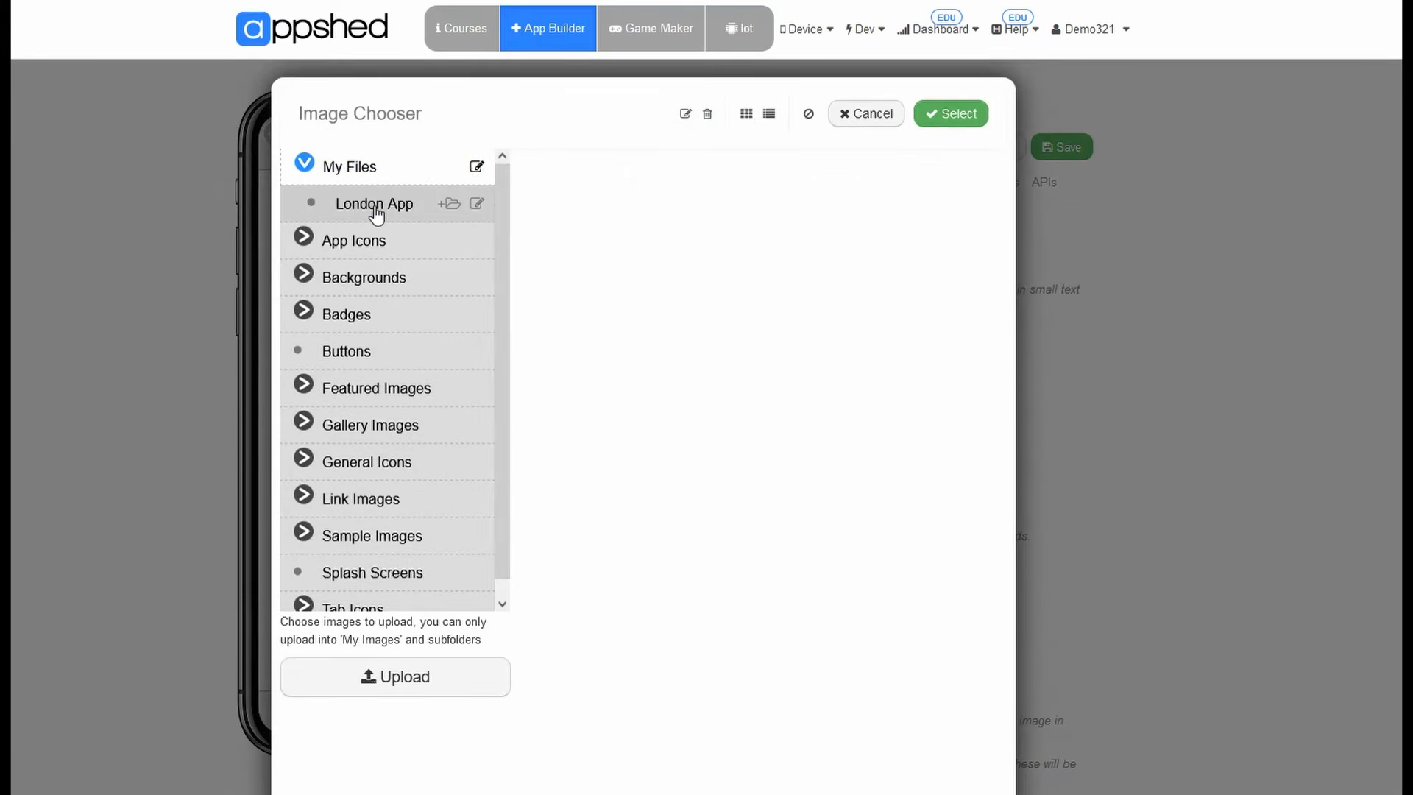
pyautogui.click(377, 213)
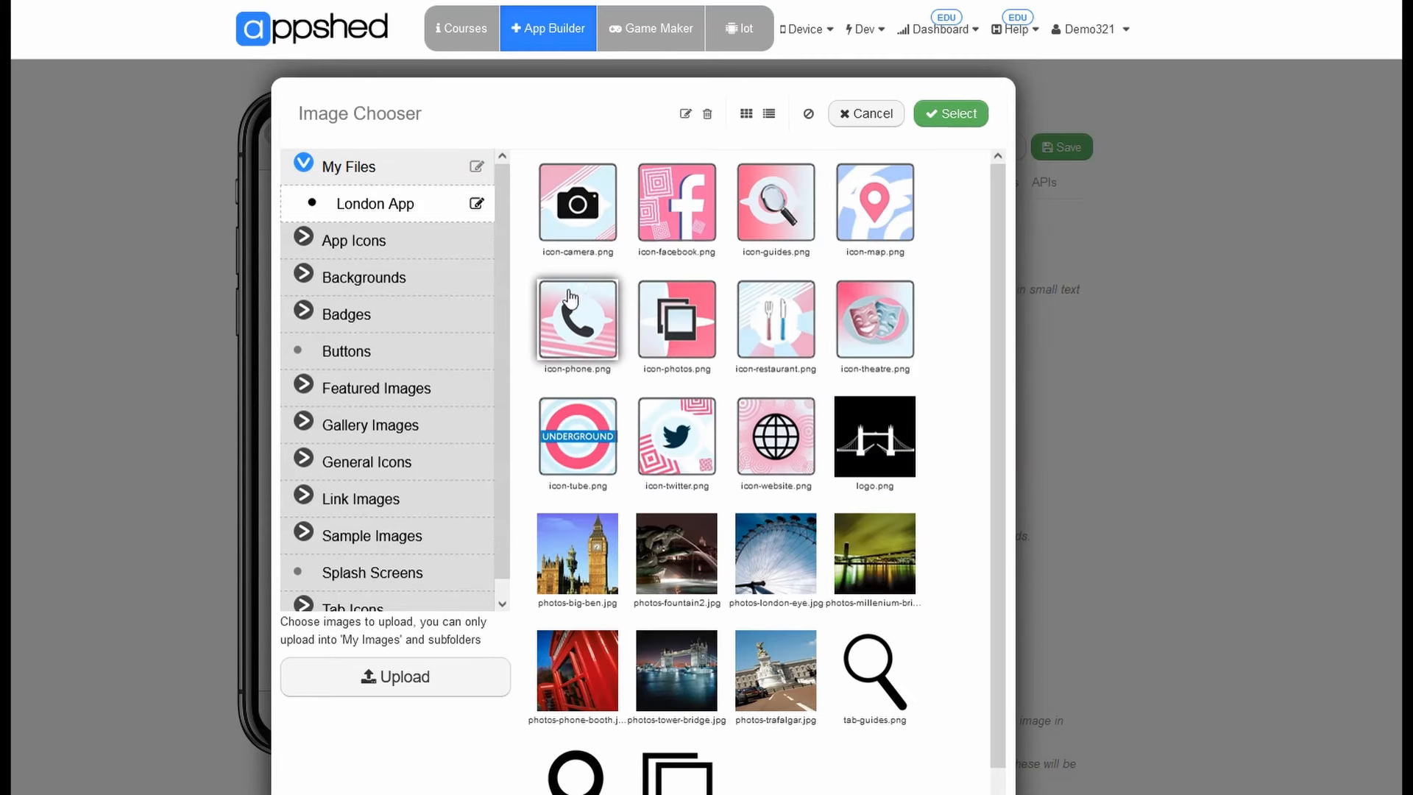
pyautogui.click(875, 457)
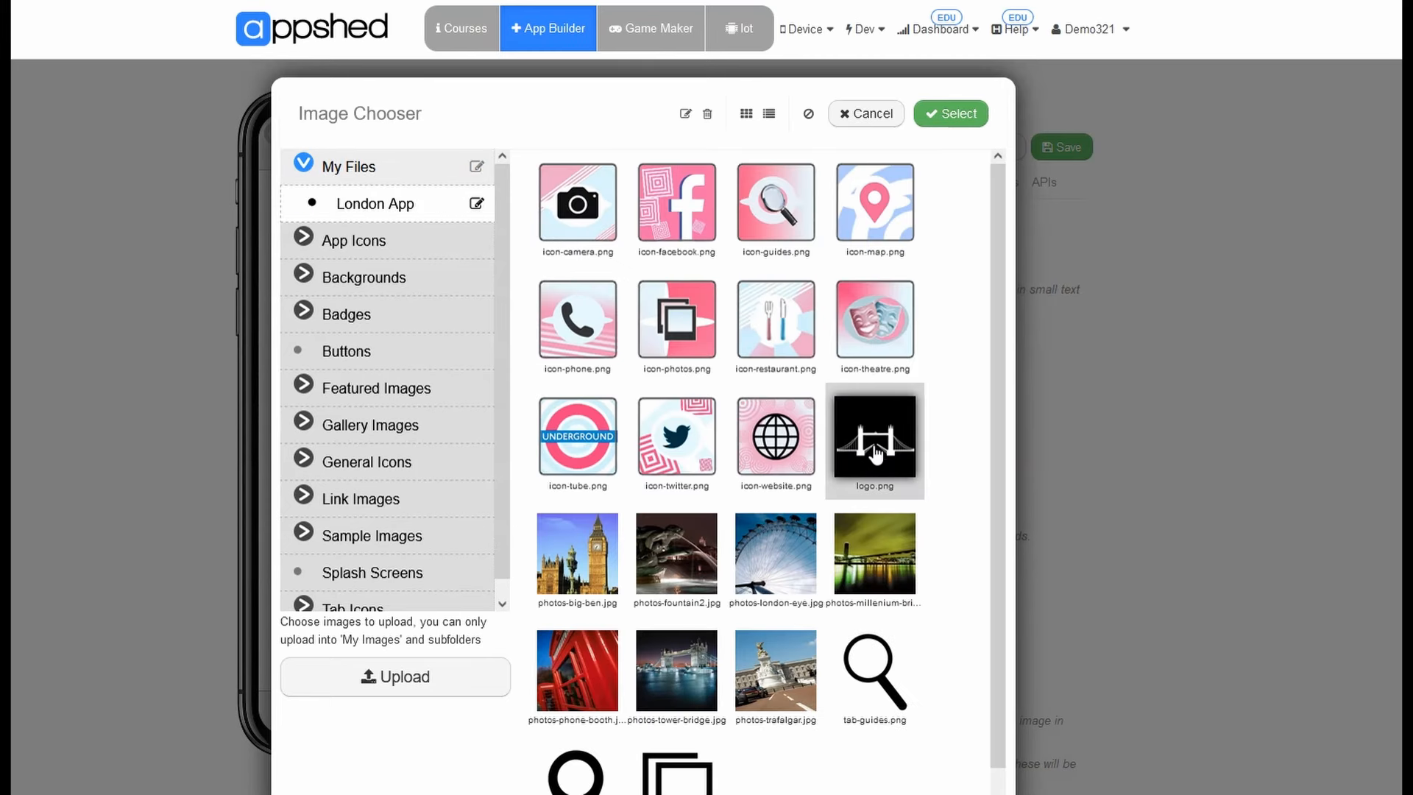
pyautogui.click(958, 115)
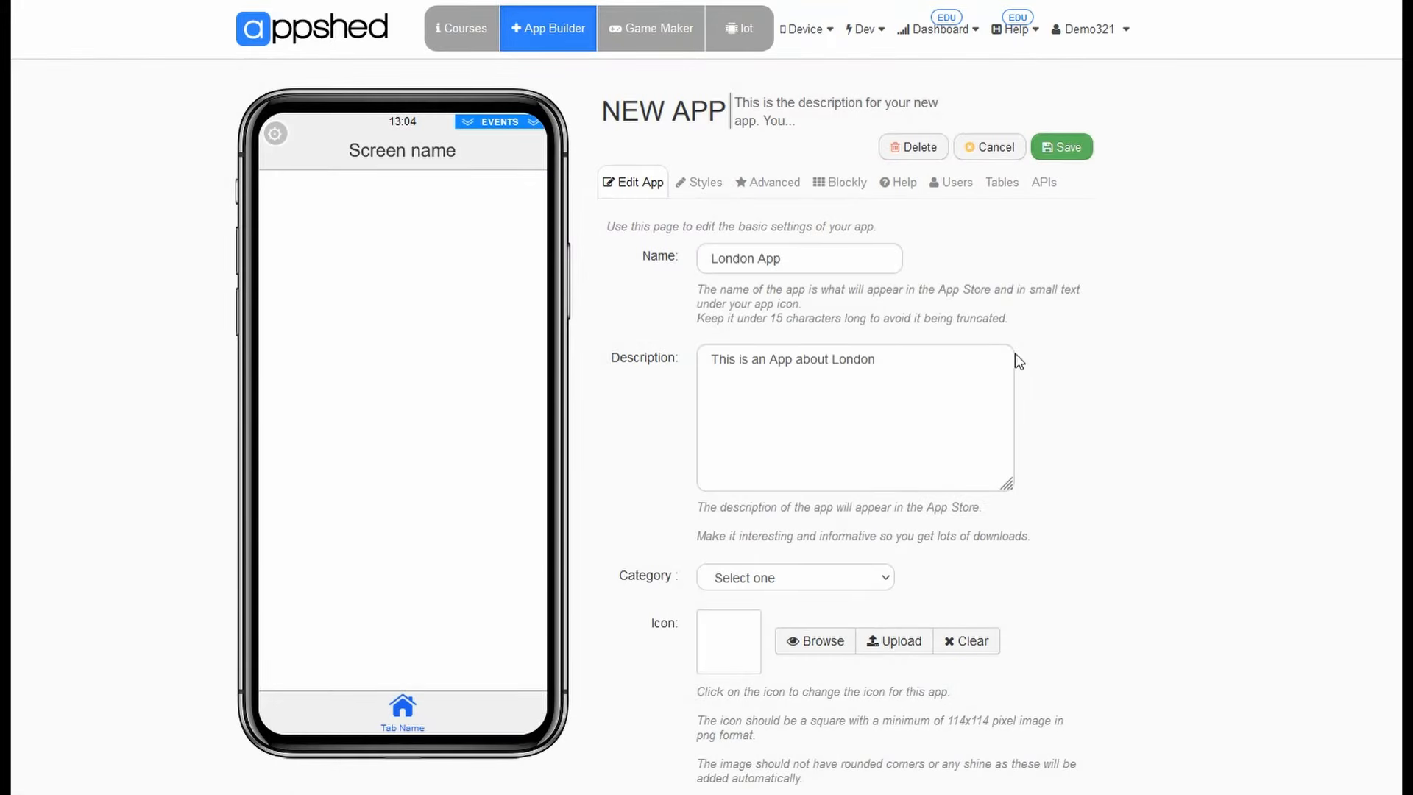
pyautogui.click(1067, 149)
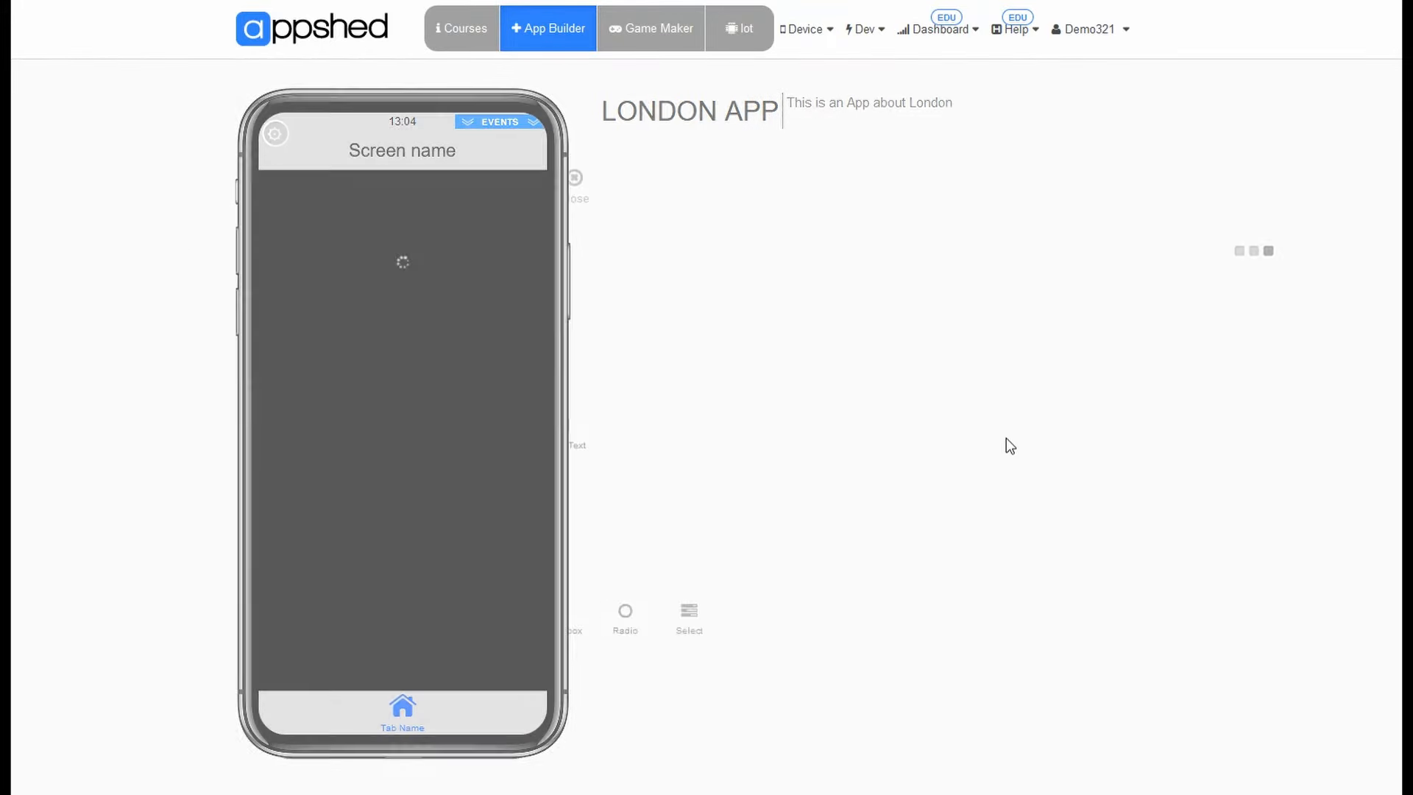
pyautogui.moveTo(617, 108); pyautogui.dragTo(954, 103)
pyautogui.click(953, 153)
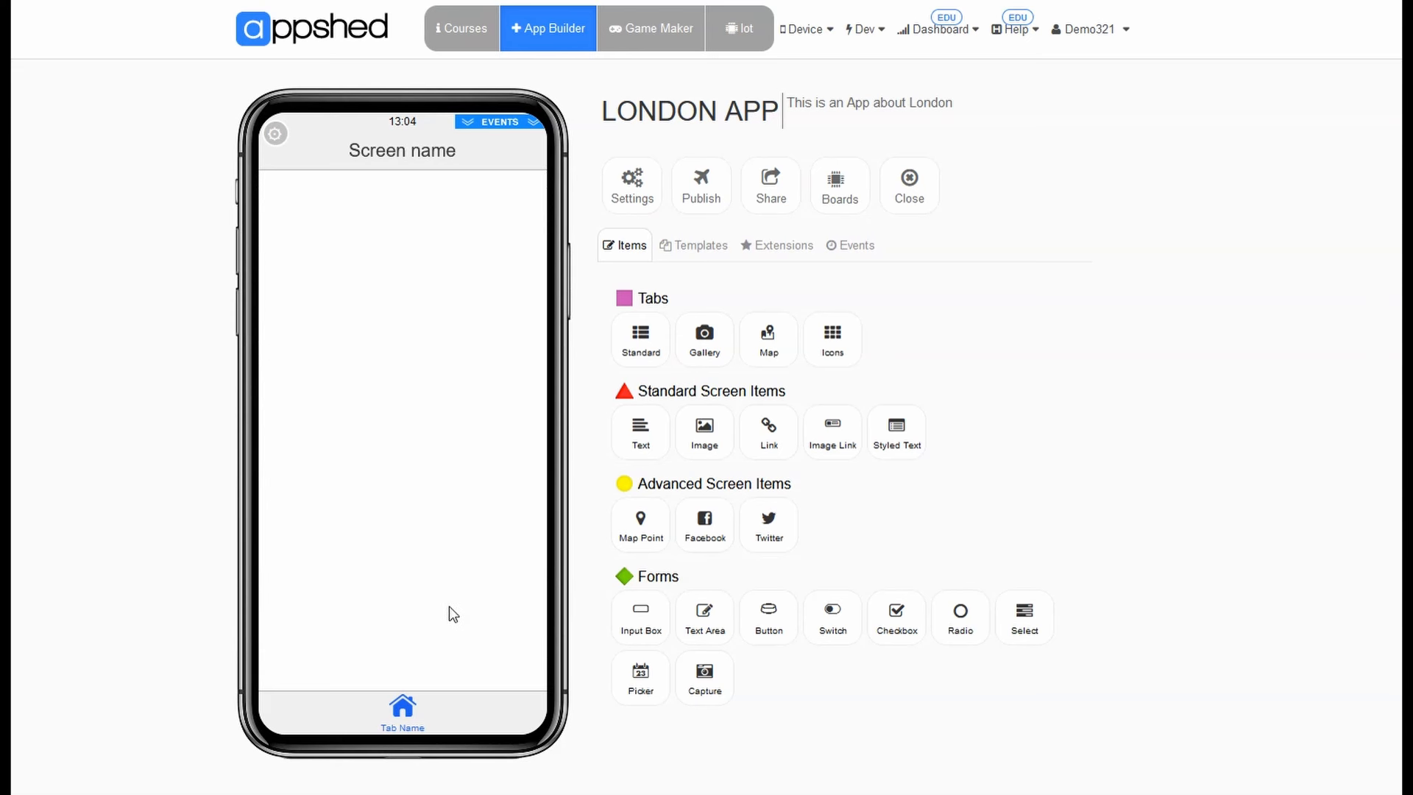
# Rename the app's existing tab as Home and save it.
pyautogui.click(402, 710)
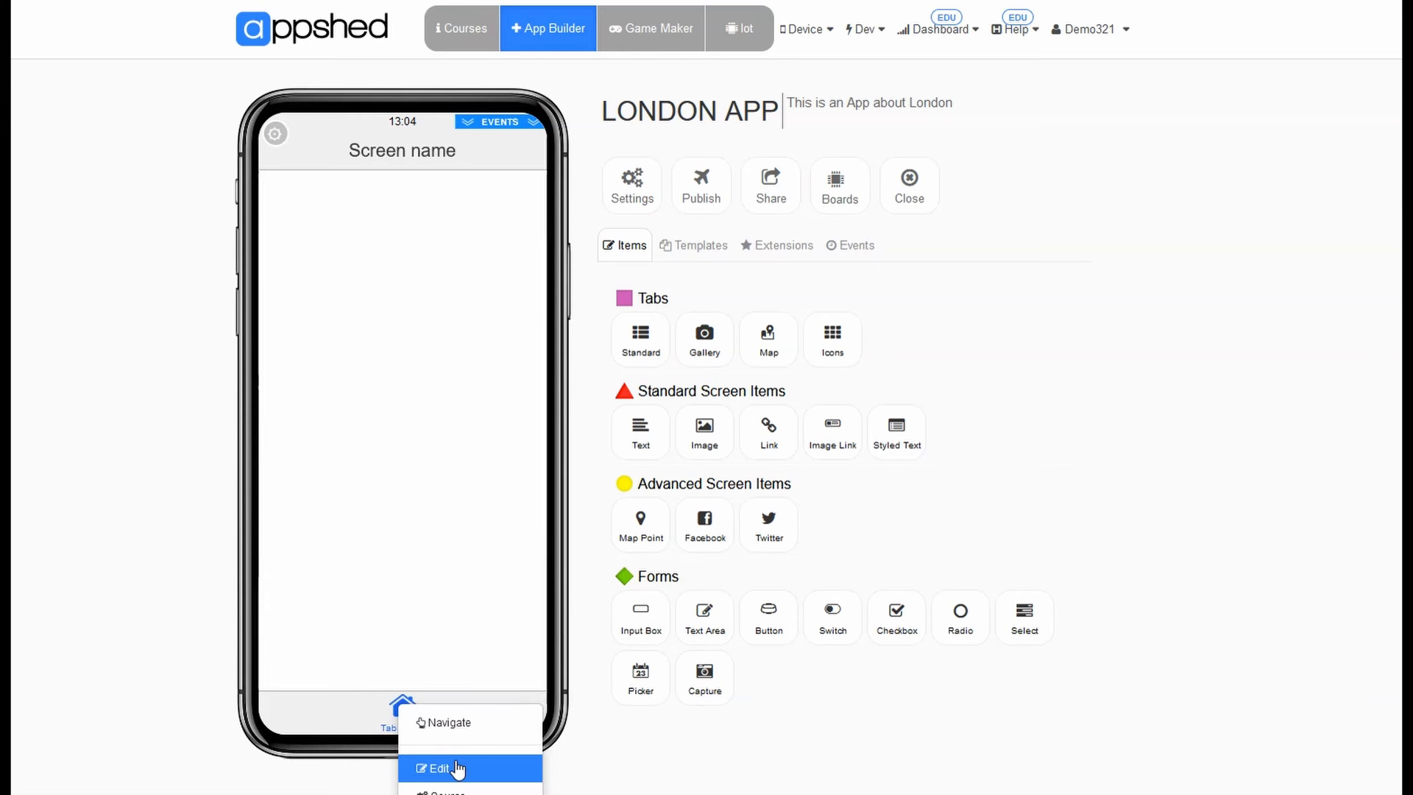
pyautogui.click(452, 765)
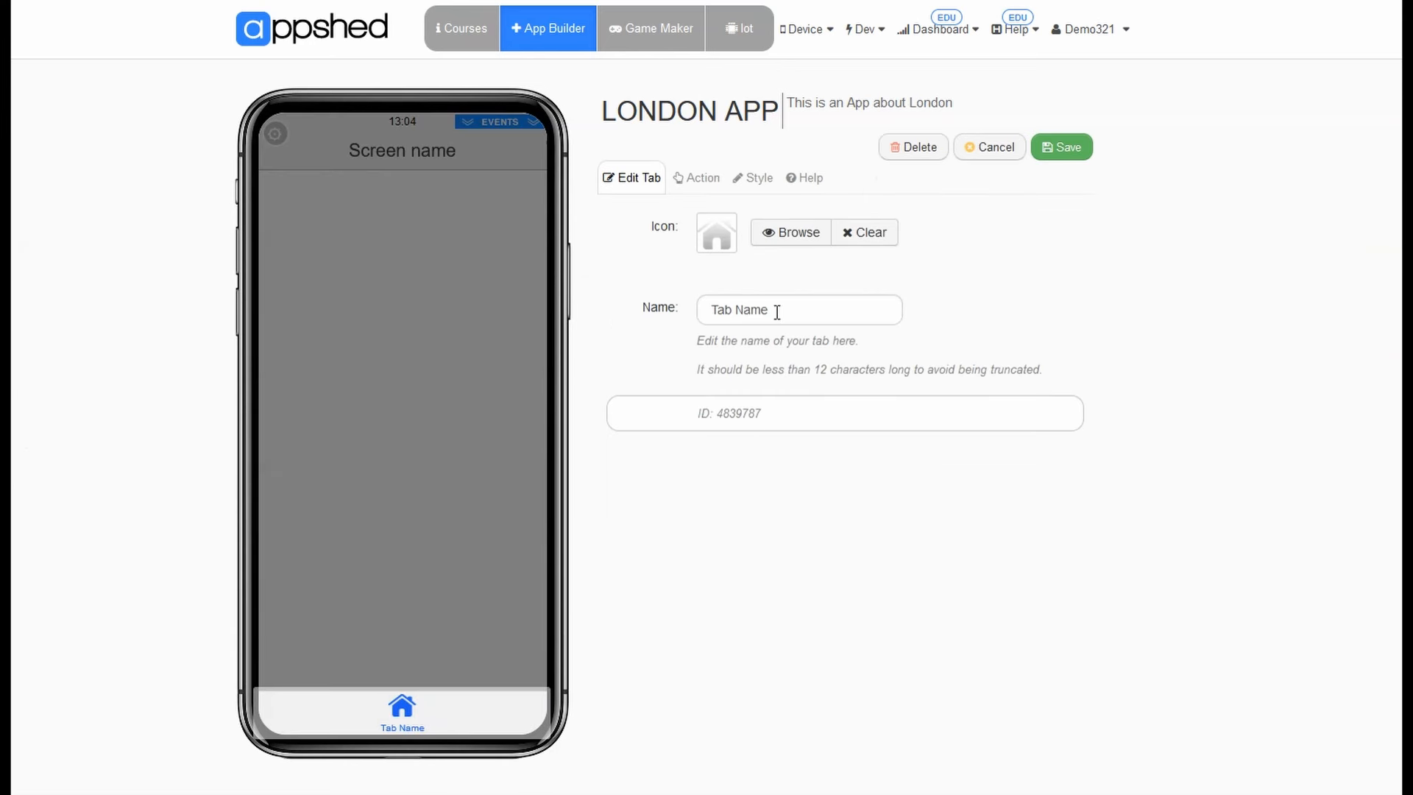
pyautogui.tripleClick(788, 314)
pyautogui.write('Home')
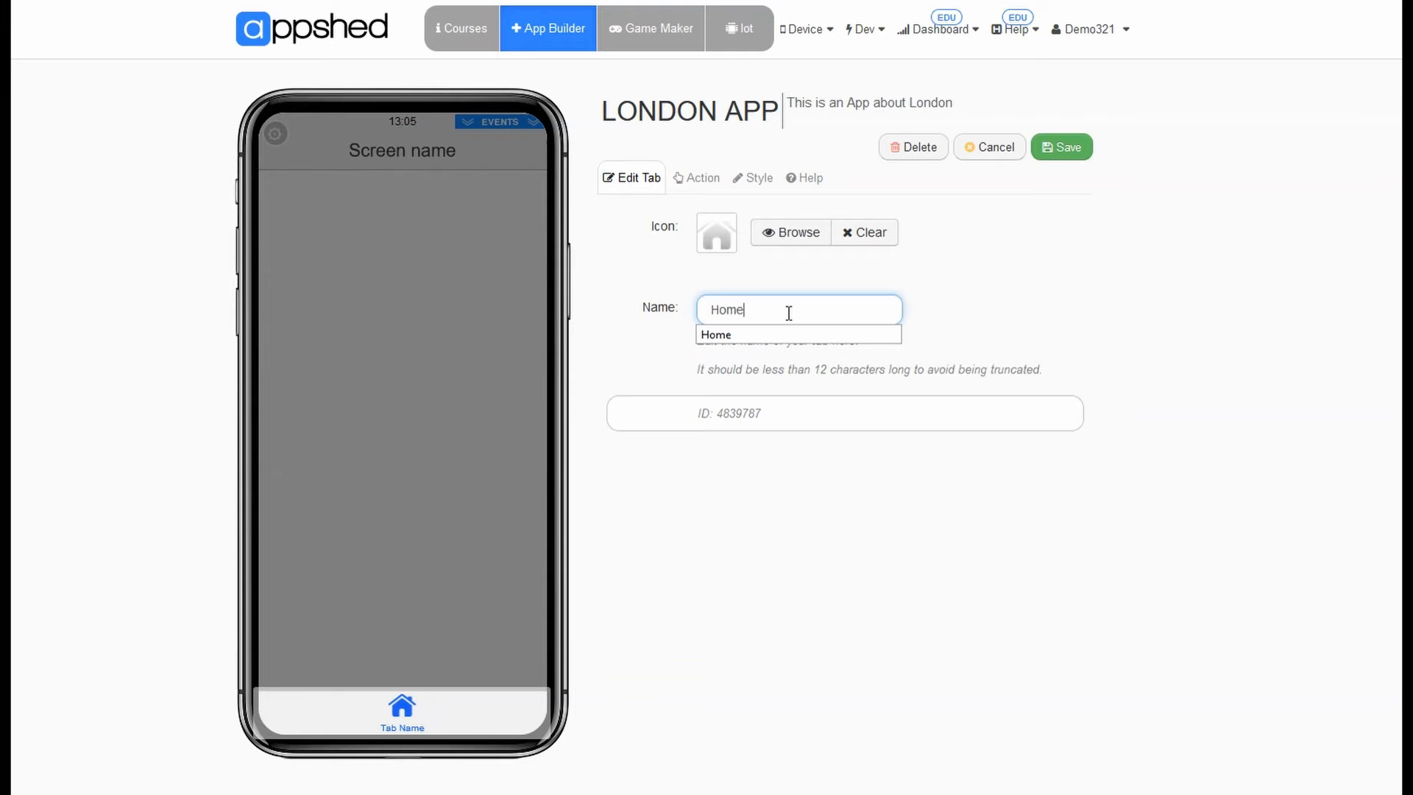
pyautogui.click(1049, 151)
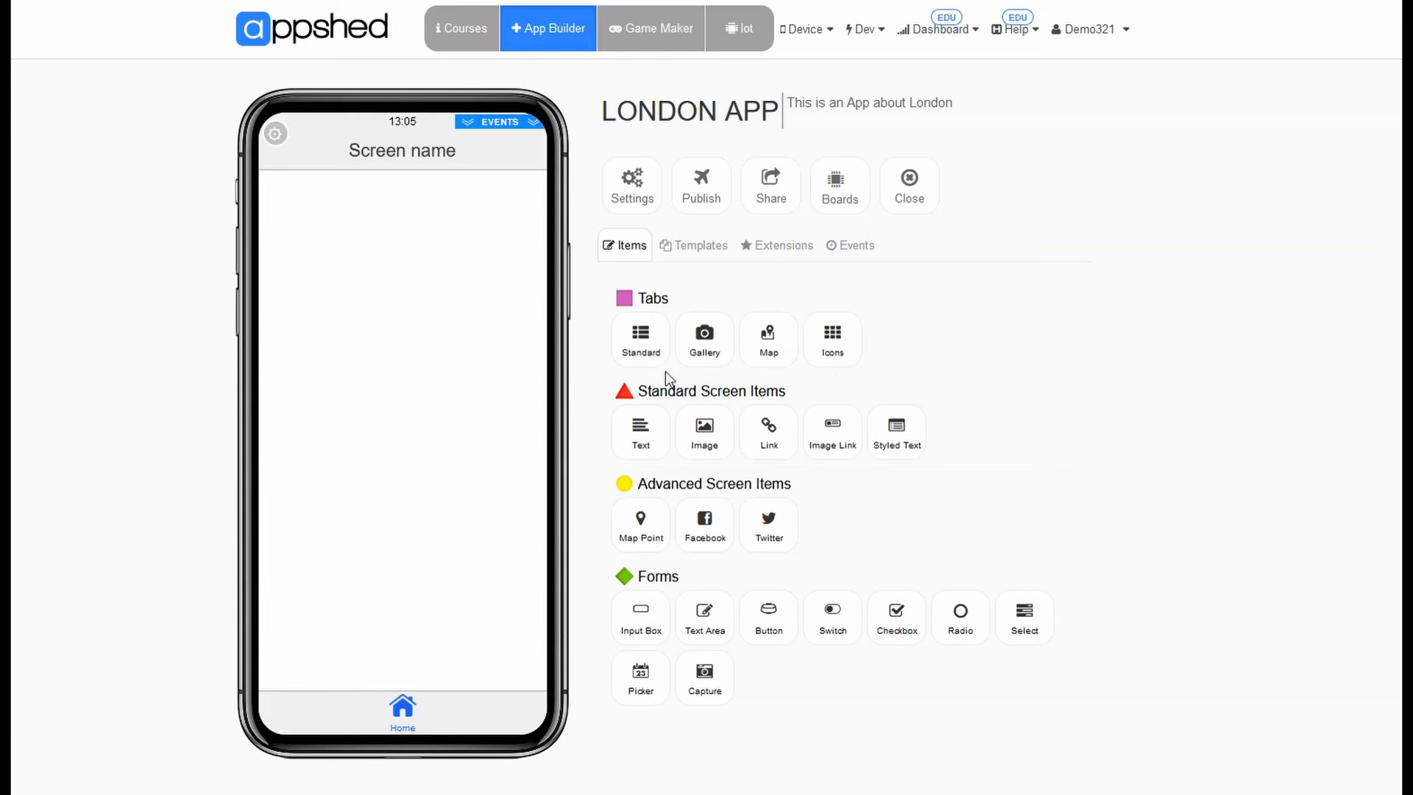
# Add a Standard tab to the app and name it Guides.
pyautogui.click(637, 343)
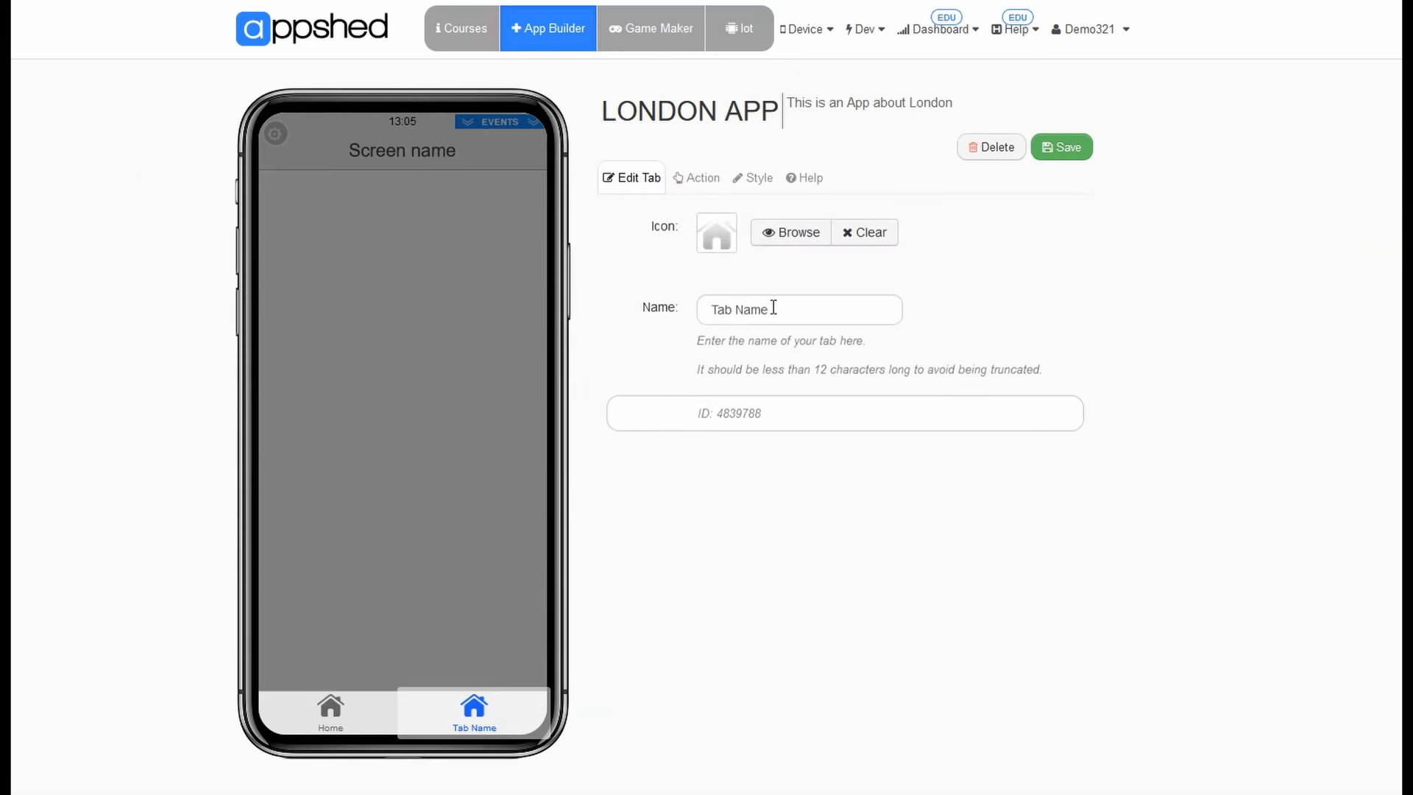
pyautogui.click(774, 308)
pyautogui.hotkey('ctrl', 'a')
pyautogui.write('Guid')
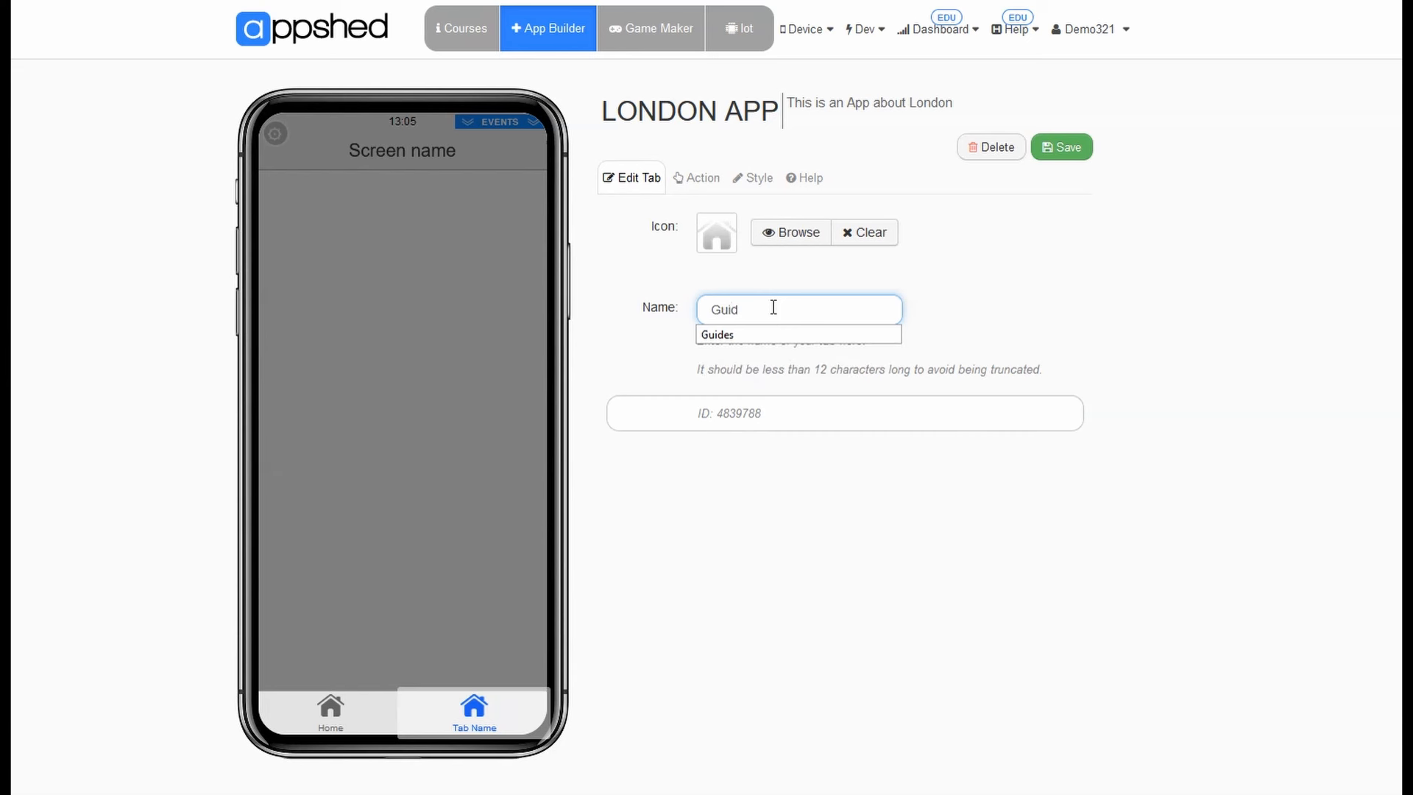
pyautogui.click(958, 269)
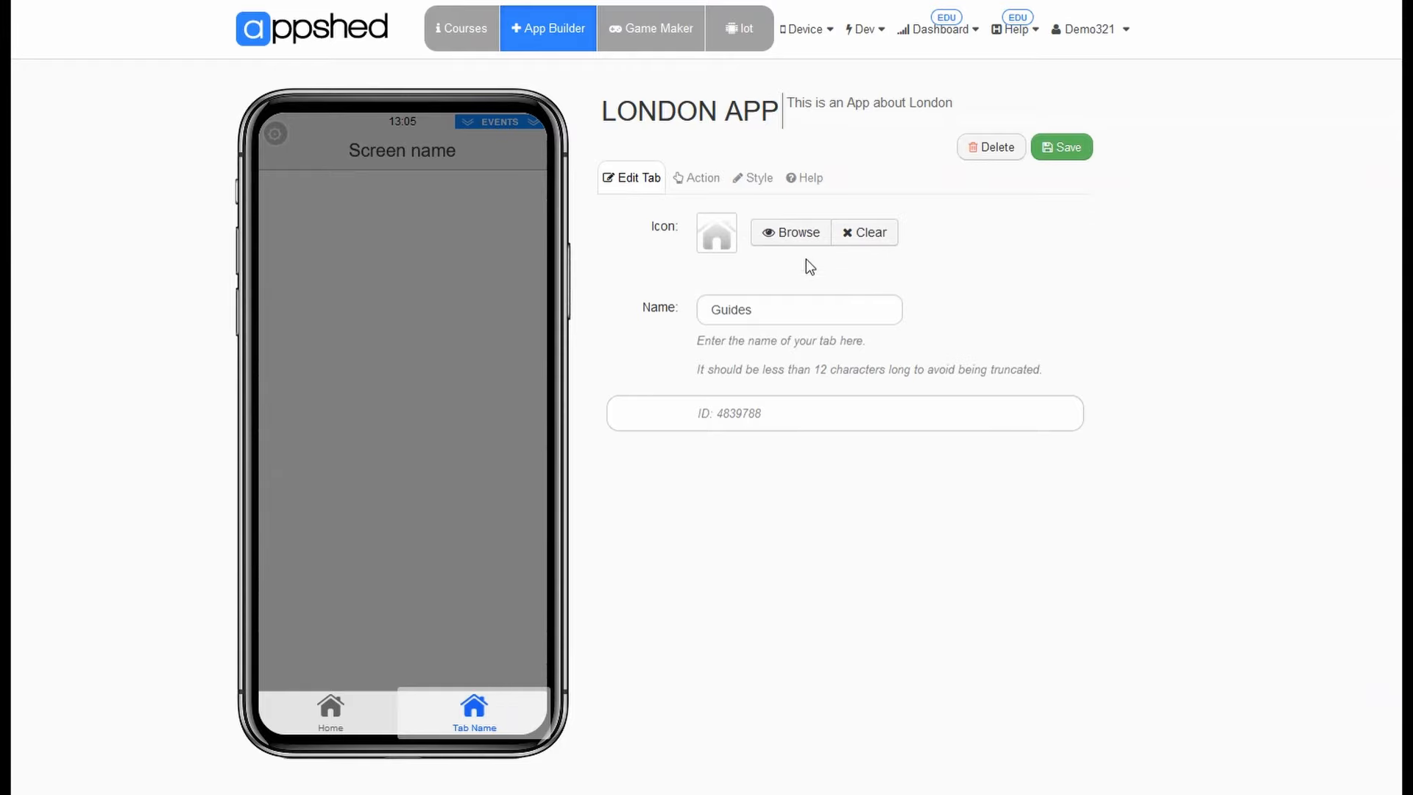
# Give the Guides tab the tab-guides.png icon from the London App folder and save the tab.
pyautogui.click(799, 234)
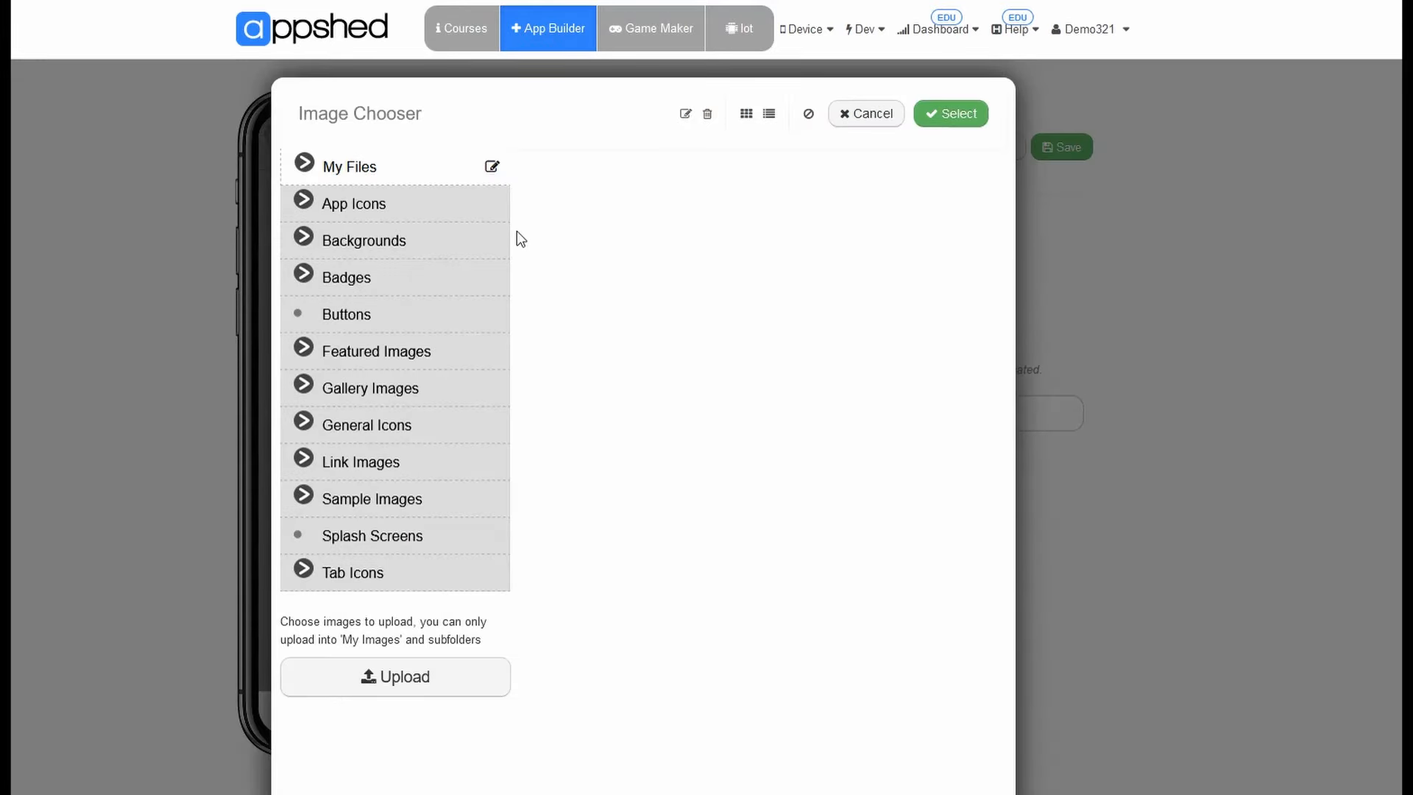
pyautogui.click(318, 175)
pyautogui.click(353, 208)
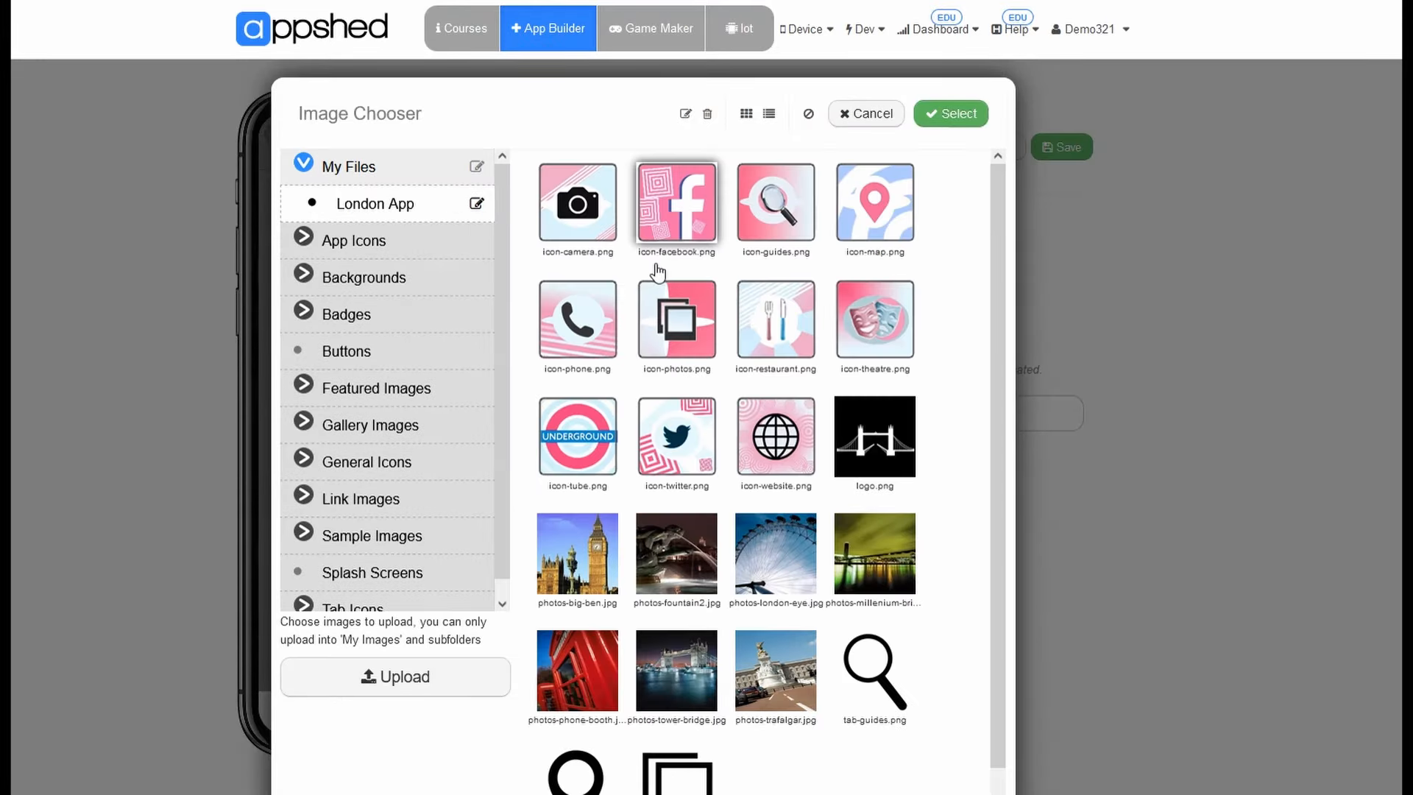
pyautogui.scroll(-1, 804, 498)
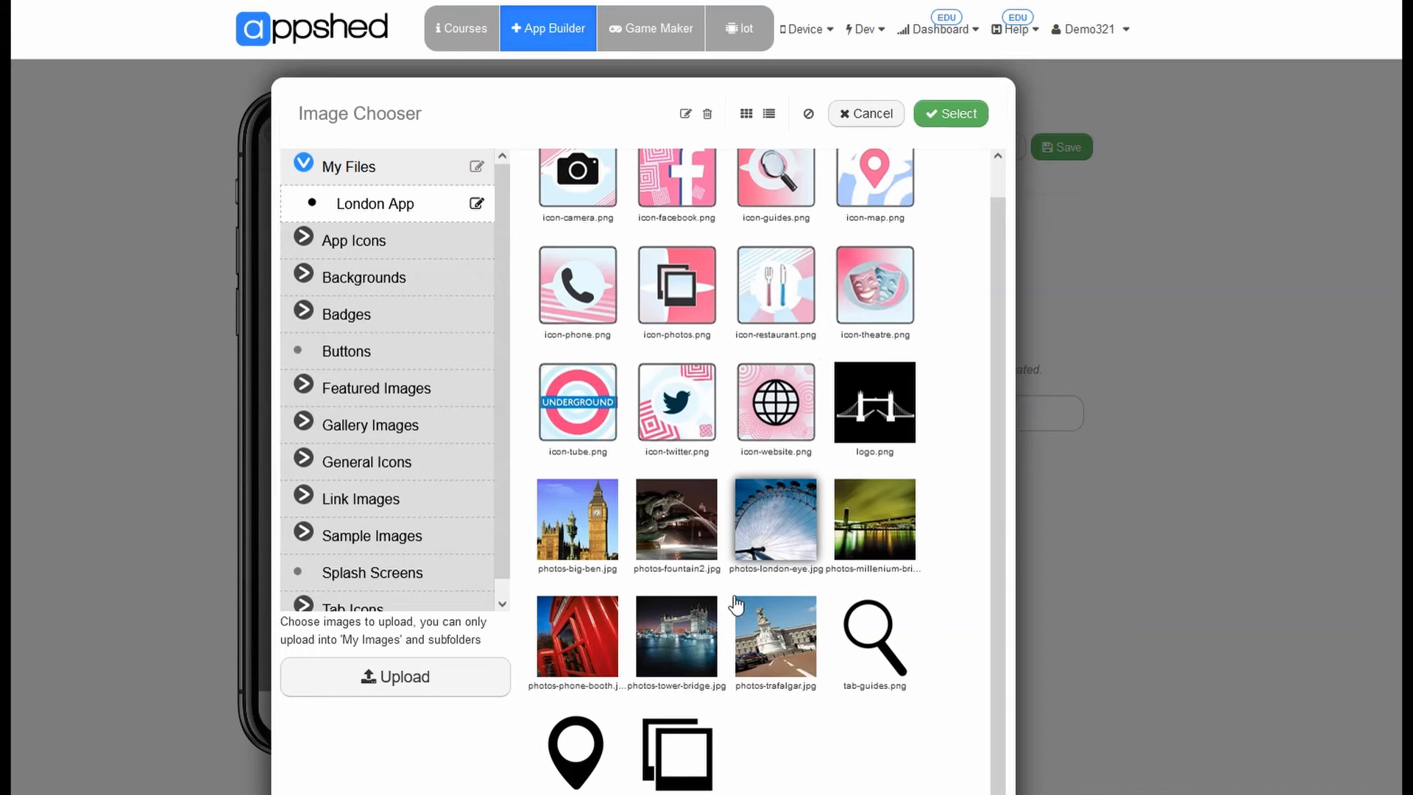
pyautogui.click(876, 657)
pyautogui.click(958, 122)
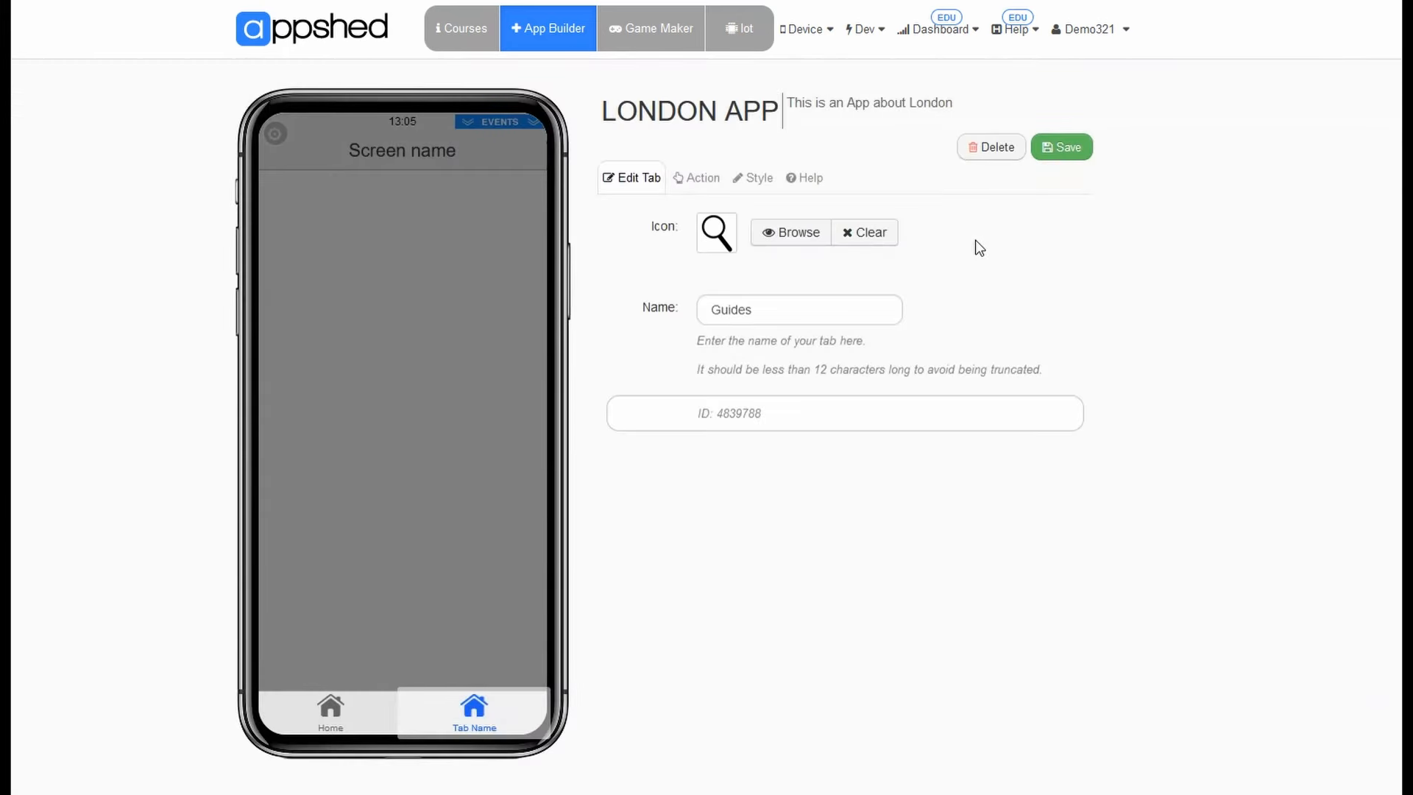
pyautogui.click(1073, 150)
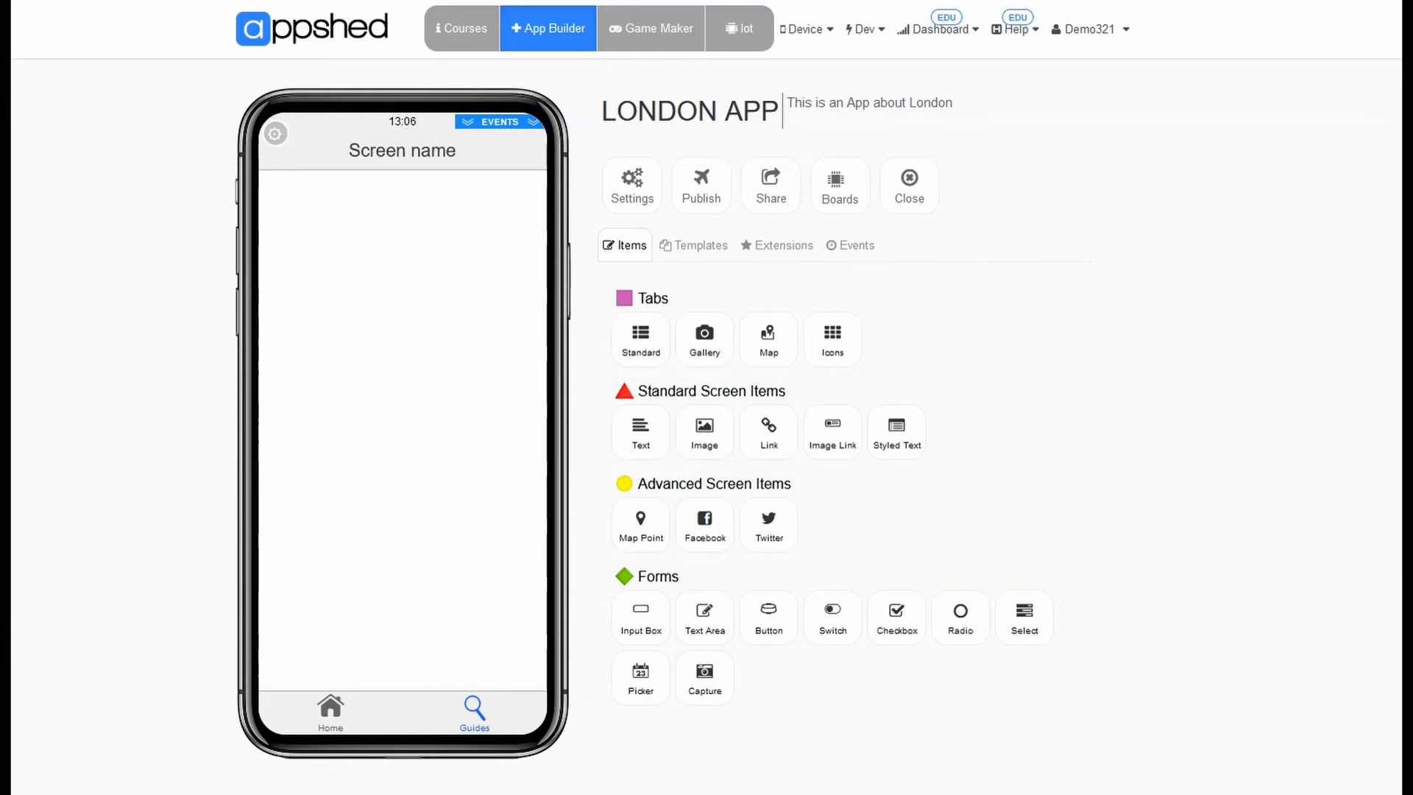
# Add a Map tab to the app and name it Map.
pyautogui.click(771, 338)
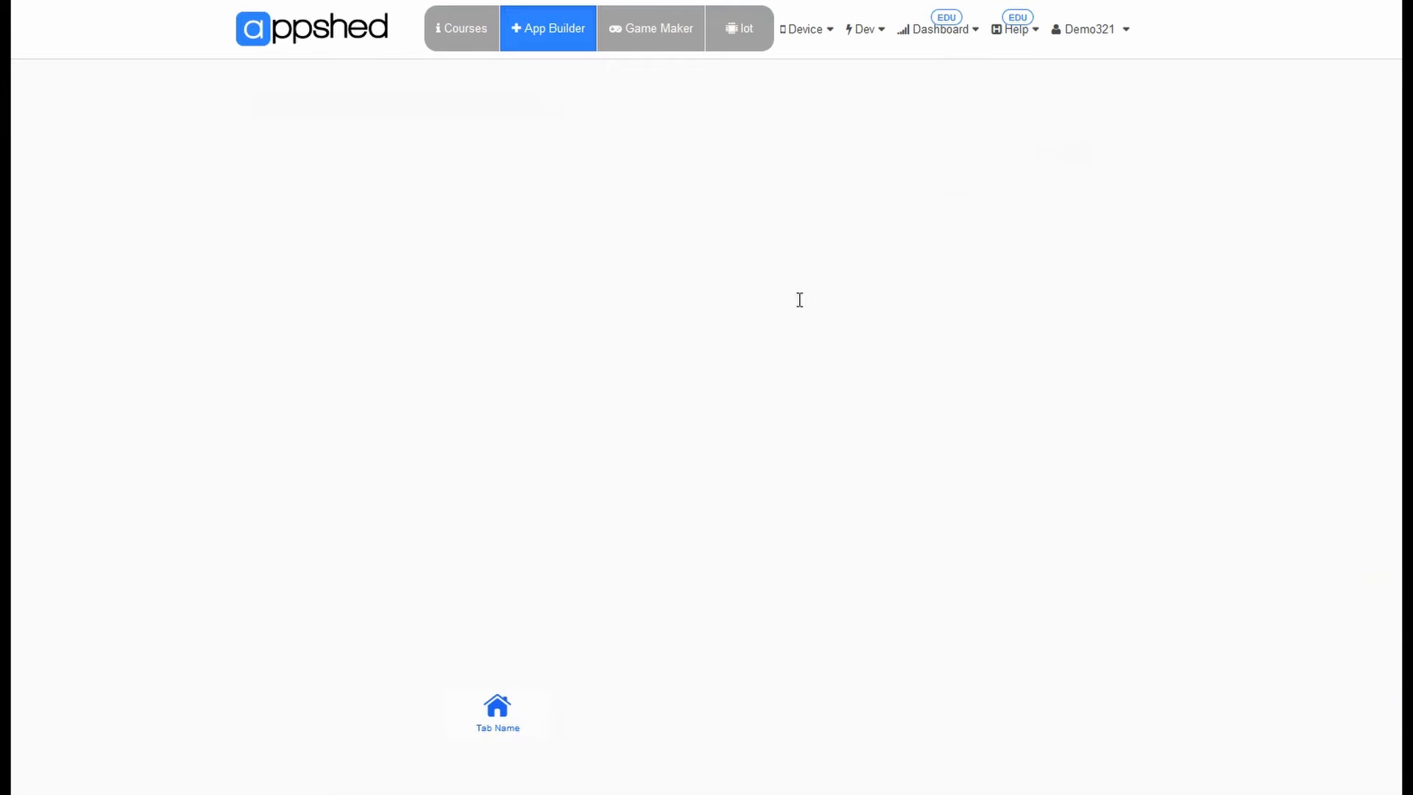
pyautogui.tripleClick(814, 306)
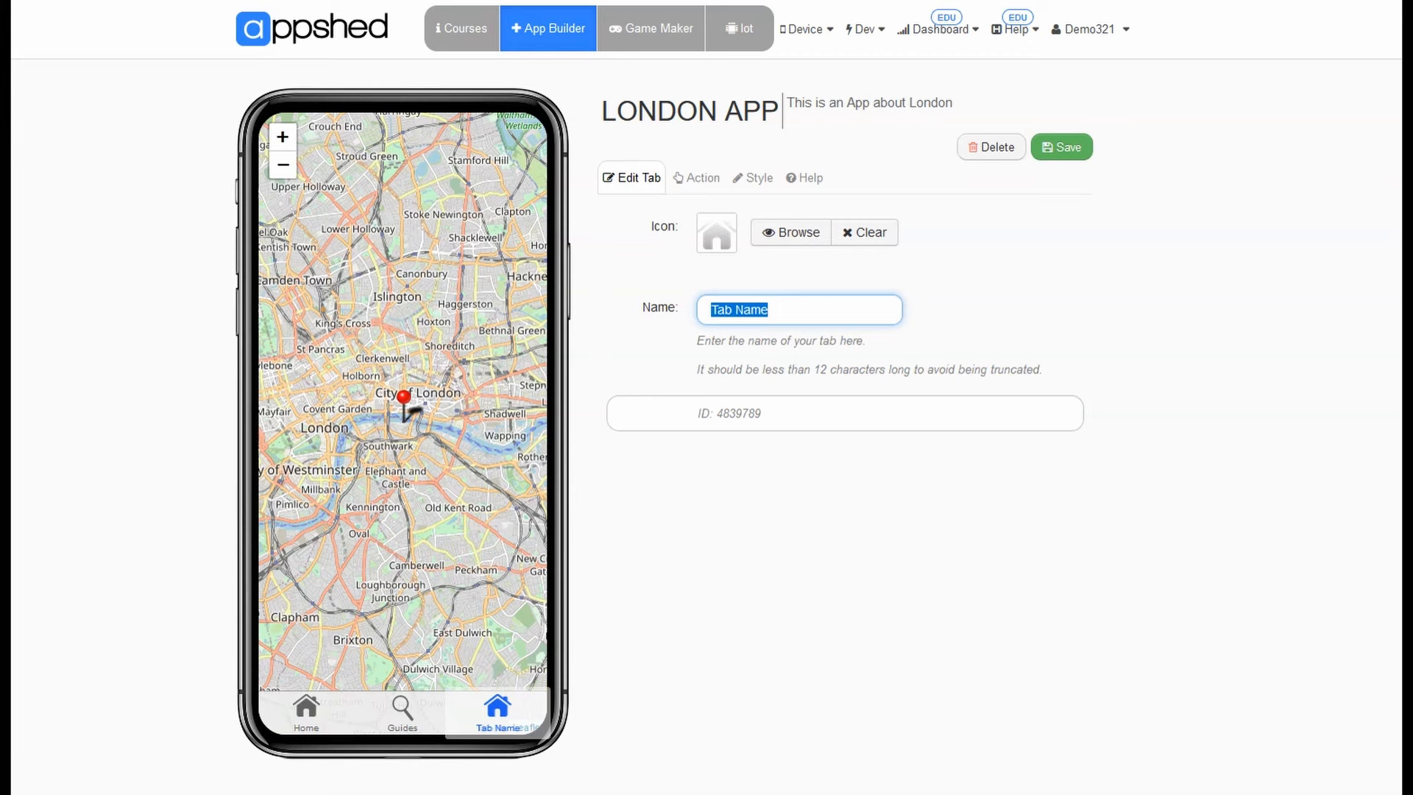
pyautogui.write('Map')
# Give the Map tab the black location pin icon from the London App folder and save the tab.
pyautogui.click(799, 233)
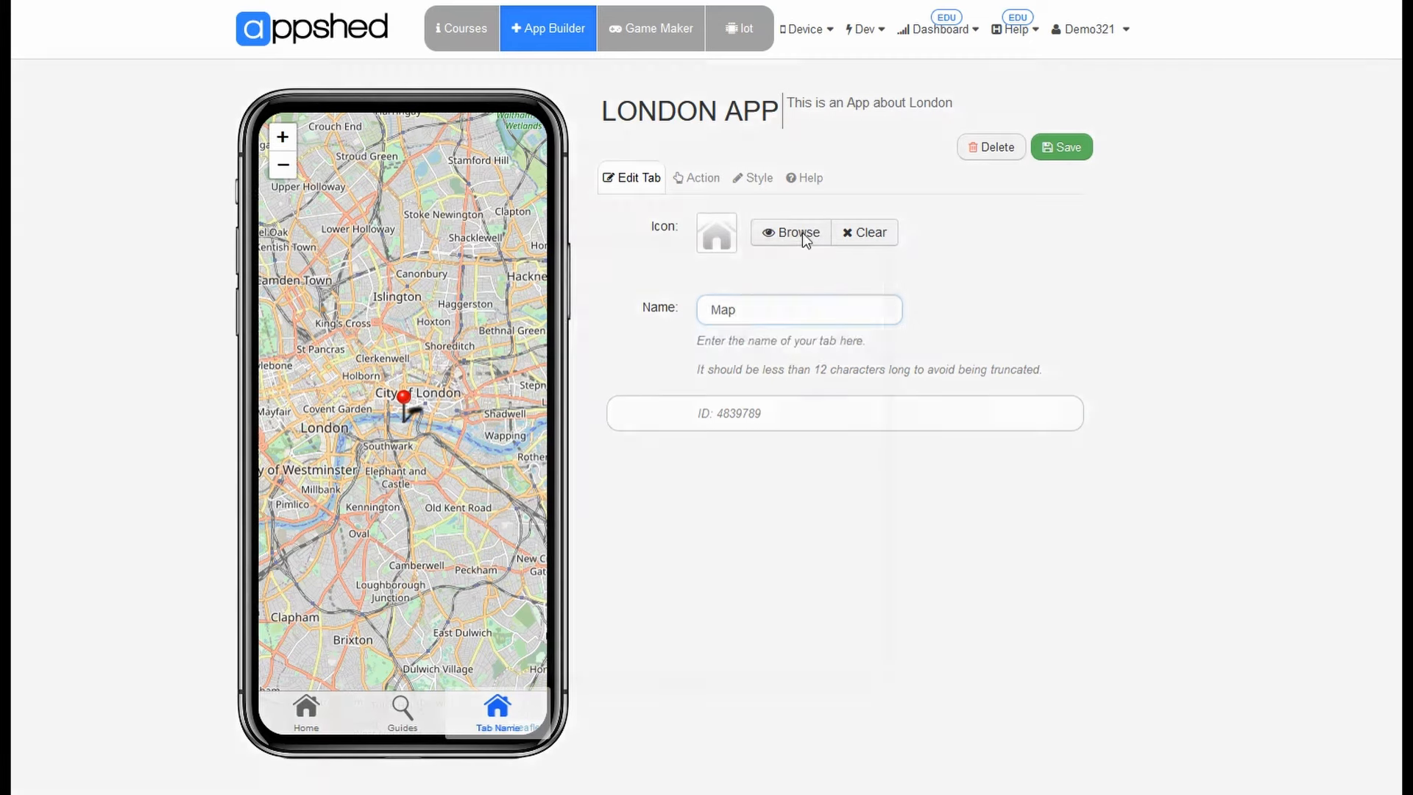
pyautogui.click(304, 164)
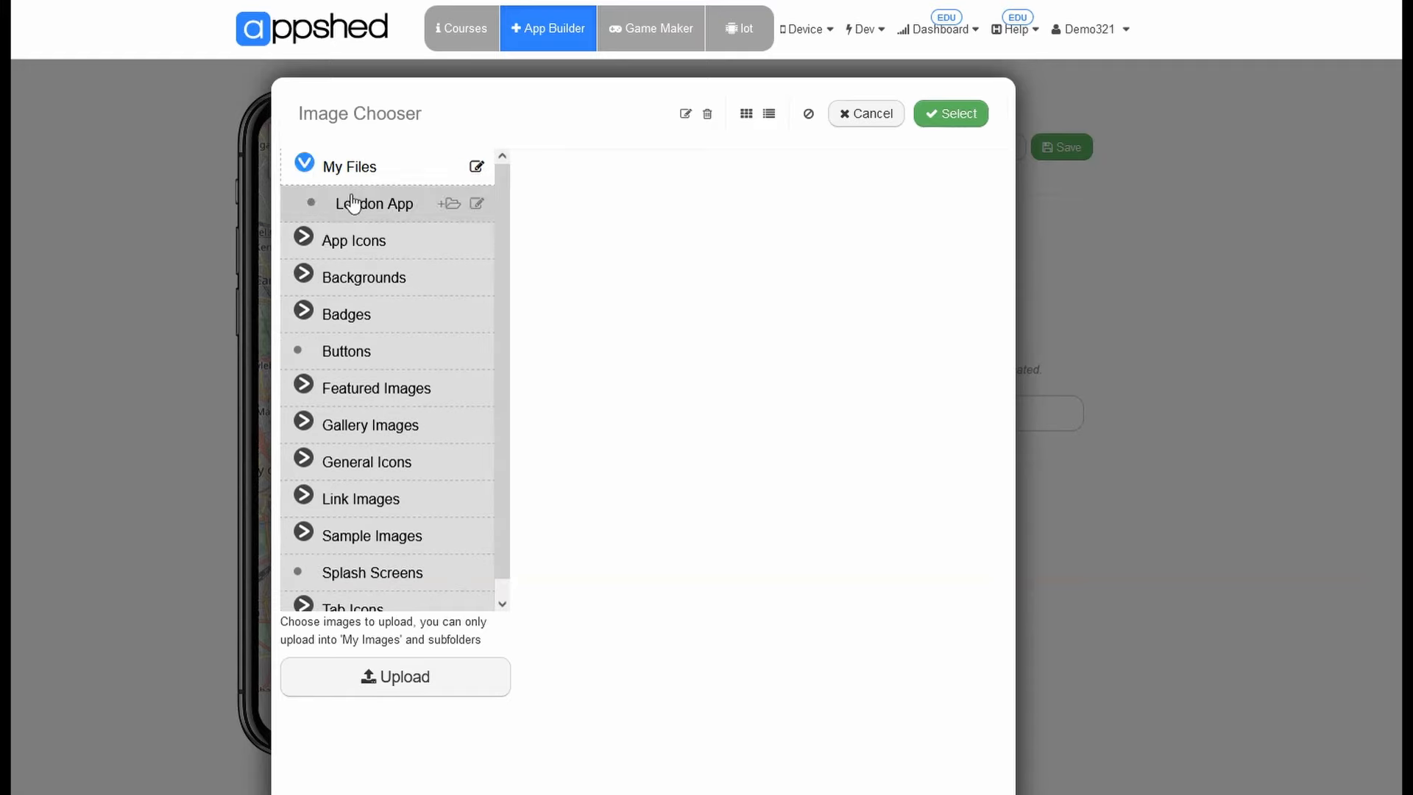
pyautogui.click(357, 204)
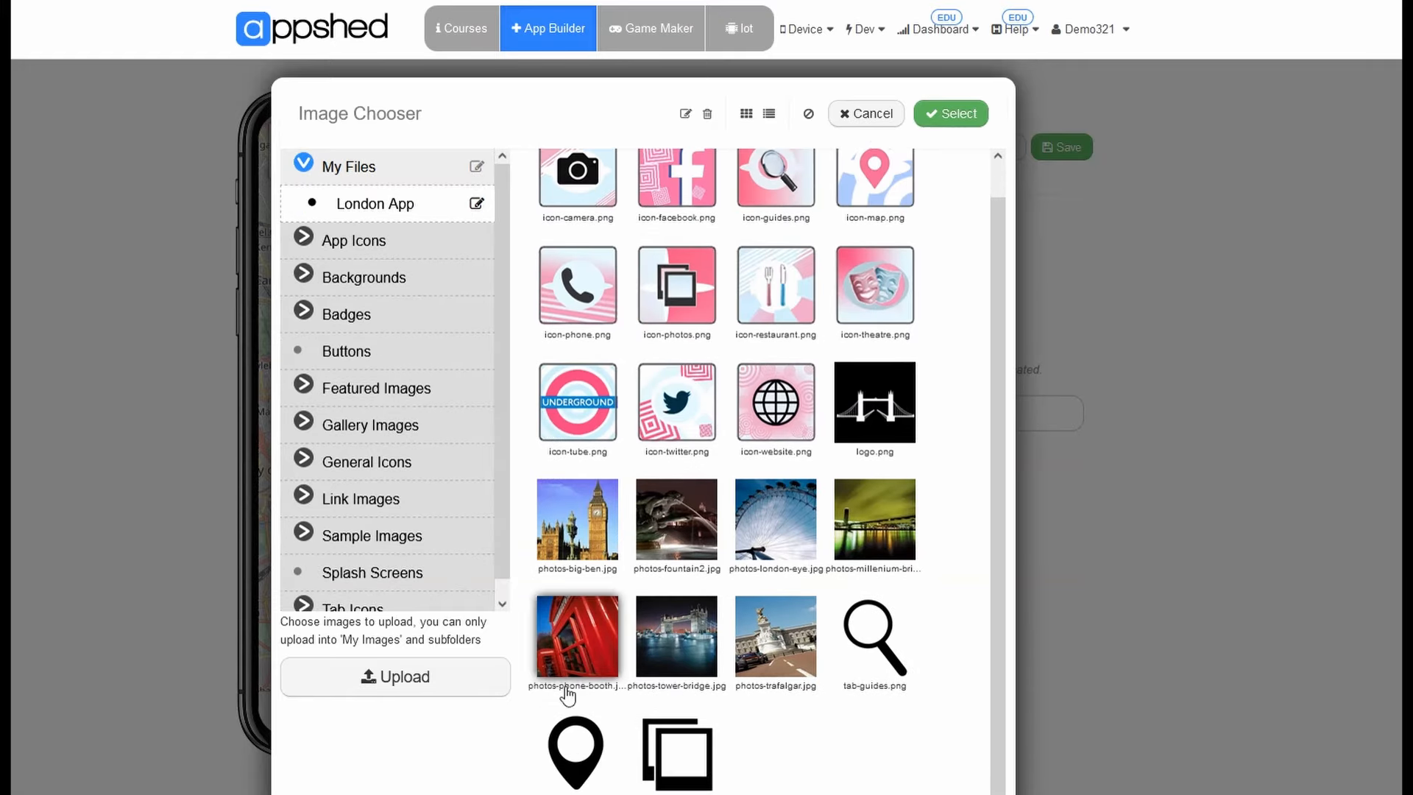
pyautogui.click(573, 740)
pyautogui.click(953, 114)
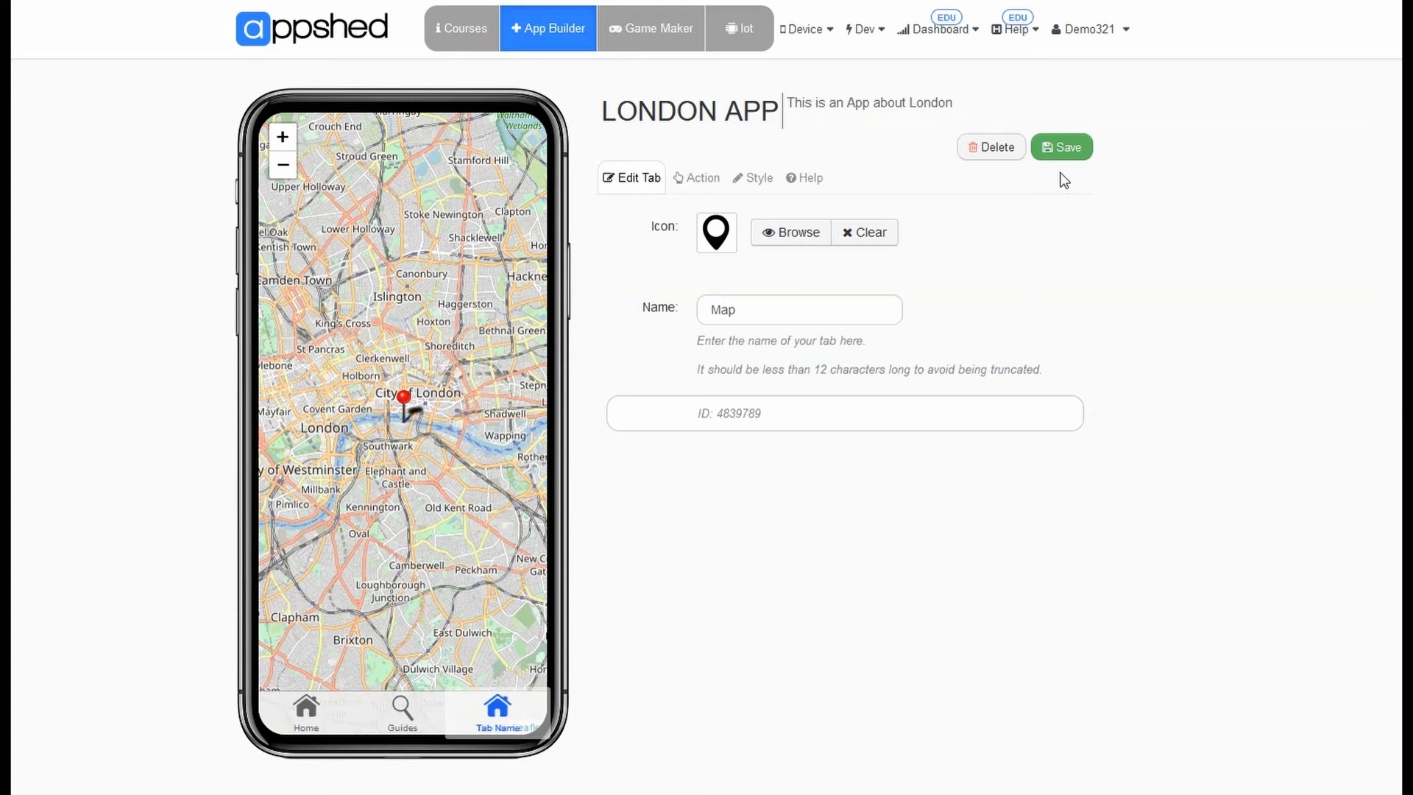
pyautogui.click(1067, 150)
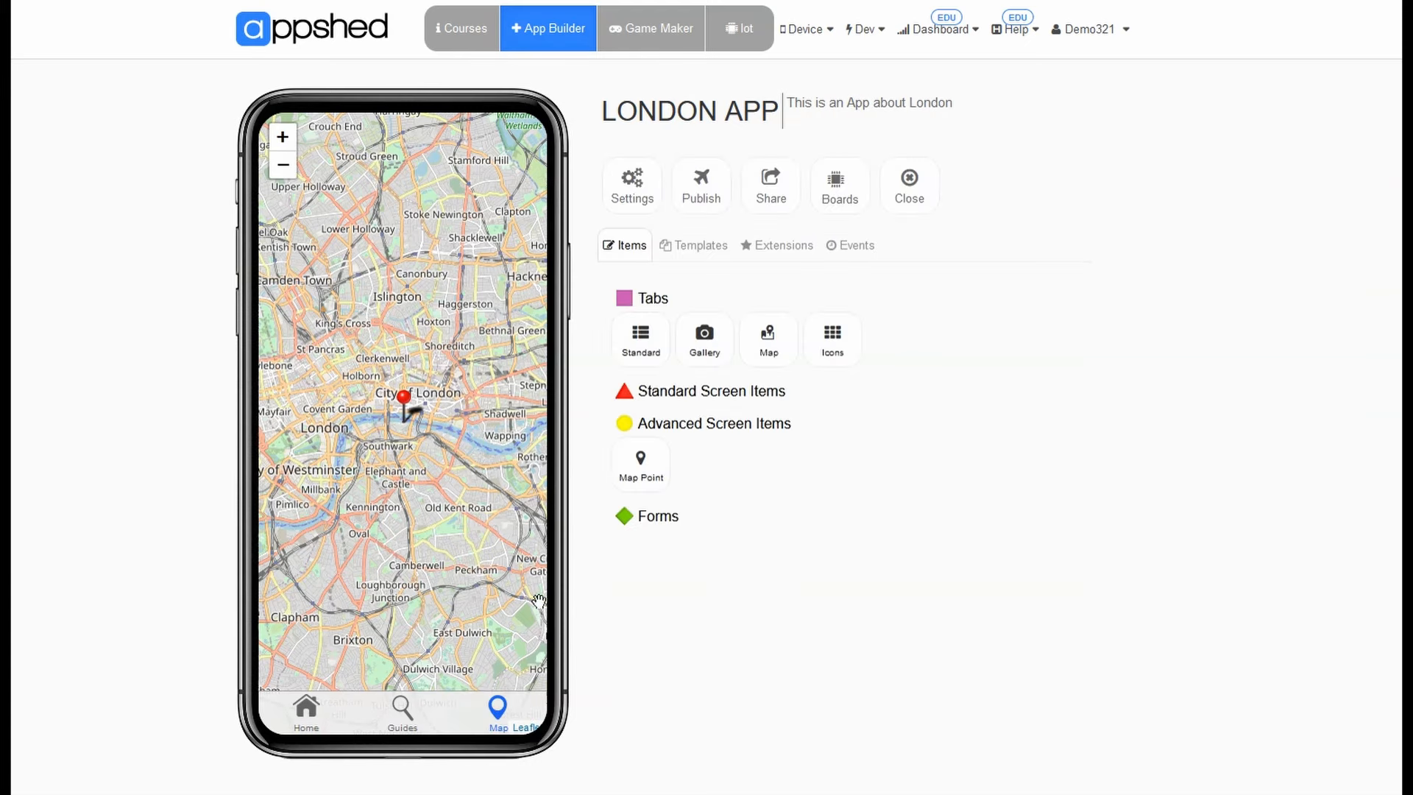
# Add a Gallery tab to the app and name it Gallery.
pyautogui.click(701, 345)
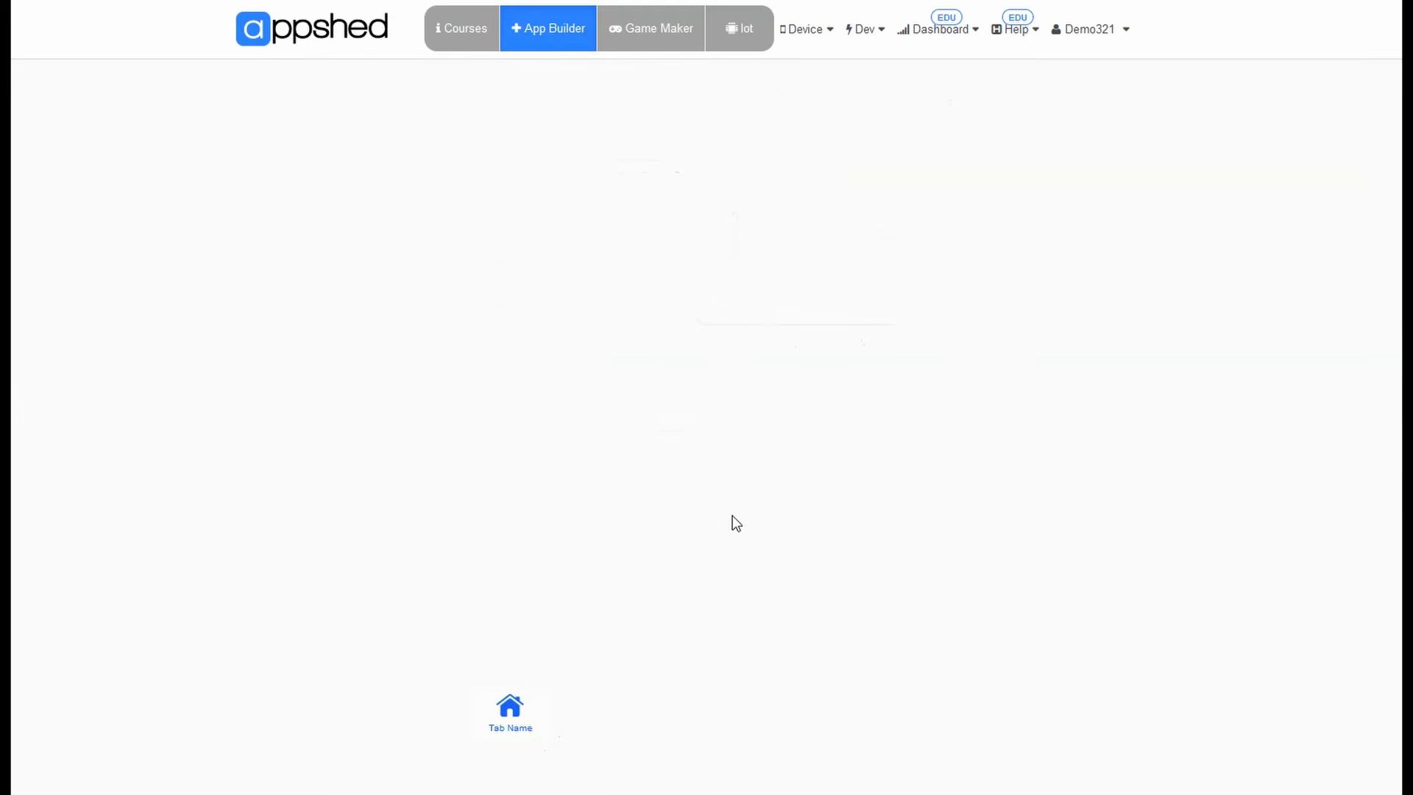
pyautogui.tripleClick(783, 312)
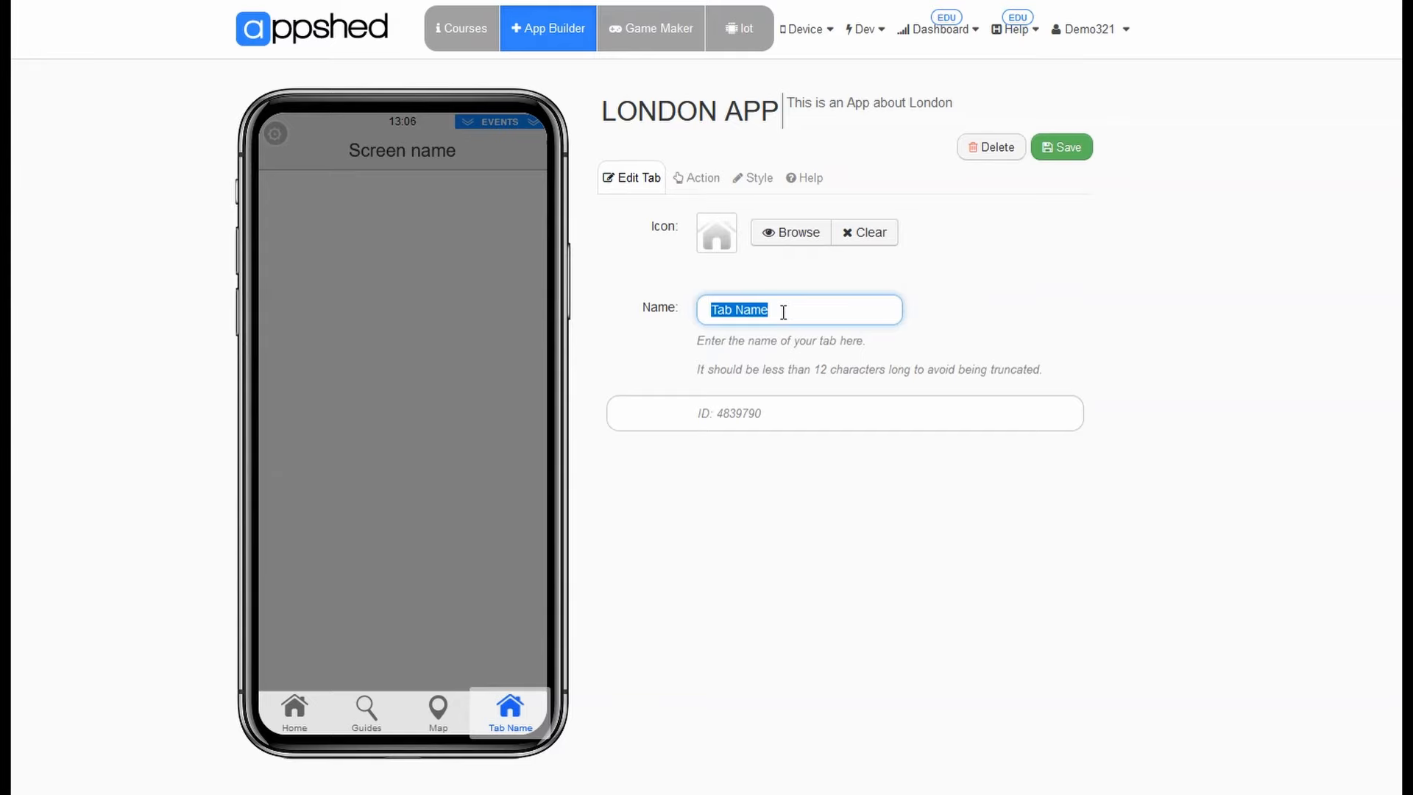
pyautogui.write('Gallery')
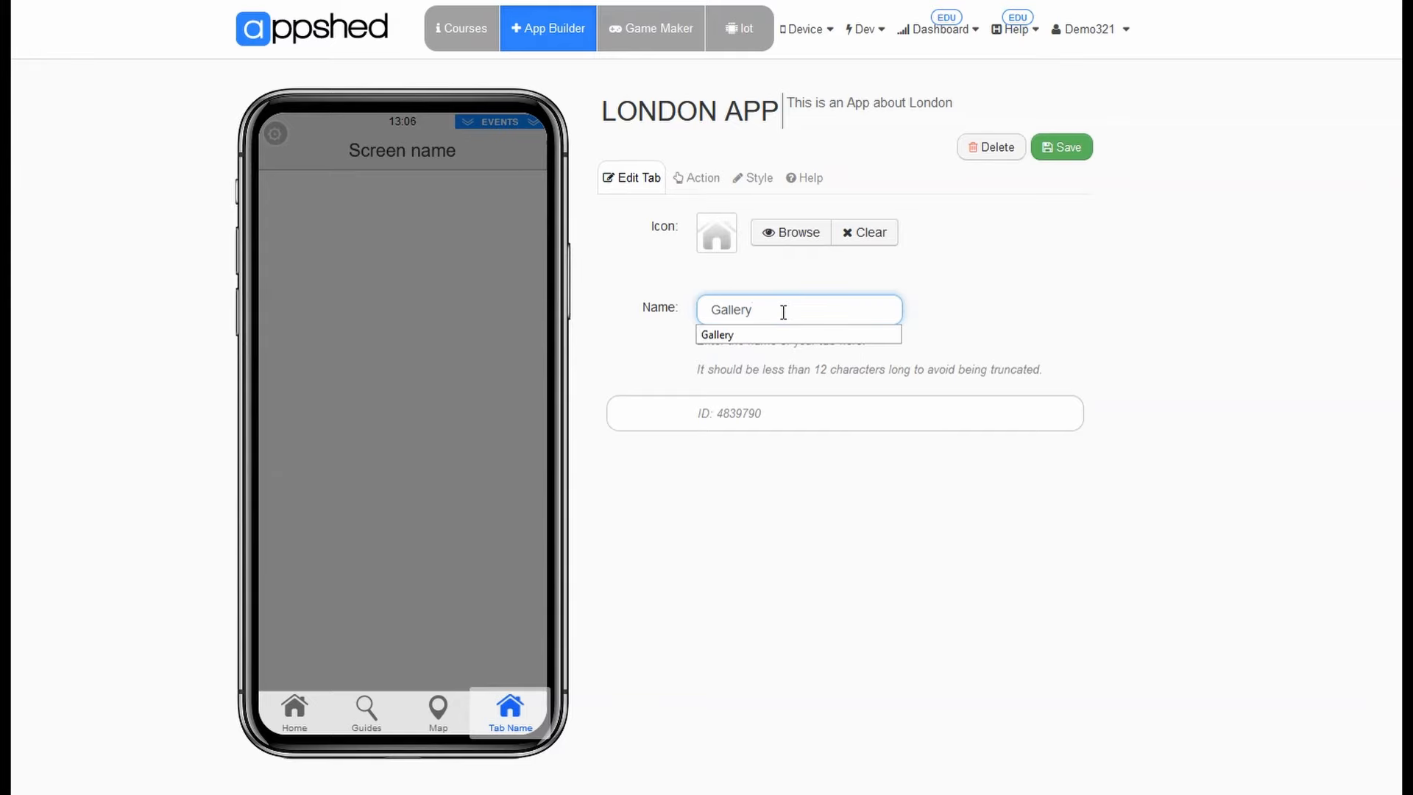
# Give the Gallery tab the black stacked-photos icon from the London App folder and save the tab.
pyautogui.click(767, 234)
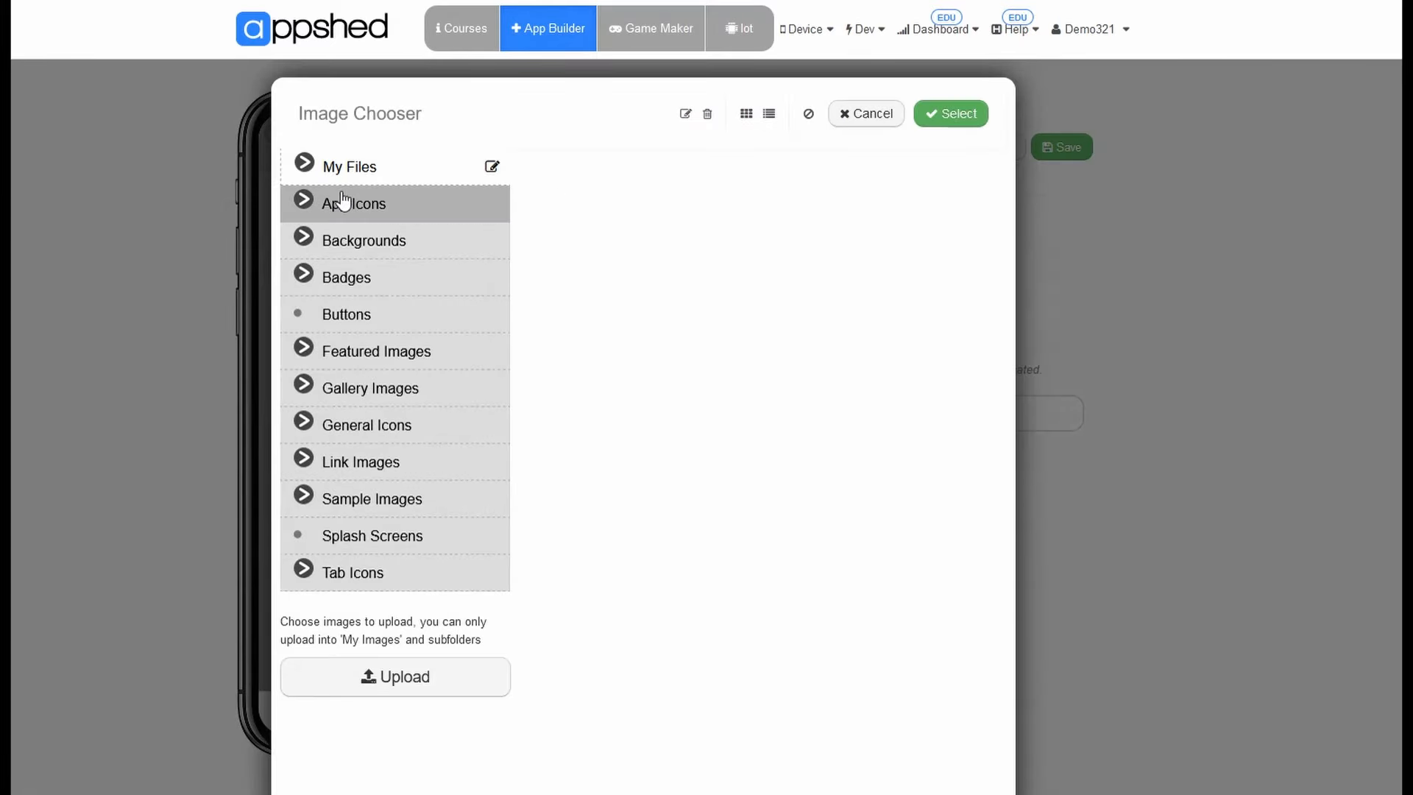
pyautogui.click(340, 170)
pyautogui.click(371, 204)
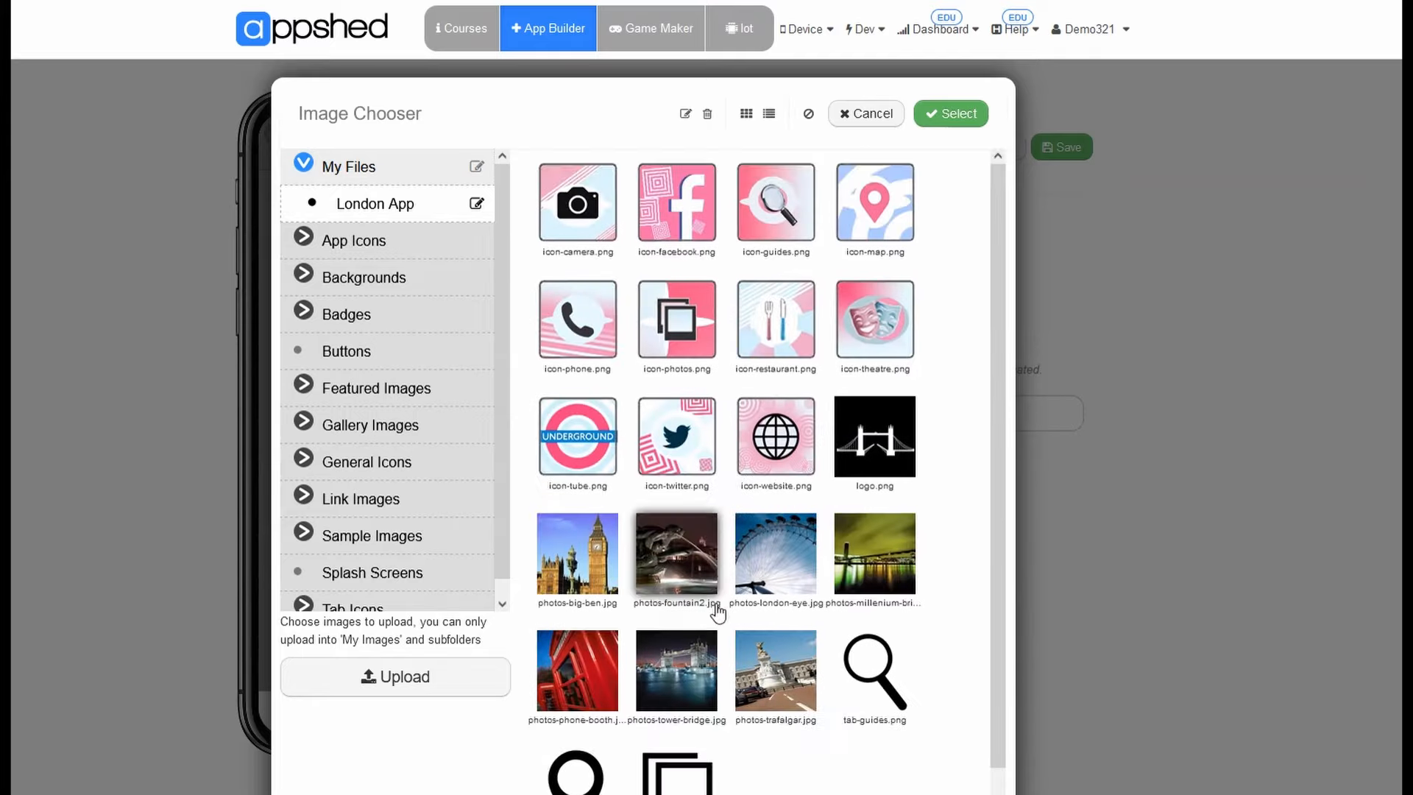
pyautogui.scroll(-1, 718, 612)
pyautogui.click(677, 758)
pyautogui.click(972, 114)
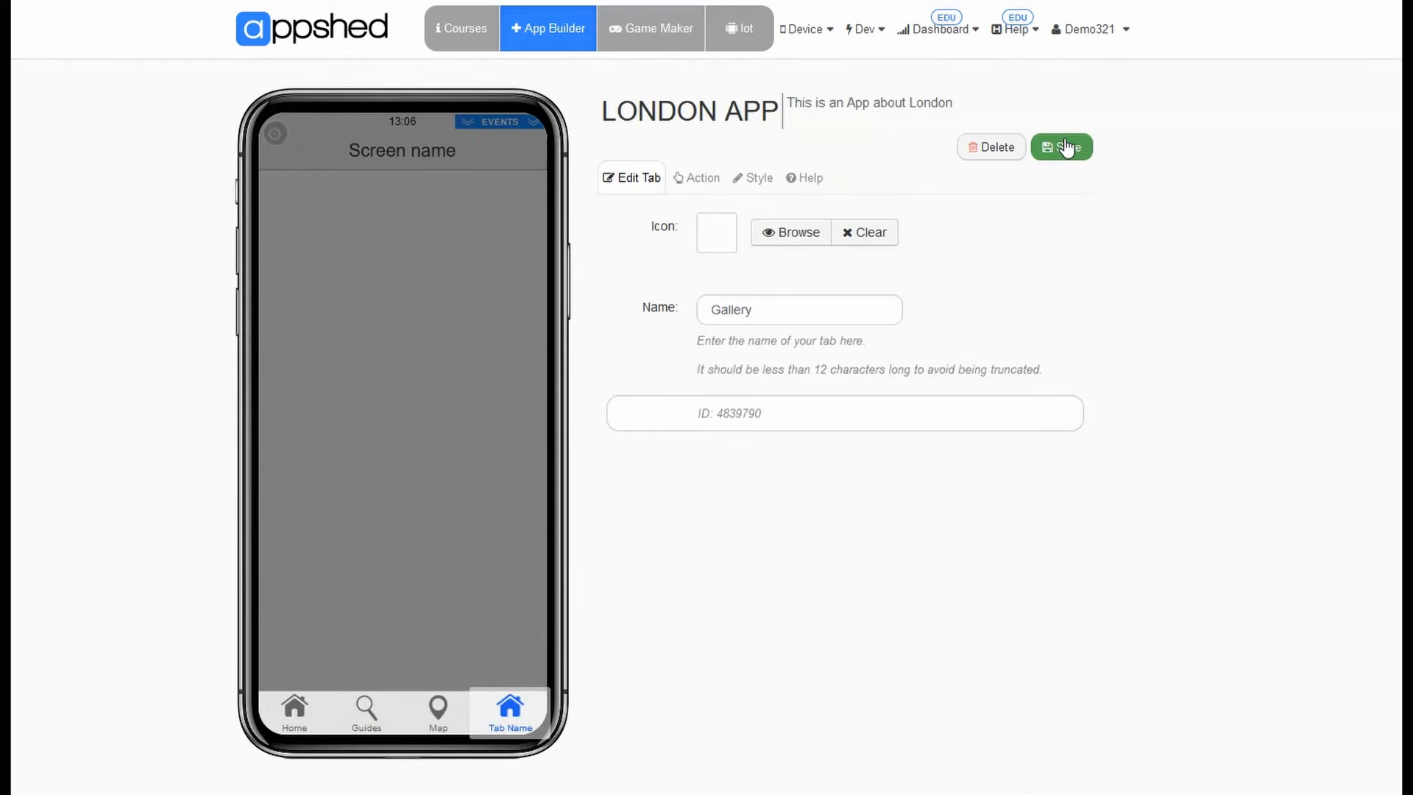
pyautogui.click(1065, 143)
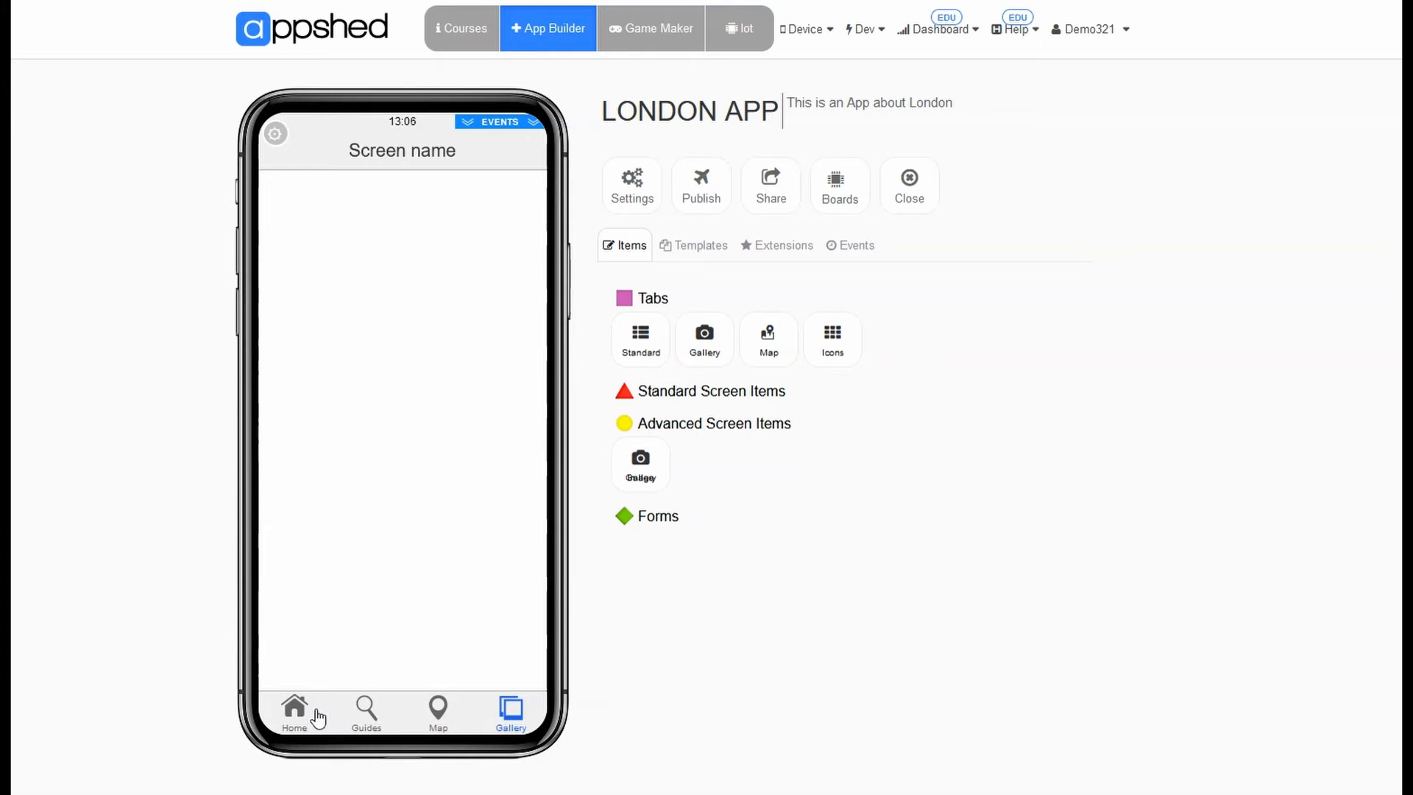
# View the Home tab's screen, and return to the Gallery tab's screen.
pyautogui.click(294, 710)
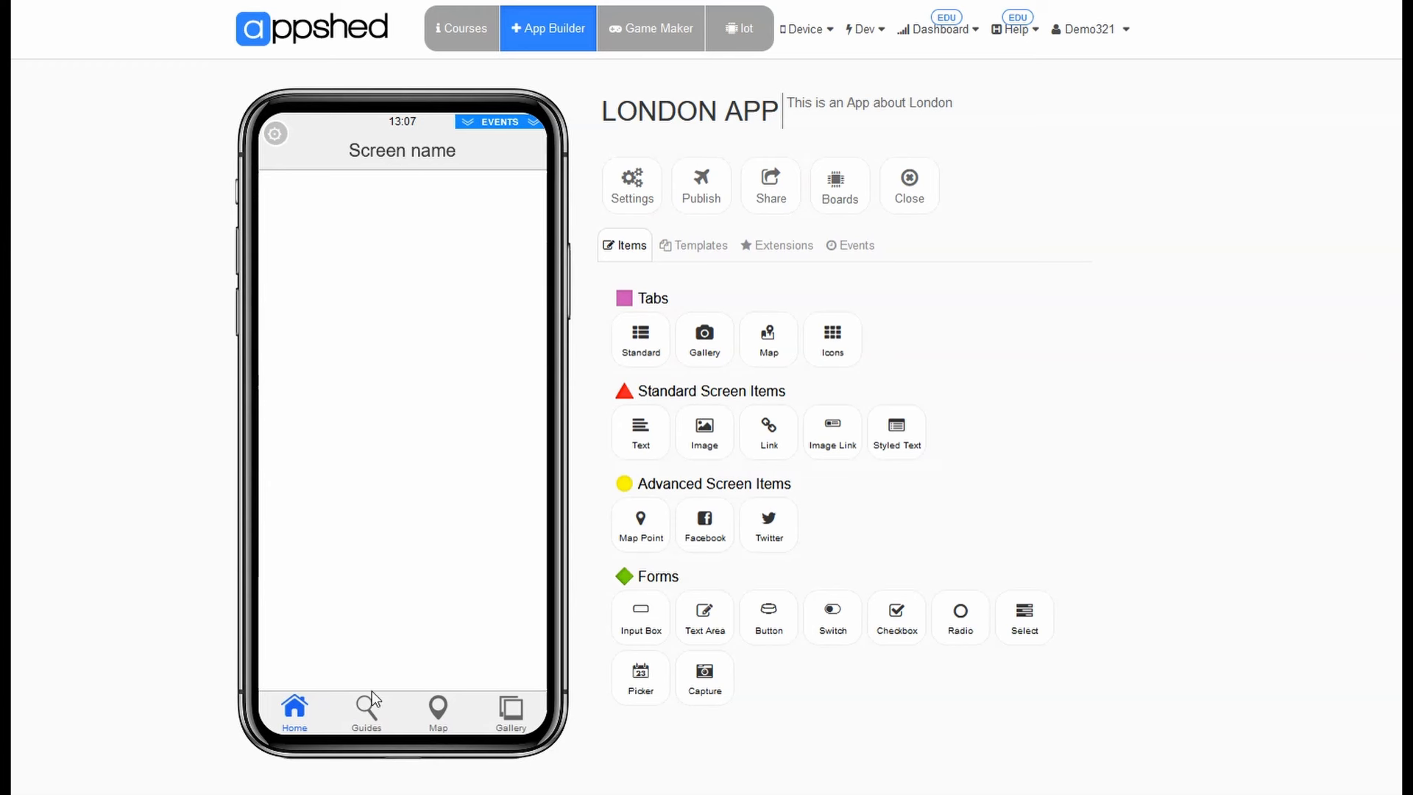
pyautogui.click(513, 707)
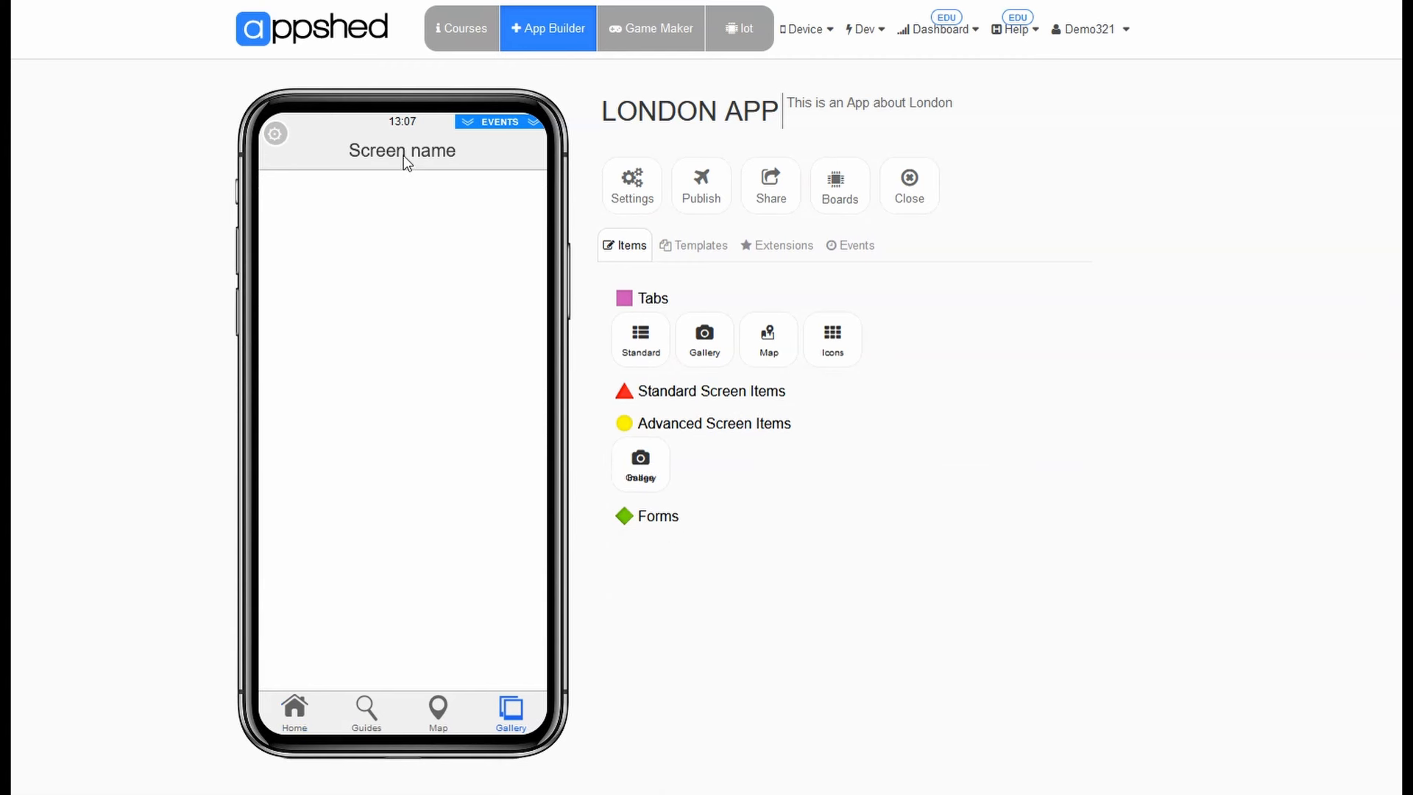
# Set the header of the Home tab's standard screen to Home and save it.
pyautogui.click(366, 708)
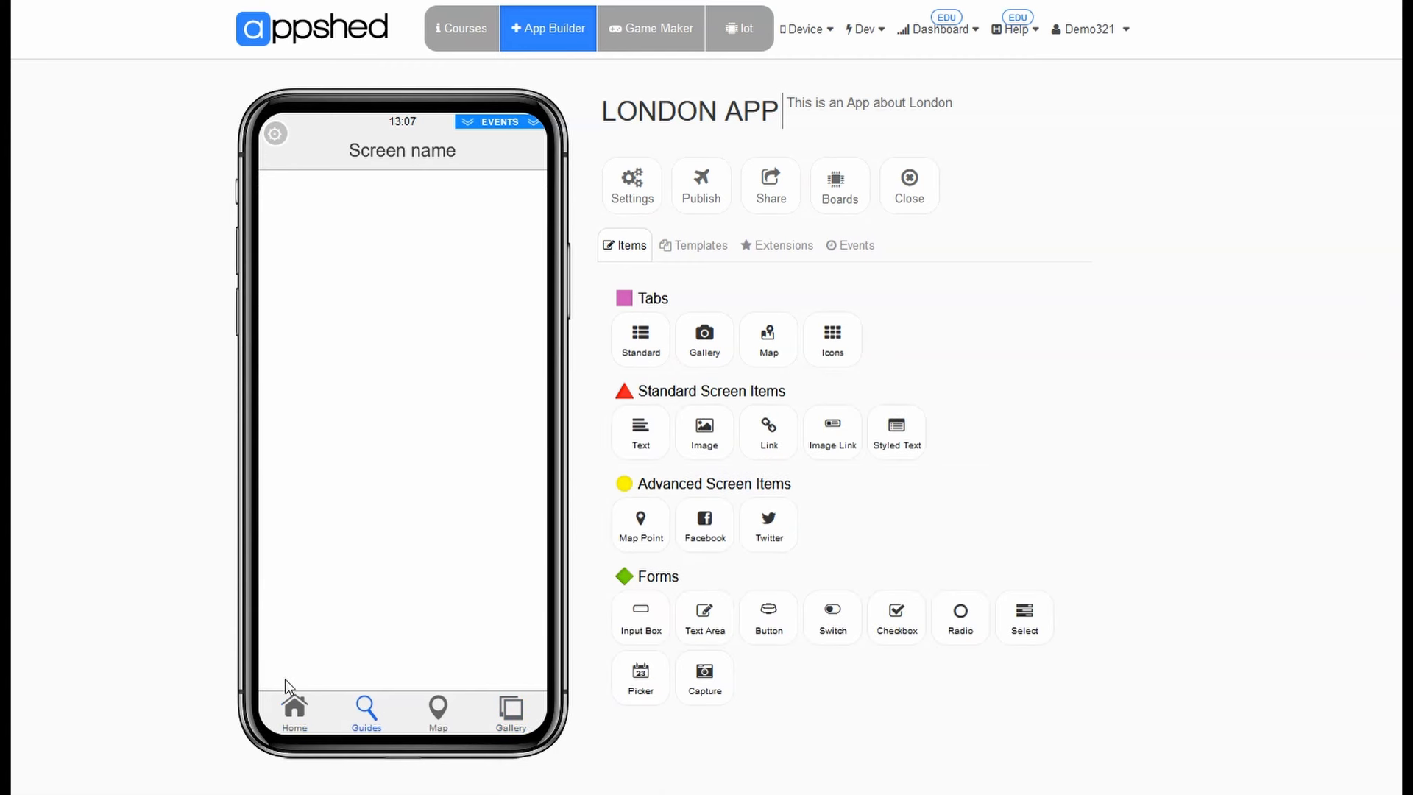
pyautogui.click(295, 705)
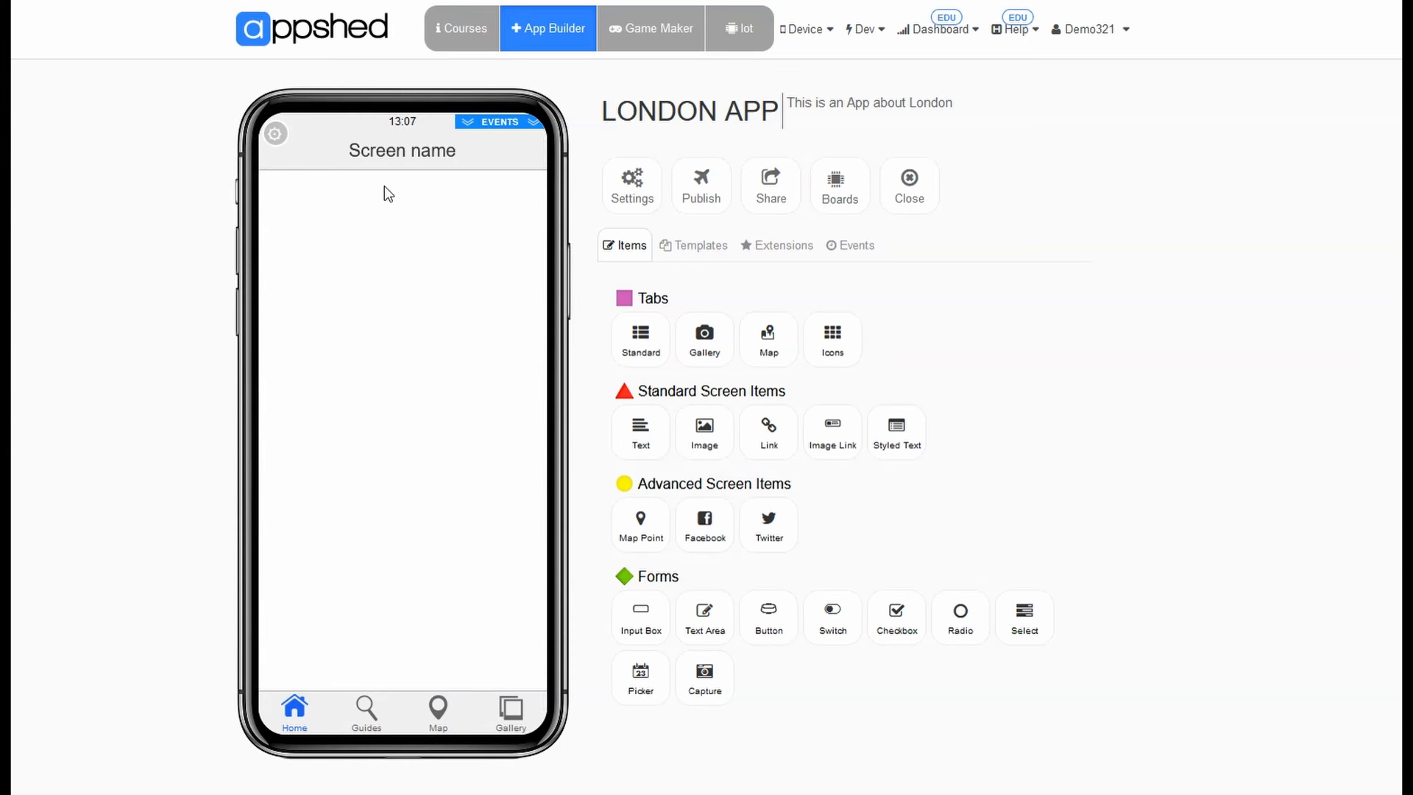
pyautogui.click(401, 152)
pyautogui.click(430, 172)
pyautogui.tripleClick(758, 230)
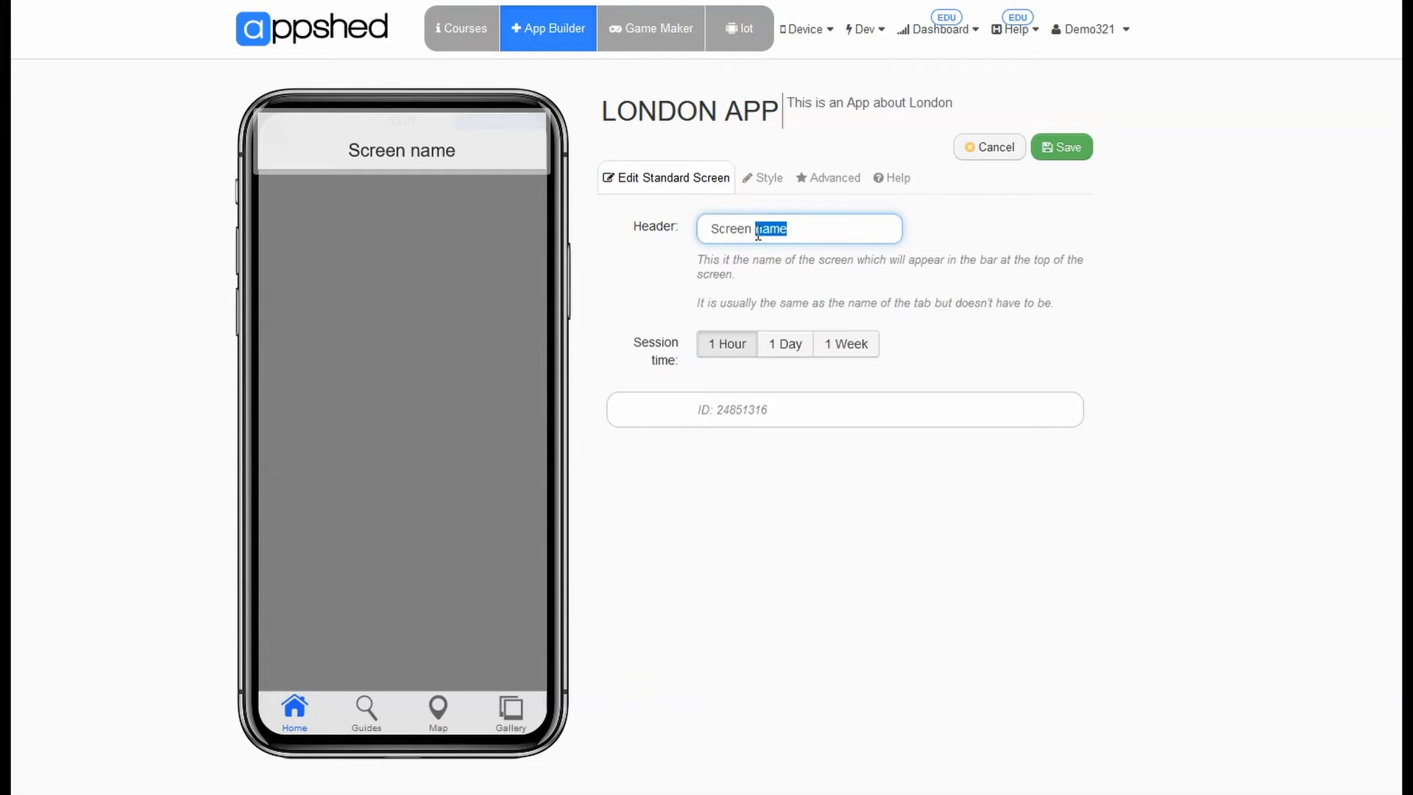
pyautogui.write('Home')
pyautogui.press('Return')
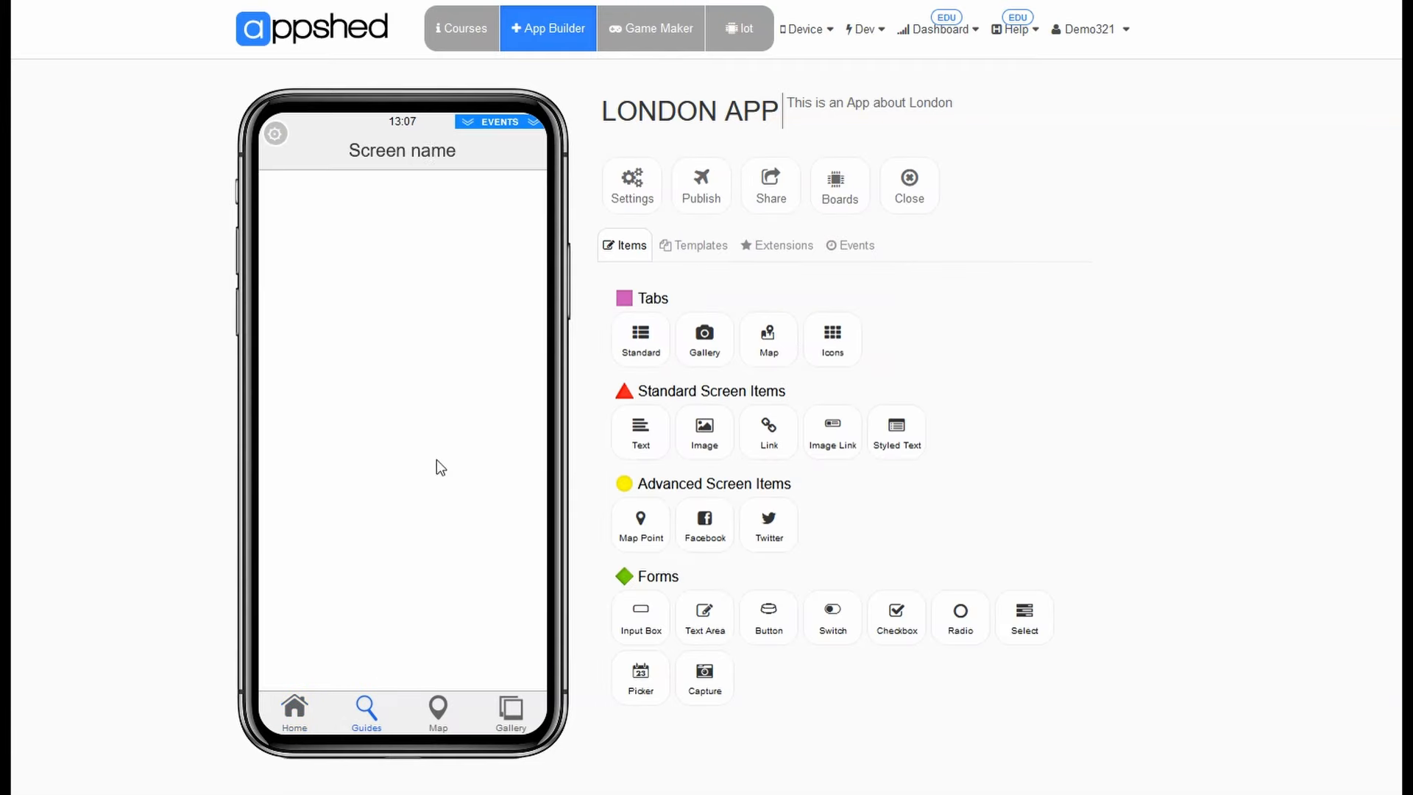
# Set the header of the Guides tab's screen to Guides and save it.
pyautogui.click(400, 152)
pyautogui.click(430, 171)
pyautogui.tripleClick(846, 234)
pyautogui.write('Guides')
pyautogui.press('Return')
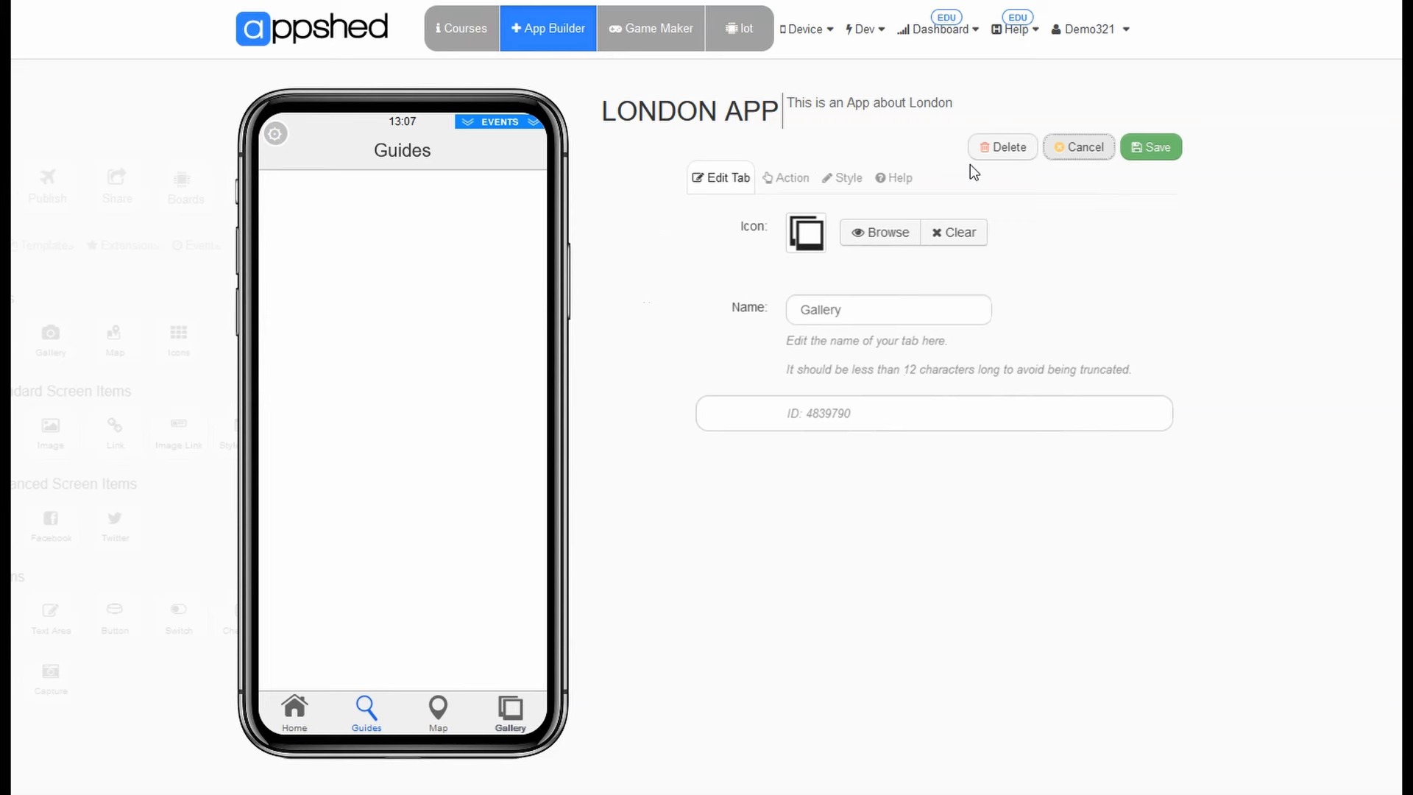
# Set the header of the Gallery tab's screen to Gallery and save it.
pyautogui.click(510, 713)
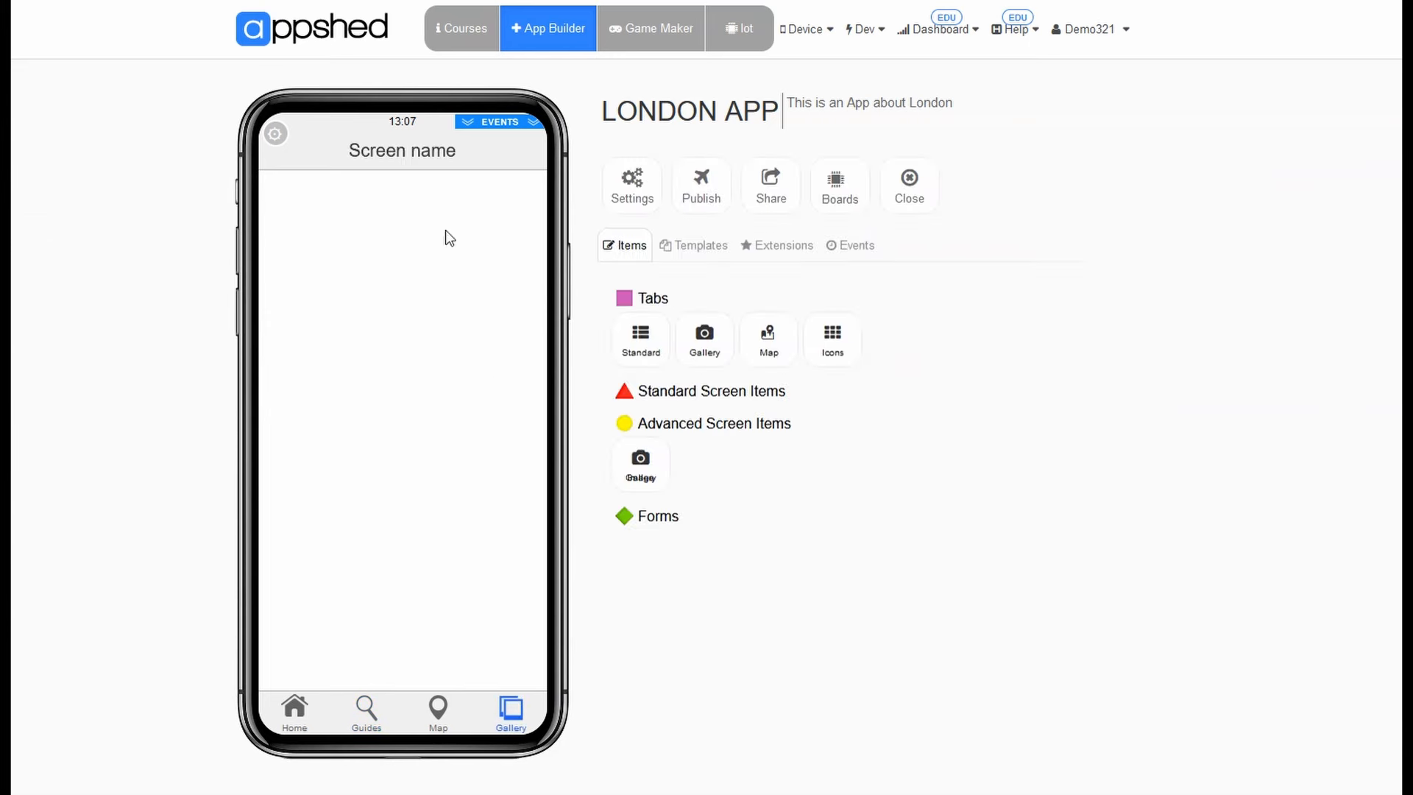
pyautogui.click(412, 151)
pyautogui.tripleClick(779, 228)
pyautogui.write('Gallery')
pyautogui.press('Return')
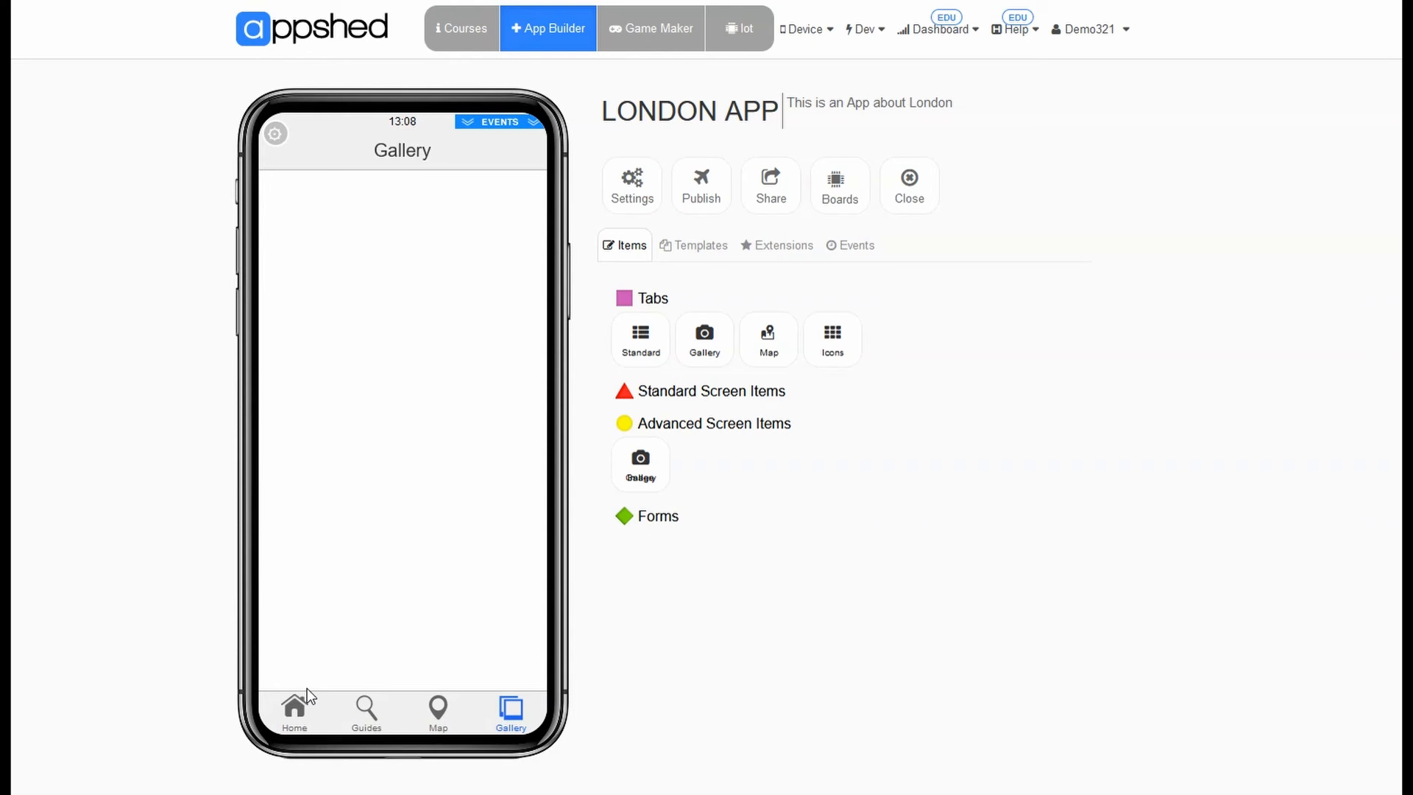
# Change the Home tab's action from a standard screen to an Icons Screen and save the tab.
pyautogui.click(292, 708)
pyautogui.click(342, 765)
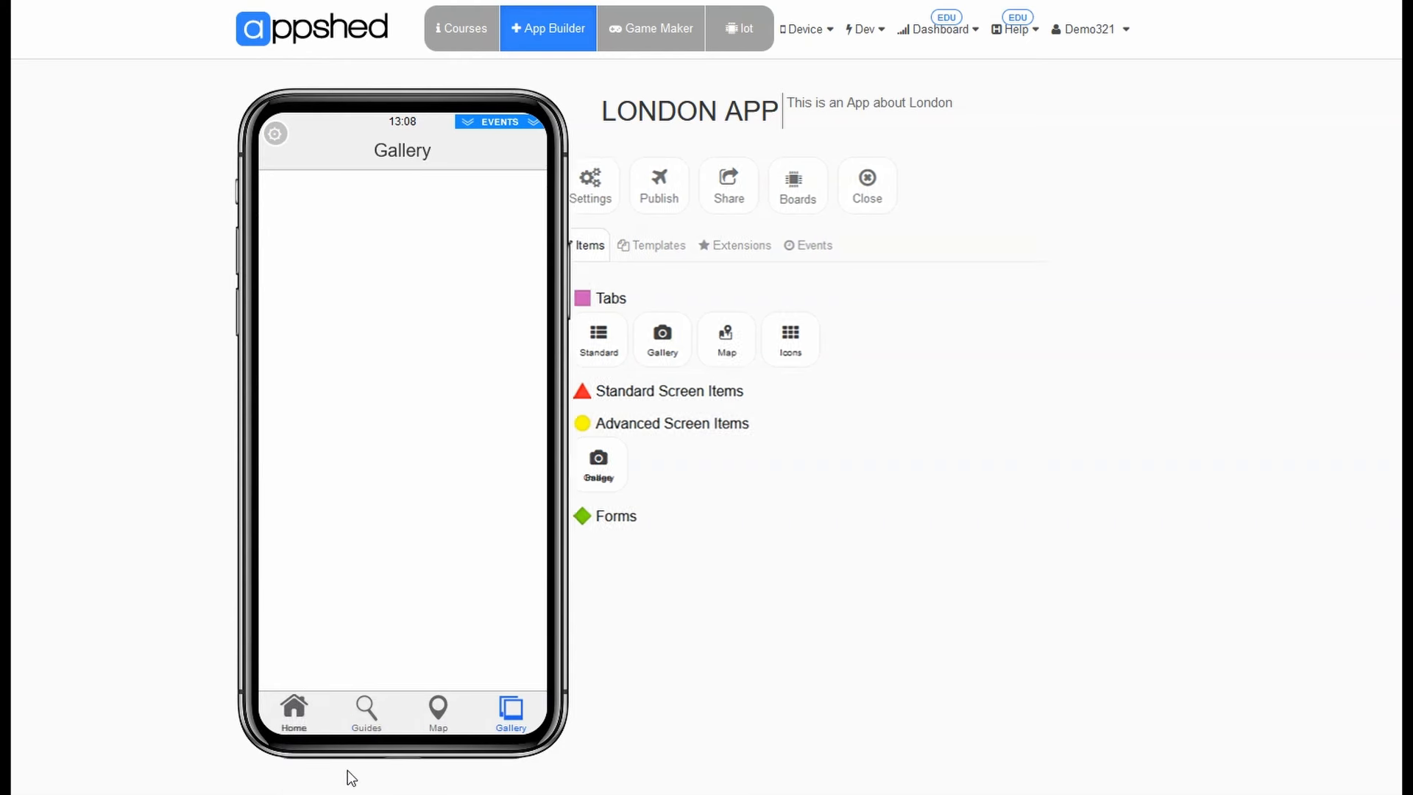
pyautogui.click(701, 182)
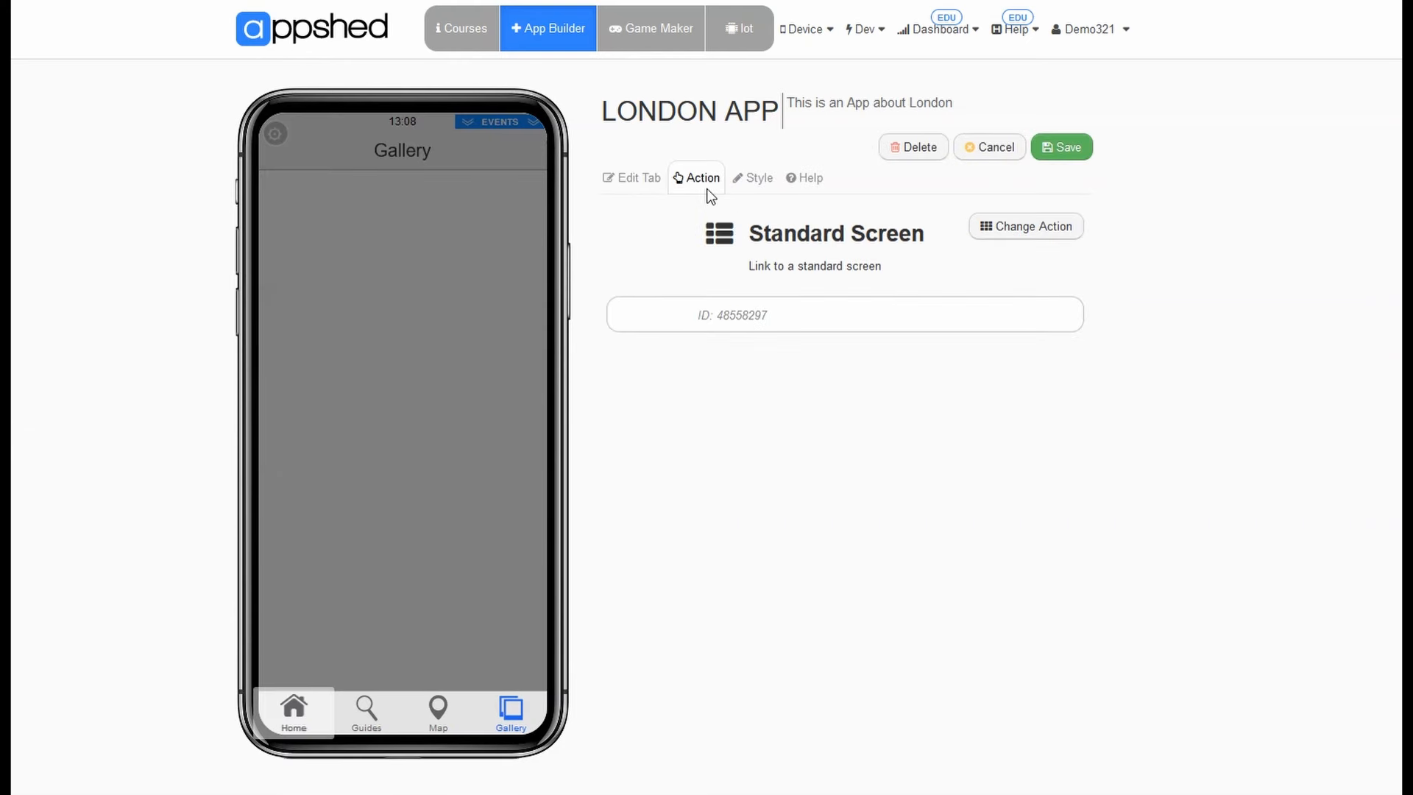
pyautogui.click(986, 223)
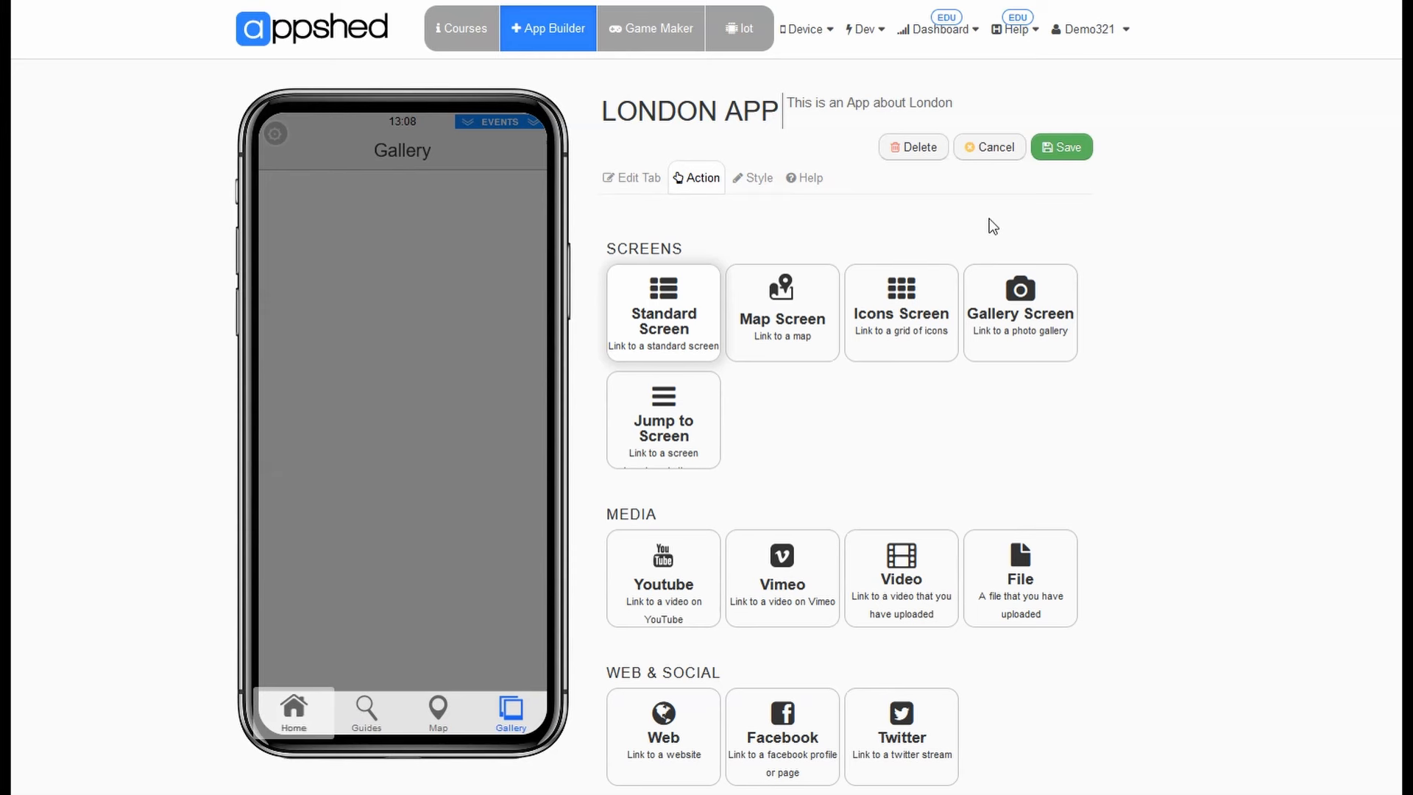
pyautogui.click(913, 302)
pyautogui.click(1044, 150)
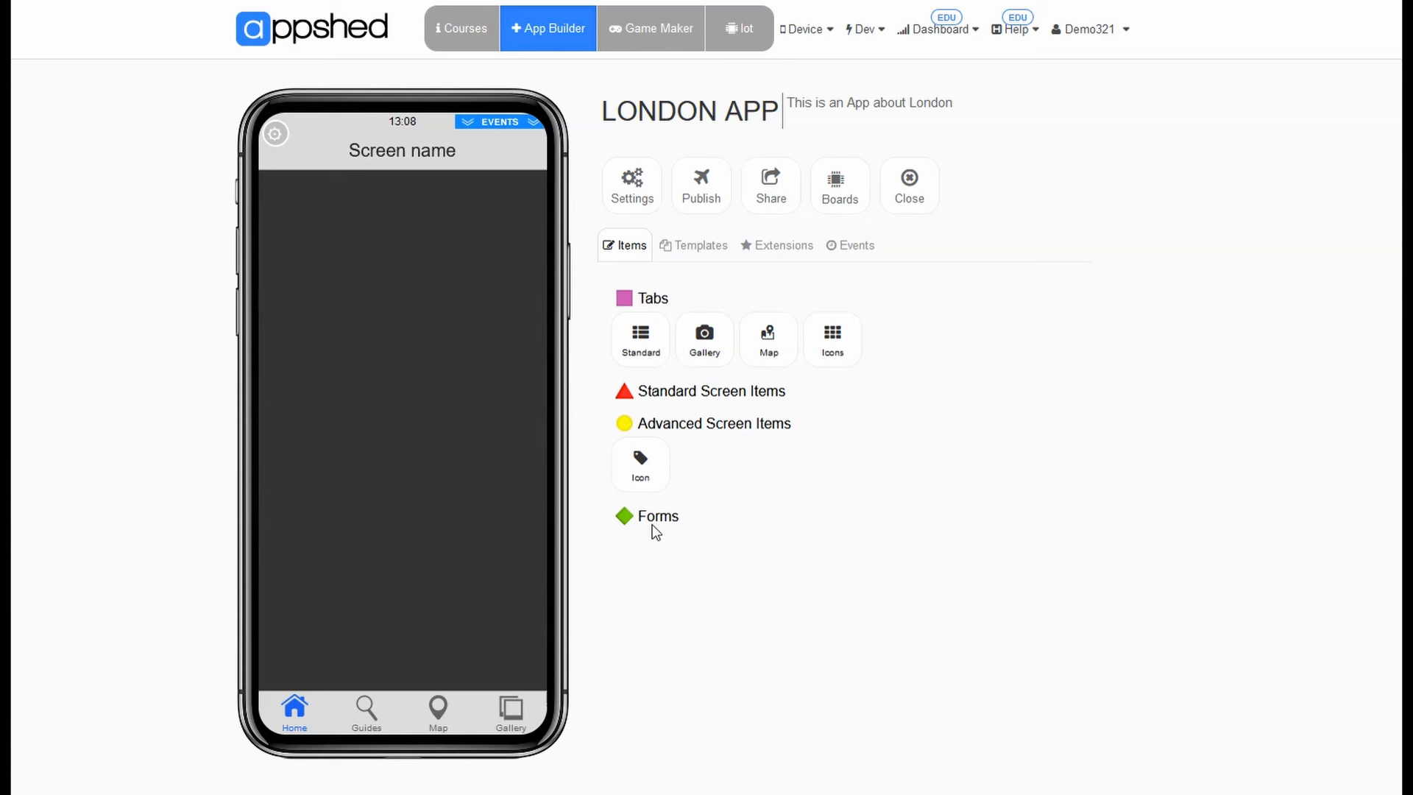
# Add an icon item to the Home screen and title it Guides.
pyautogui.click(639, 471)
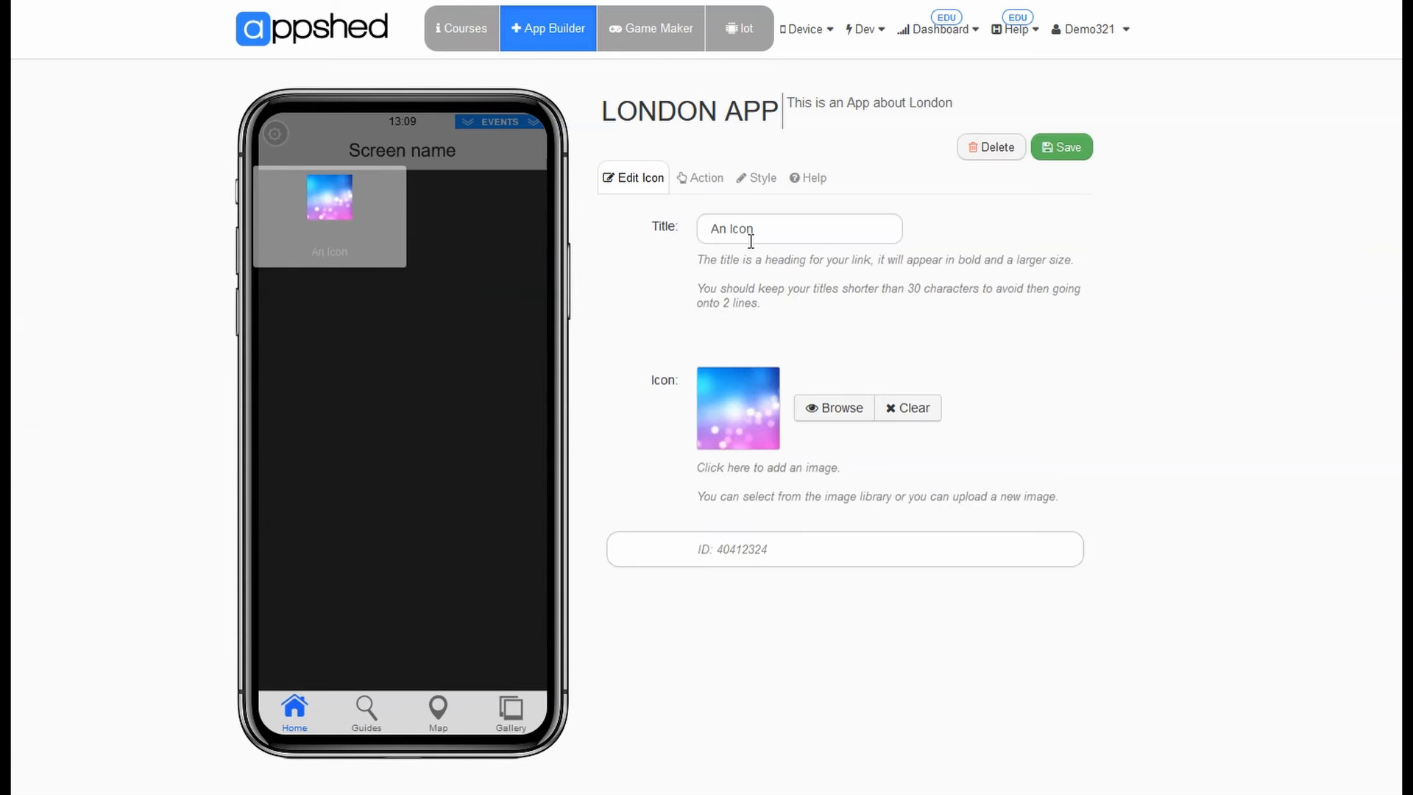
pyautogui.tripleClick(751, 241)
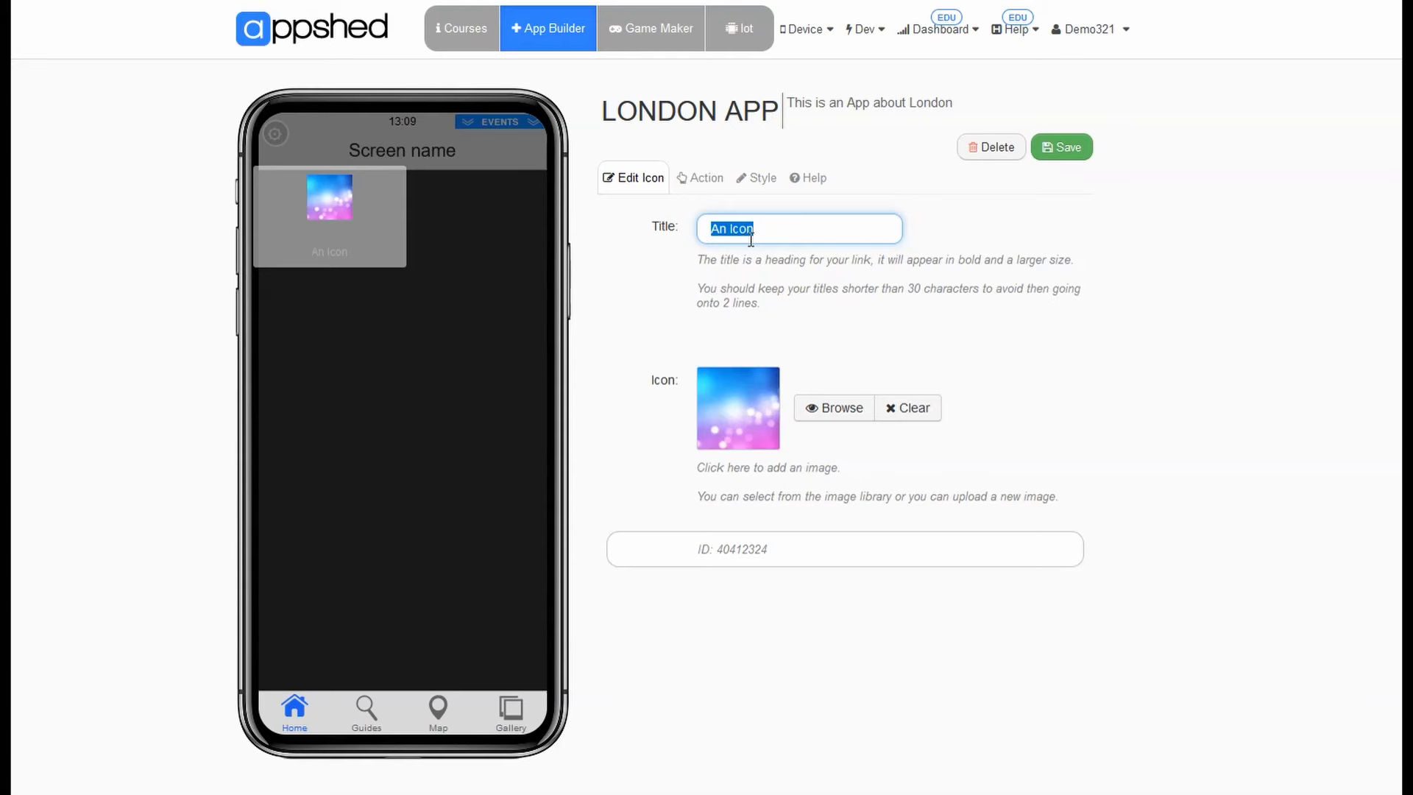
pyautogui.write('Guides')
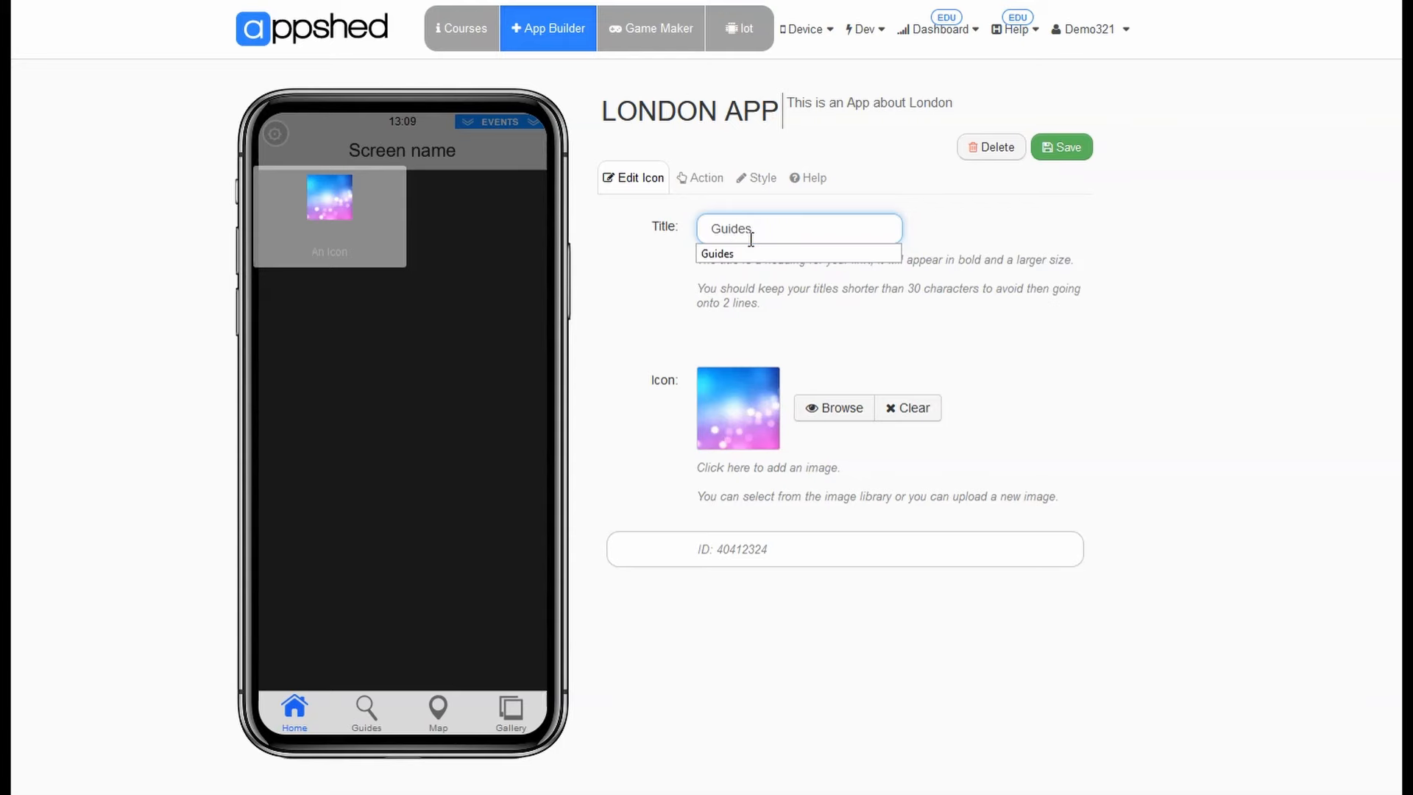
# Give the Guides icon item the image icon-guides.png from the London App folder.
pyautogui.click(836, 409)
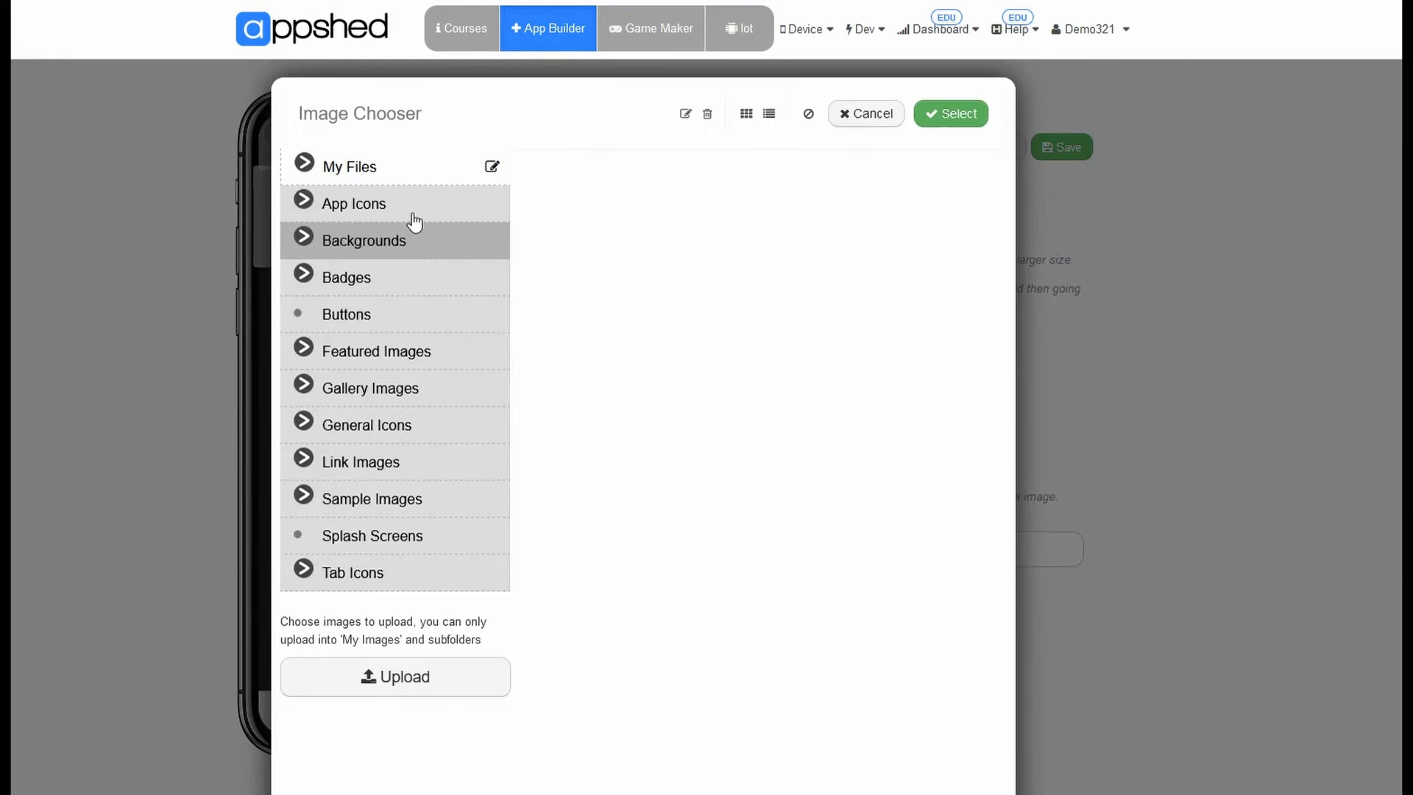
pyautogui.click(313, 165)
pyautogui.click(364, 201)
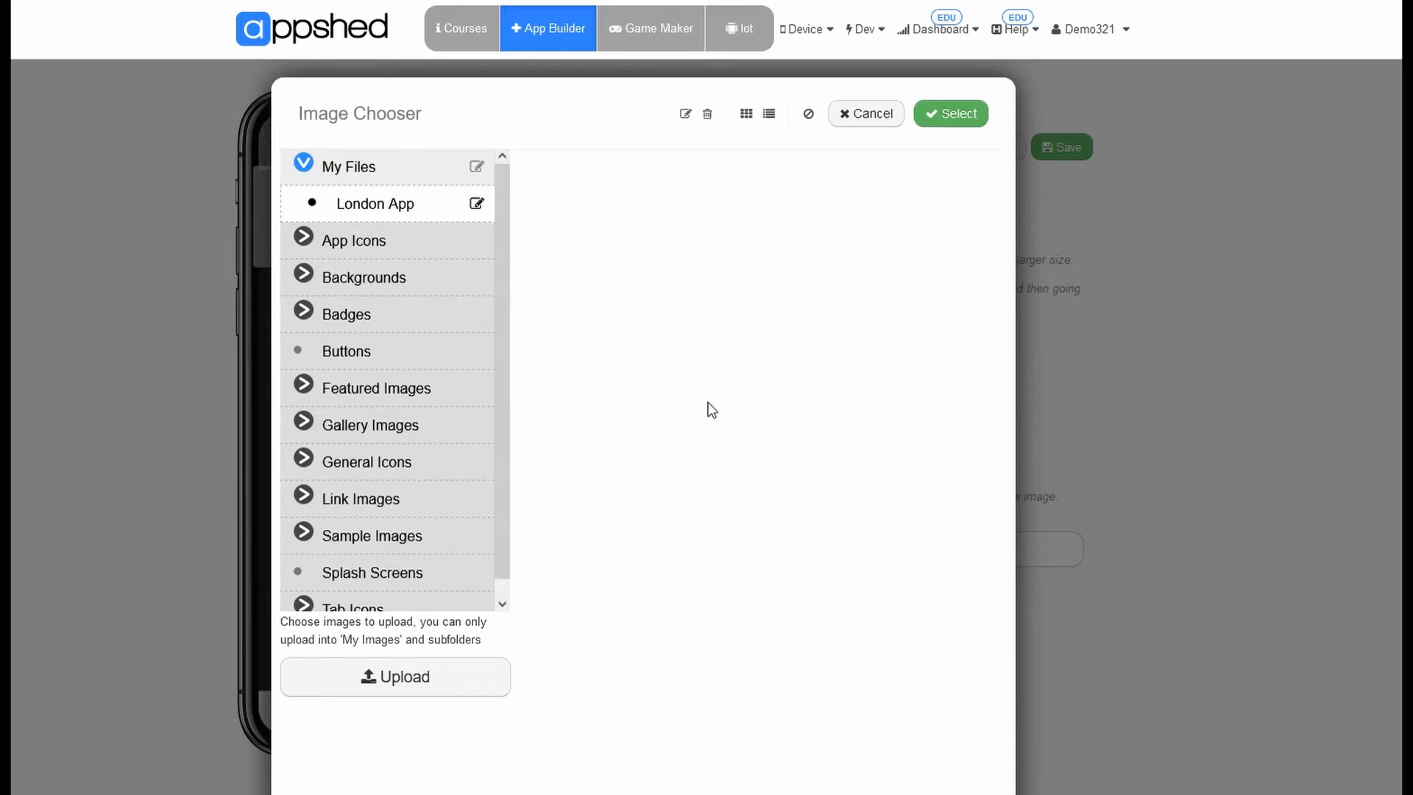
pyautogui.click(775, 203)
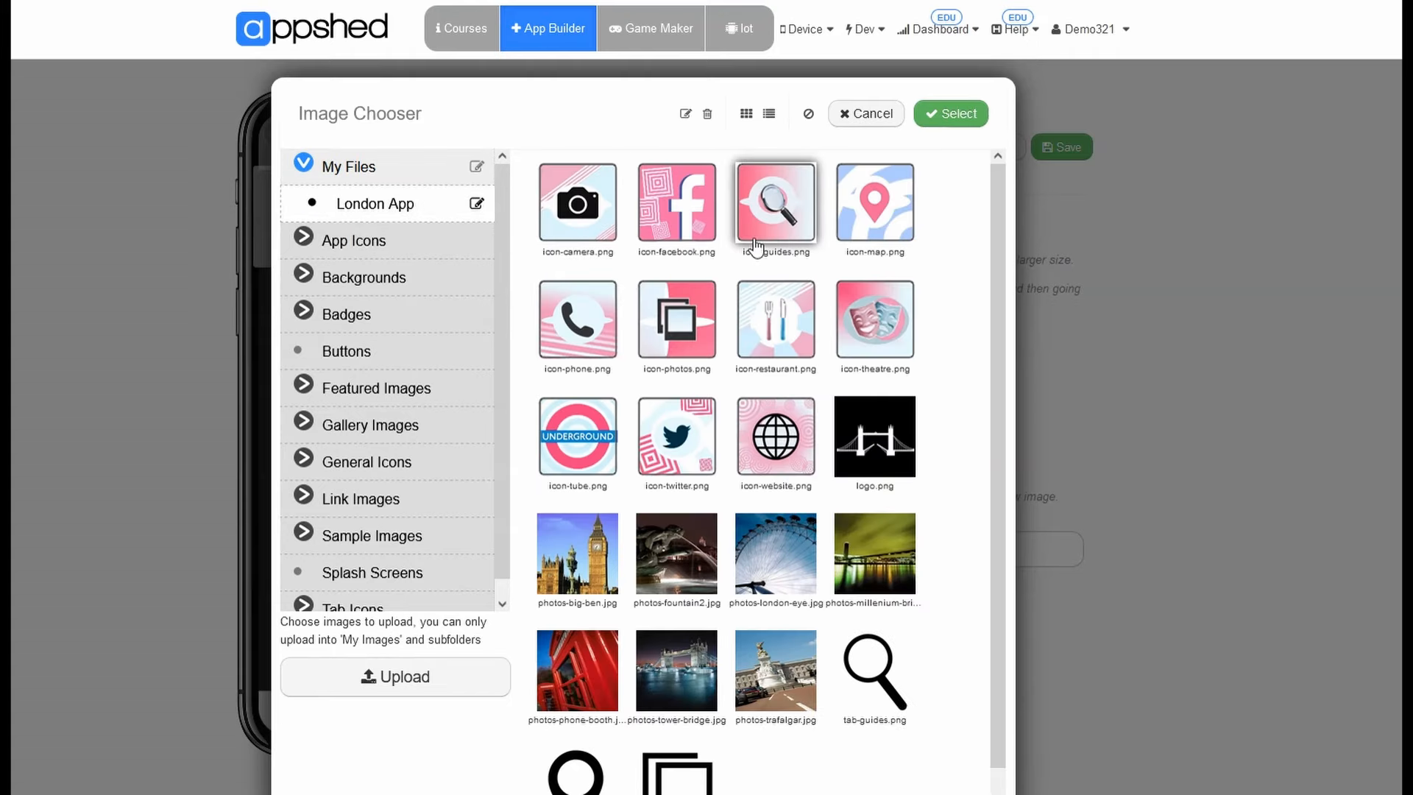
pyautogui.click(949, 118)
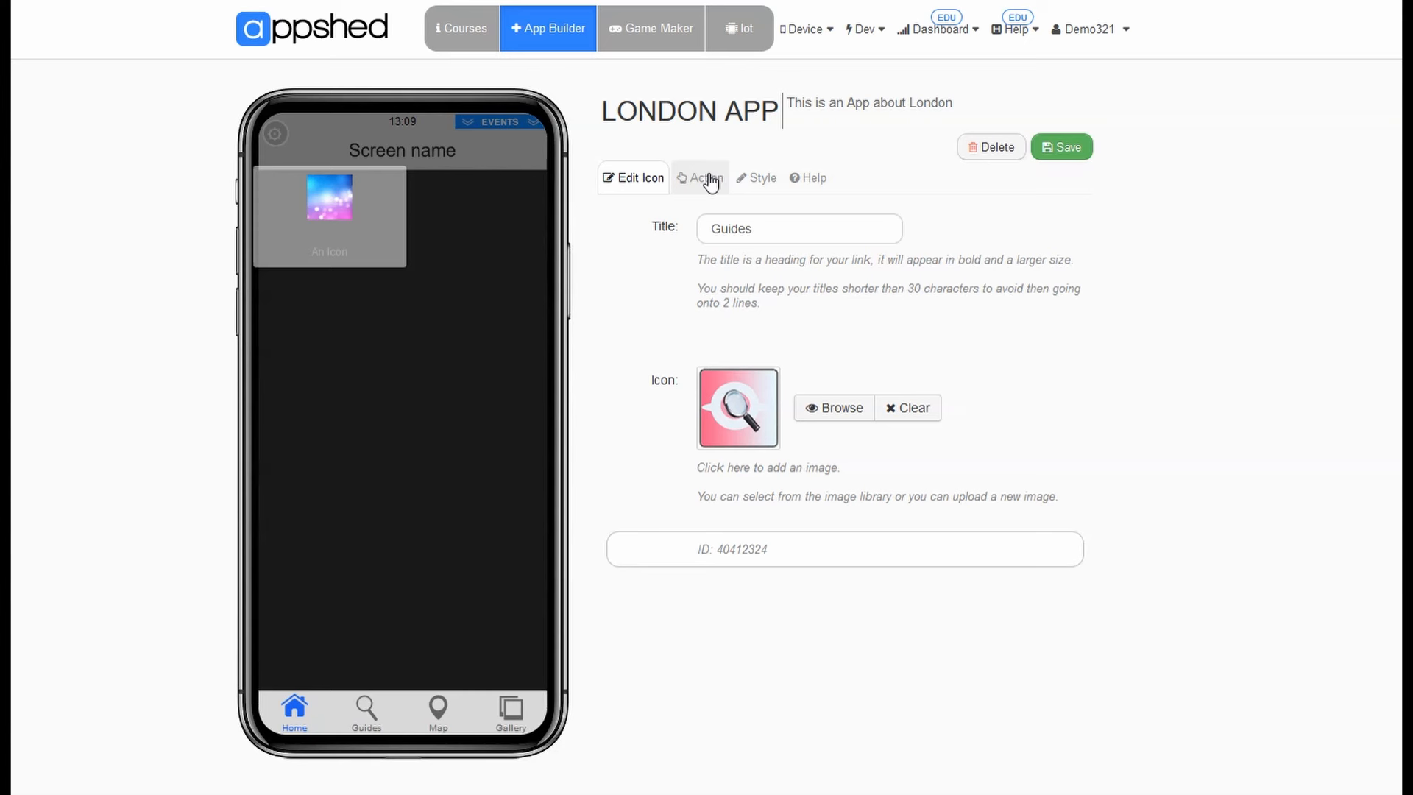
# Set the Guides icon's action to Jump to Tab with the Guides tab as target, and save the icon.
pyautogui.click(709, 179)
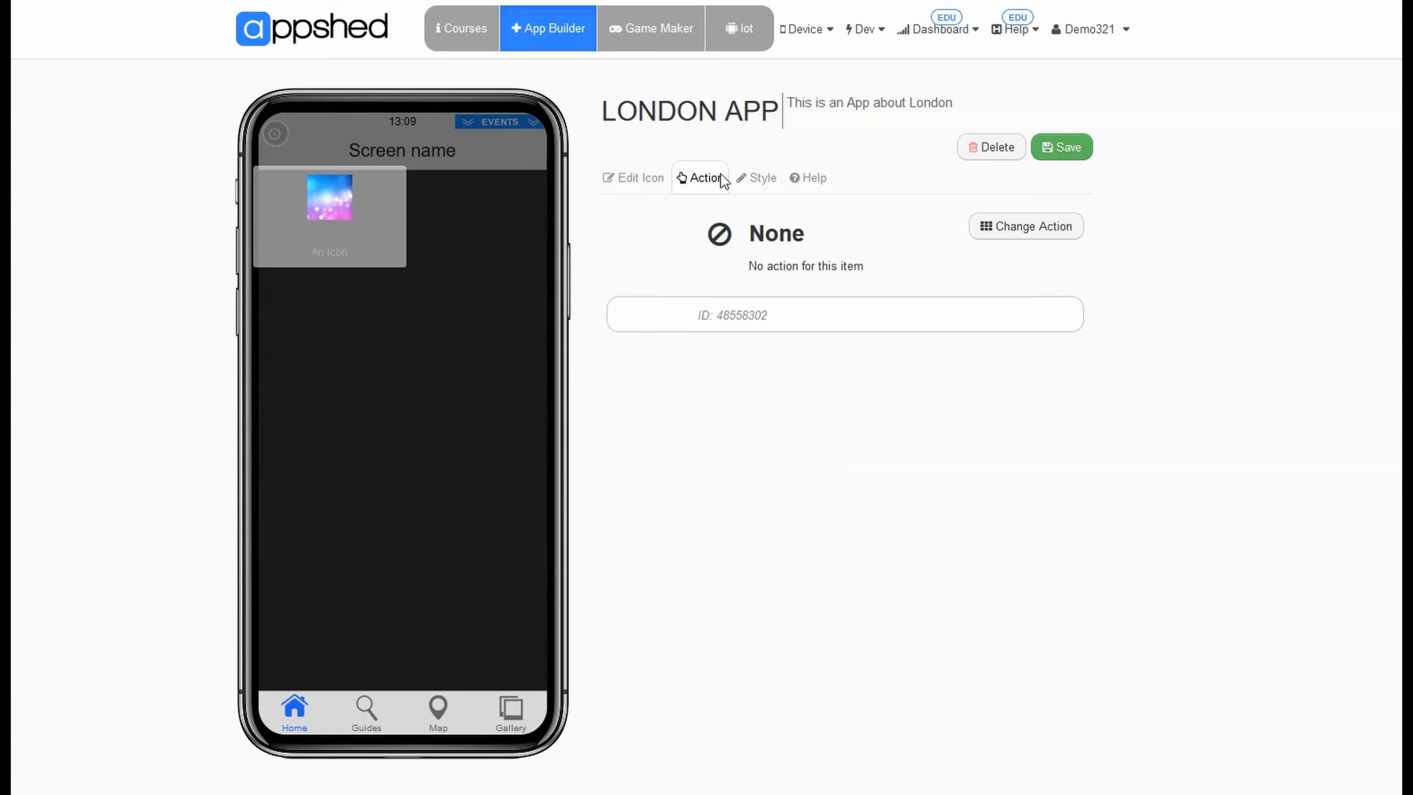
pyautogui.click(1041, 233)
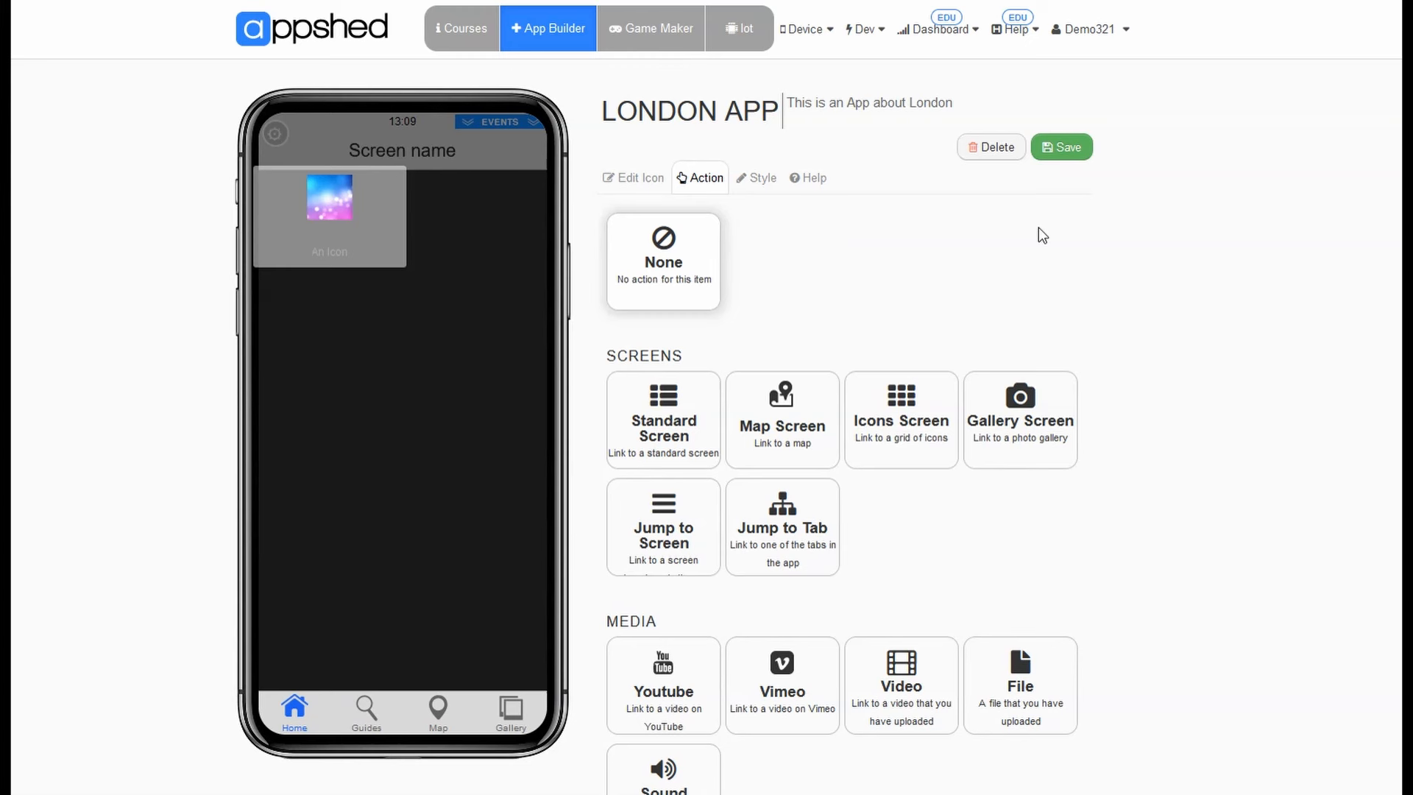
pyautogui.scroll(-4, 1006, 353)
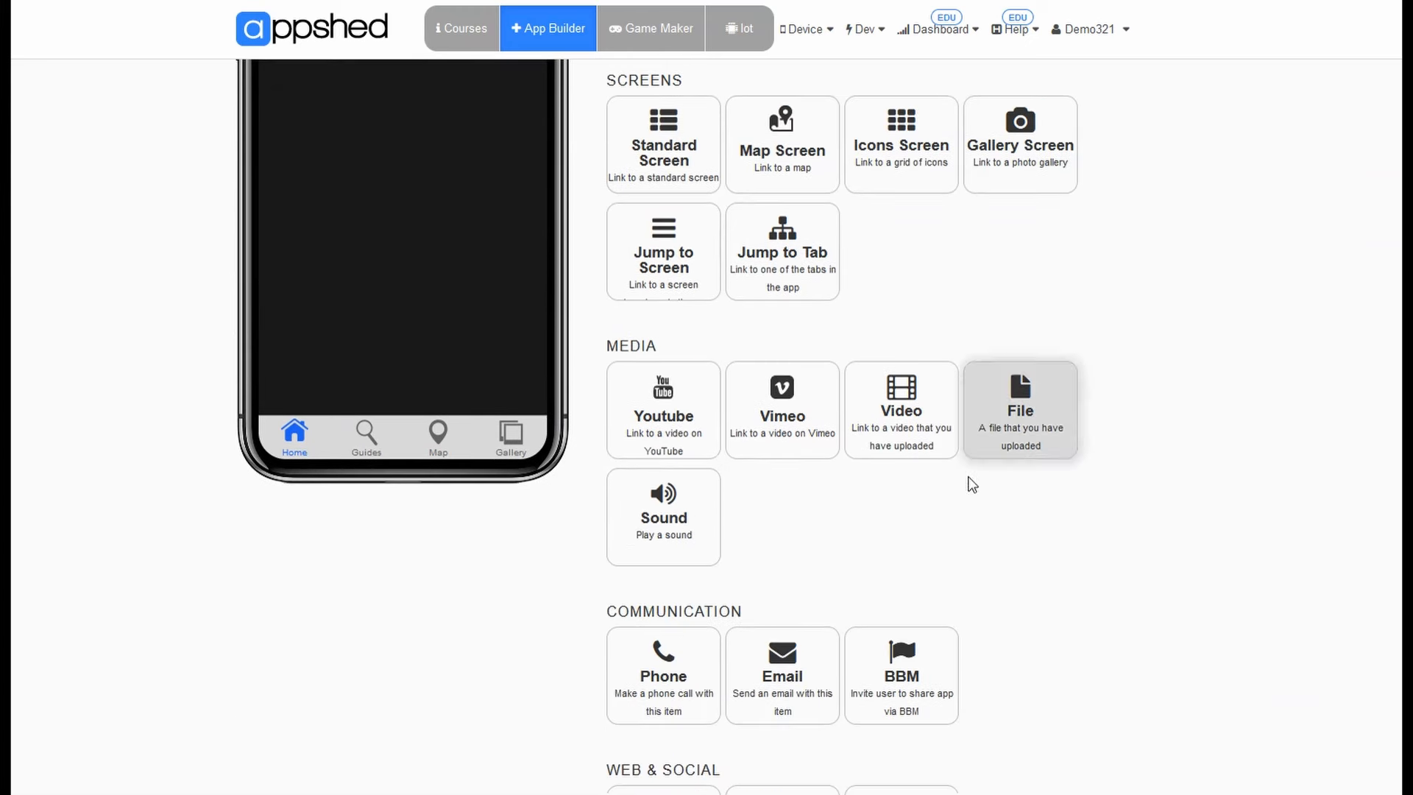
pyautogui.scroll(4, 1083, 624)
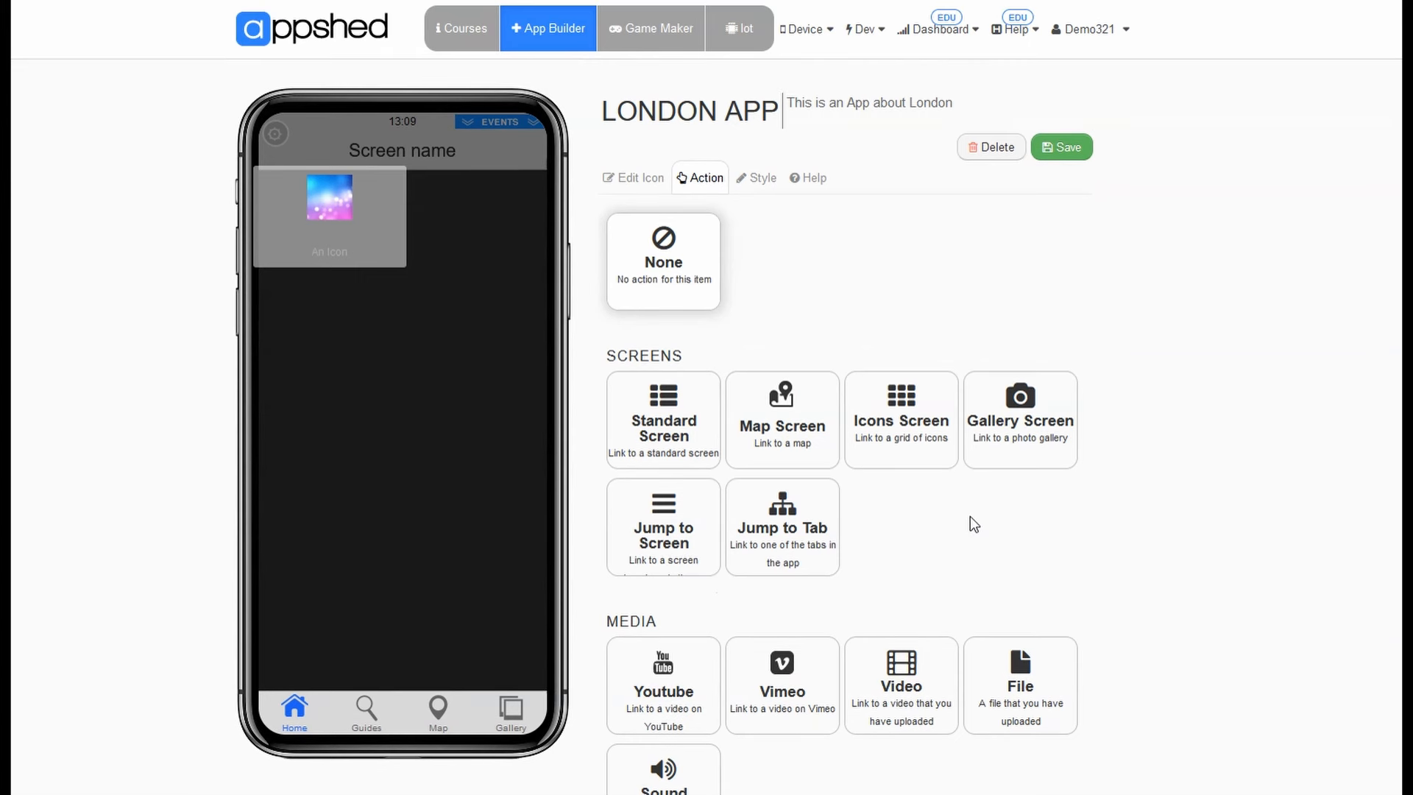
pyautogui.click(826, 553)
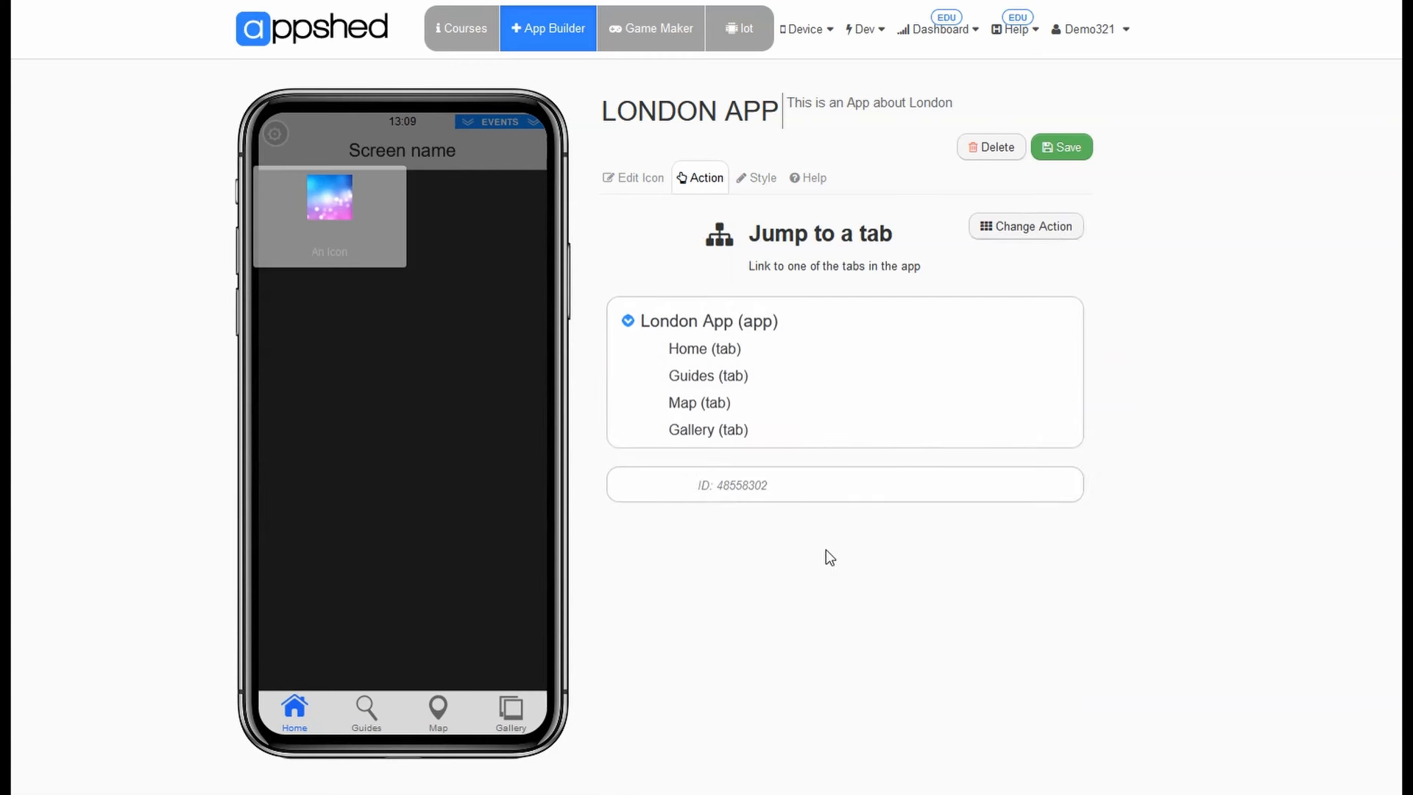
pyautogui.click(763, 375)
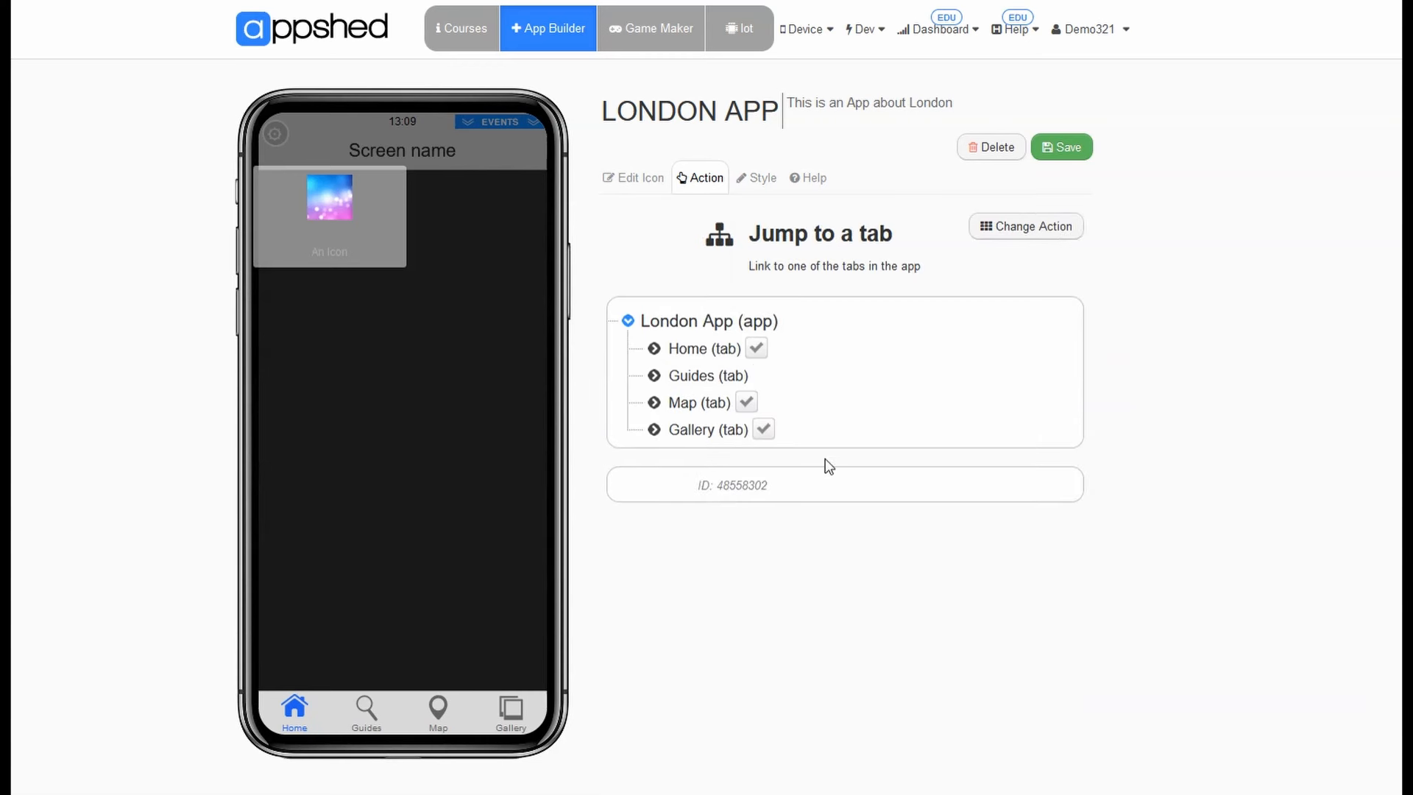
pyautogui.click(1062, 146)
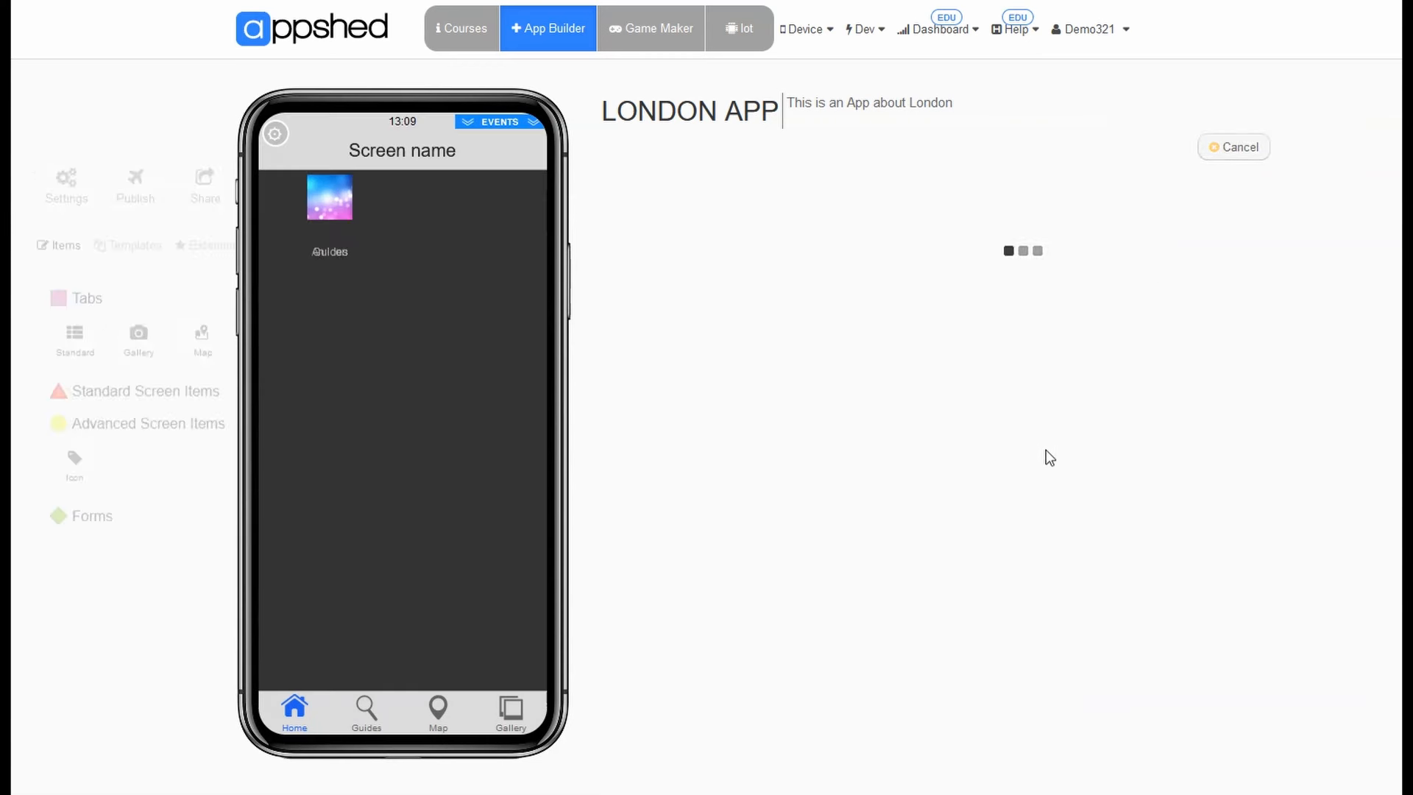
# Test the Guides icon by navigating through it, and return to the Home tab's screen.
pyautogui.click(321, 209)
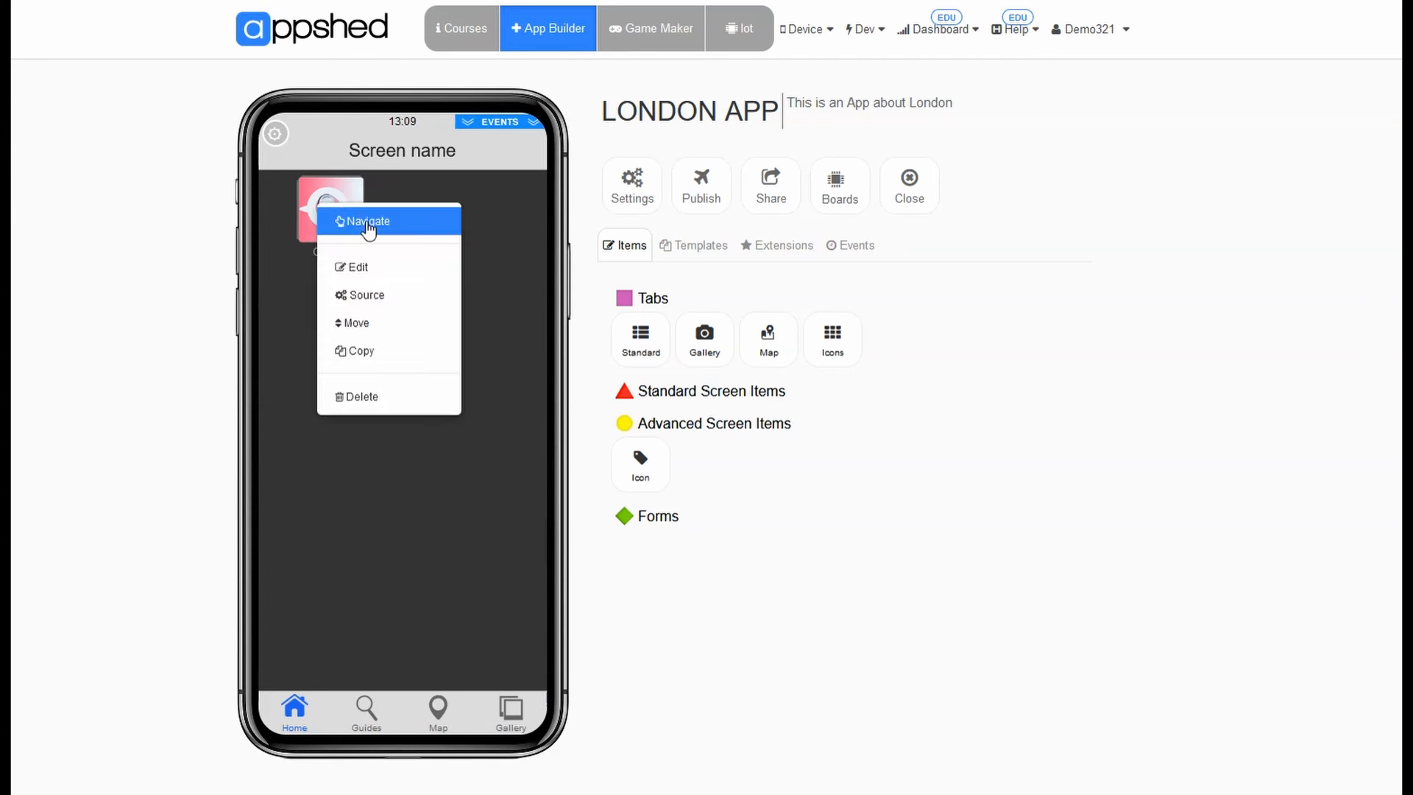
pyautogui.click(368, 222)
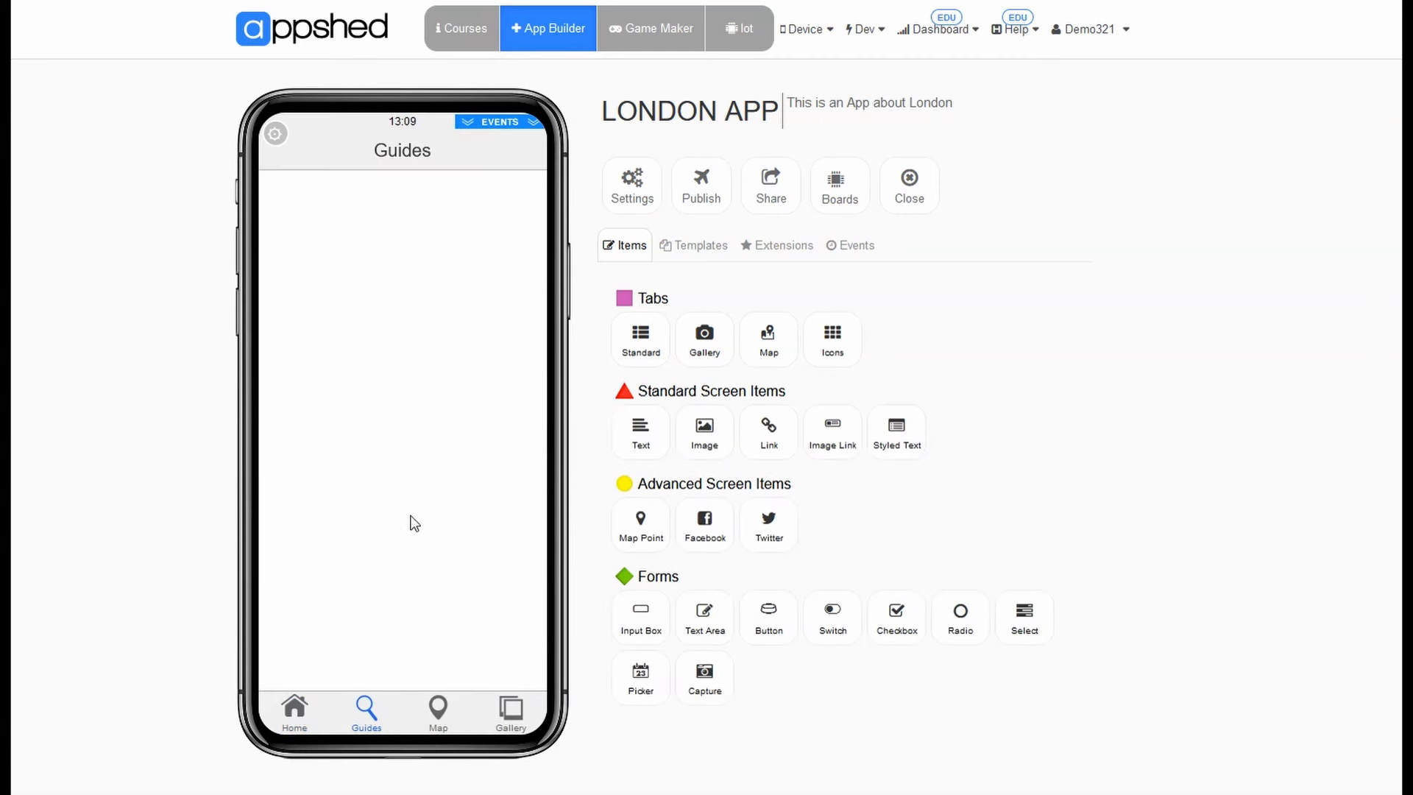
pyautogui.click(359, 709)
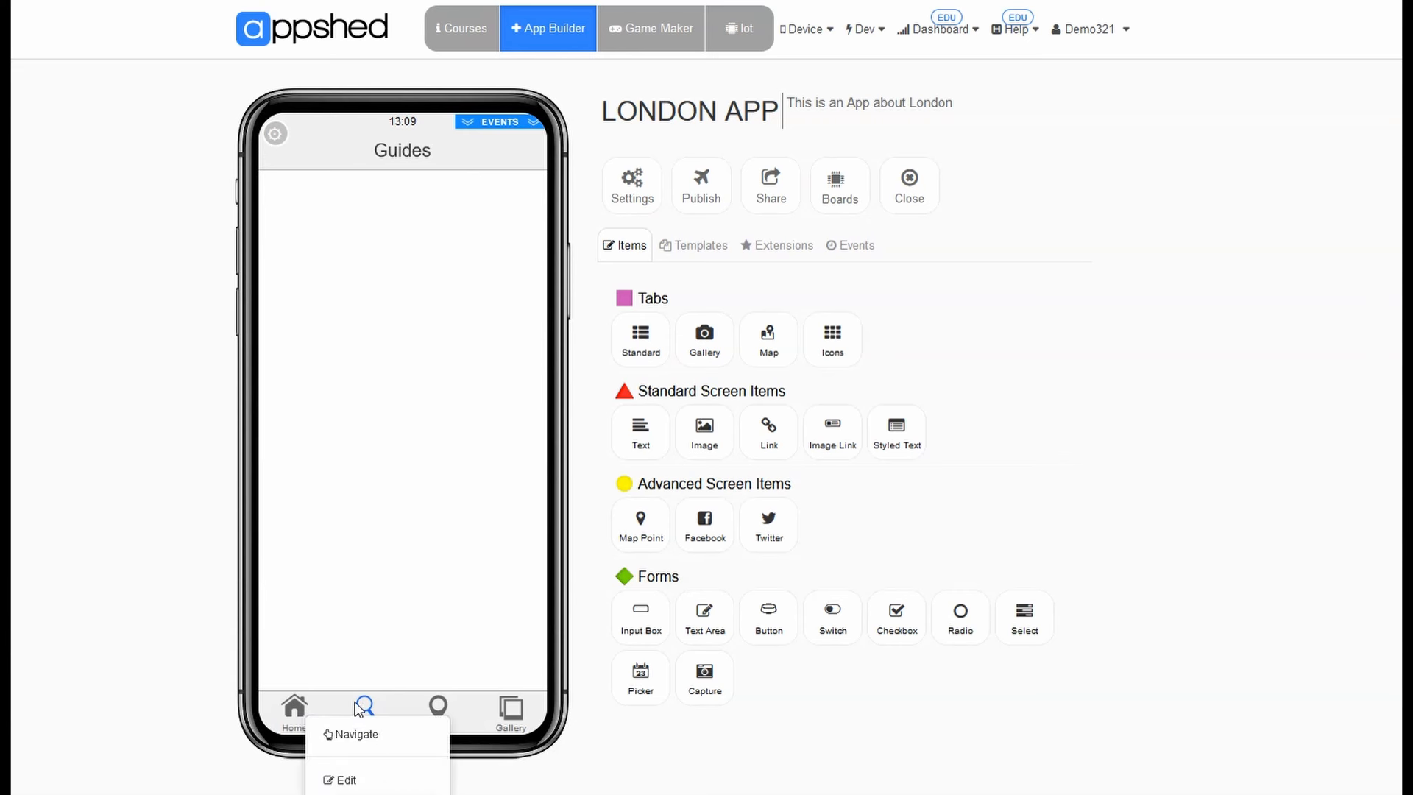
pyautogui.click(335, 688)
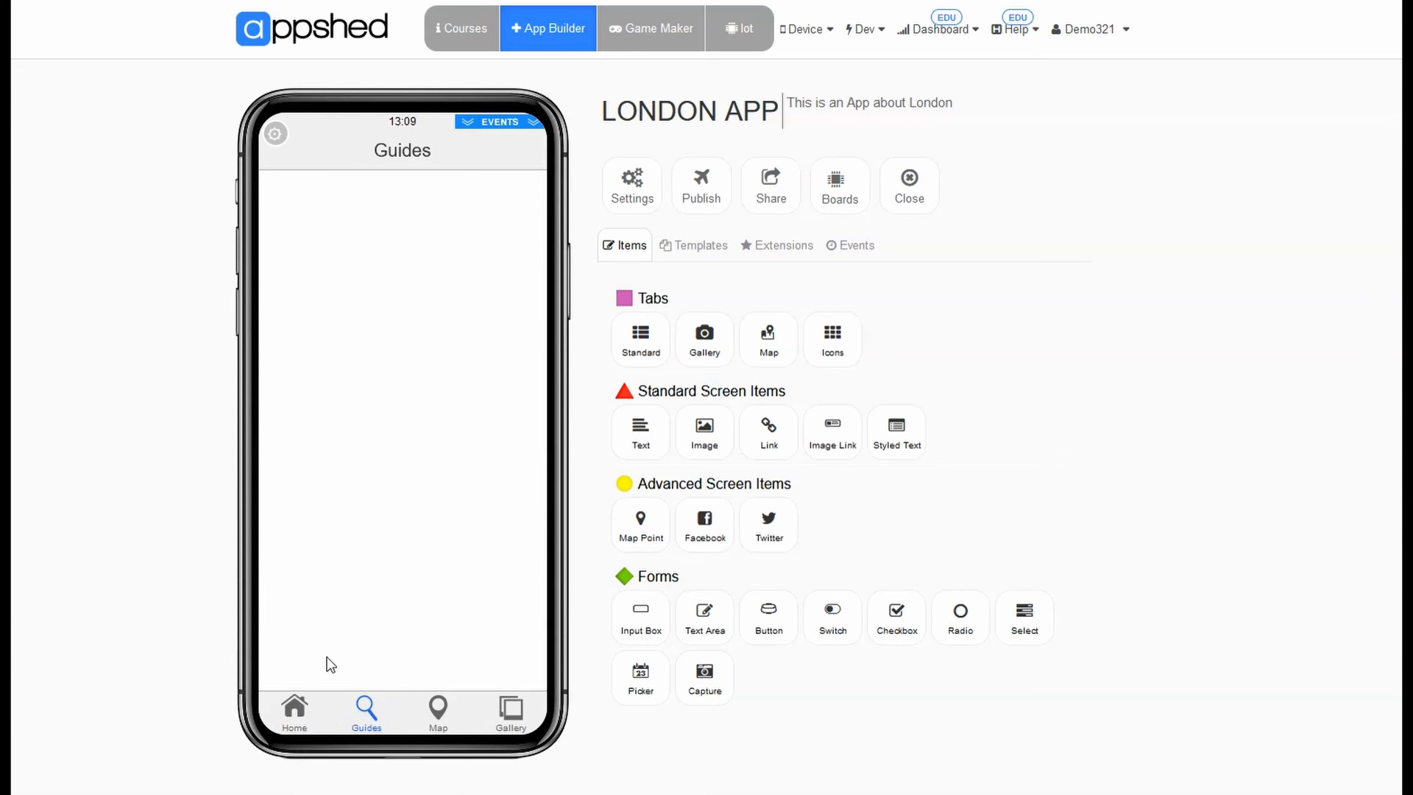
pyautogui.click(302, 712)
pyautogui.click(324, 719)
# Add a second icon item to the Home screen and title it Map.
pyautogui.click(639, 465)
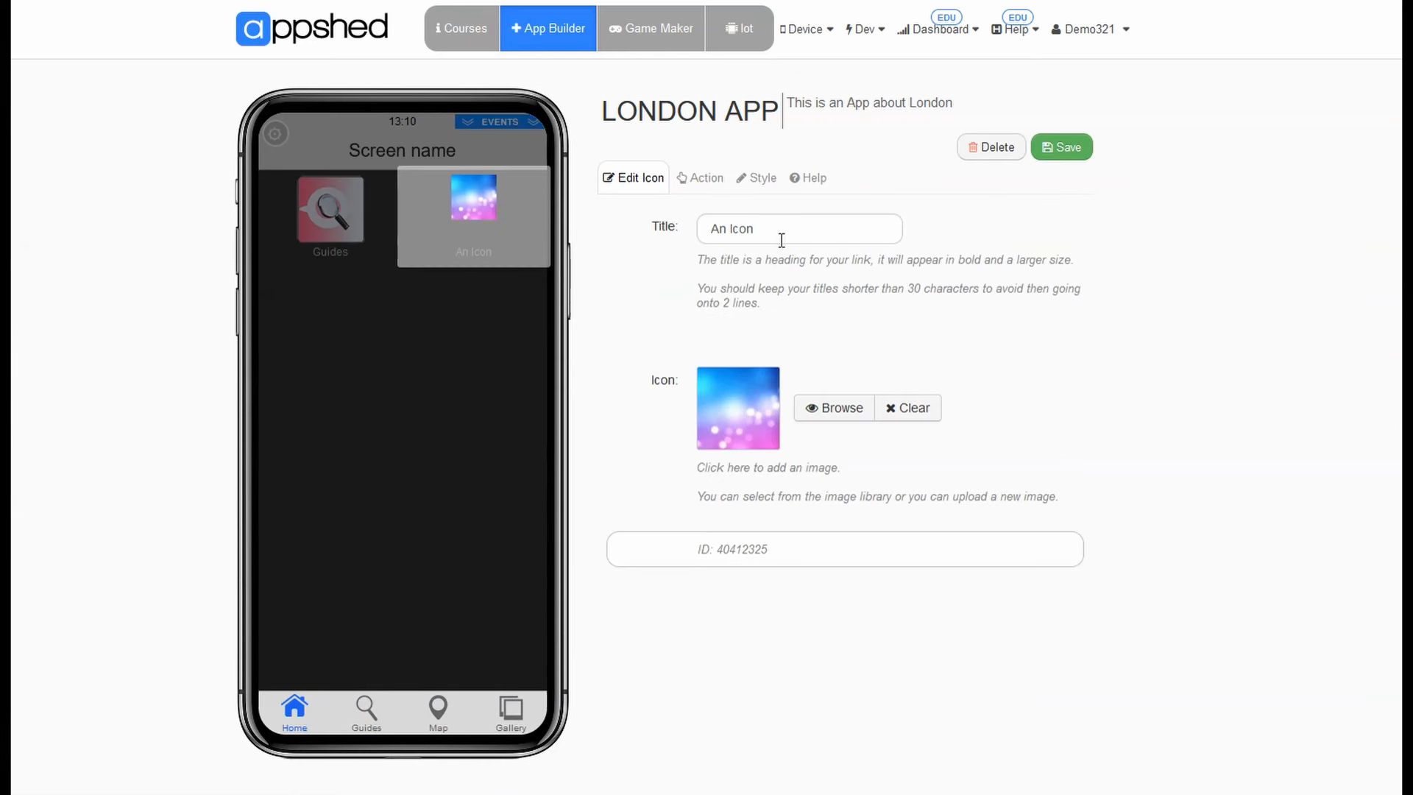
pyautogui.tripleClick(781, 240)
pyautogui.write('Map')
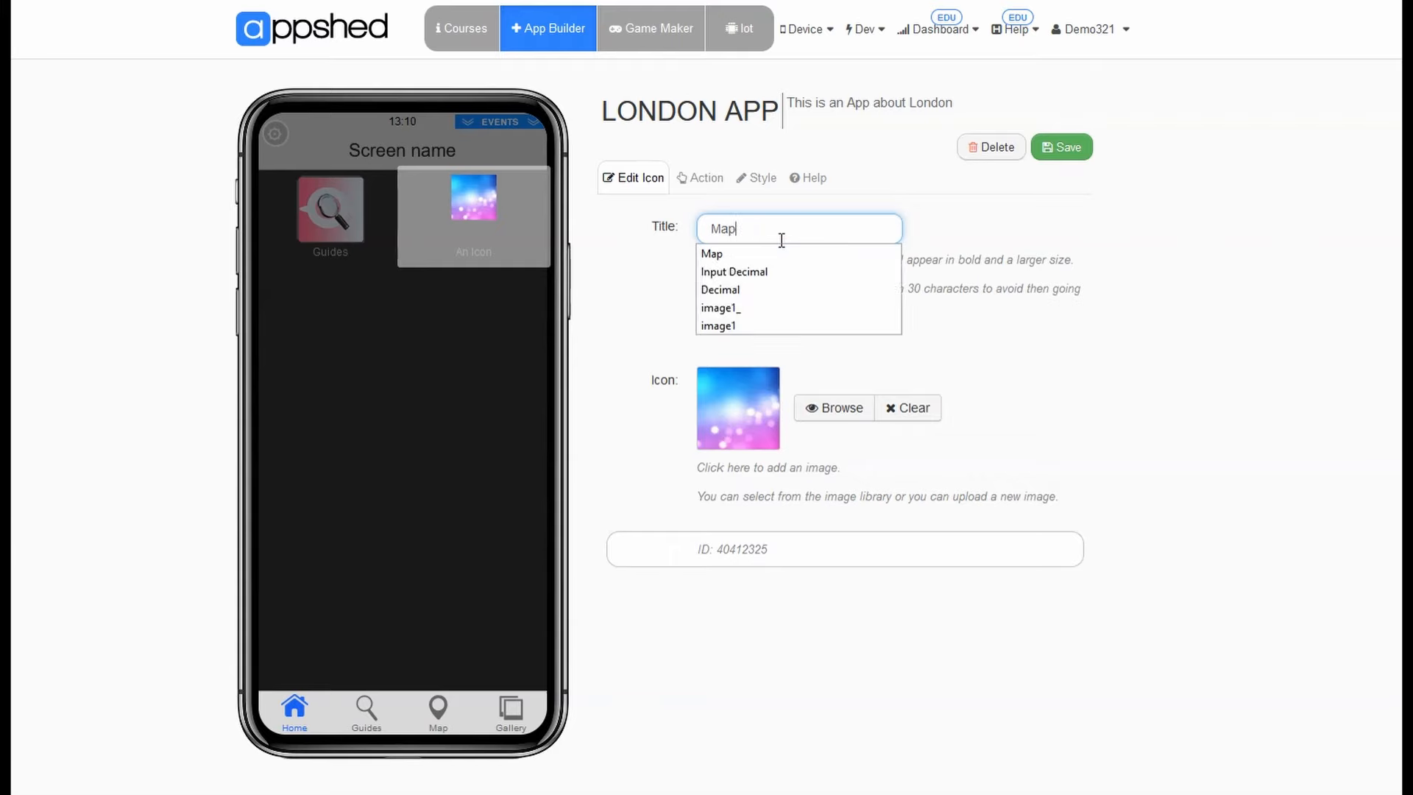
# Give the Map icon item the image icon-map.png from the London App folder.
pyautogui.click(819, 403)
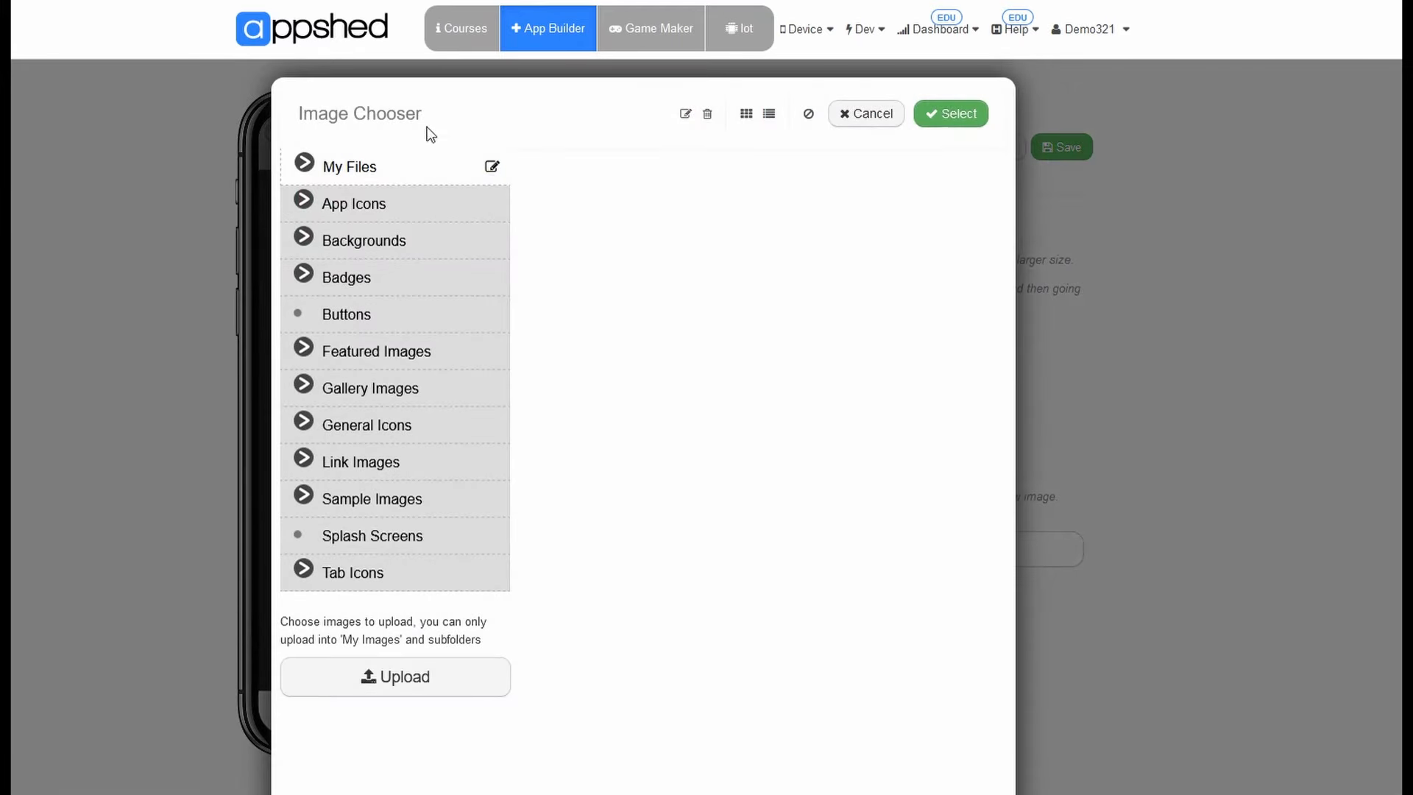
pyautogui.click(309, 165)
pyautogui.click(373, 205)
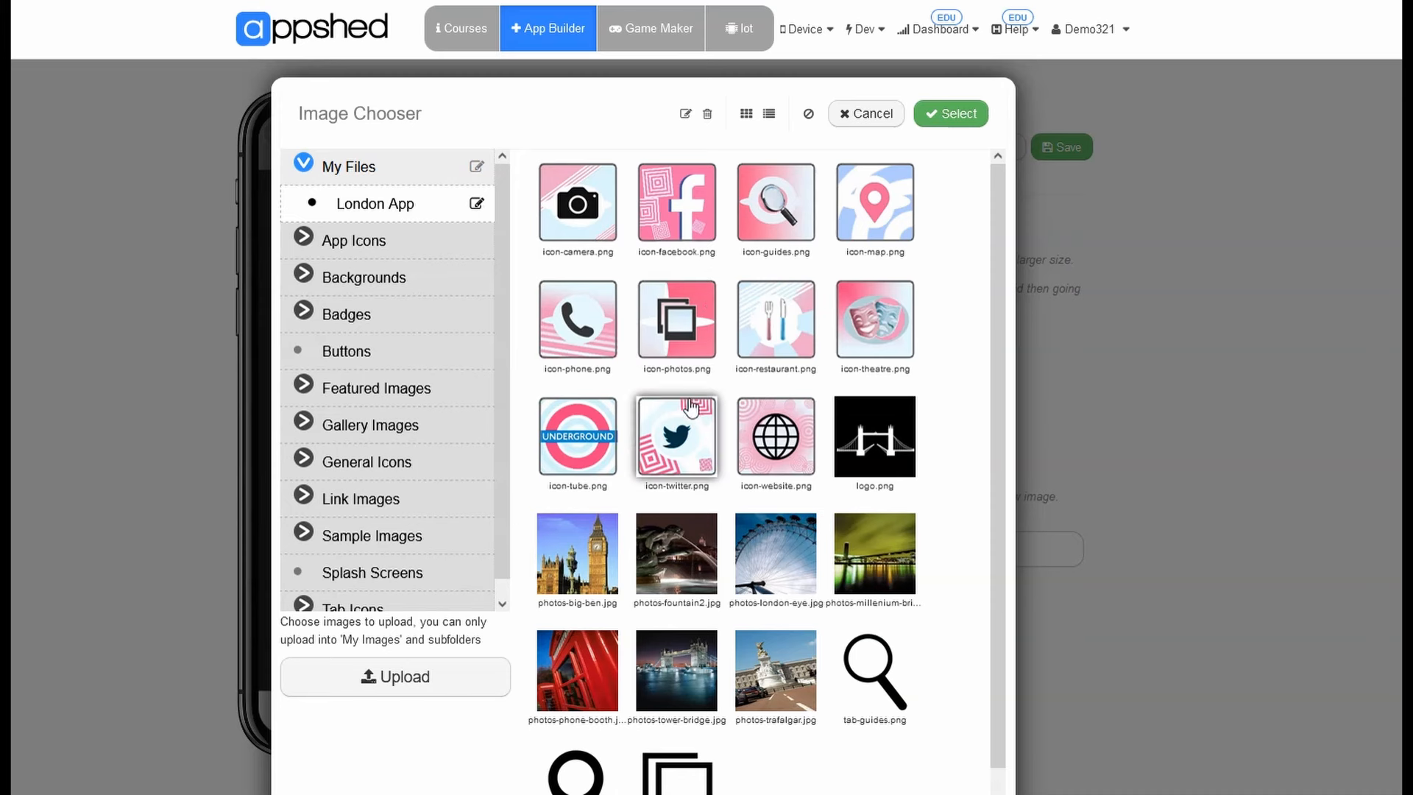
pyautogui.click(774, 439)
pyautogui.click(873, 198)
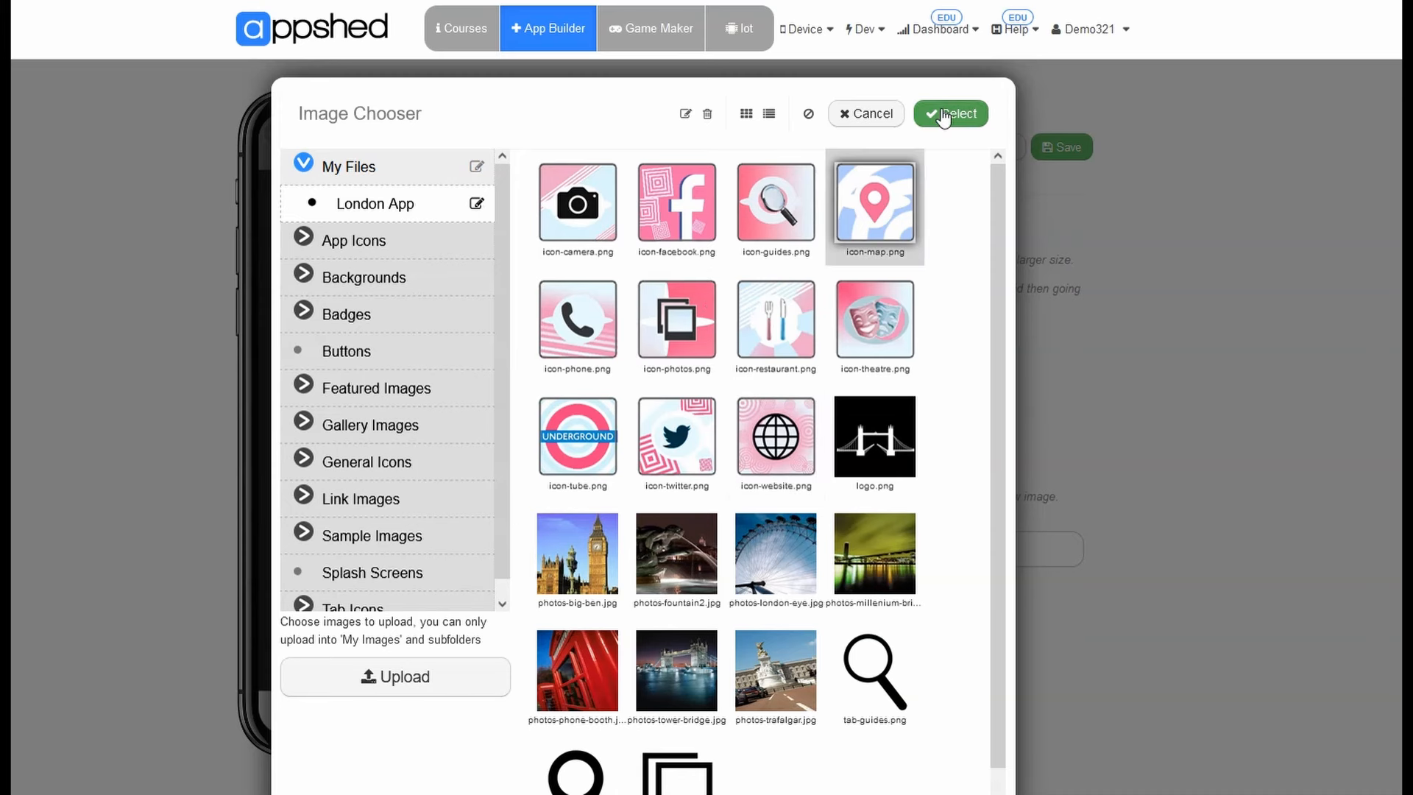
pyautogui.click(942, 112)
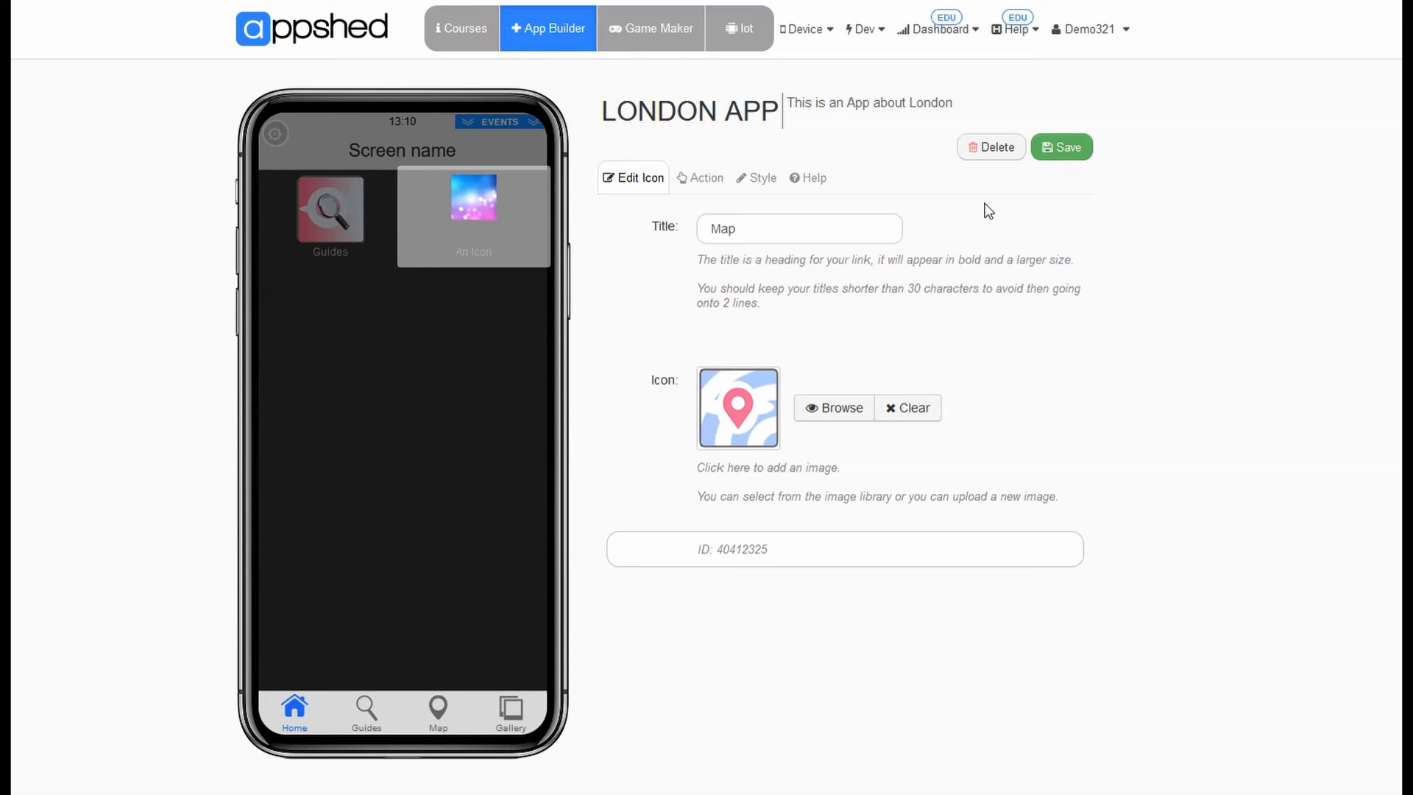
# Set the Map icon's action to Jump to Tab with the Map tab as target, and save the icon.
pyautogui.click(695, 179)
pyautogui.click(982, 224)
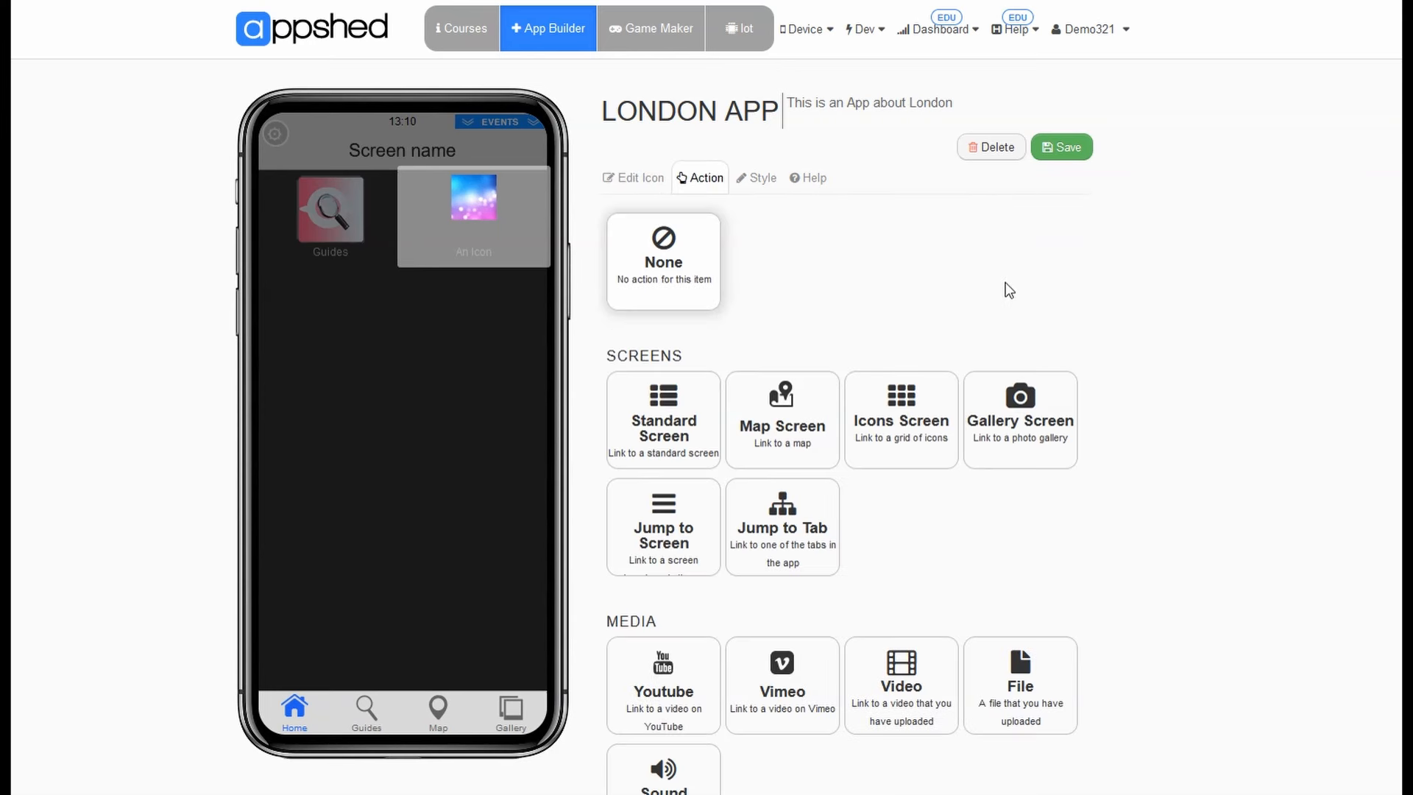
pyautogui.click(798, 523)
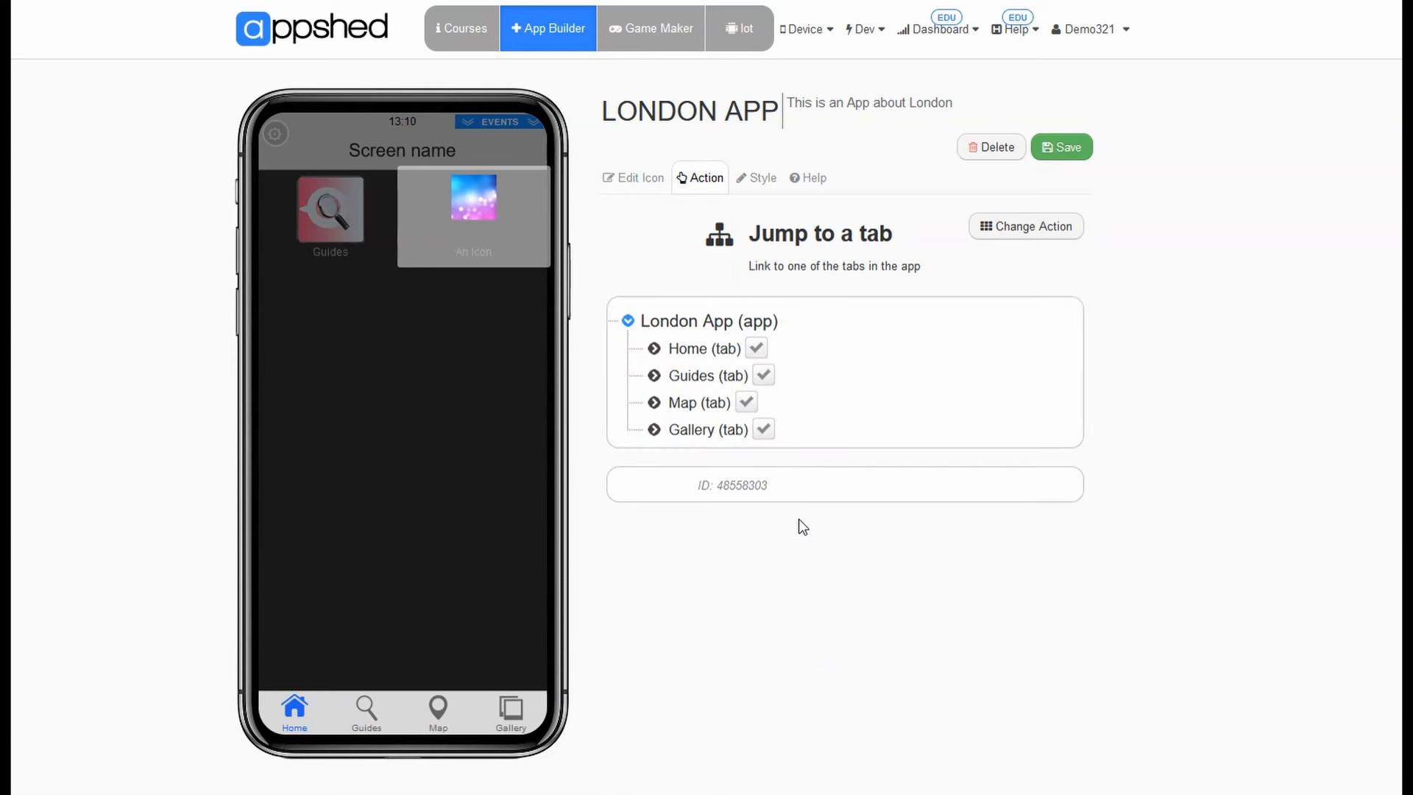
pyautogui.click(745, 405)
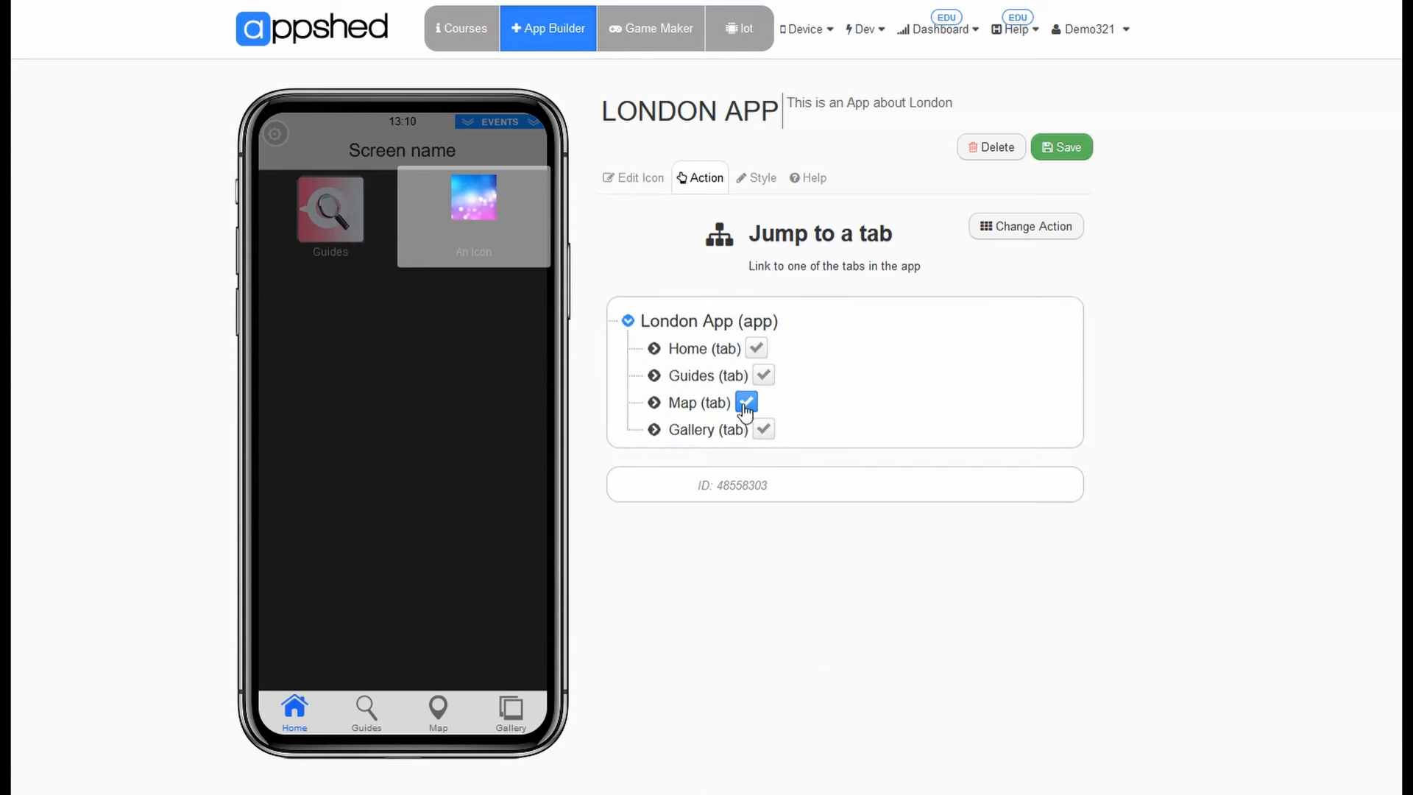
pyautogui.click(1054, 159)
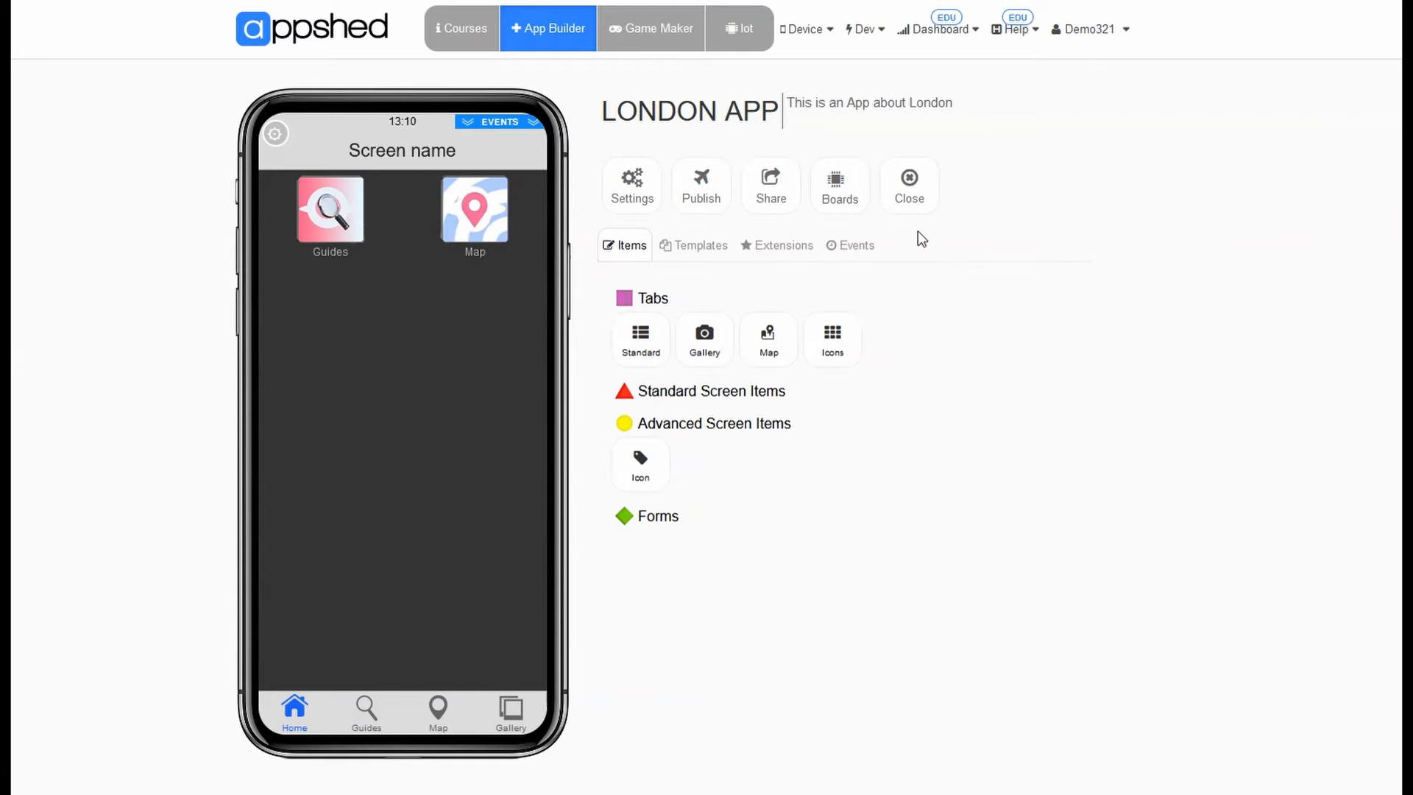
# Test the Map icon by navigating through it, and return to the Home tab's screen.
pyautogui.click(487, 230)
pyautogui.click(517, 231)
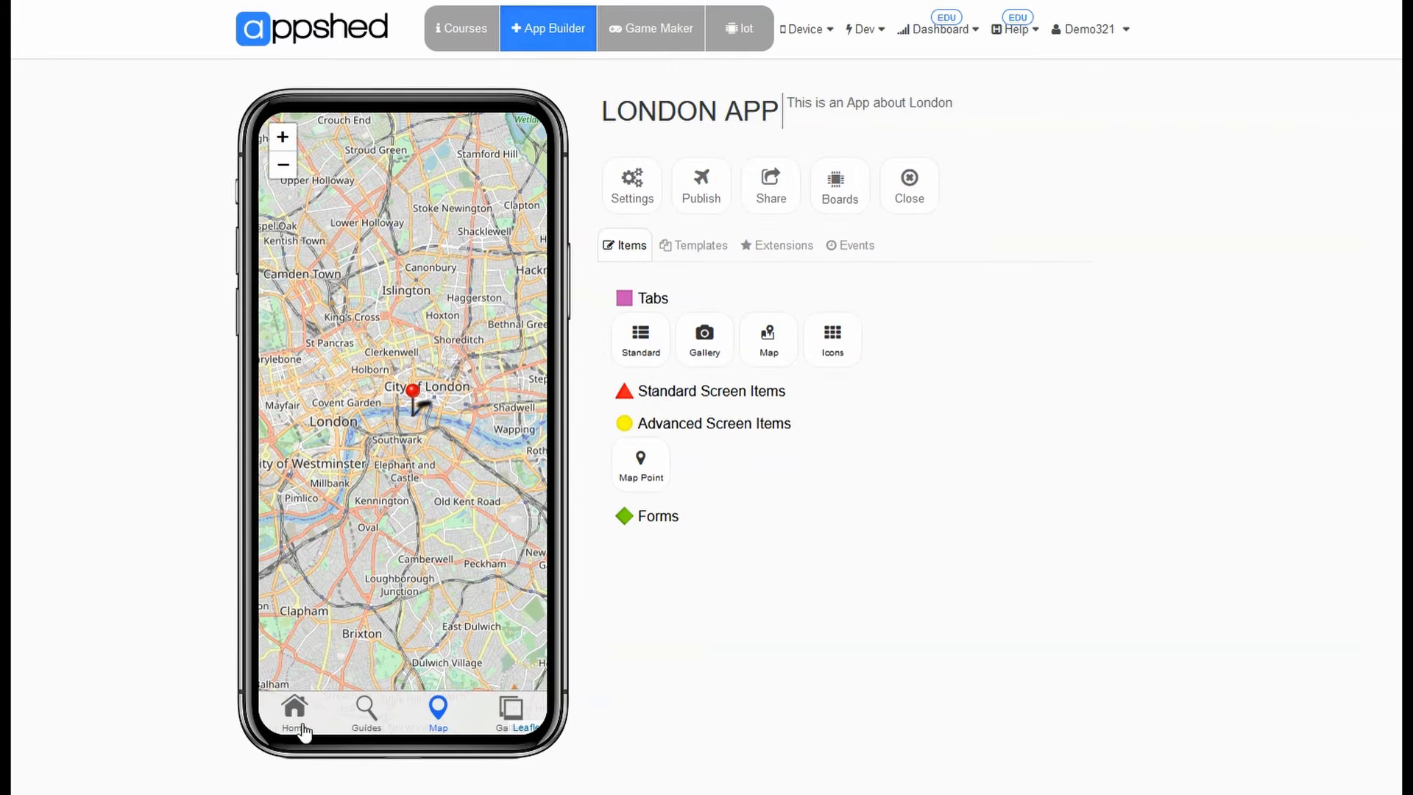
pyautogui.click(304, 725)
pyautogui.click(361, 736)
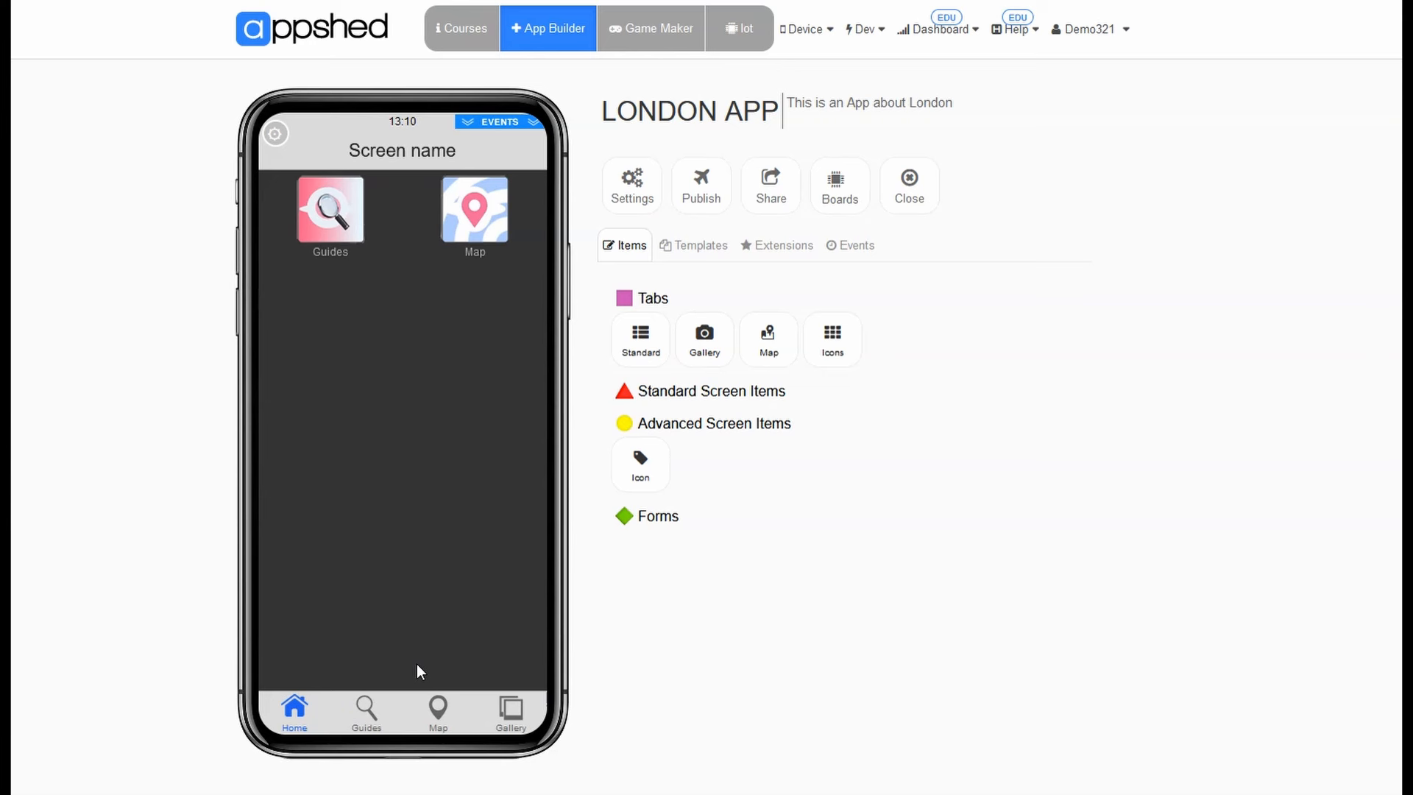
# Add a third icon item to the Home screen and title it Gallery.
pyautogui.click(657, 475)
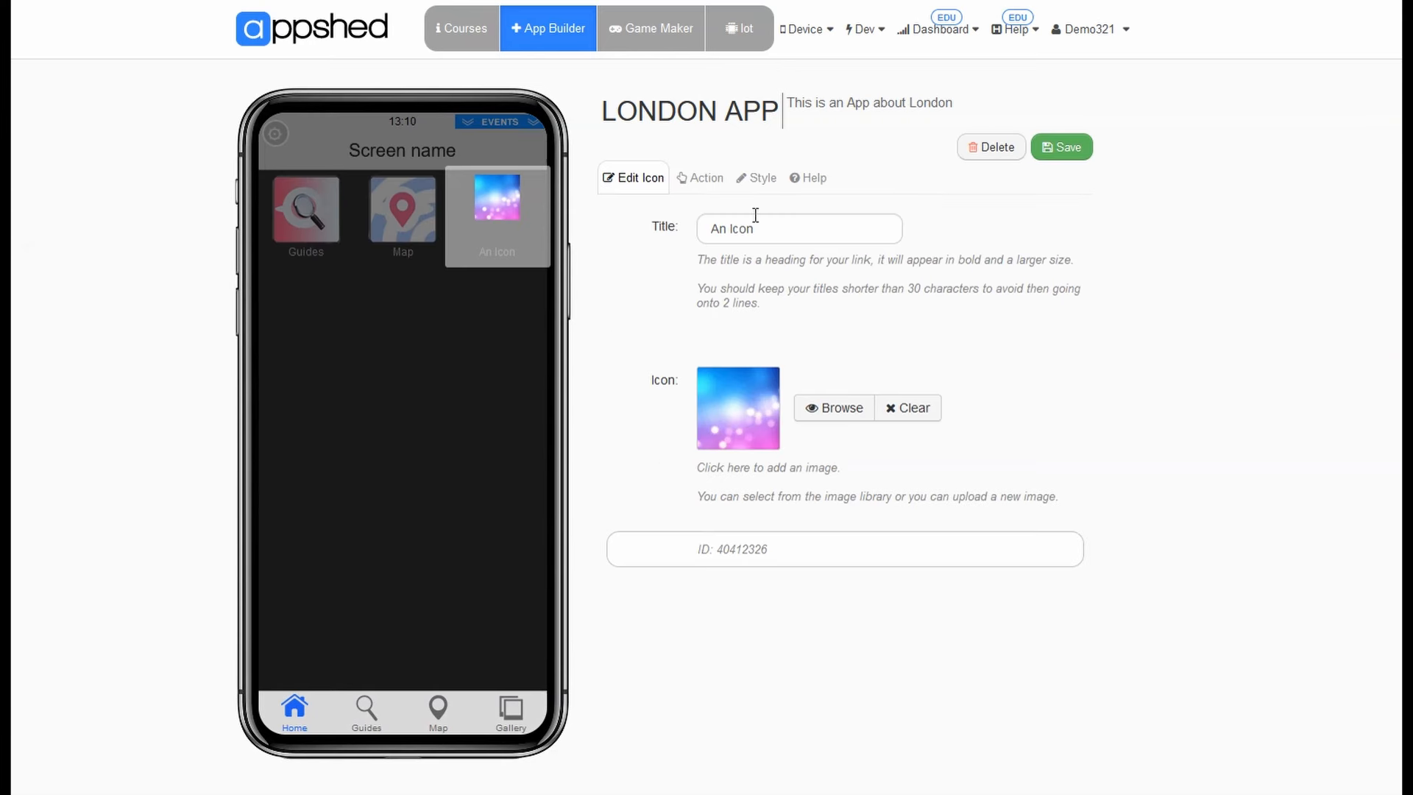
pyautogui.tripleClick(759, 223)
pyautogui.write('Gallery')
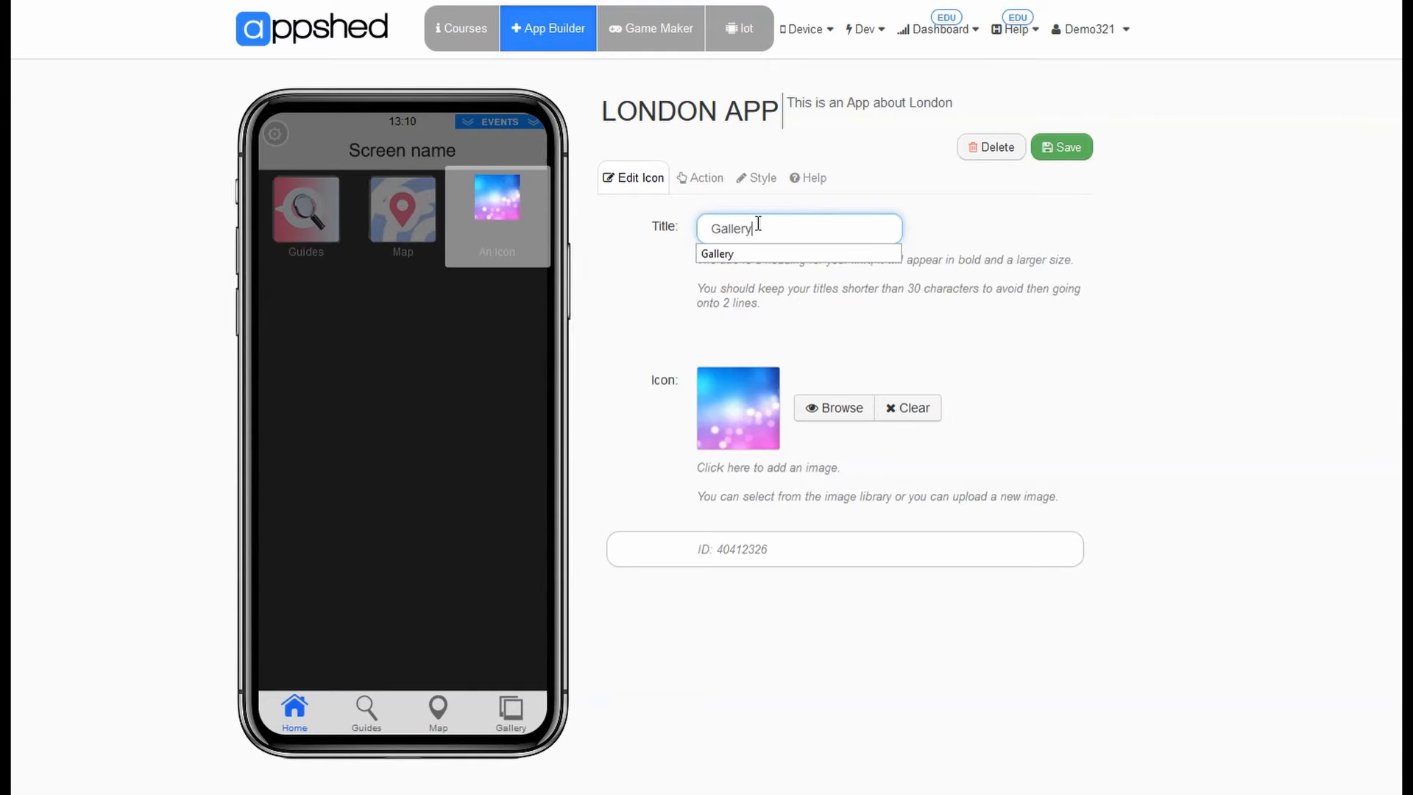
# Give the Gallery icon item the image icon-photos.png from the London App folder.
pyautogui.click(834, 412)
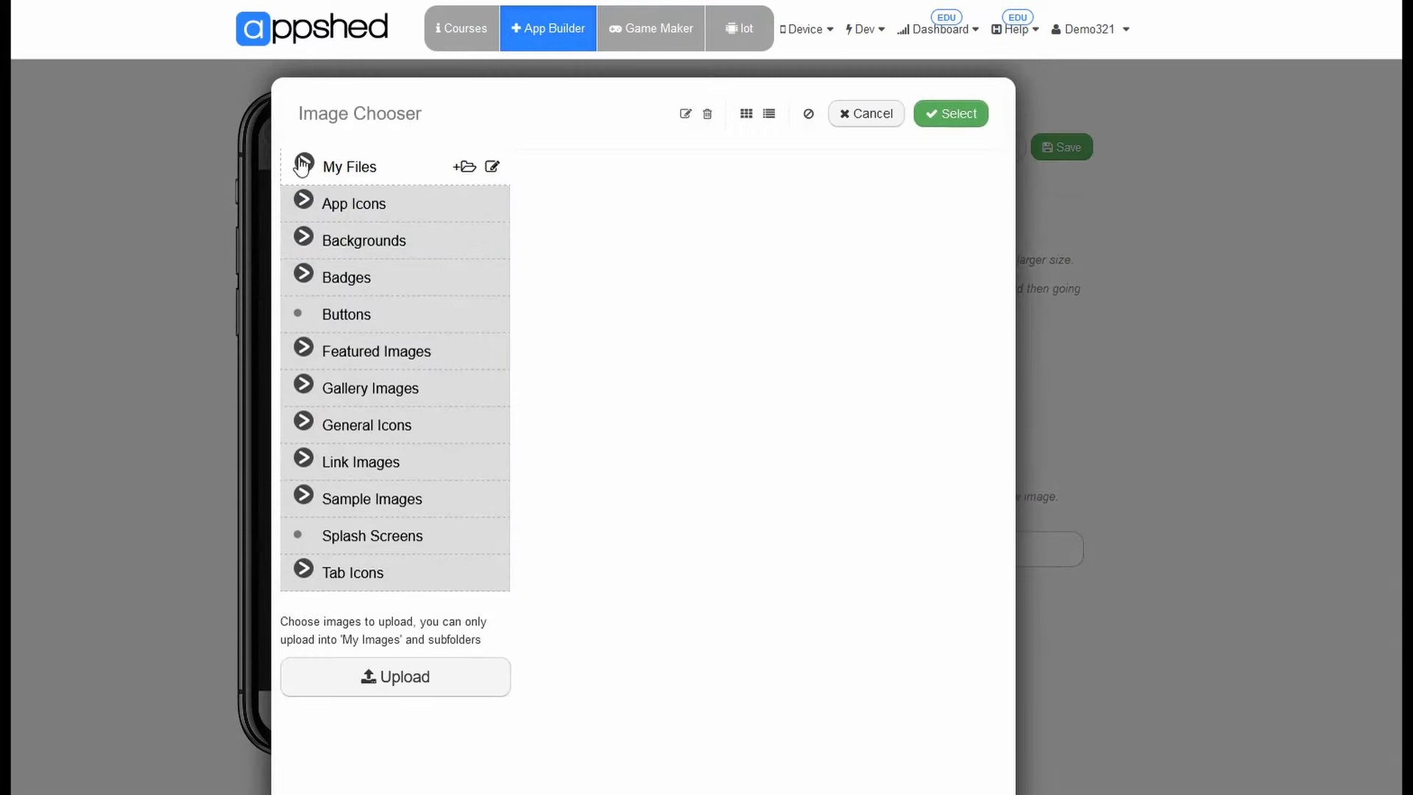
pyautogui.click(302, 164)
pyautogui.click(379, 206)
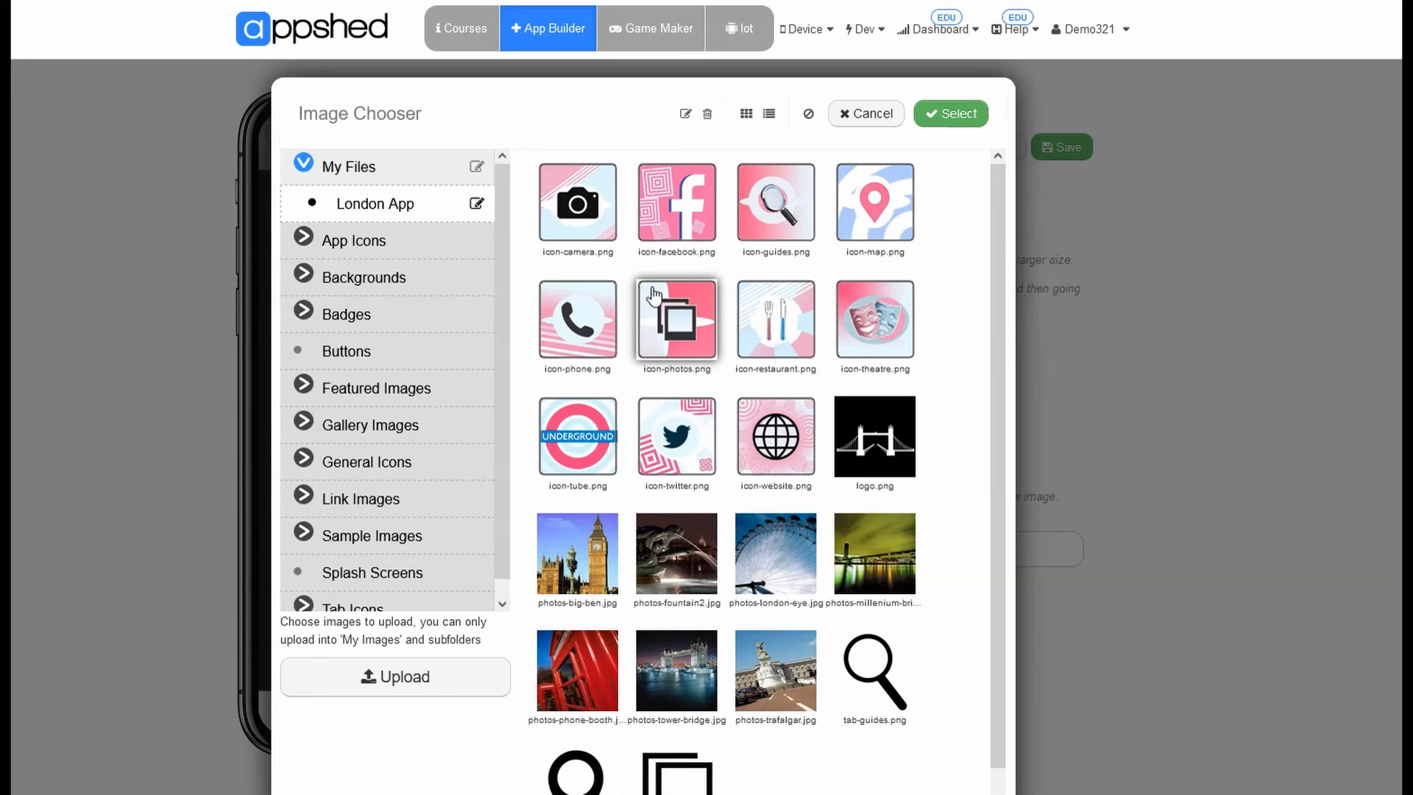
pyautogui.click(654, 294)
pyautogui.click(950, 115)
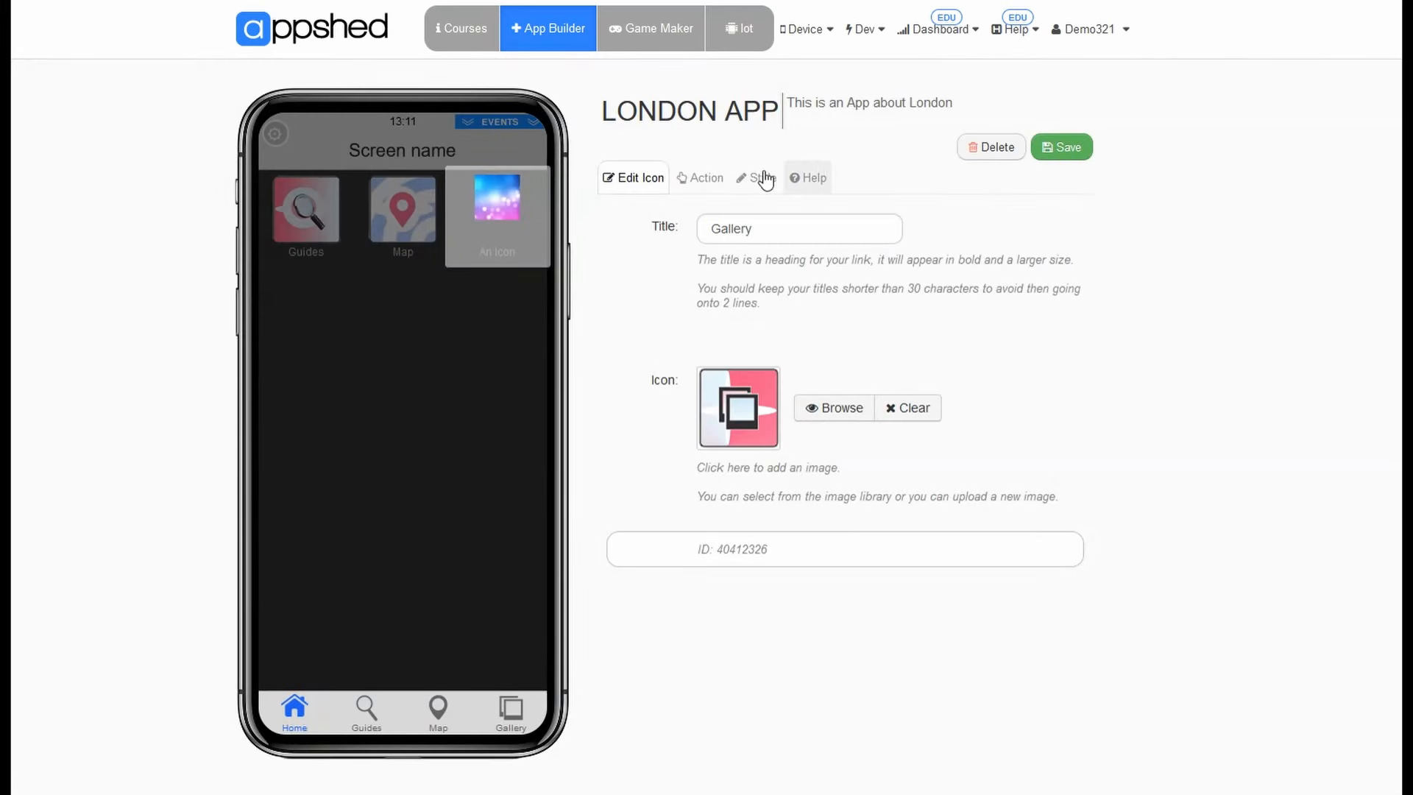
# Set the Gallery icon's action to Jump to Tab with the Gallery tab as target, and save the icon.
pyautogui.click(699, 177)
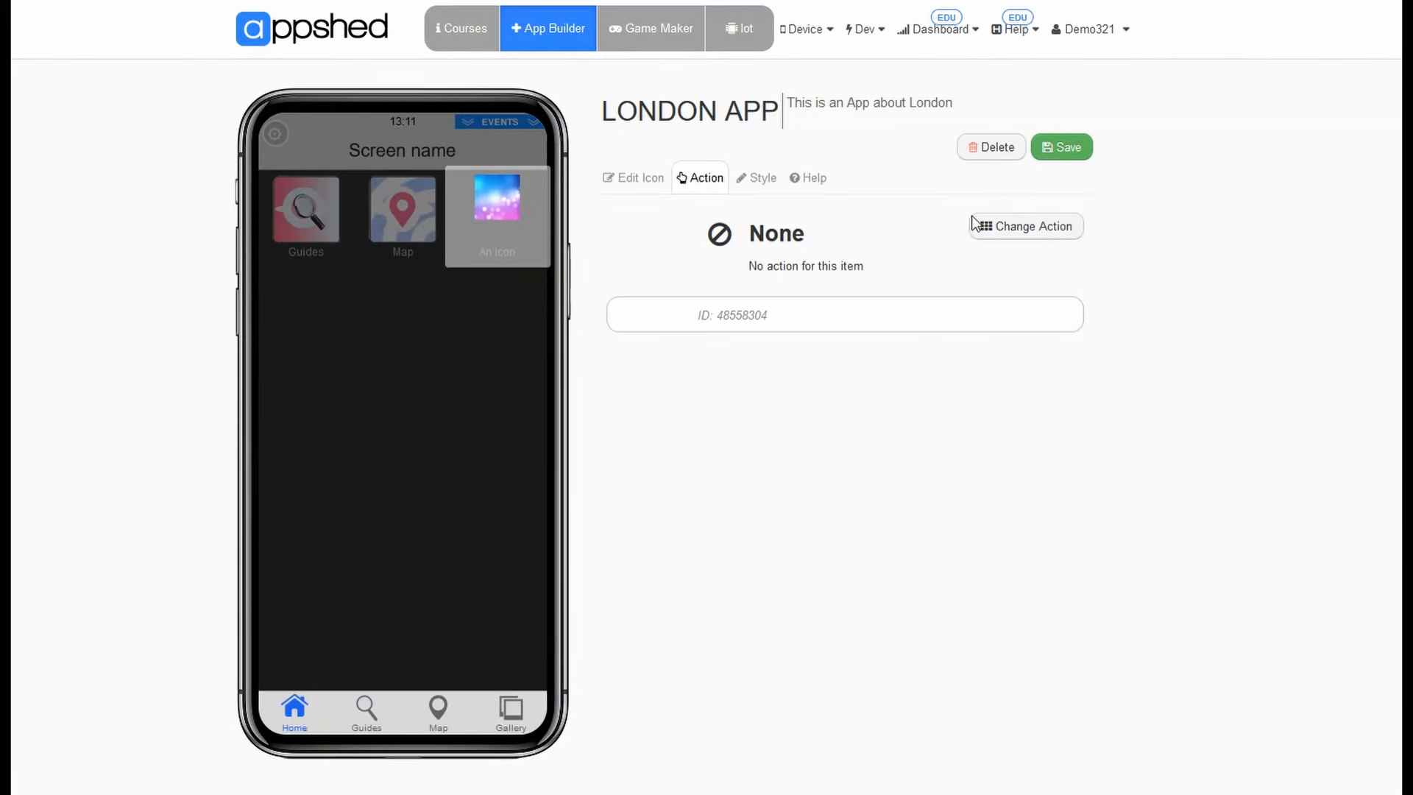
pyautogui.click(994, 227)
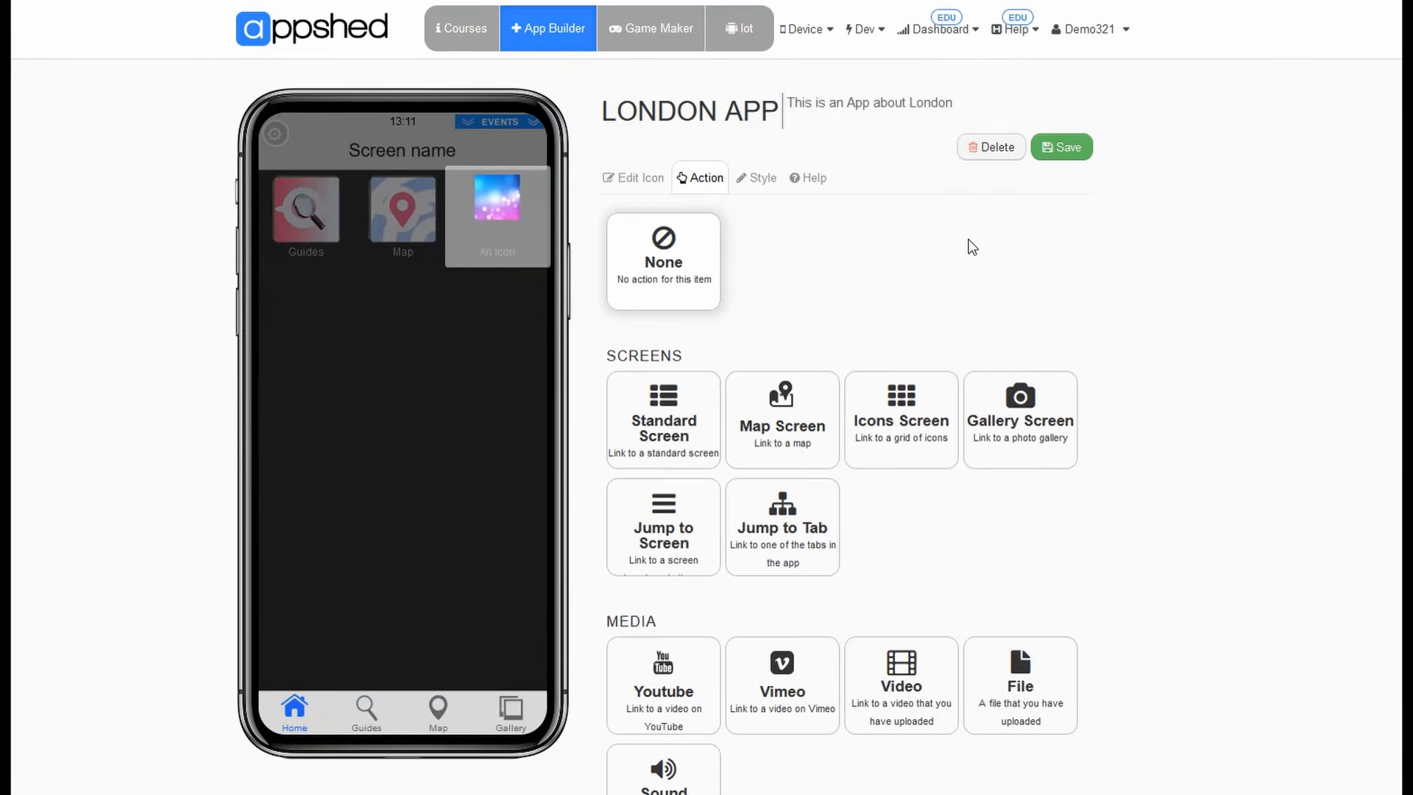
pyautogui.click(793, 536)
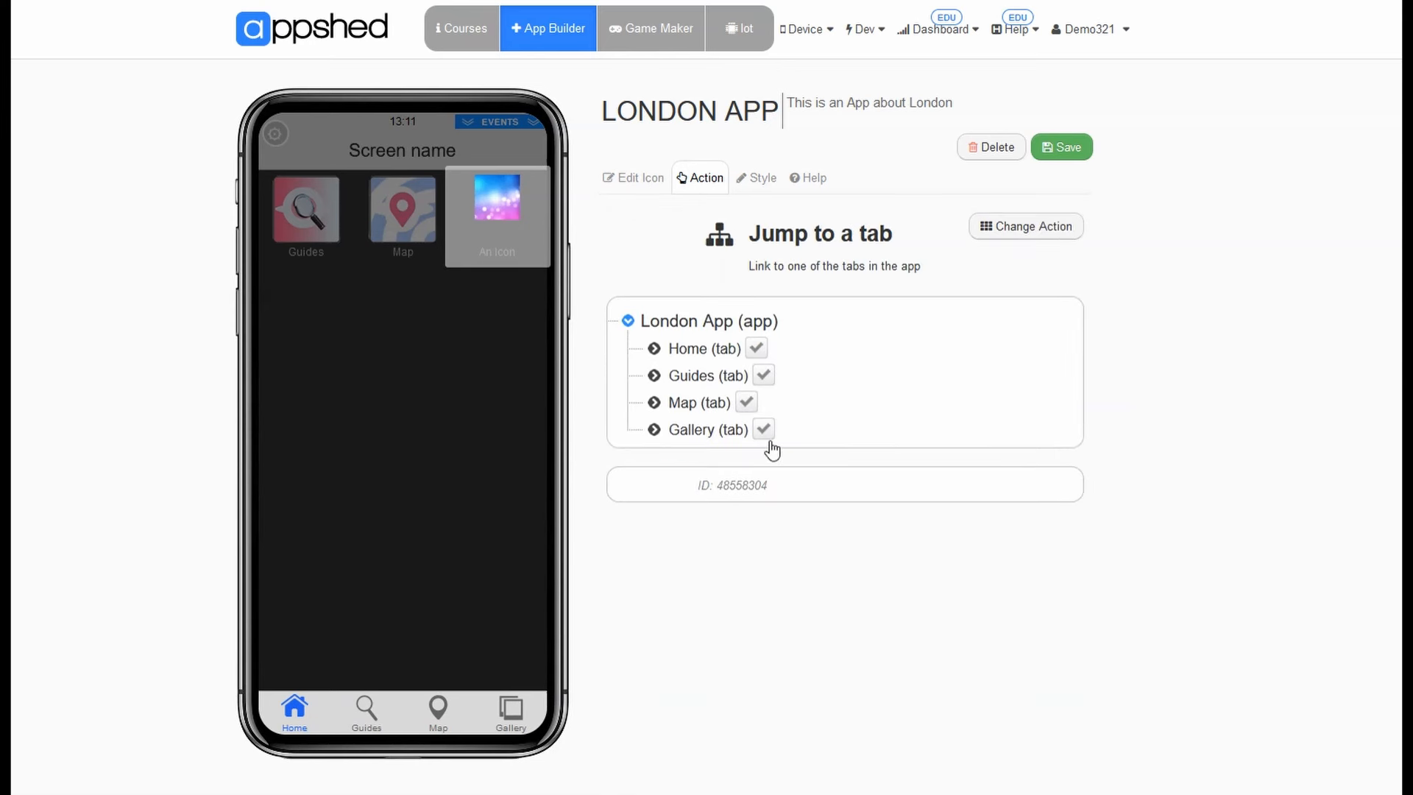
pyautogui.click(764, 434)
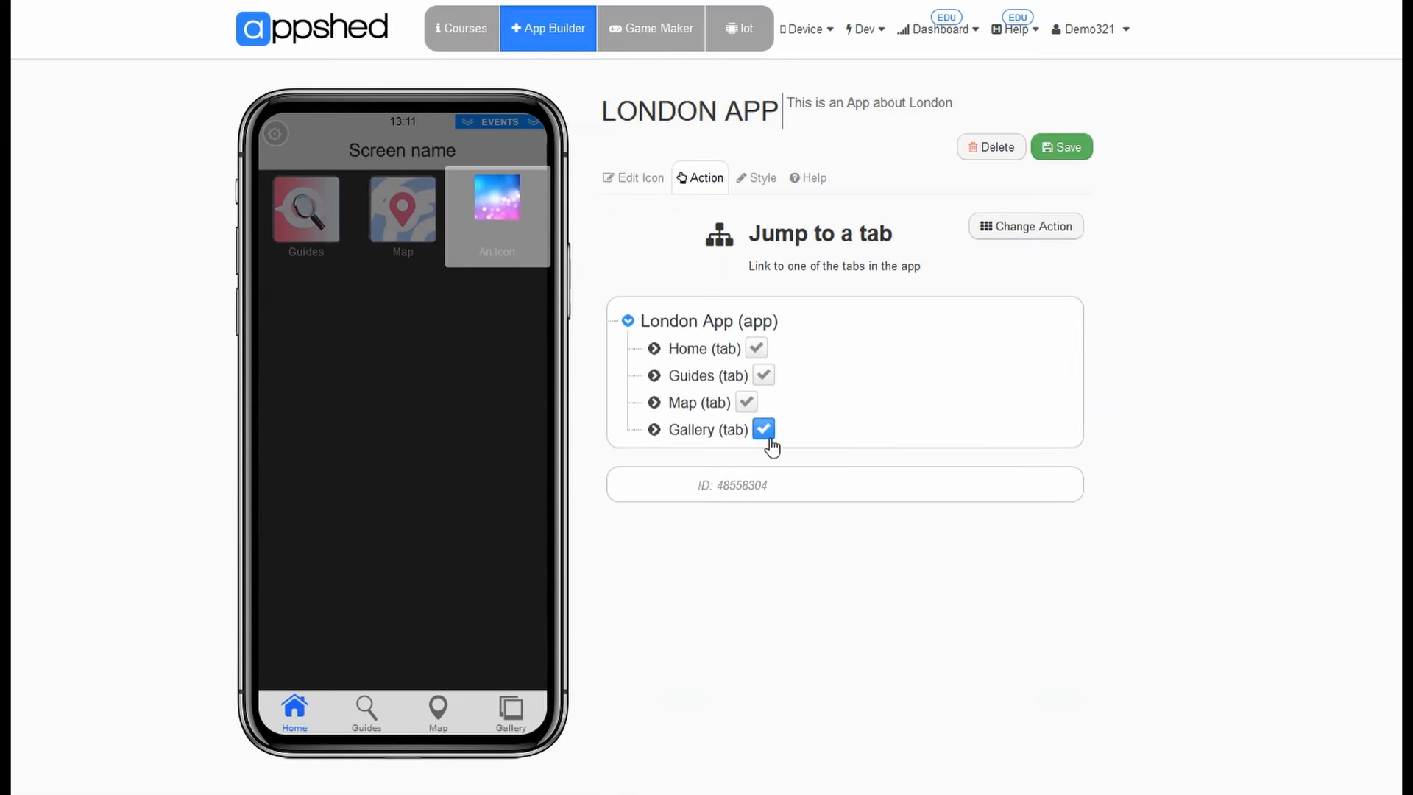
pyautogui.click(1058, 149)
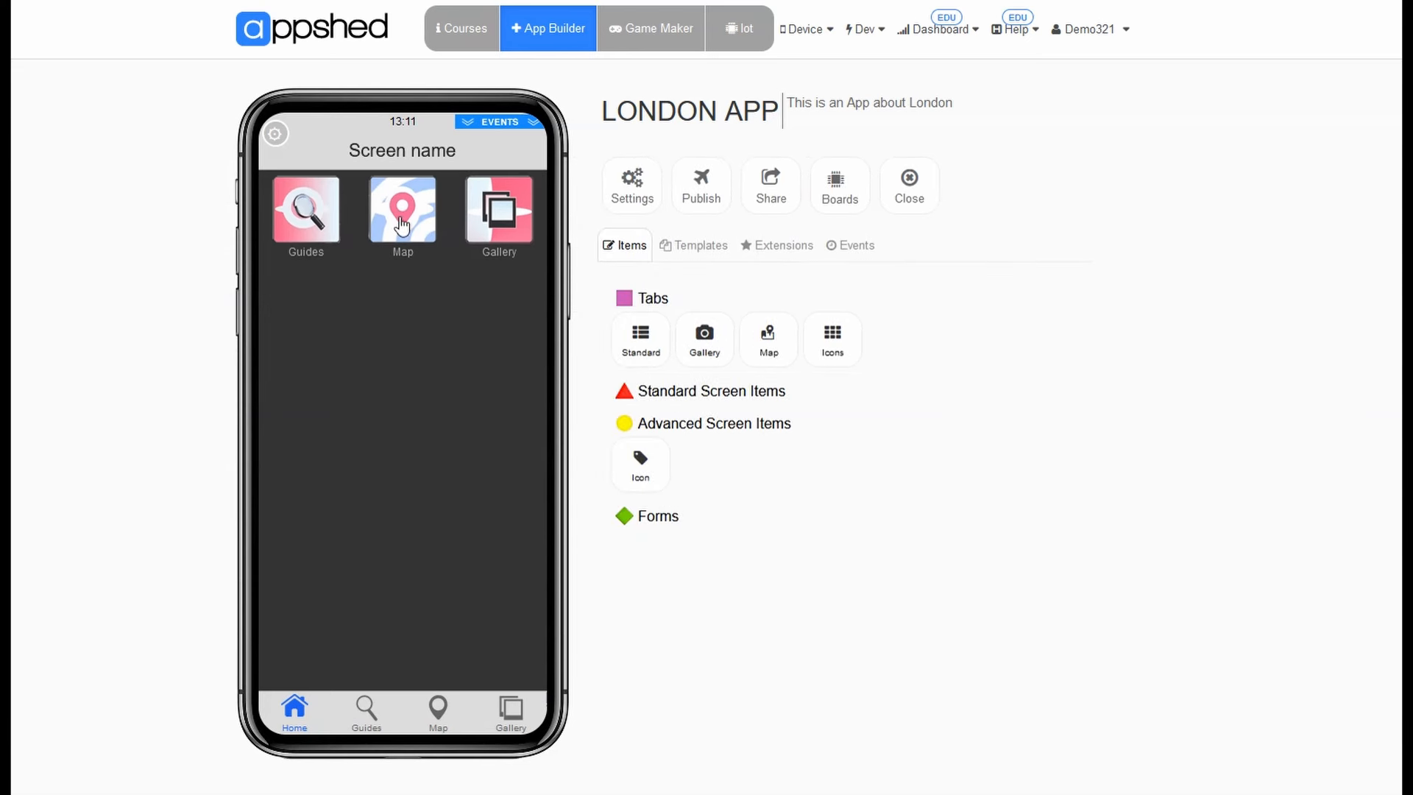
# Test the Gallery icon by navigating through it, and return to the Home tab's screen.
pyautogui.click(497, 218)
pyautogui.click(515, 290)
pyautogui.click(504, 221)
pyautogui.click(528, 244)
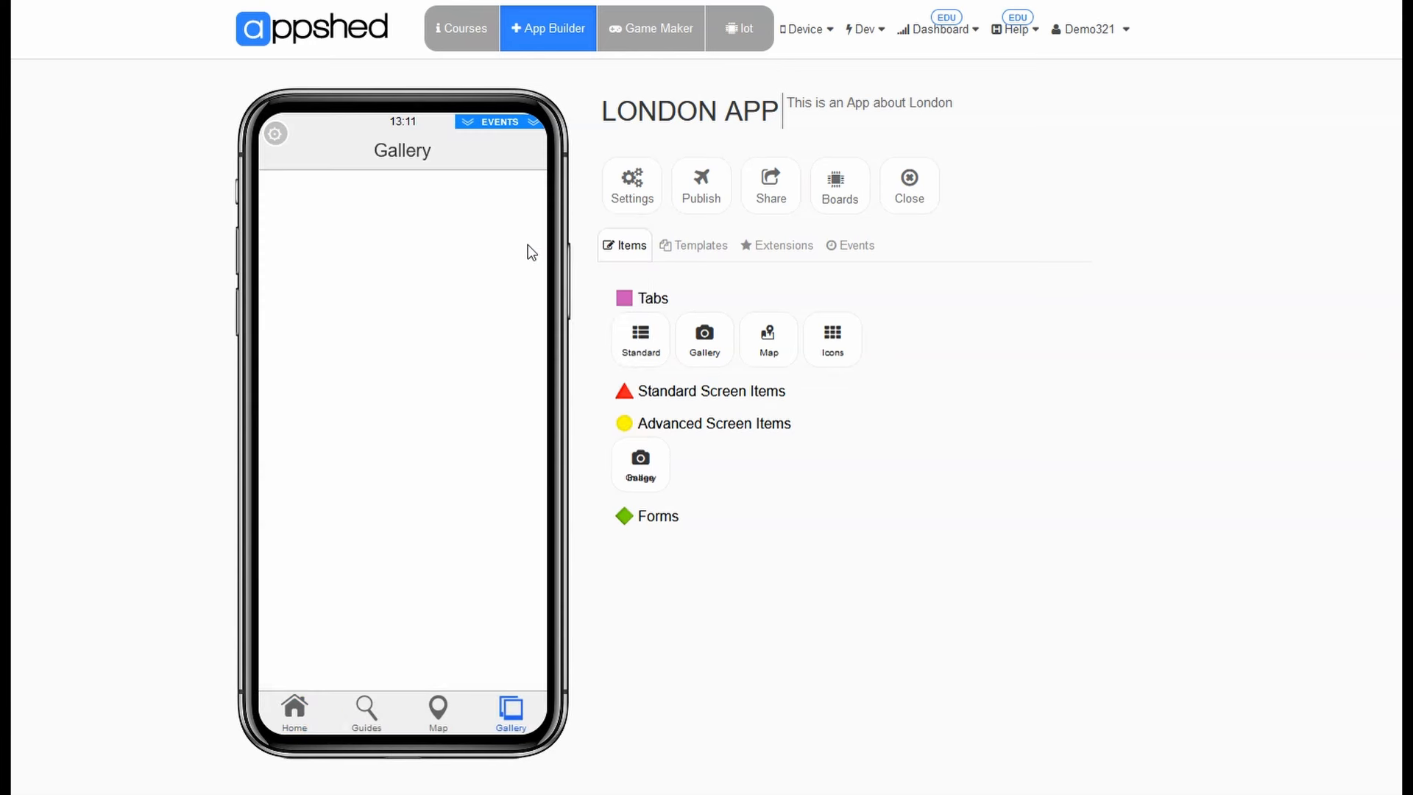
pyautogui.click(313, 718)
pyautogui.click(337, 724)
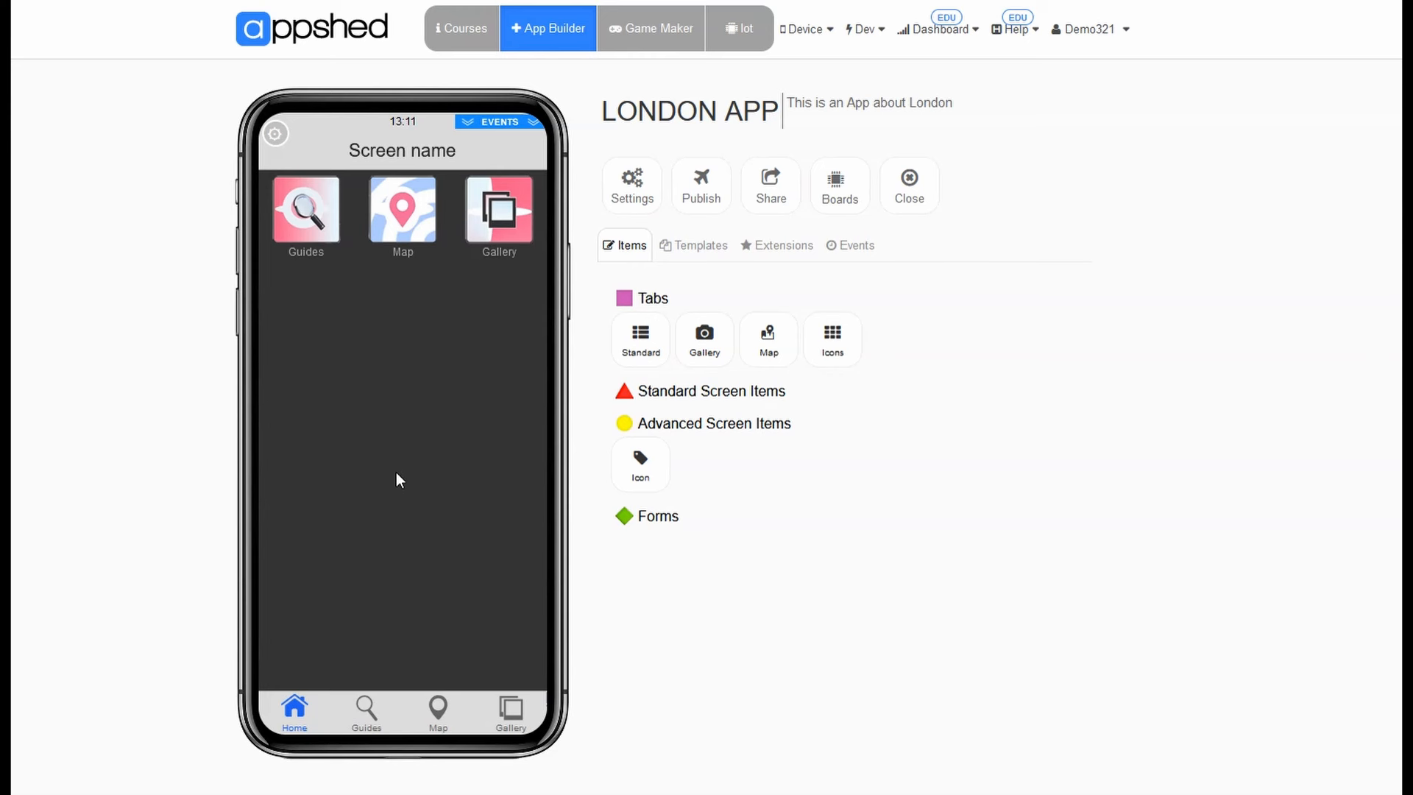
# Go to the Guides tab's screen, add an Image Link item and title it Attractions.
pyautogui.click(368, 718)
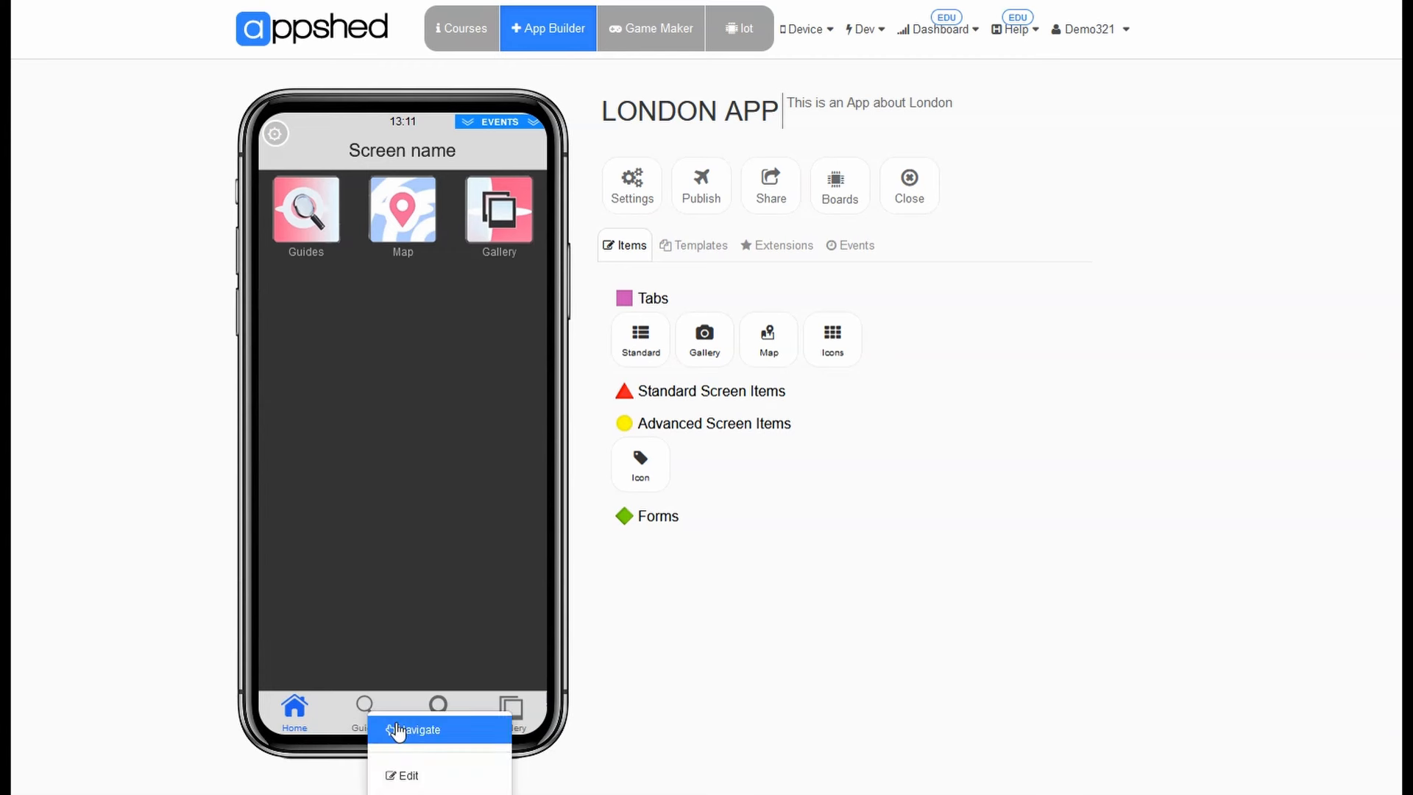
pyautogui.click(399, 729)
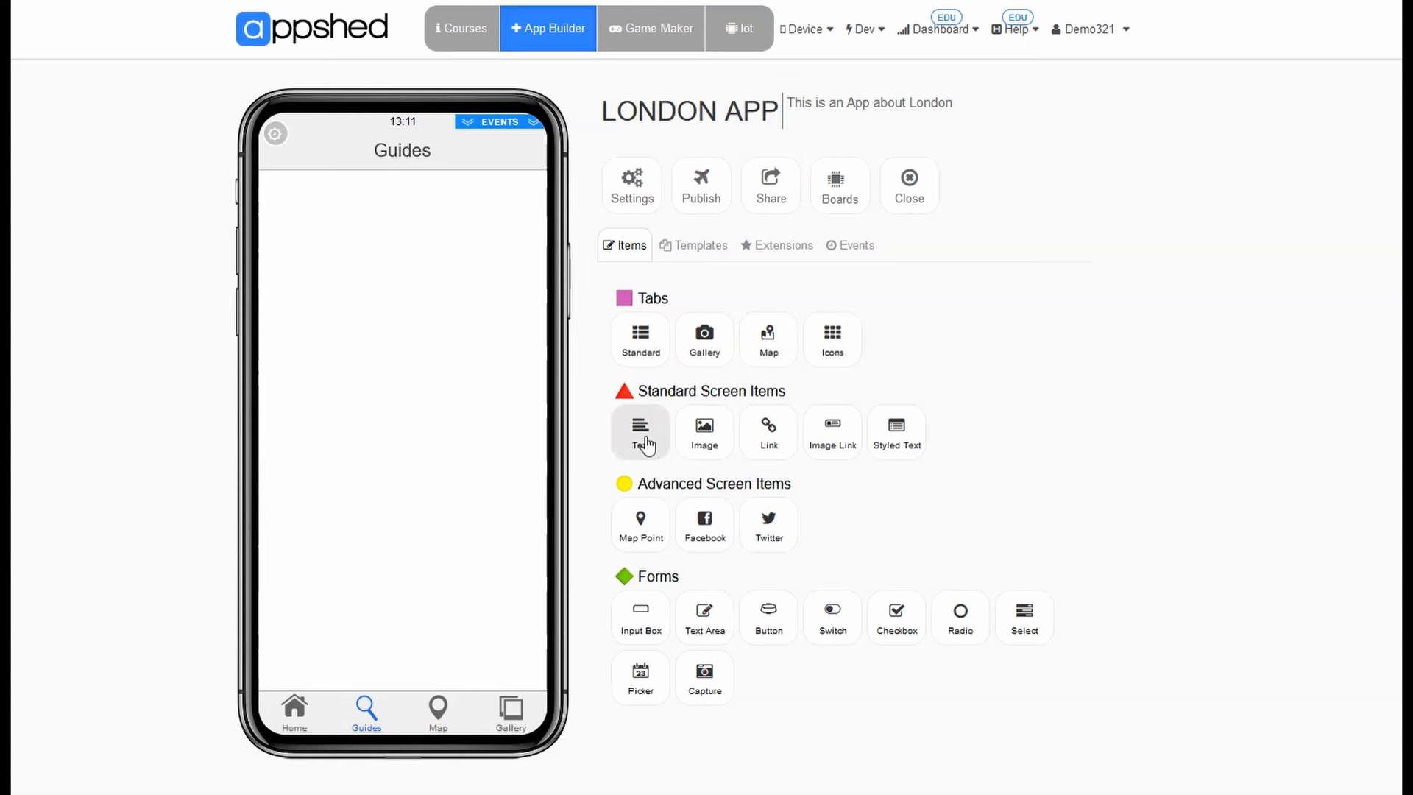
pyautogui.click(832, 454)
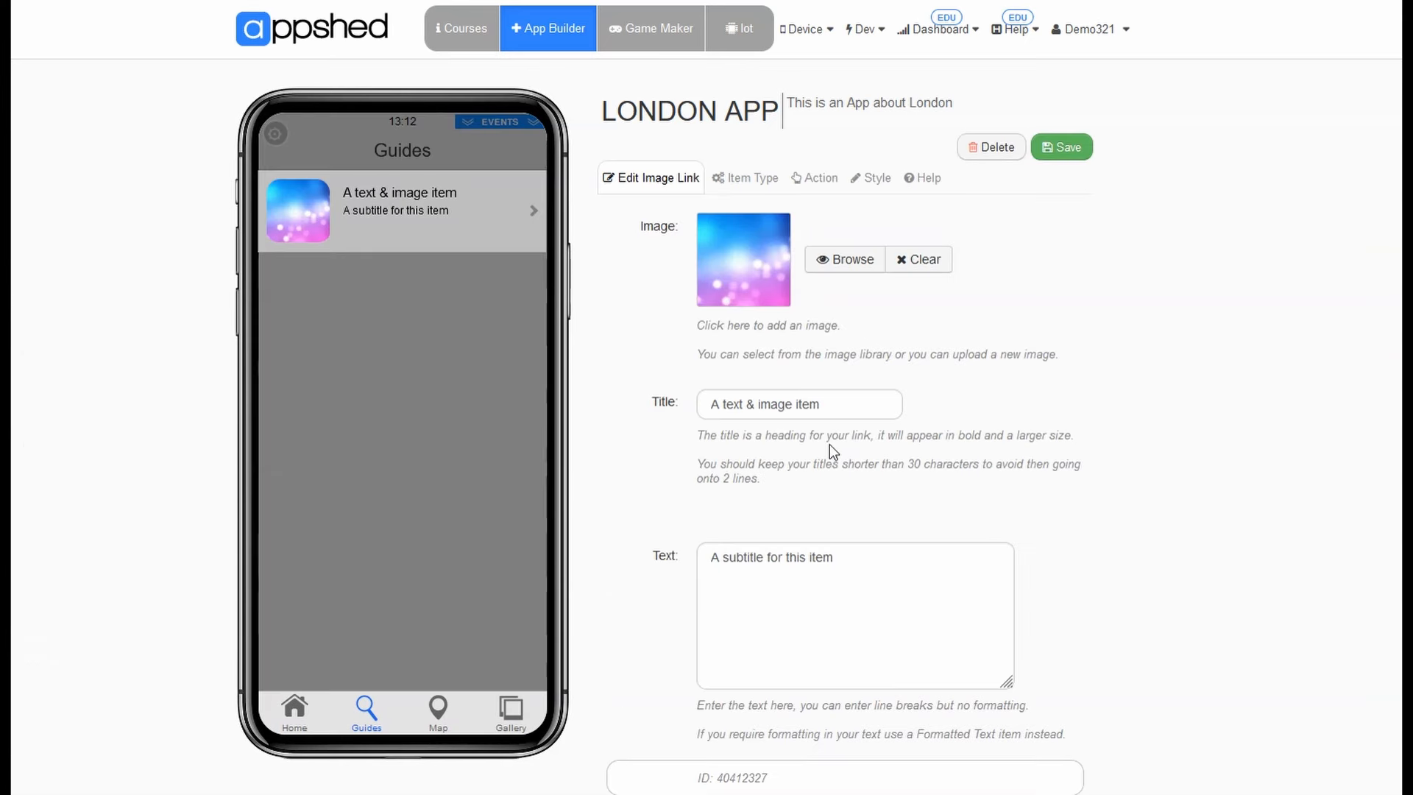
pyautogui.tripleClick(808, 404)
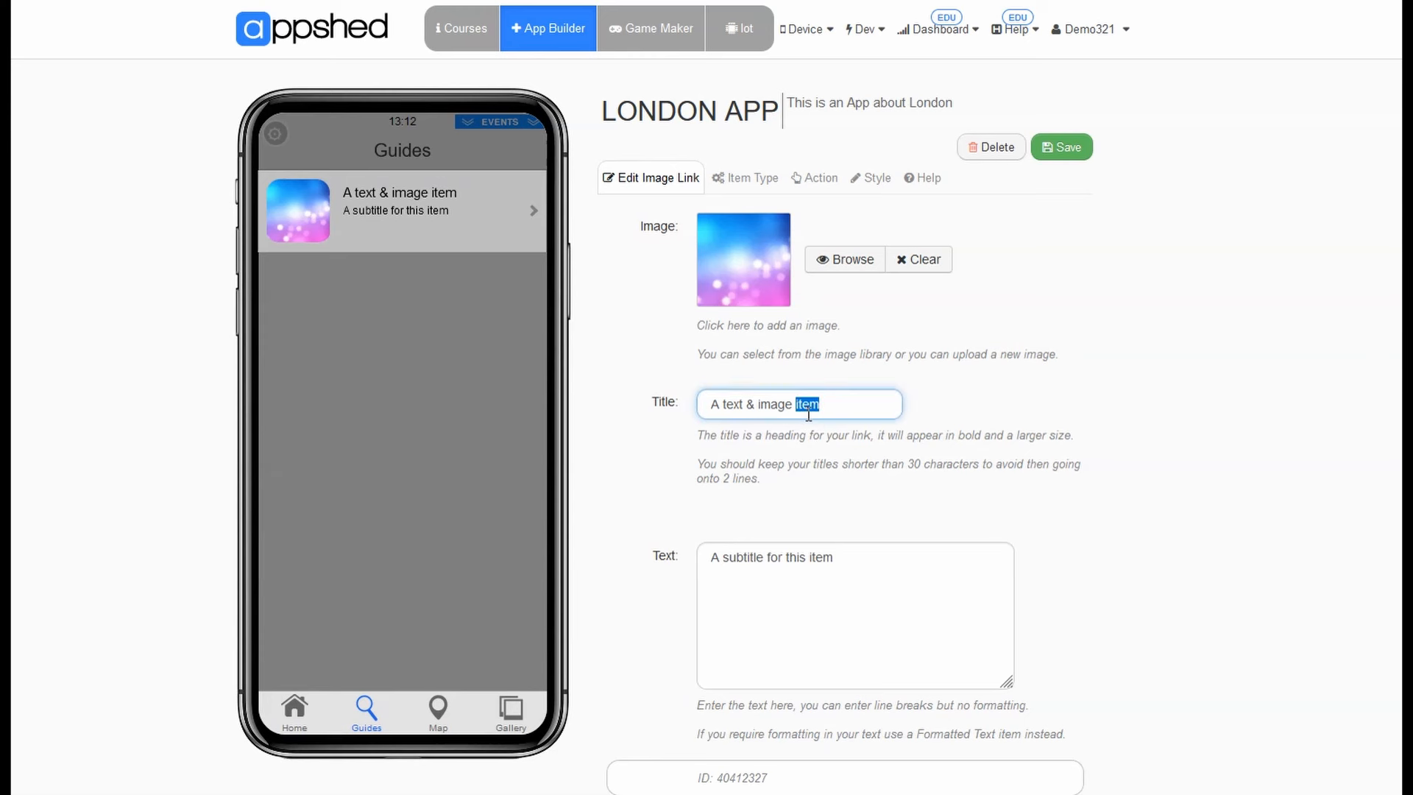
pyautogui.write('Attractions')
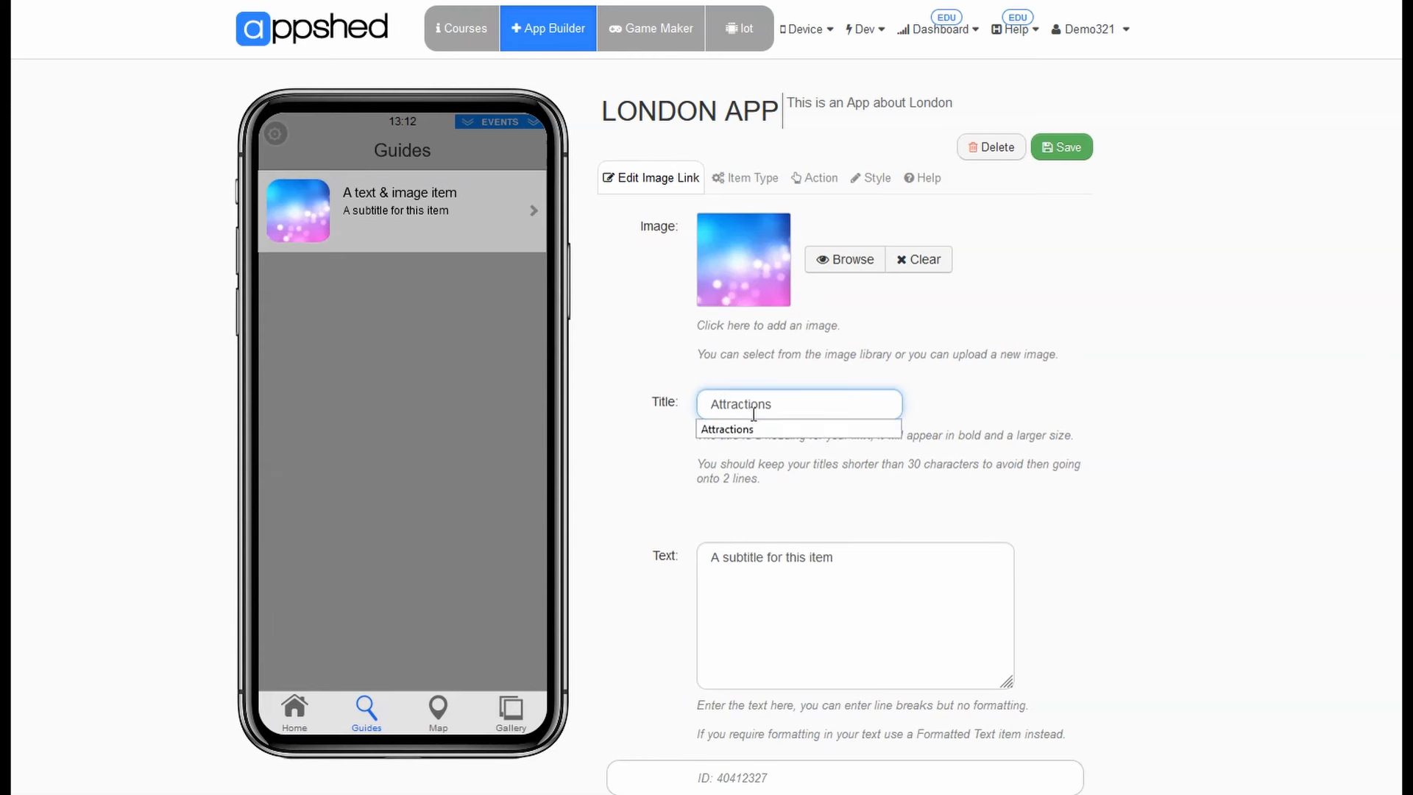
# Replace the Attractions item's subtitle with "Attractions all around London!", reusing the copied title.
pyautogui.hotkey('ctrl', 'a')
pyautogui.hotkey('ctrl', 'c')
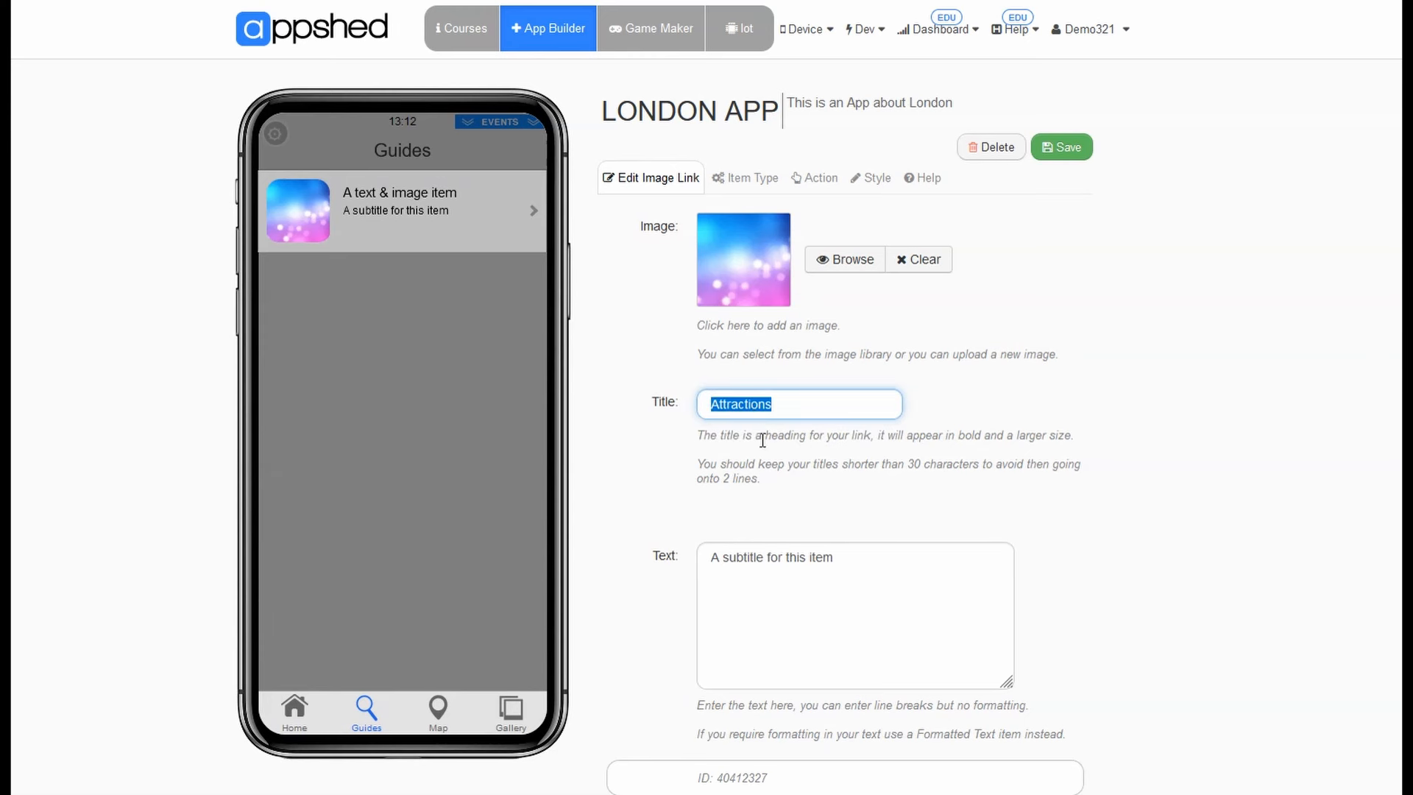
pyautogui.click(803, 559)
pyautogui.hotkey('ctrl', 'a')
pyautogui.hotkey('ctrl', 'v')
pyautogui.write('all')
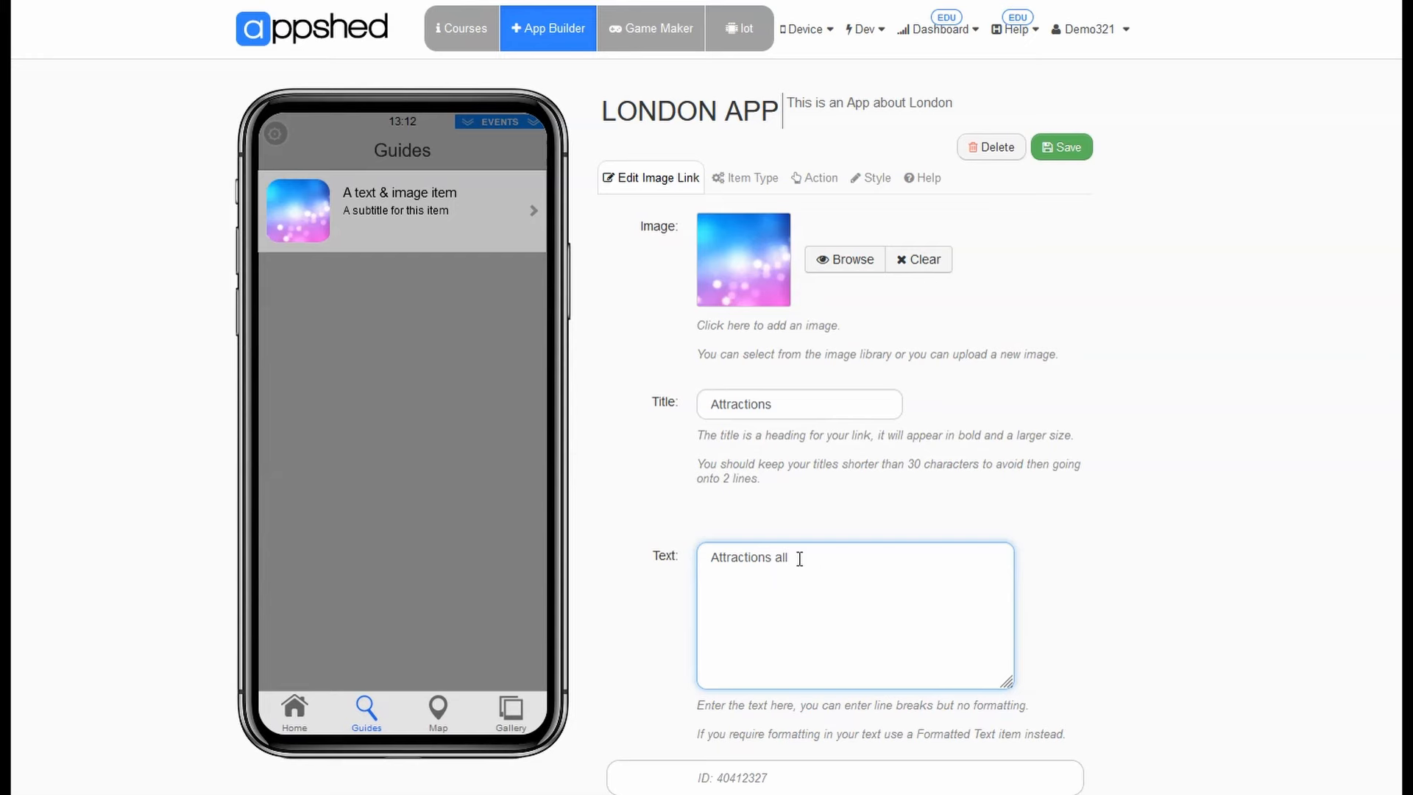
pyautogui.write(' around London!')
# Give the Attractions item the image icon-camera.png from the London App folder, and save the item.
pyautogui.click(834, 262)
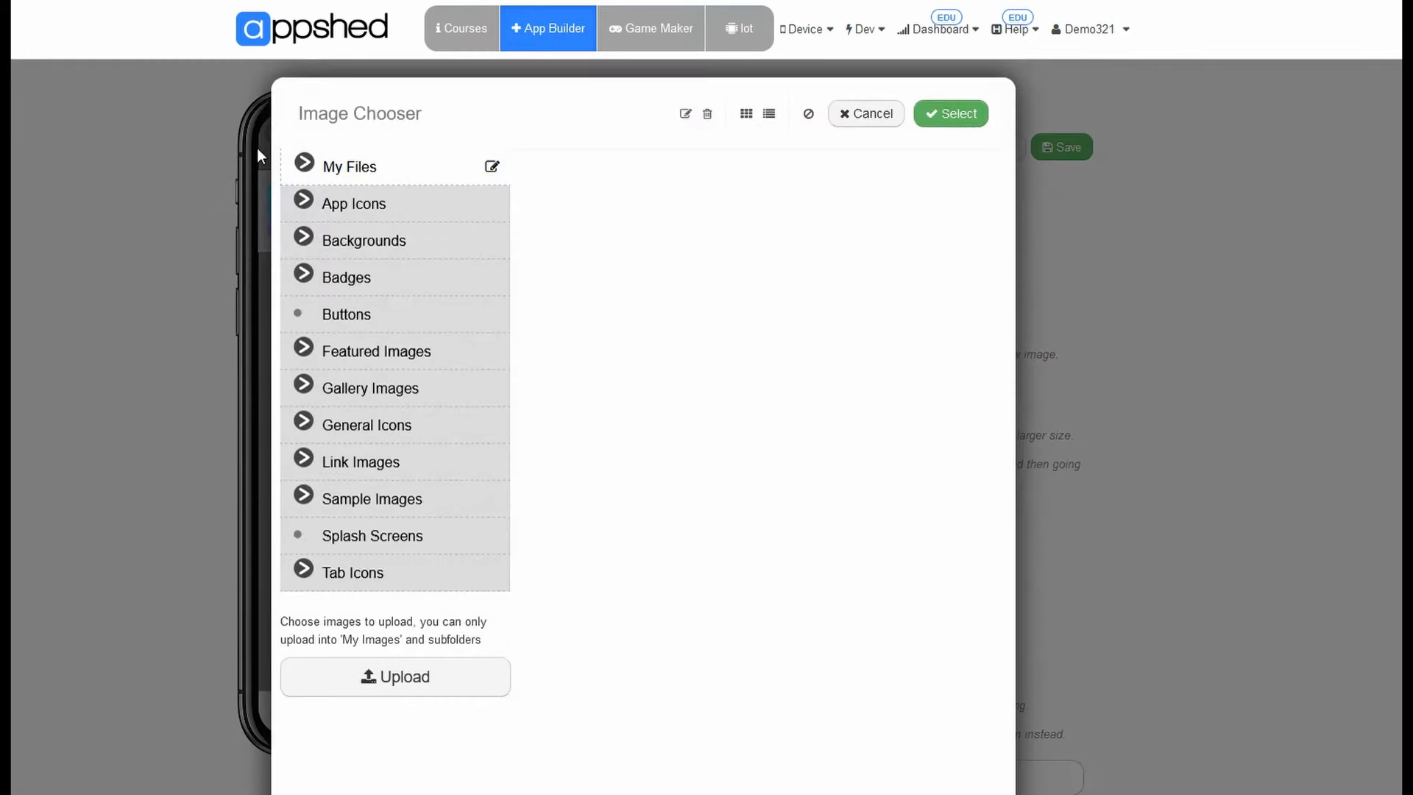
pyautogui.click(305, 165)
pyautogui.click(383, 217)
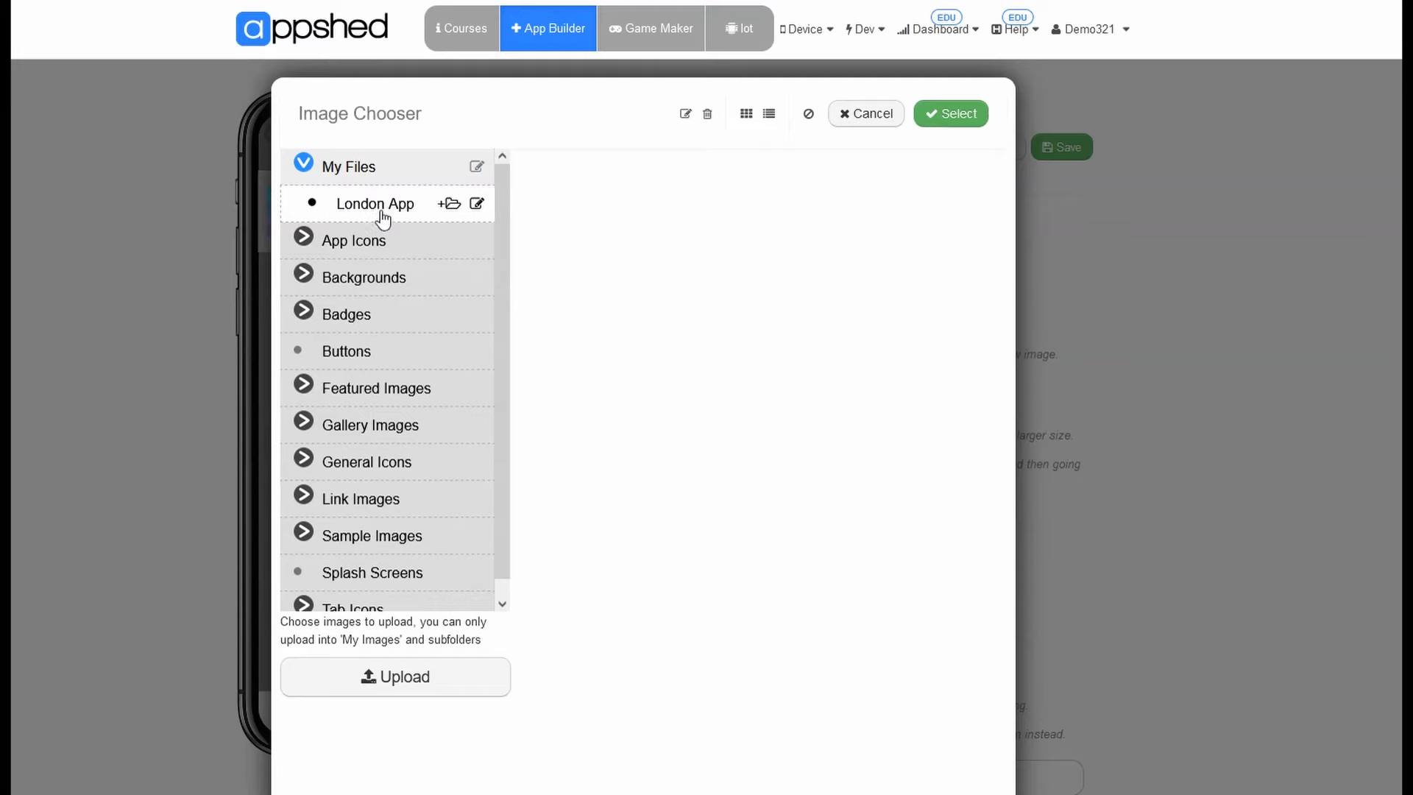
pyautogui.click(589, 217)
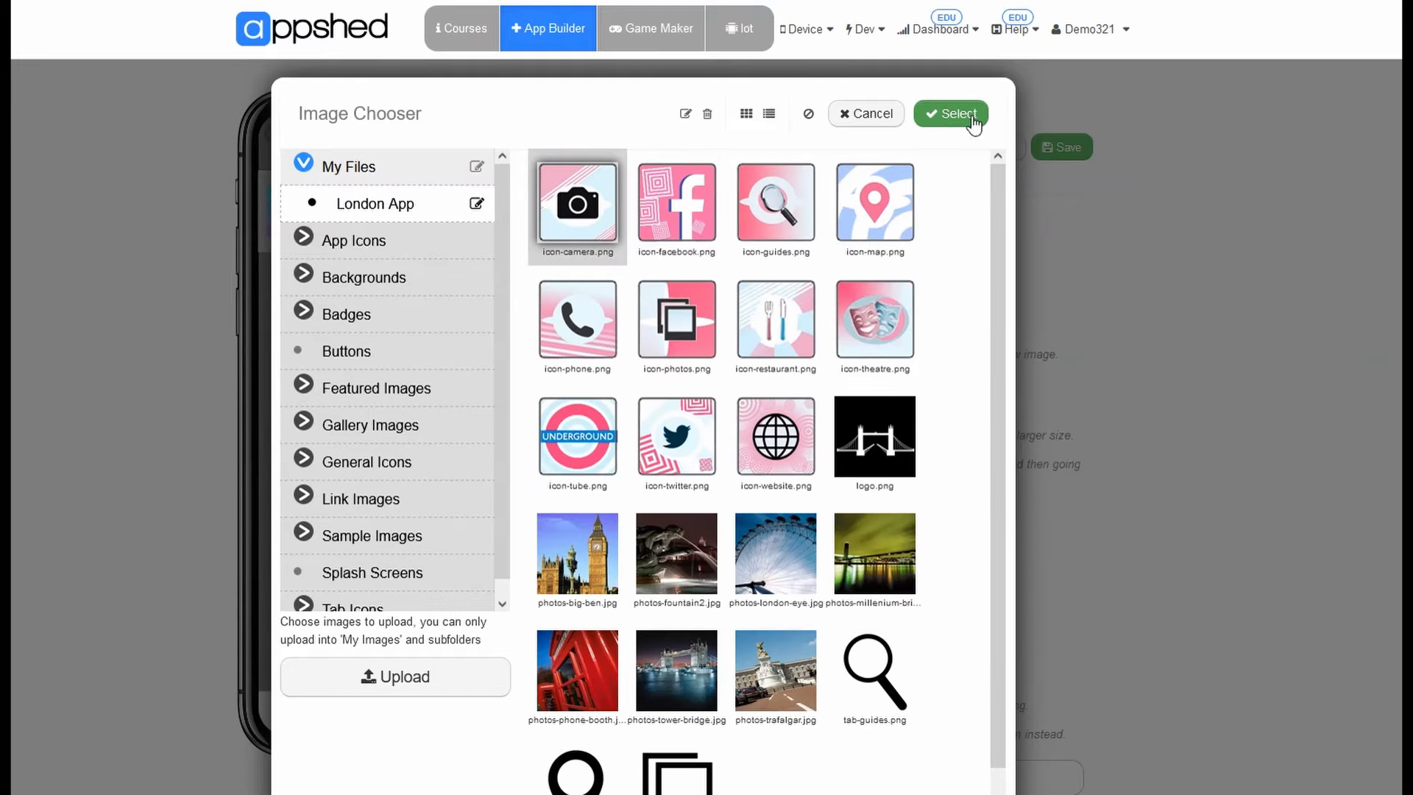
pyautogui.click(973, 118)
pyautogui.click(1074, 147)
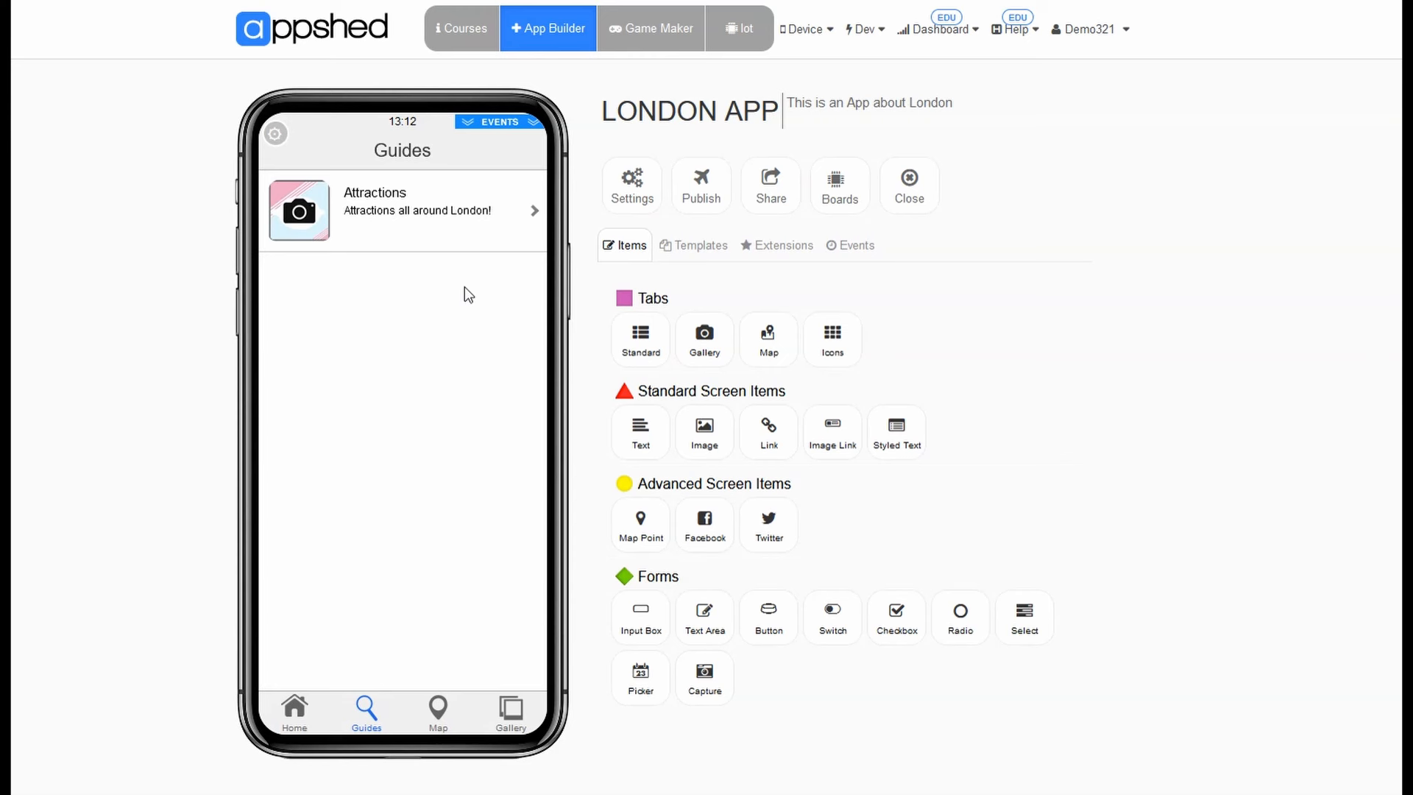
# Navigate into the screen linked from the Attractions item, and go back to the Guides screen.
pyautogui.rightClick(457, 246)
pyautogui.click(489, 266)
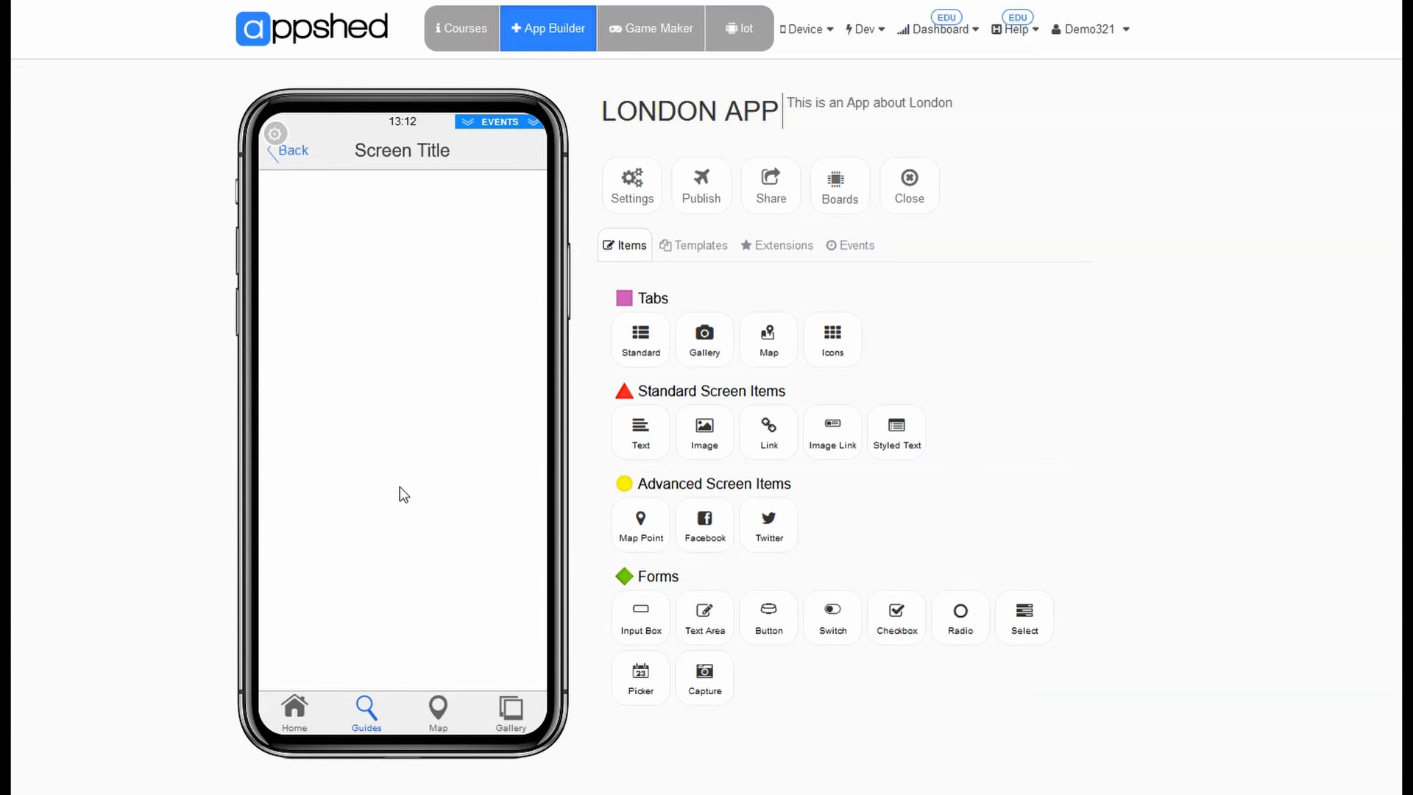
pyautogui.click(287, 163)
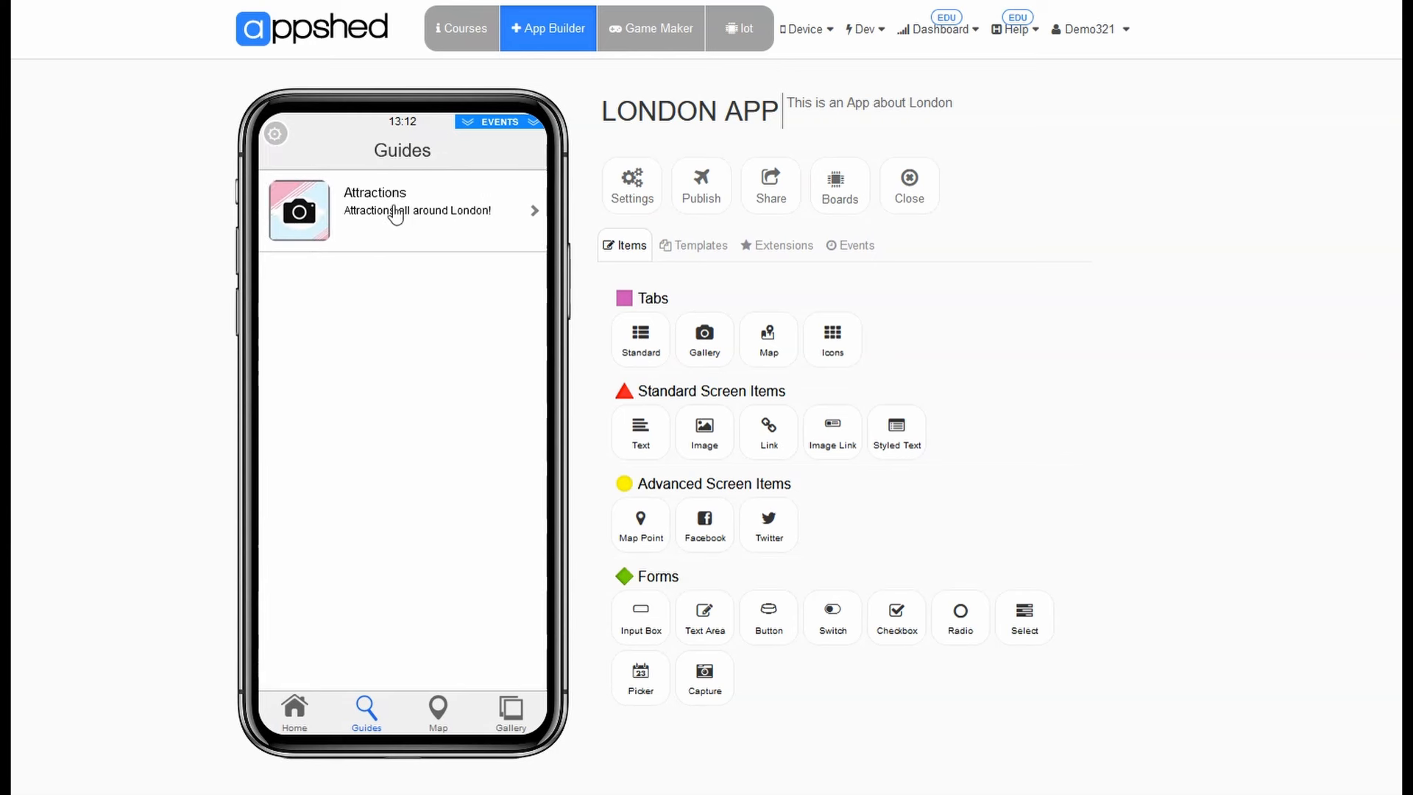
# Check which action is assigned to the Attractions item, and close its editor without changes.
pyautogui.click(453, 234)
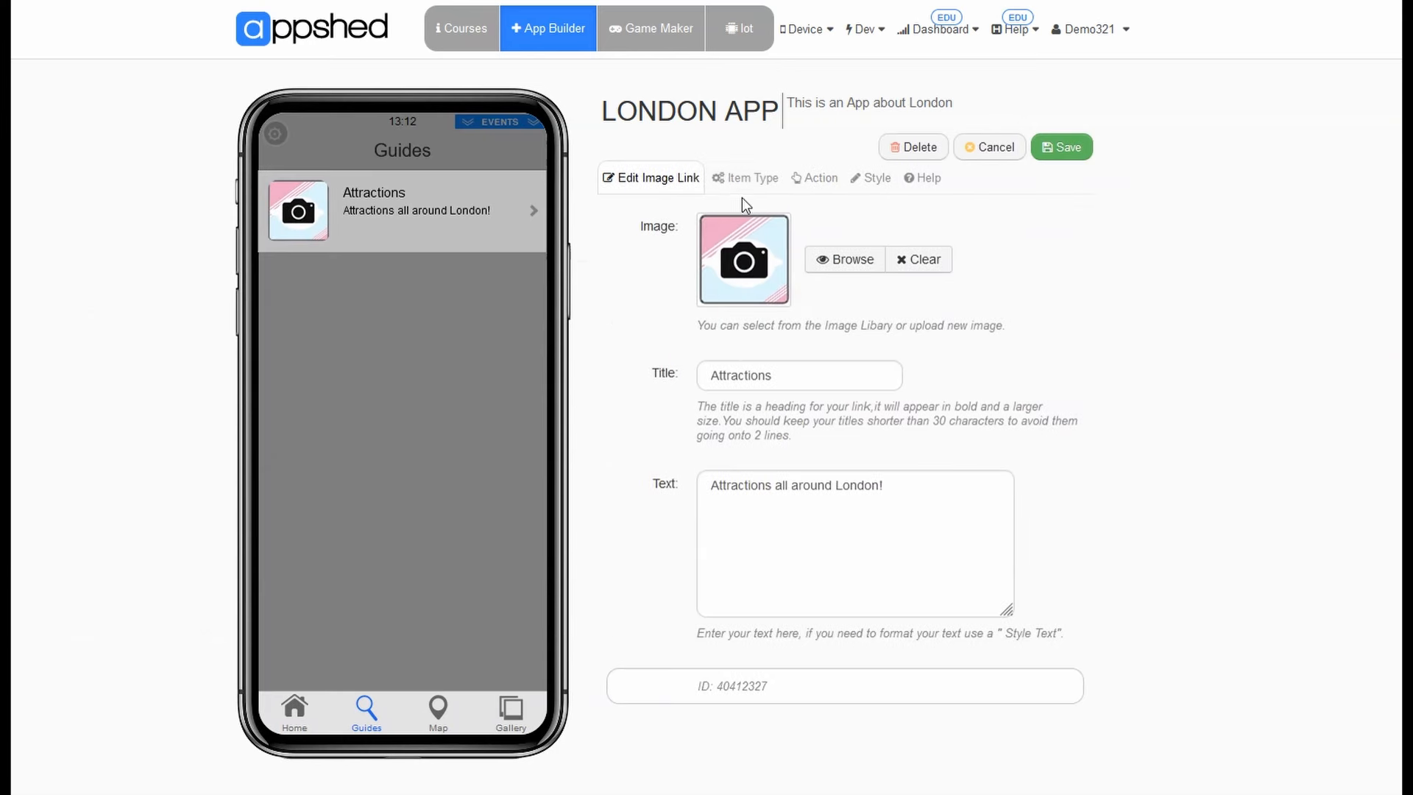
pyautogui.click(810, 176)
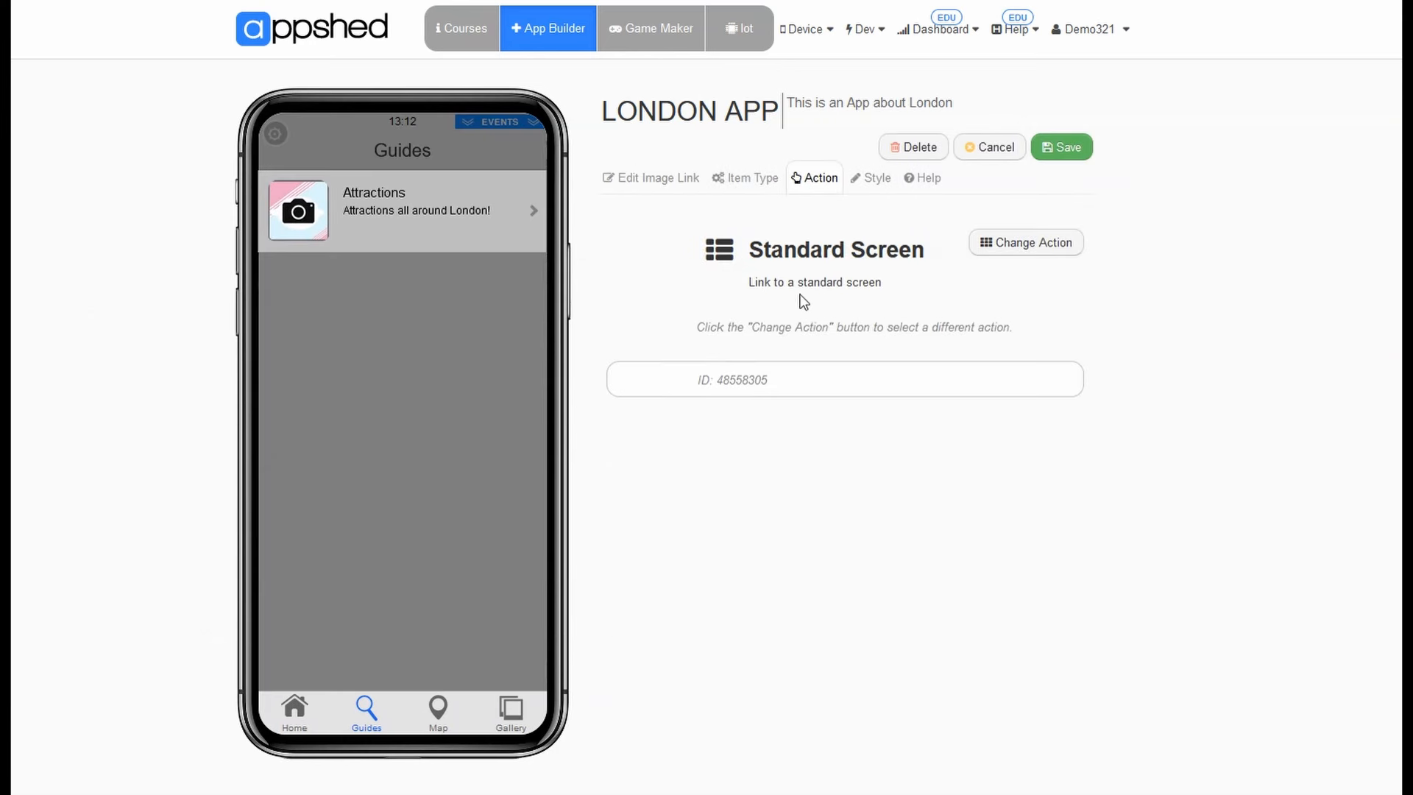
pyautogui.click(988, 154)
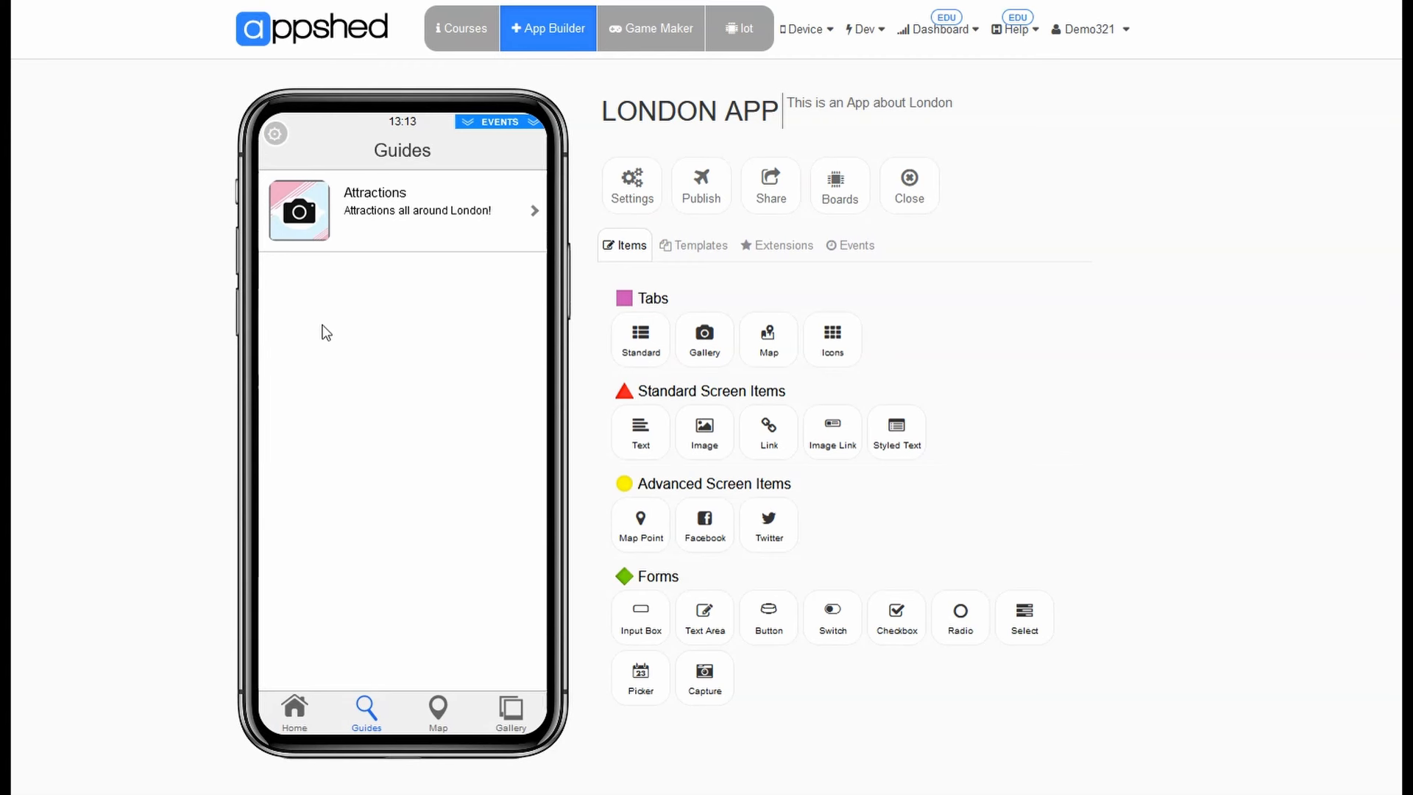
# Add a second Image Link item to the Guides screen and title it Restaurants.
pyautogui.click(831, 430)
pyautogui.tripleClick(778, 406)
pyautogui.write('Restaurants')
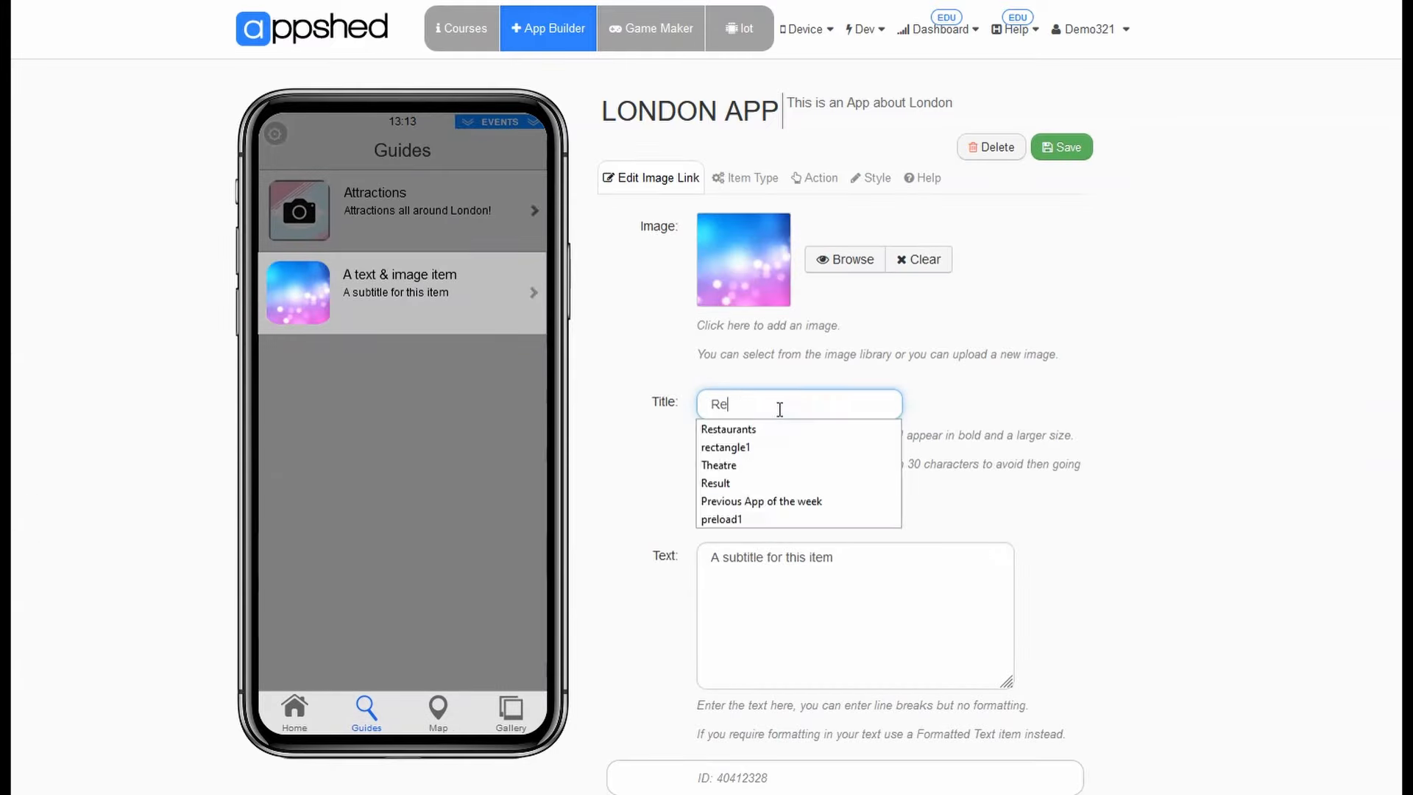
# Set the Restaurants item's text to "Restaurants all around London!" and its image to icon-restaurant.png from the London App folder, and save it.
pyautogui.tripleClick(771, 552)
pyautogui.write('Restaurants all around Lodn')
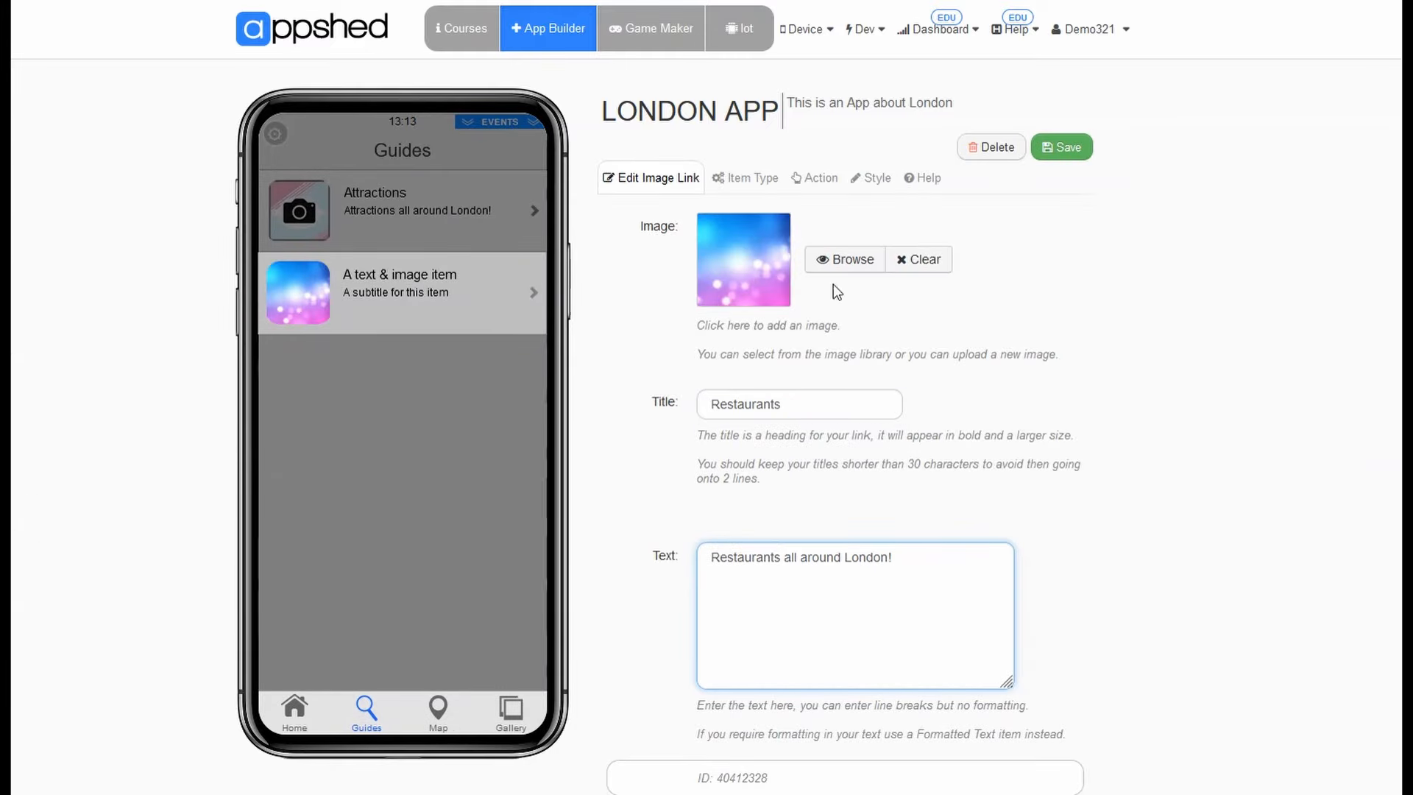
pyautogui.click(843, 260)
pyautogui.click(351, 165)
pyautogui.click(383, 204)
pyautogui.click(775, 317)
pyautogui.click(953, 114)
pyautogui.click(1065, 149)
# Add a third Image Link item titled Public Transport with the text "Public Transport all around London!".
pyautogui.click(831, 431)
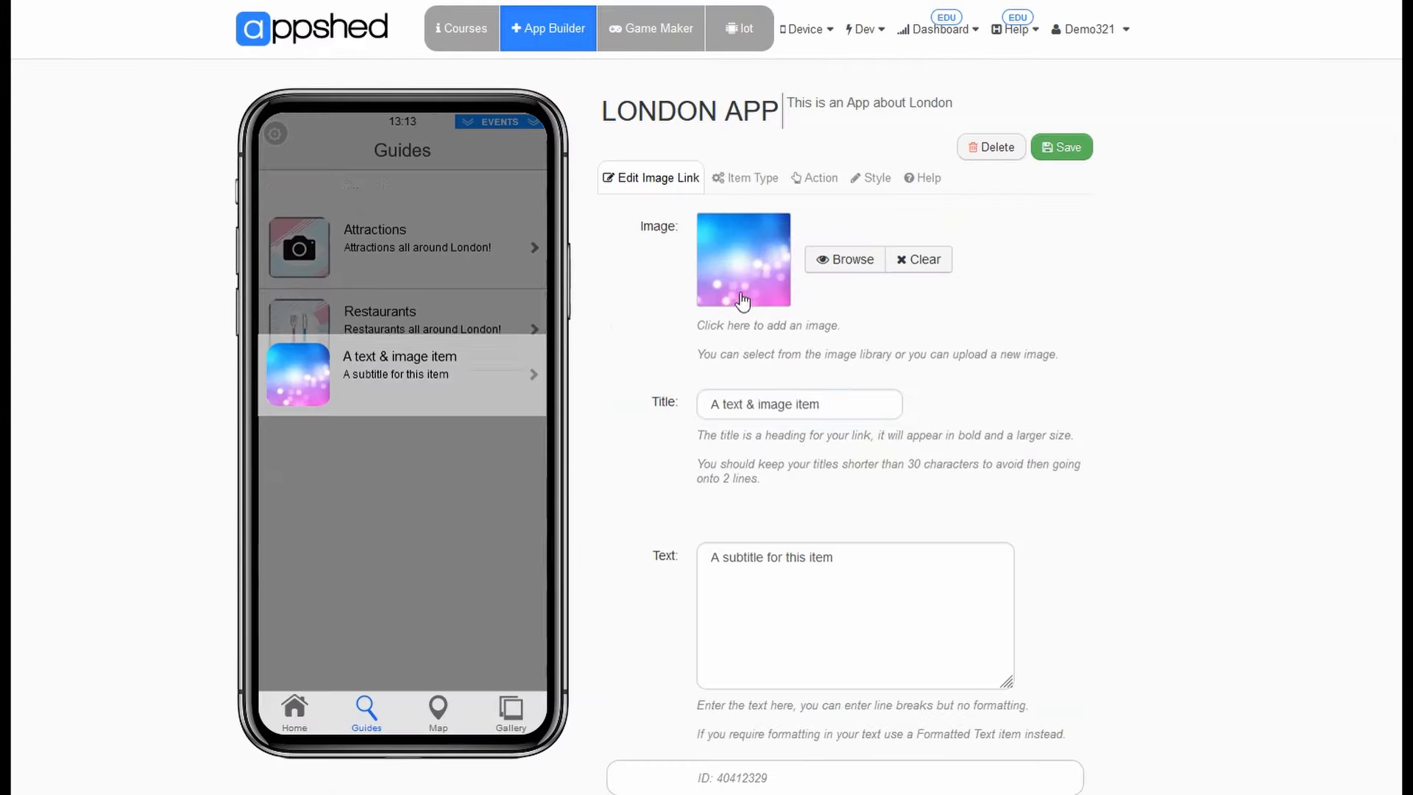
pyautogui.tripleClick(791, 405)
pyautogui.write('P')
pyautogui.click(745, 426)
pyautogui.tripleClick(830, 564)
pyautogui.write('Public Transport')
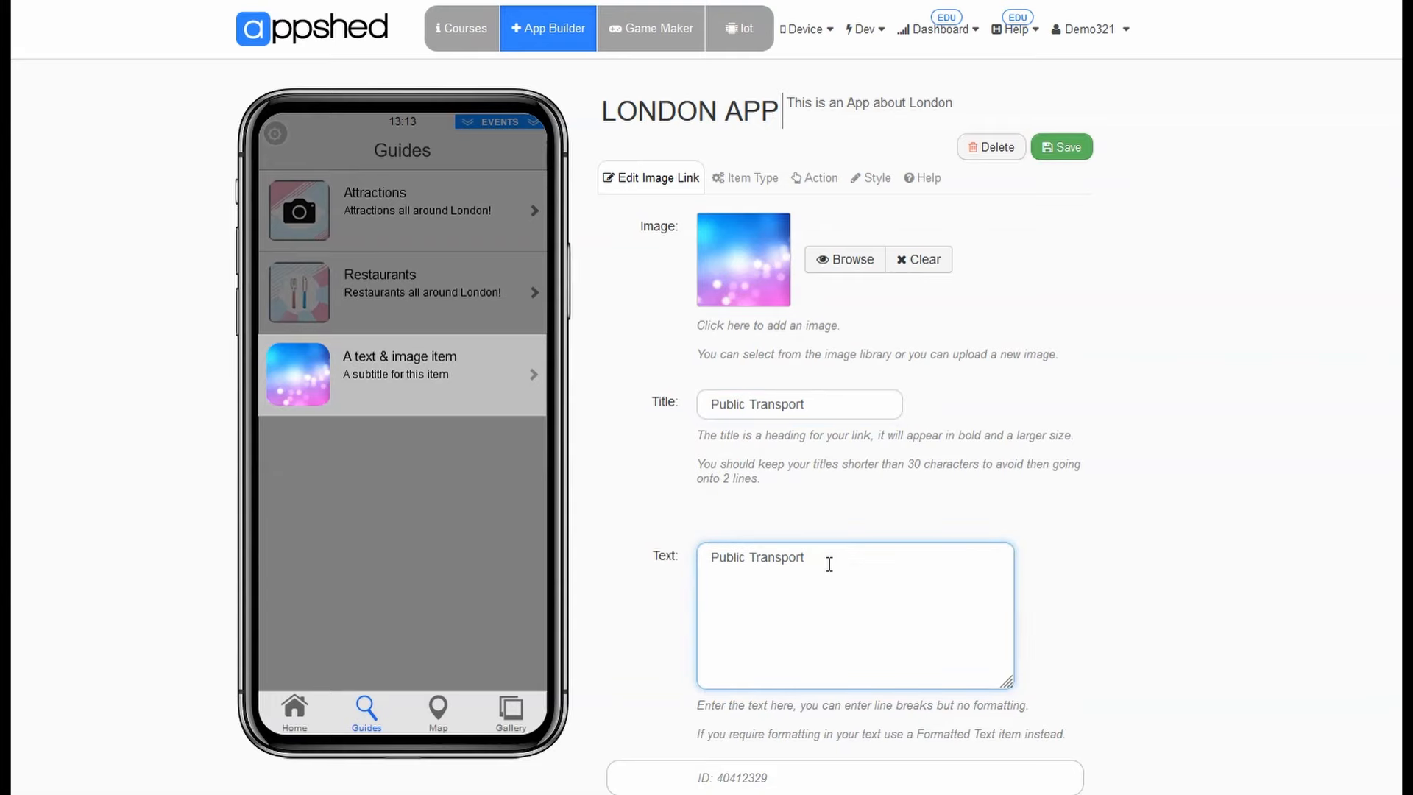
pyautogui.write(' all around London!')
# Give the Public Transport item the image icon-tube.png from the London App folder, and save the item.
pyautogui.click(844, 259)
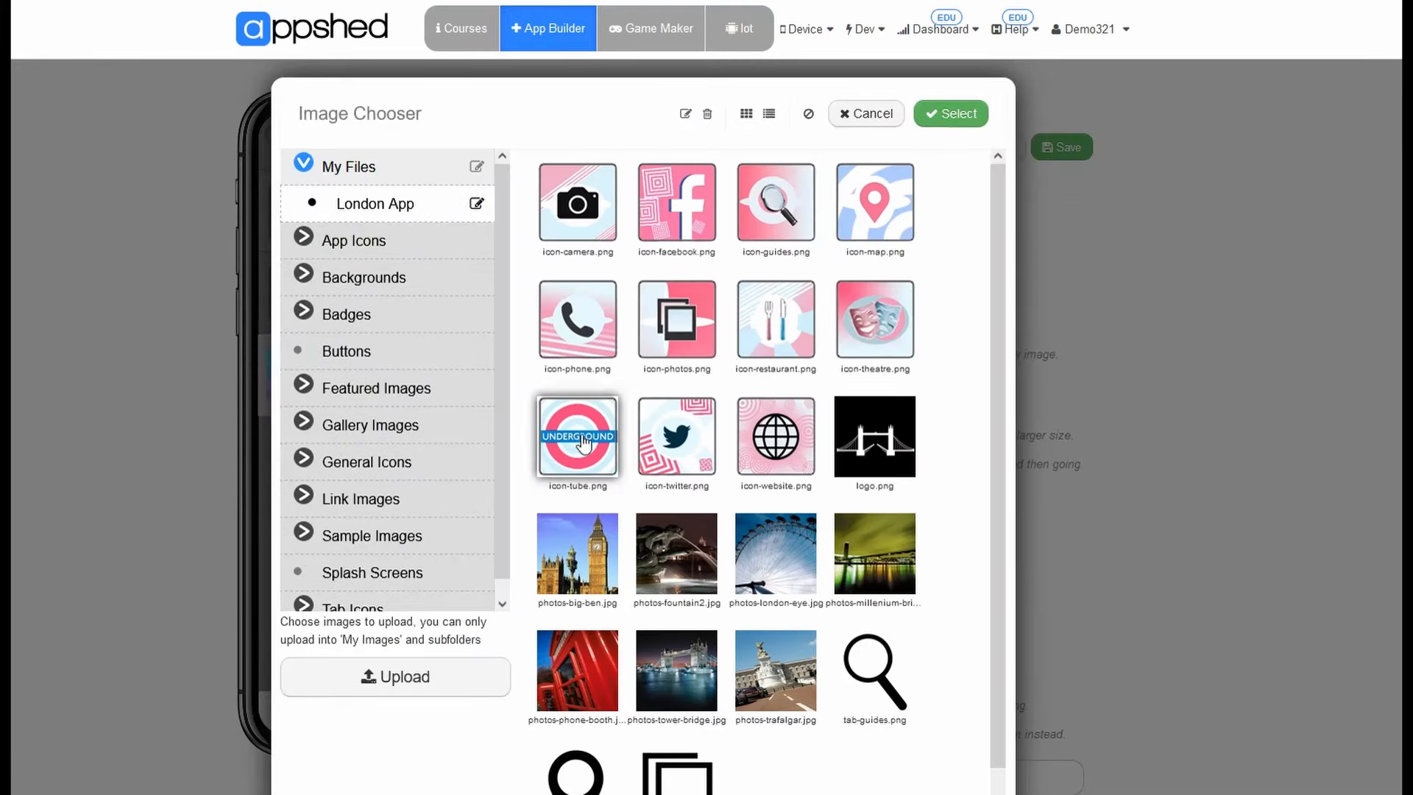
pyautogui.click(578, 445)
pyautogui.click(949, 113)
pyautogui.click(1080, 154)
# Add a fourth Image Link item titled Theatre with the text "Theatre all around London!".
pyautogui.click(832, 431)
pyautogui.tripleClick(807, 407)
pyautogui.write('T')
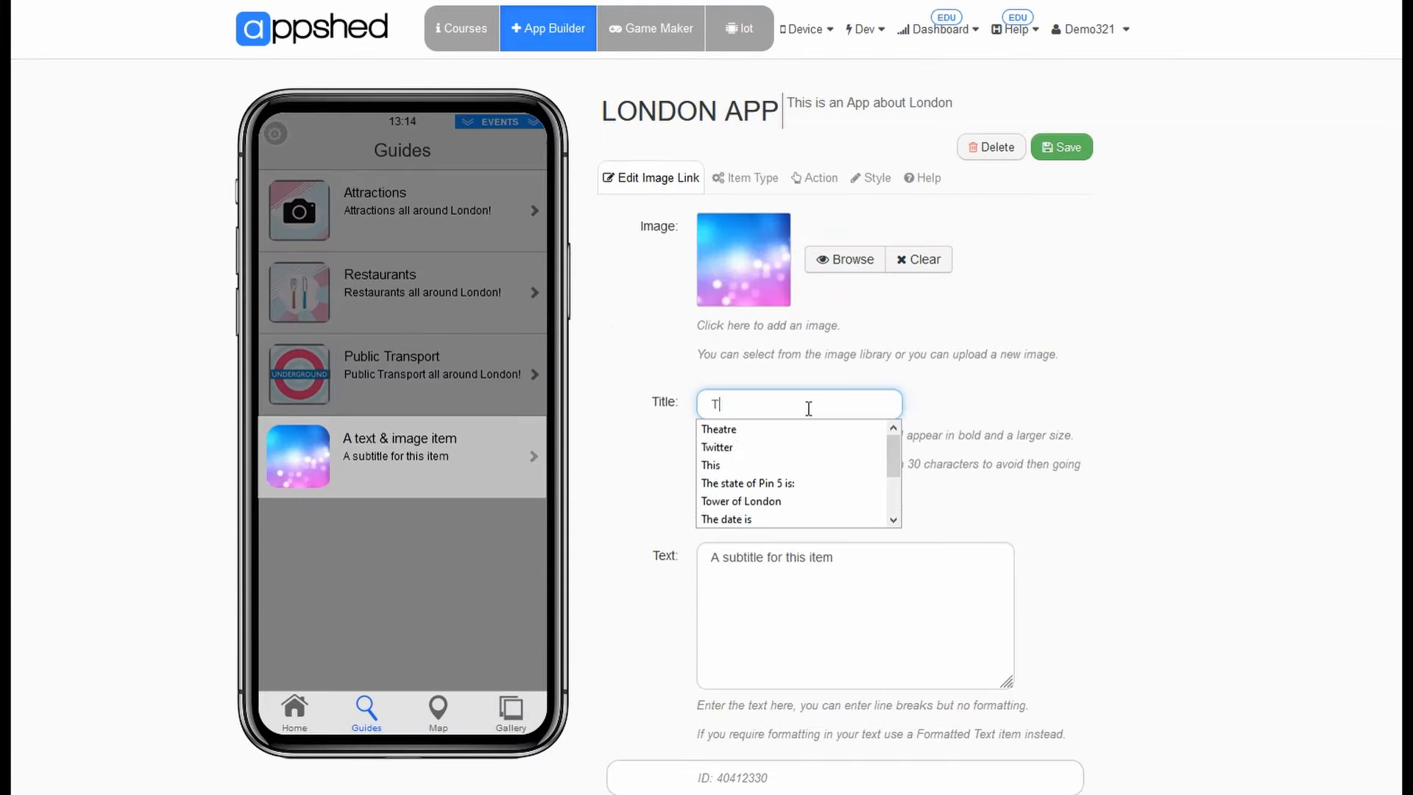
pyautogui.click(751, 428)
pyautogui.tripleClick(767, 407)
pyautogui.tripleClick(892, 556)
pyautogui.write('Theatre')
pyautogui.write('all around London!')
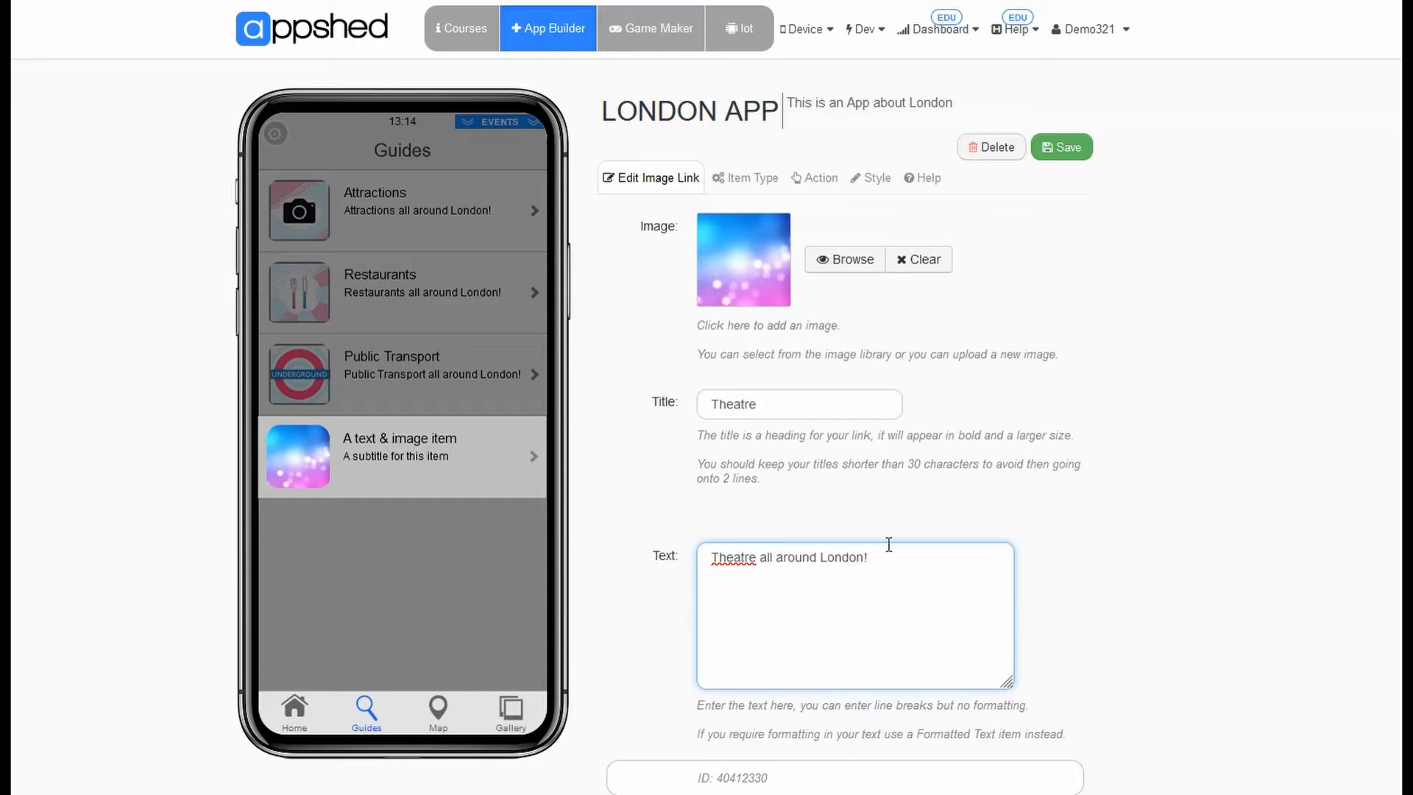
# Give the Theatre item the image icon-theatre.png from the London App folder, and save the item.
pyautogui.click(844, 259)
pyautogui.click(368, 205)
pyautogui.doubleClick(875, 319)
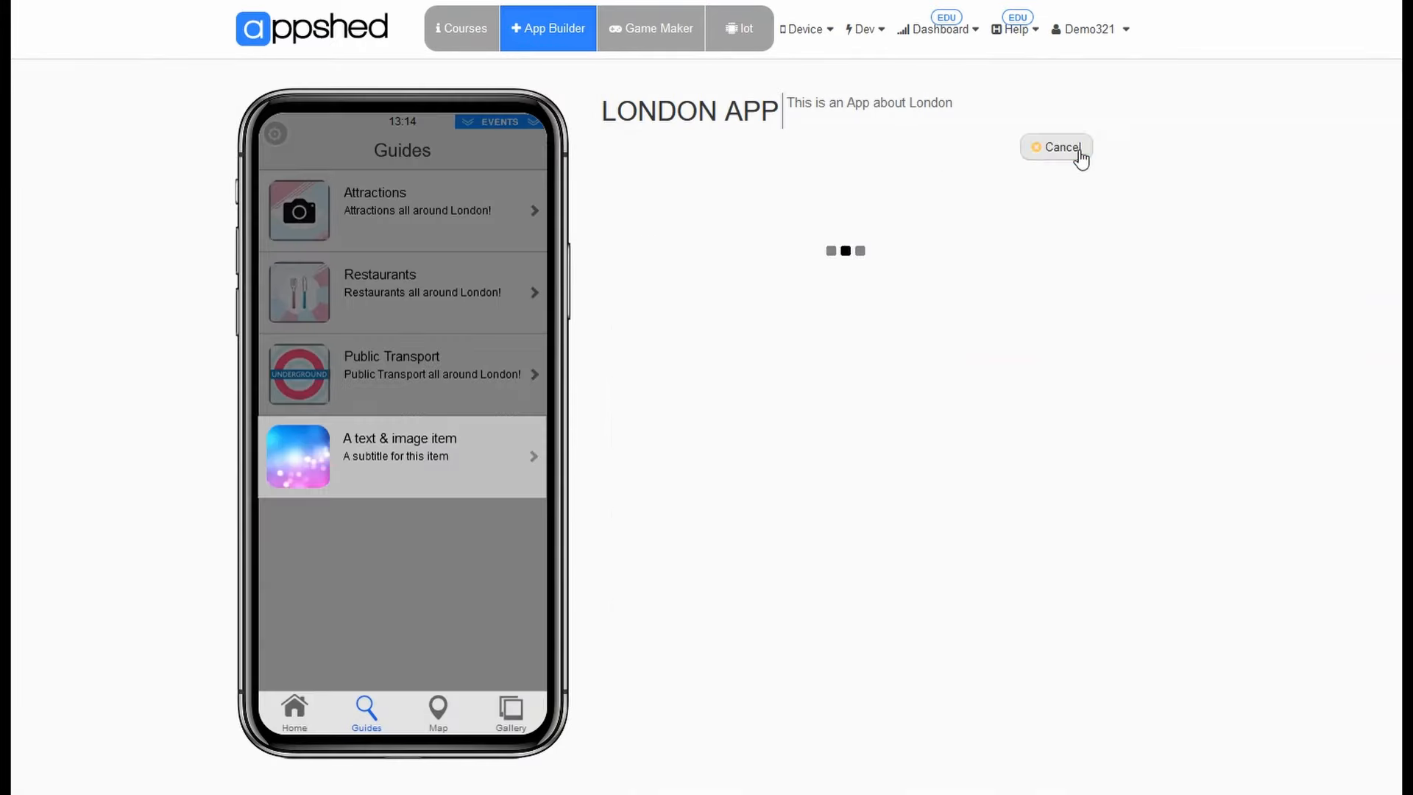
pyautogui.click(1079, 153)
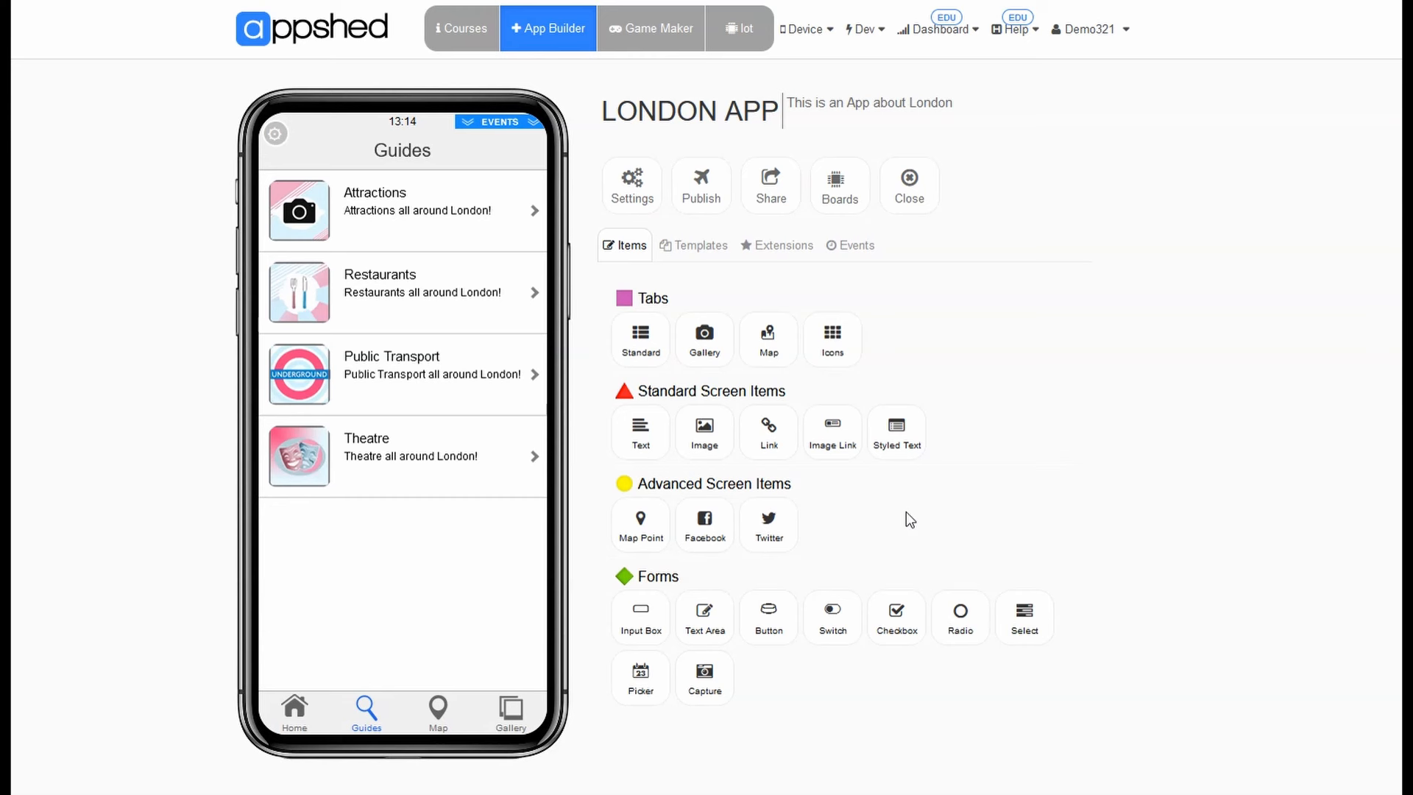
# View the screens linked from the Attractions and Theatre items, returning to the Guides screen after each.
pyautogui.rightClick(393, 239)
pyautogui.click(463, 254)
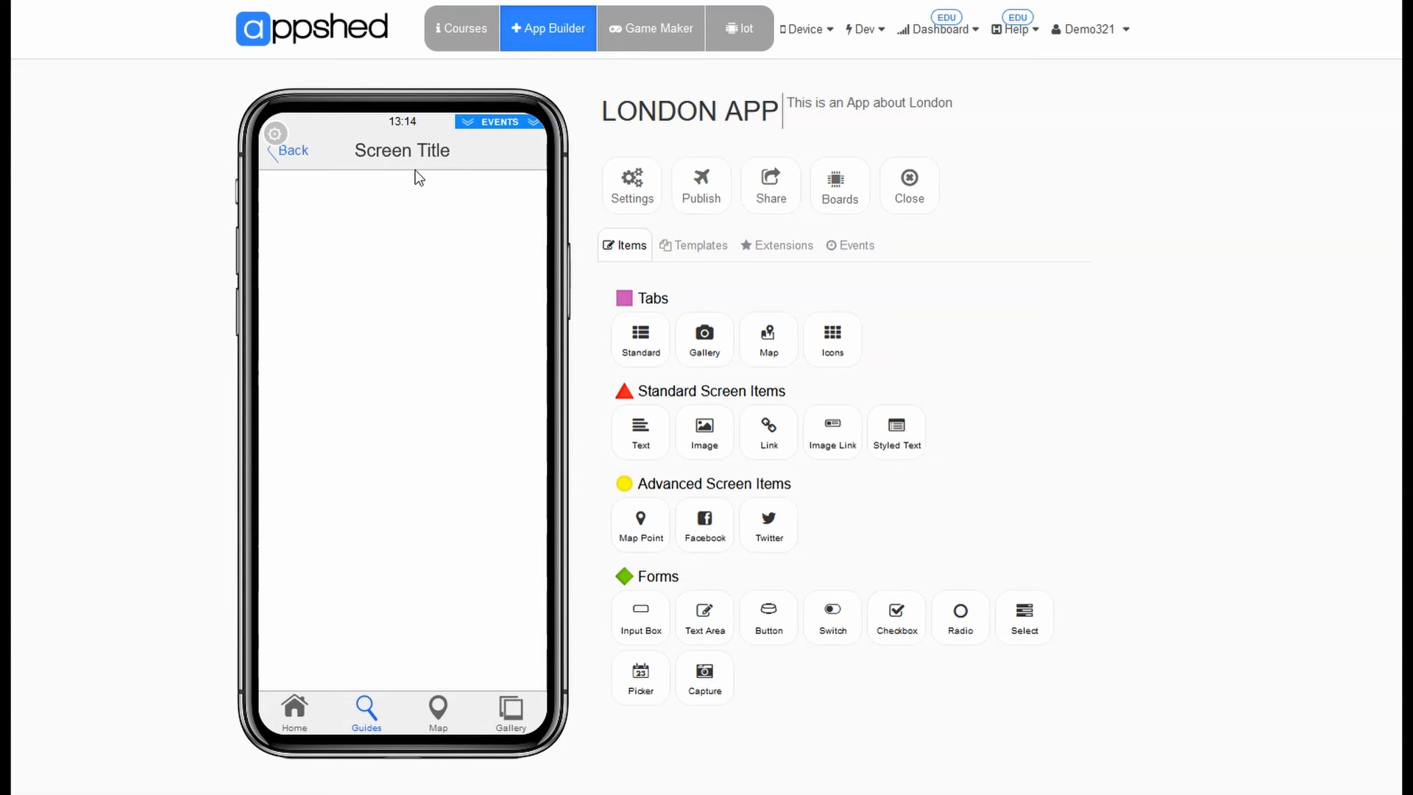
pyautogui.click(306, 151)
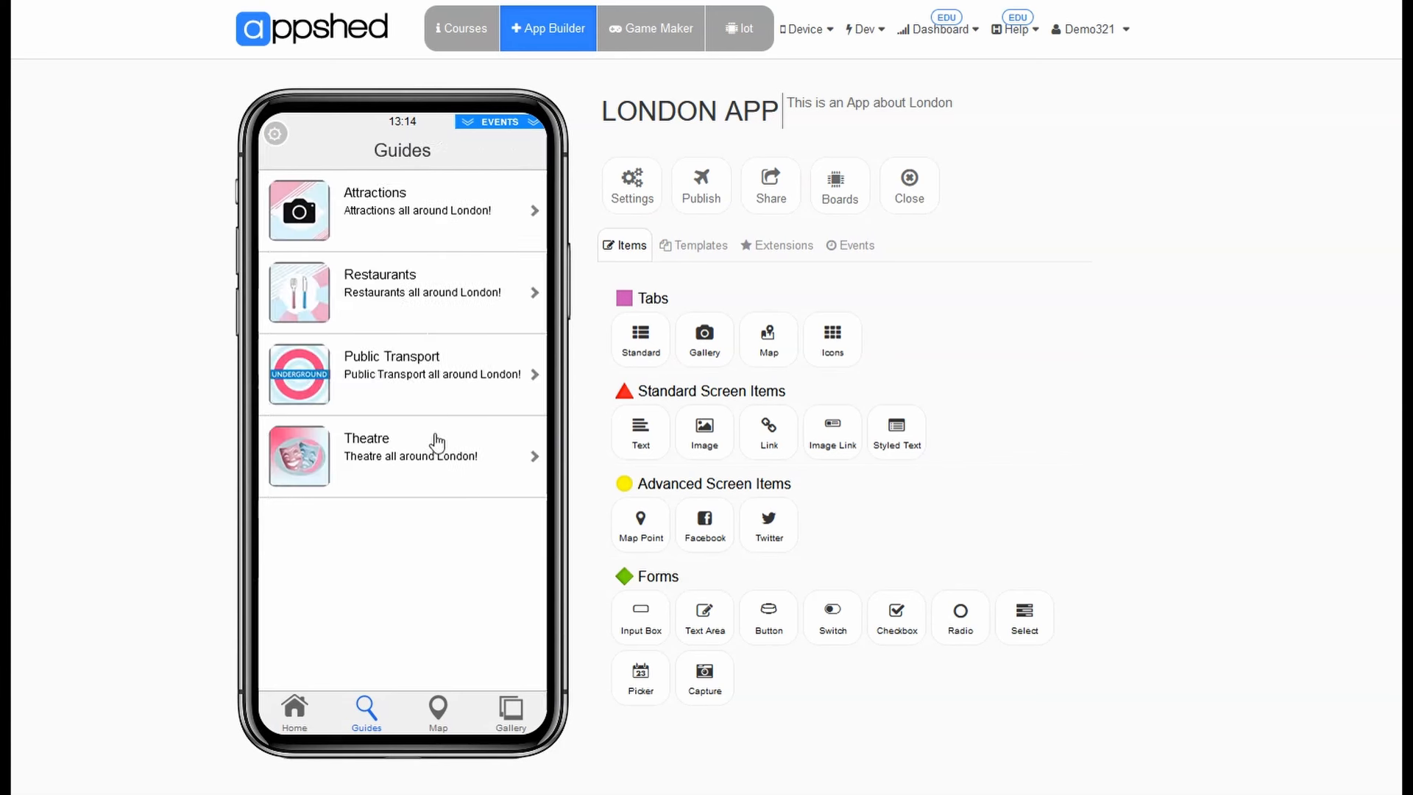
pyautogui.click(435, 442)
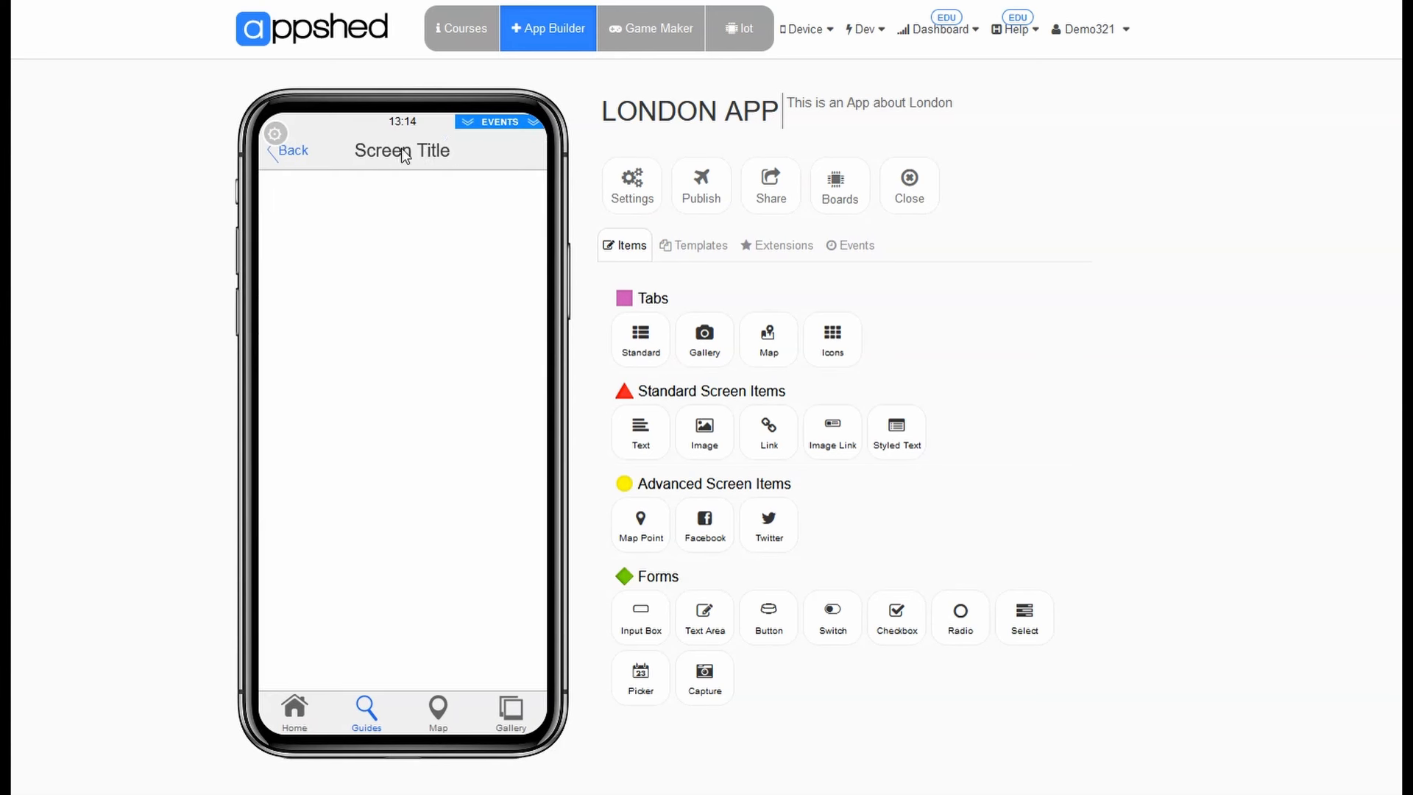
pyautogui.click(302, 152)
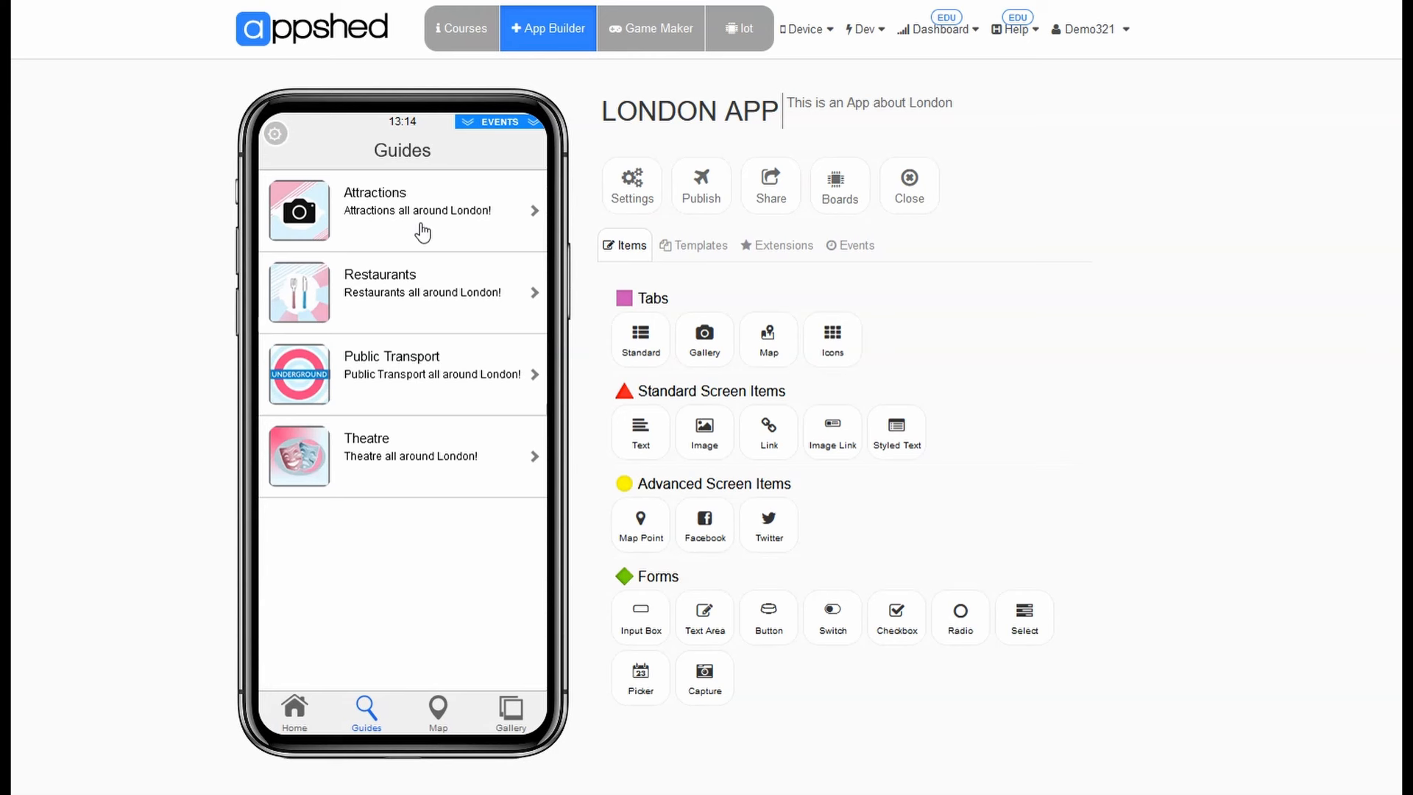
# Navigate into the screen linked from the Attractions item, set its header to Attractions, and save it.
pyautogui.click(421, 233)
pyautogui.click(446, 244)
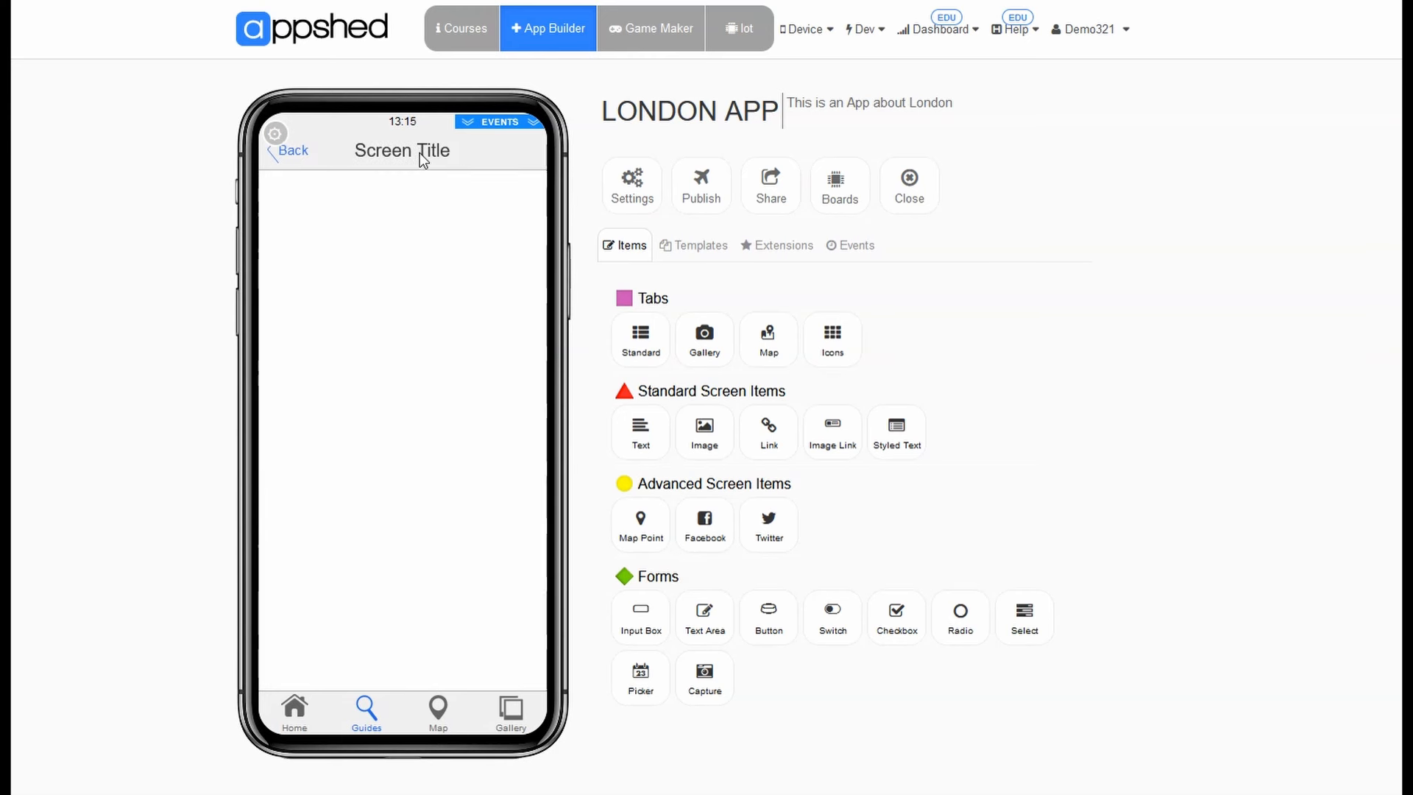
pyautogui.click(419, 152)
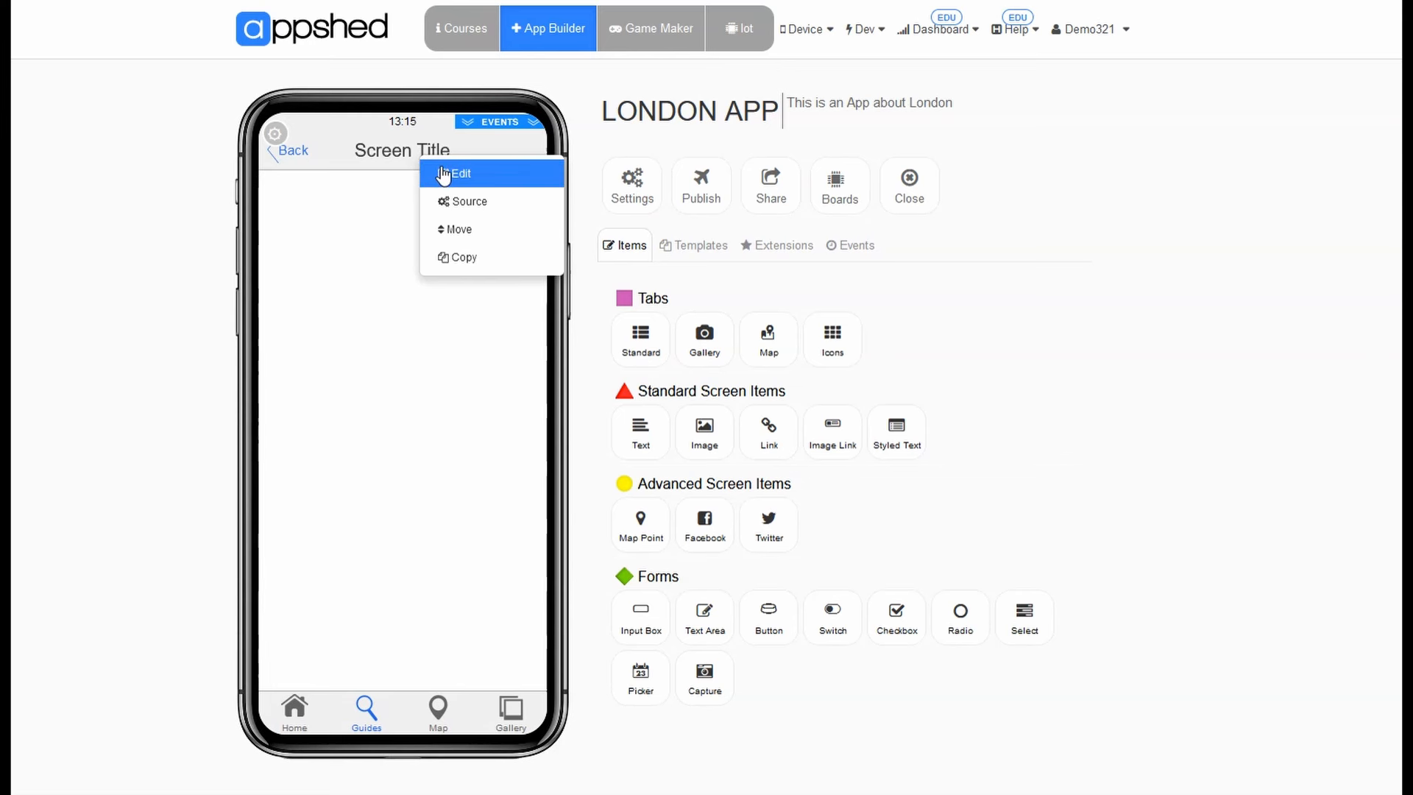
pyautogui.click(444, 174)
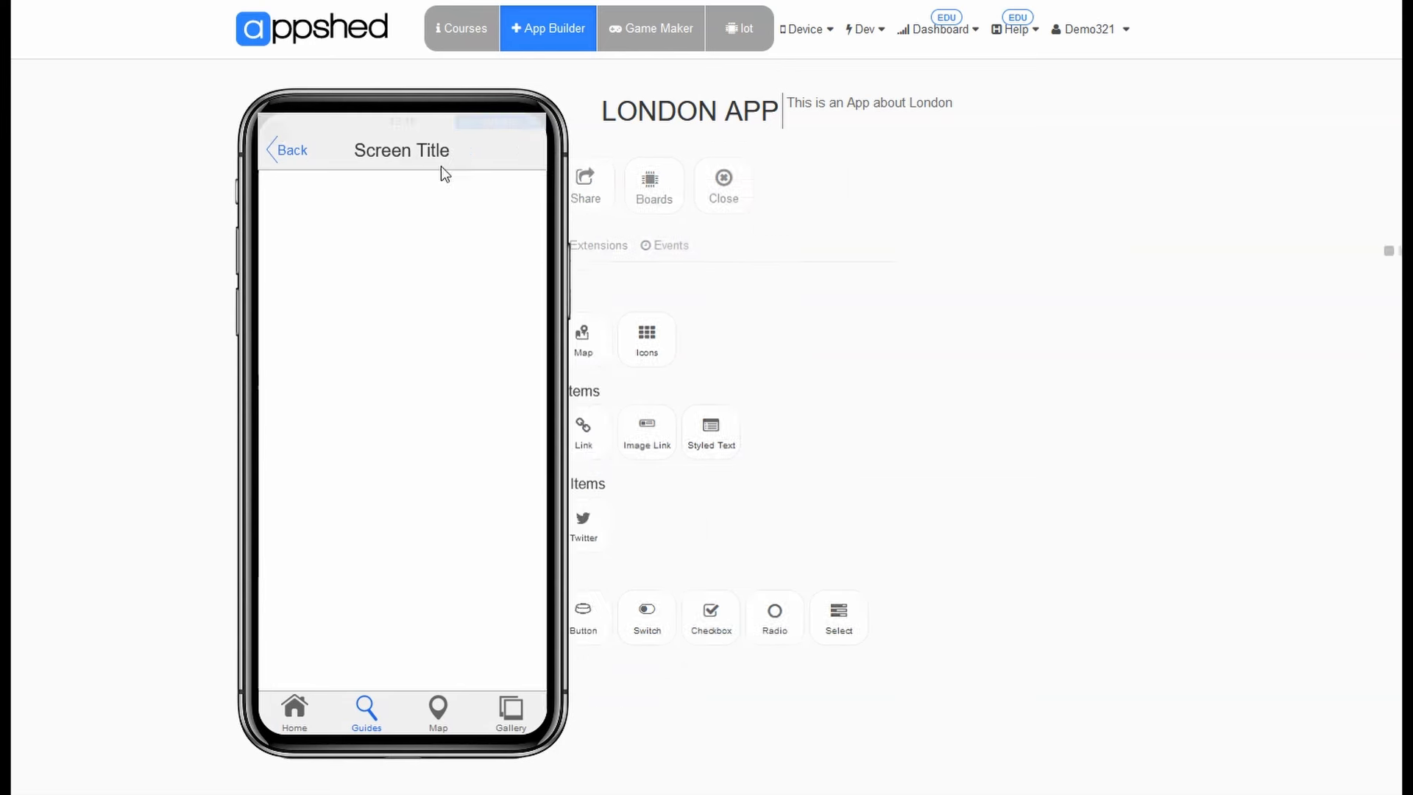
pyautogui.tripleClick(773, 238)
pyautogui.write('A')
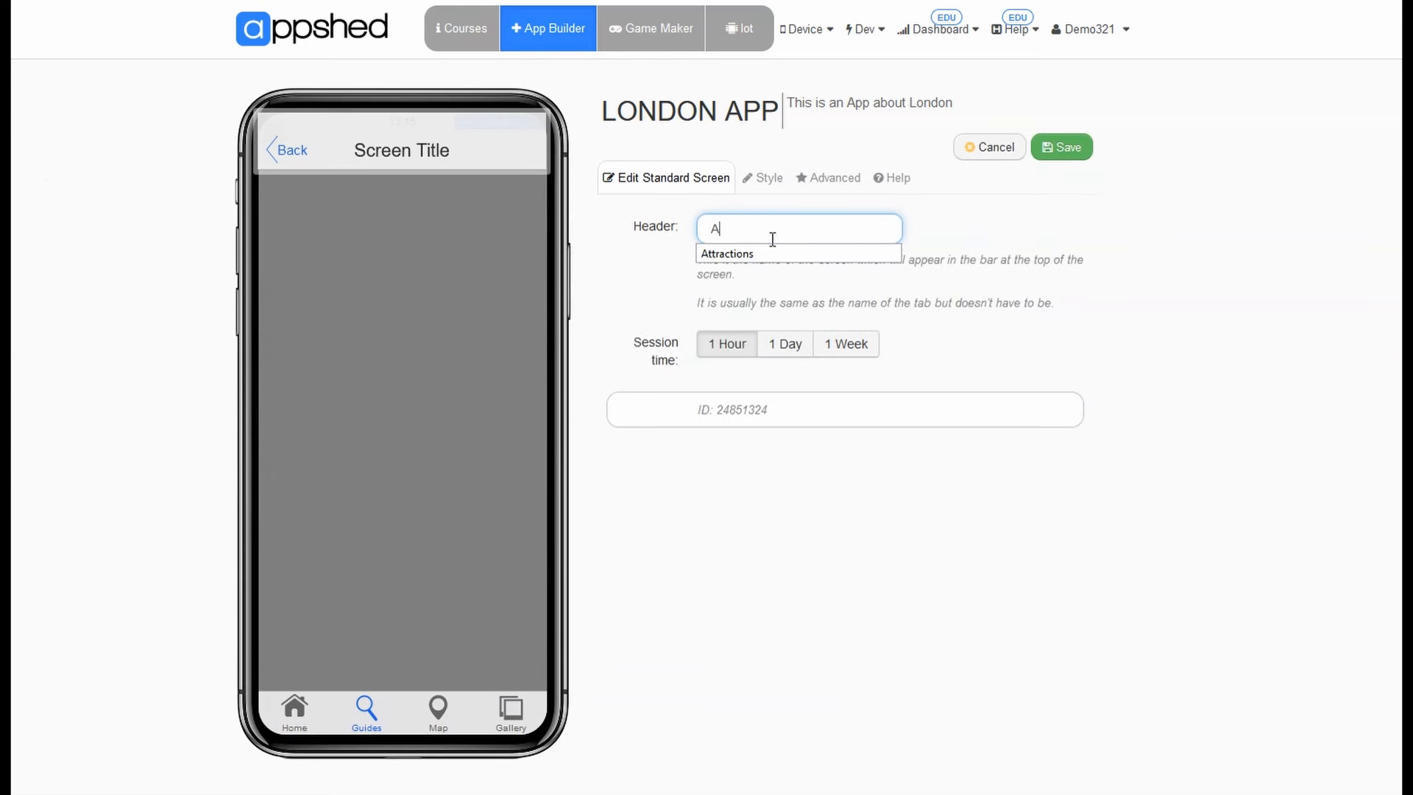
pyautogui.write('ttra')
pyautogui.click(757, 253)
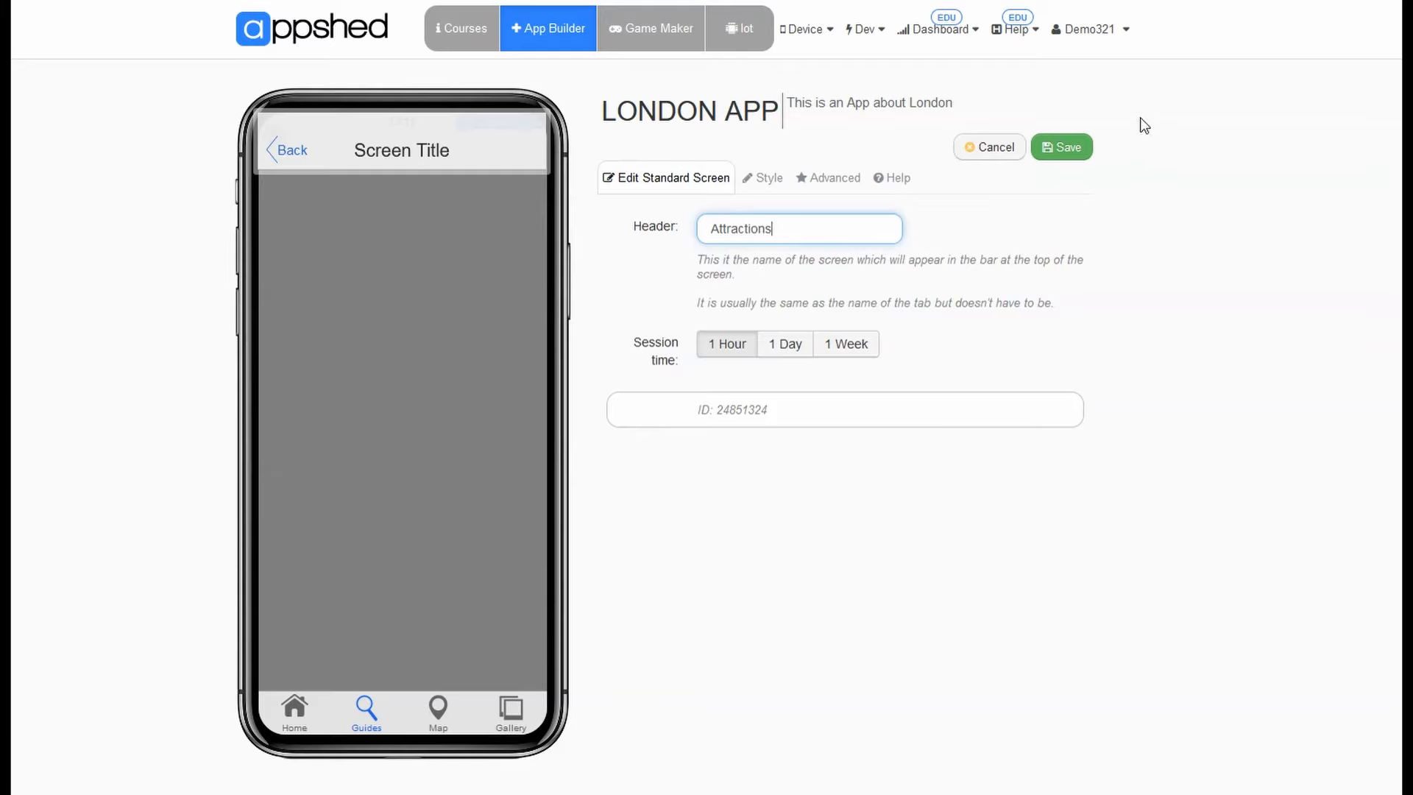
pyautogui.click(1084, 148)
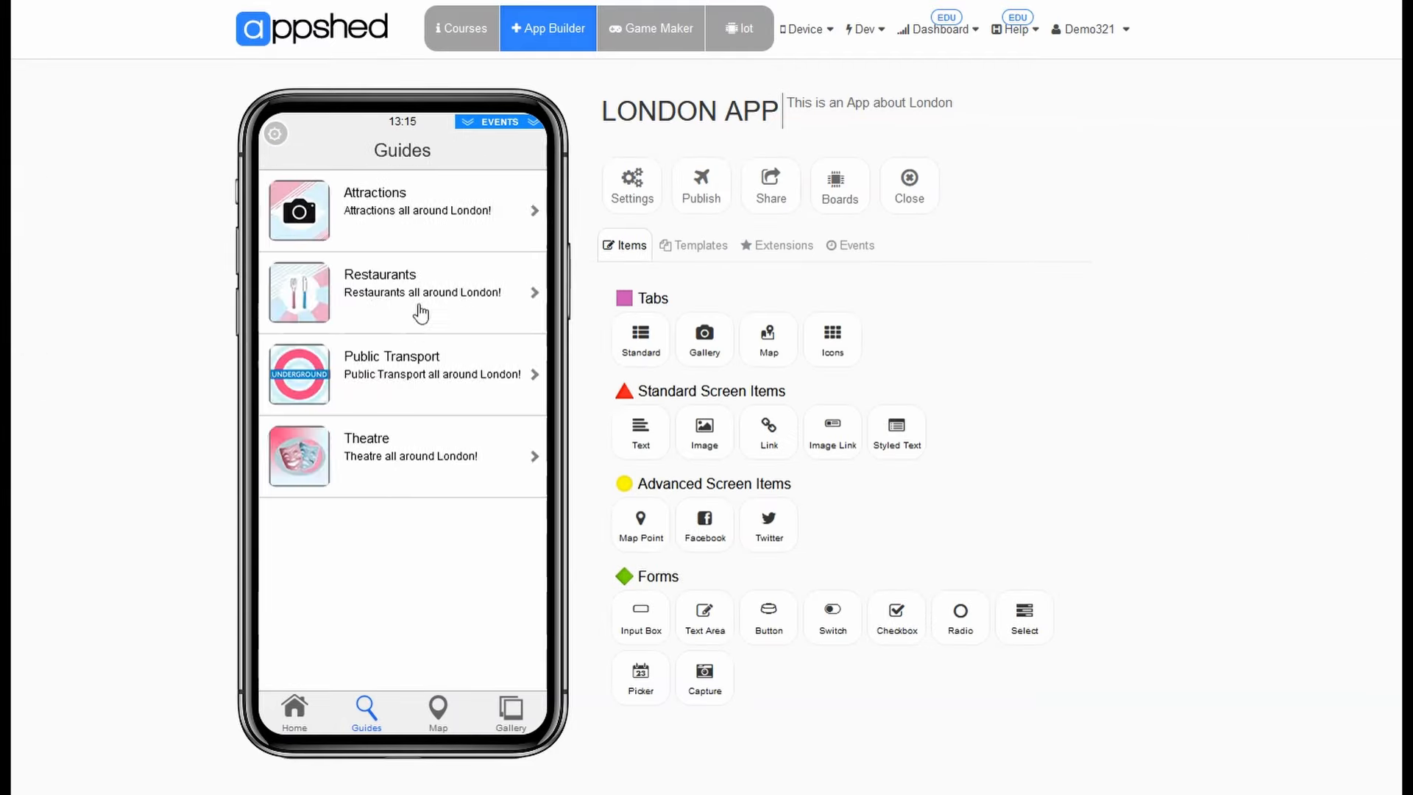
# Add and save a Text item on the Attractions screen beginning "London has some incredible attractions with everything from world-class museums to Big Ben".
pyautogui.click(410, 298)
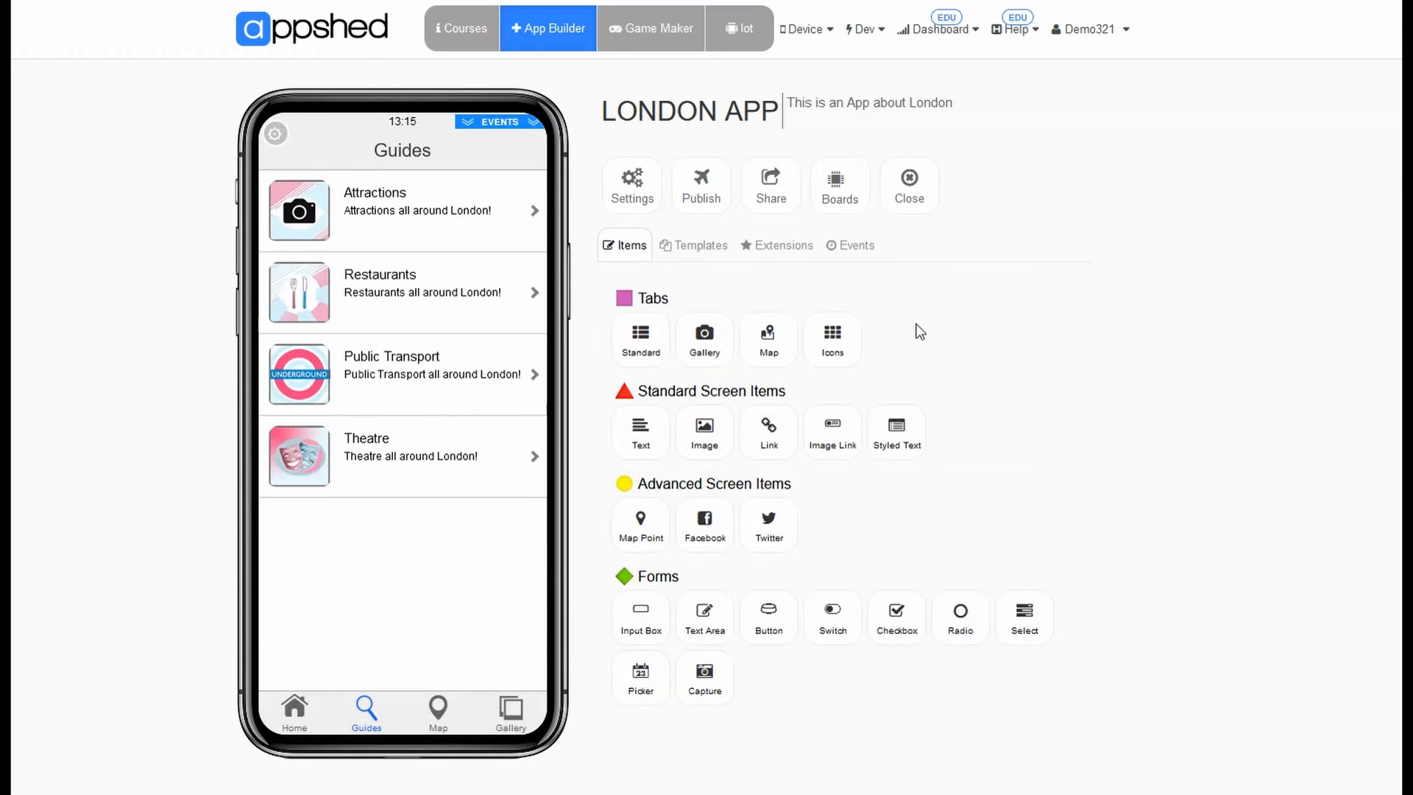
pyautogui.click(426, 210)
pyautogui.click(512, 228)
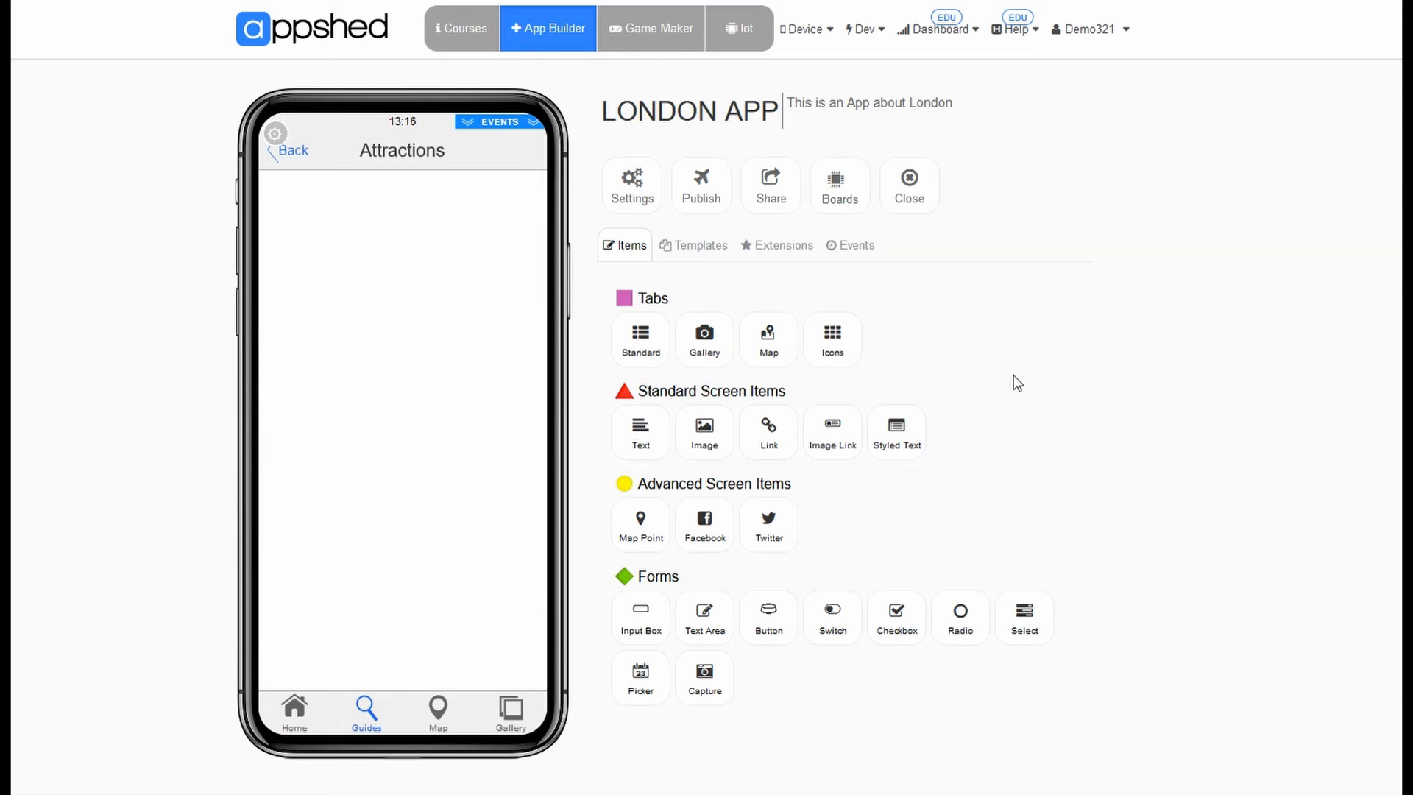
pyautogui.click(616, 435)
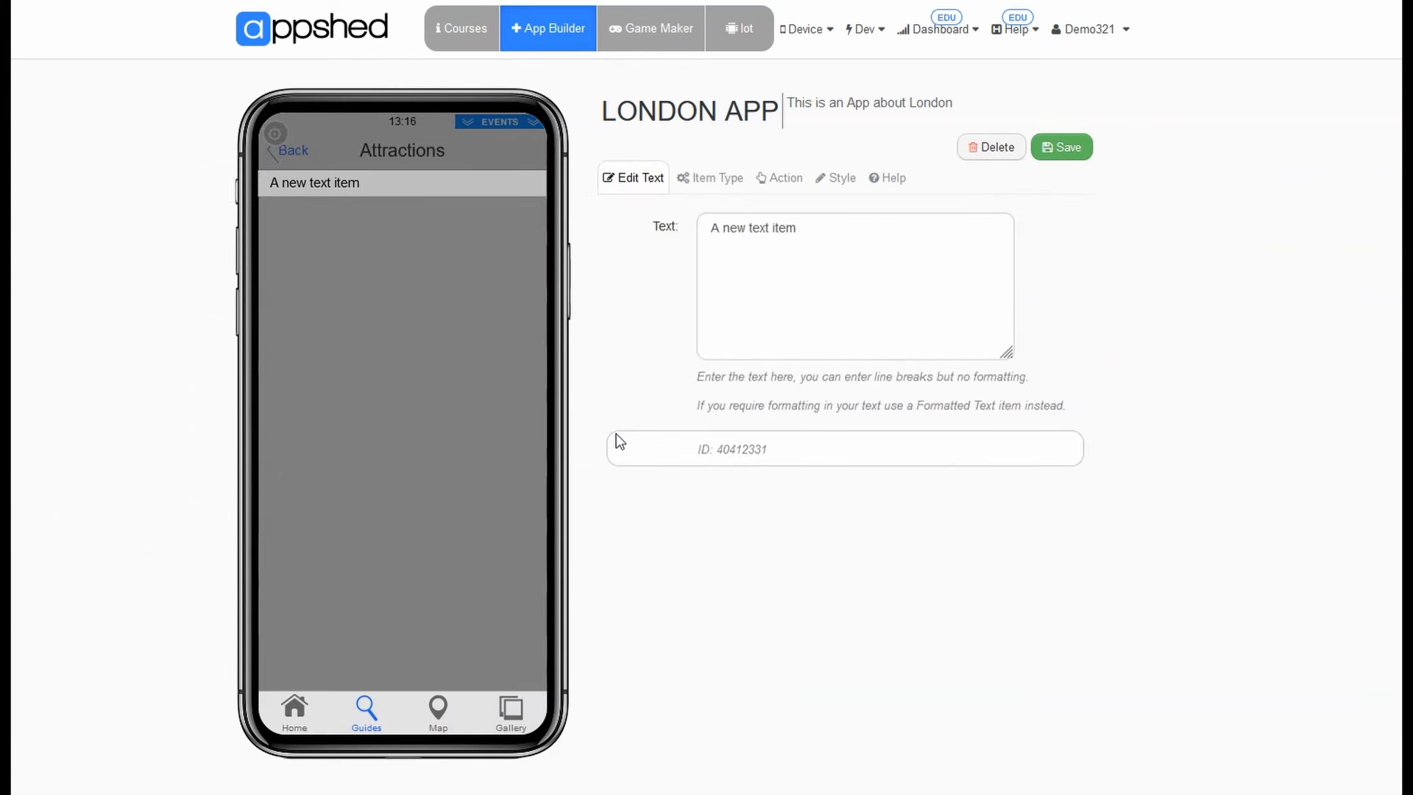
pyautogui.tripleClick(827, 231)
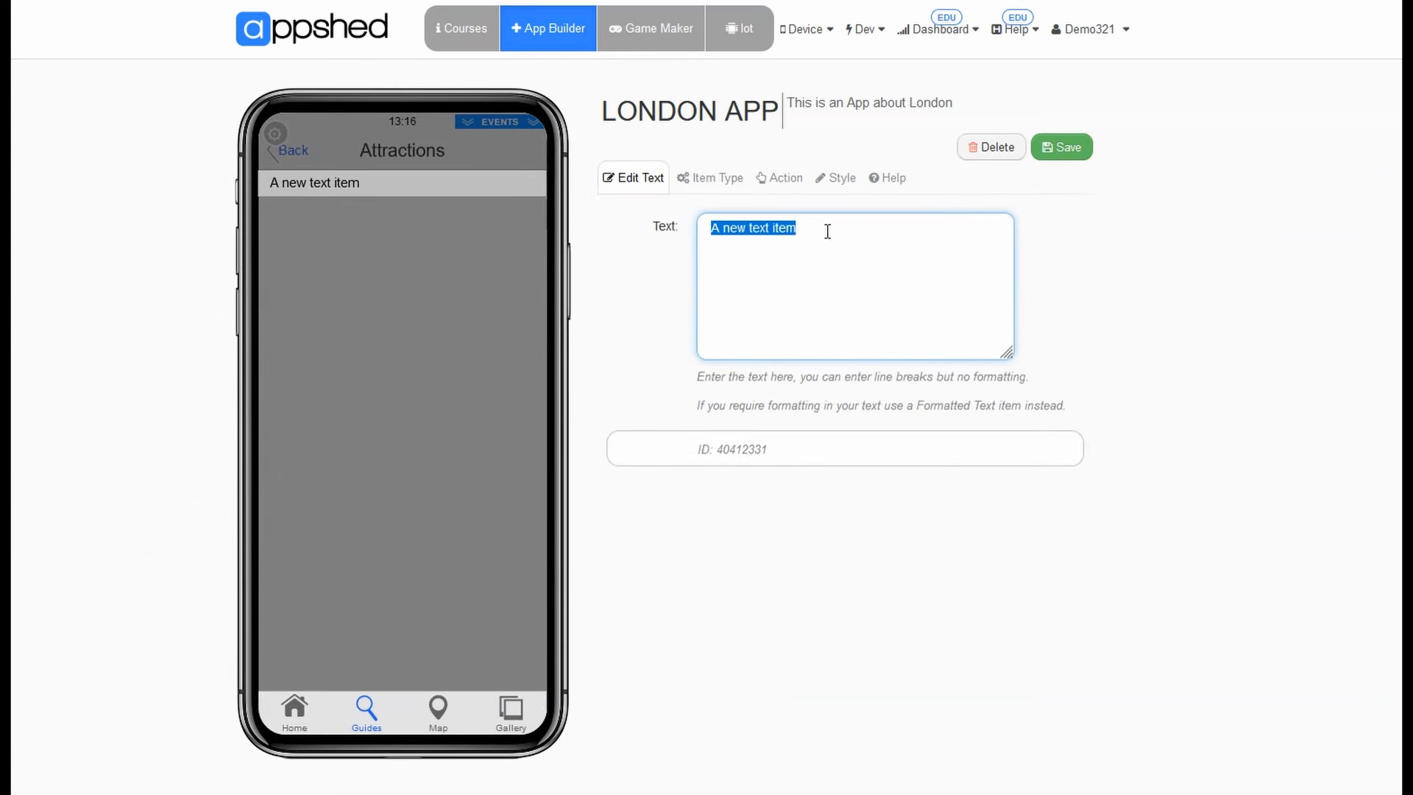
pyautogui.write('London has some incredible attractions with everything from world-class museums to Big Ben and the London Eye. Visitors can spend days wandering around finding incredible locations.')
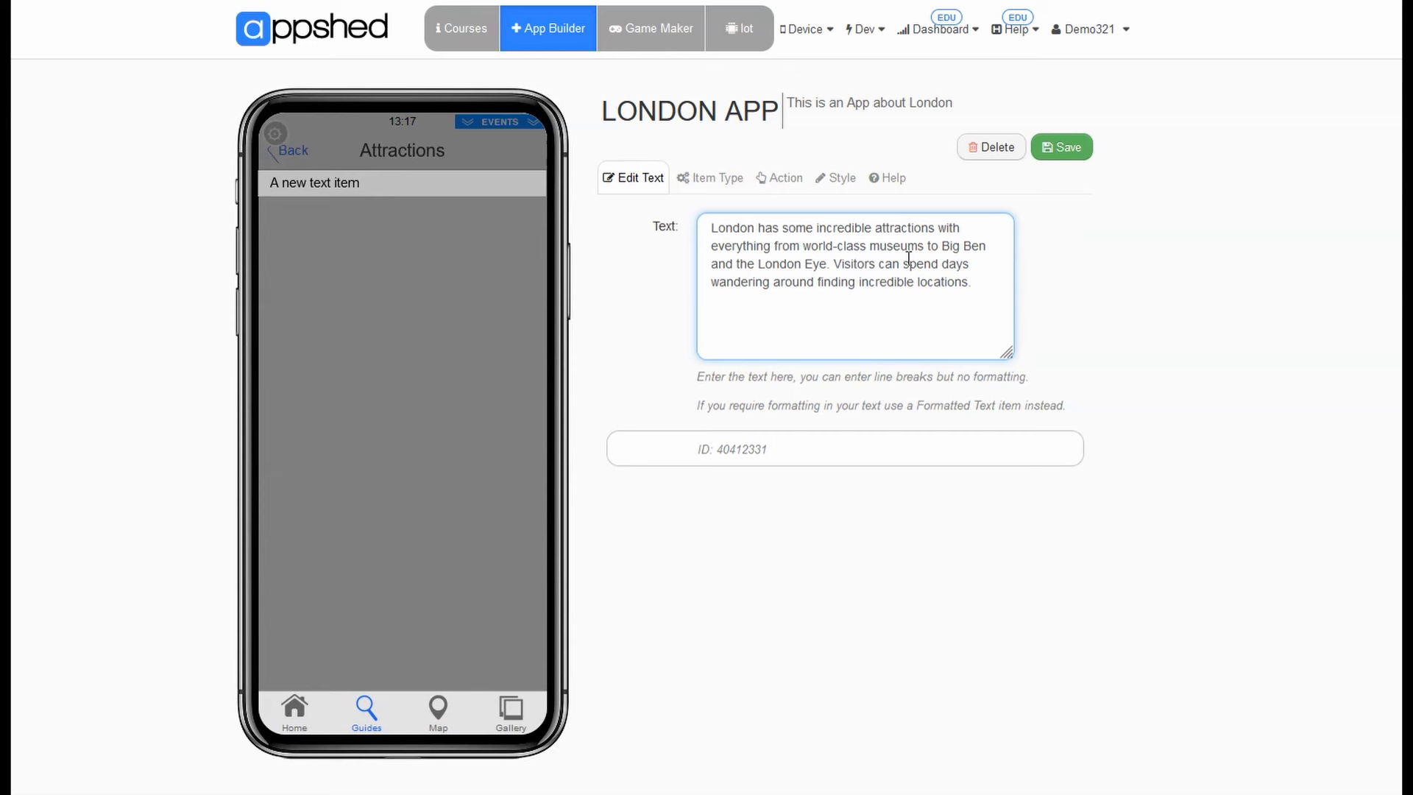
pyautogui.click(1048, 162)
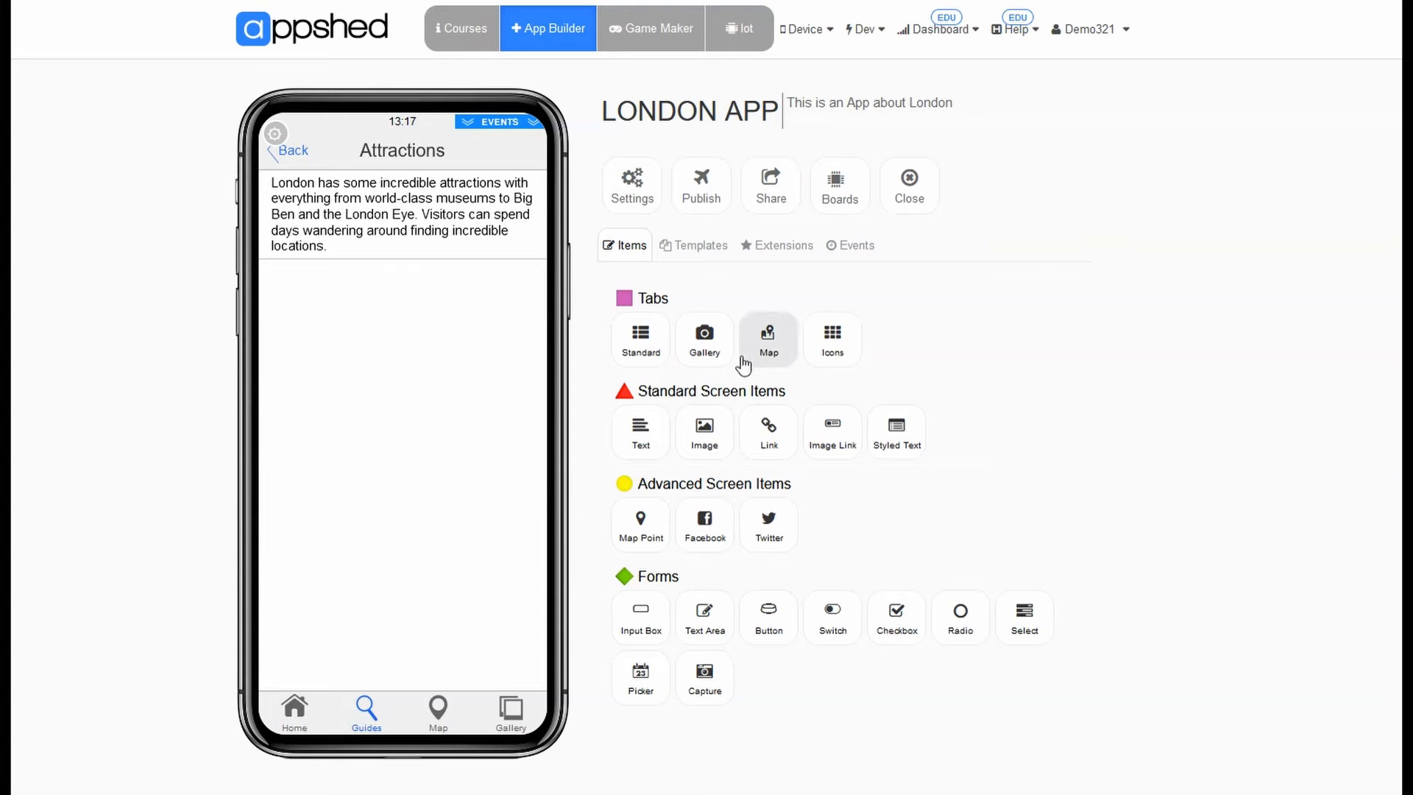
# Add an Image item below the text on the Attractions screen using photos-big-ben.jpg from the London App folder, and save it.
pyautogui.click(707, 436)
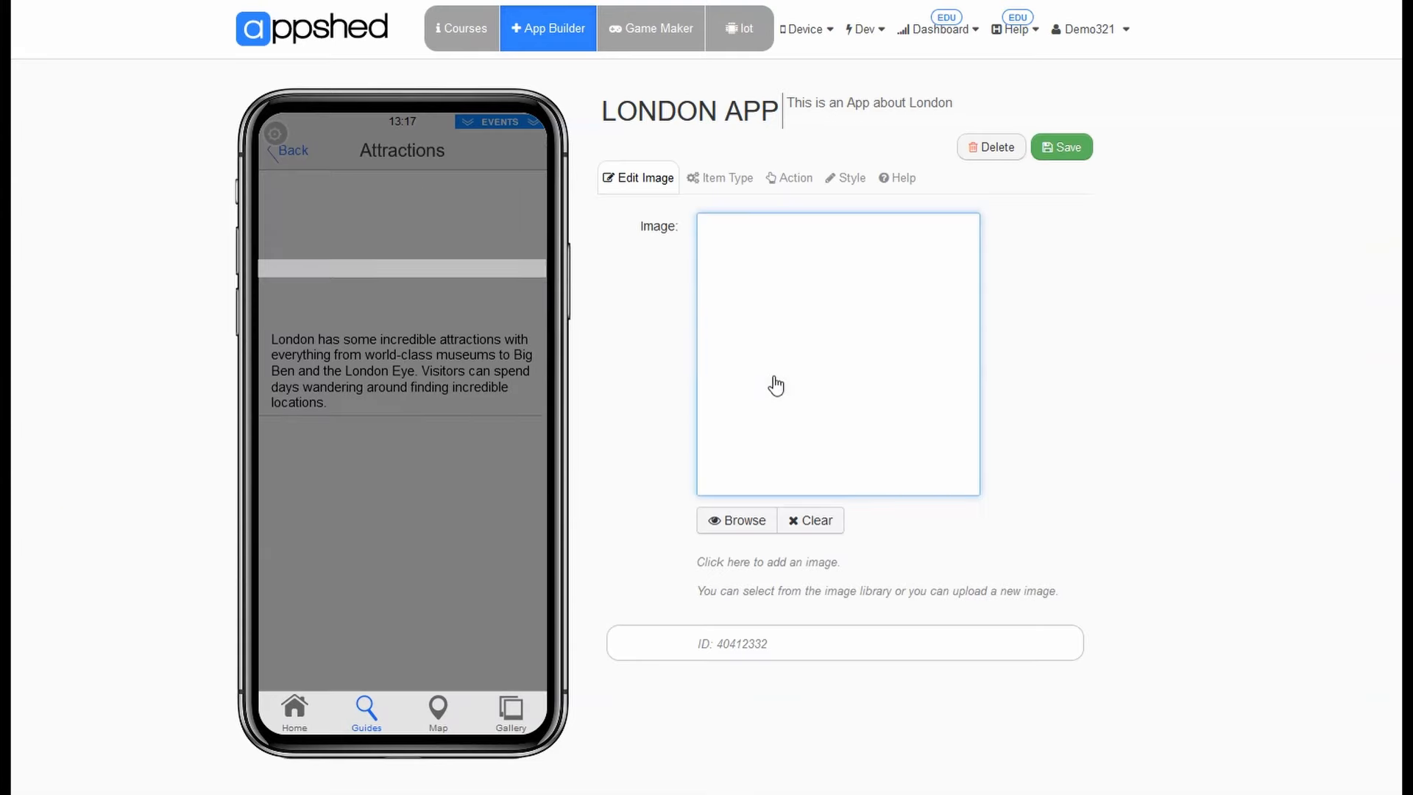
pyautogui.click(741, 521)
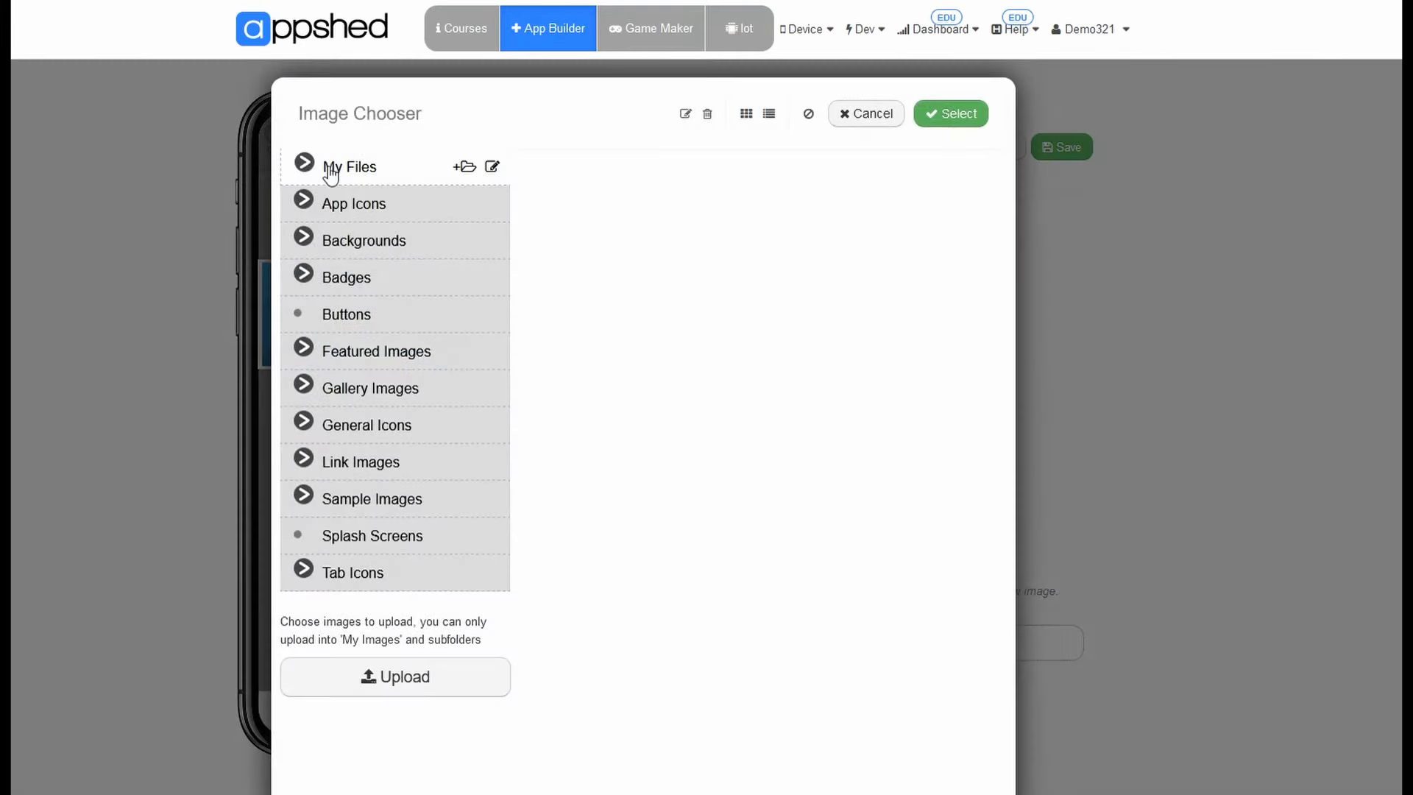
pyautogui.click(330, 174)
pyautogui.click(418, 211)
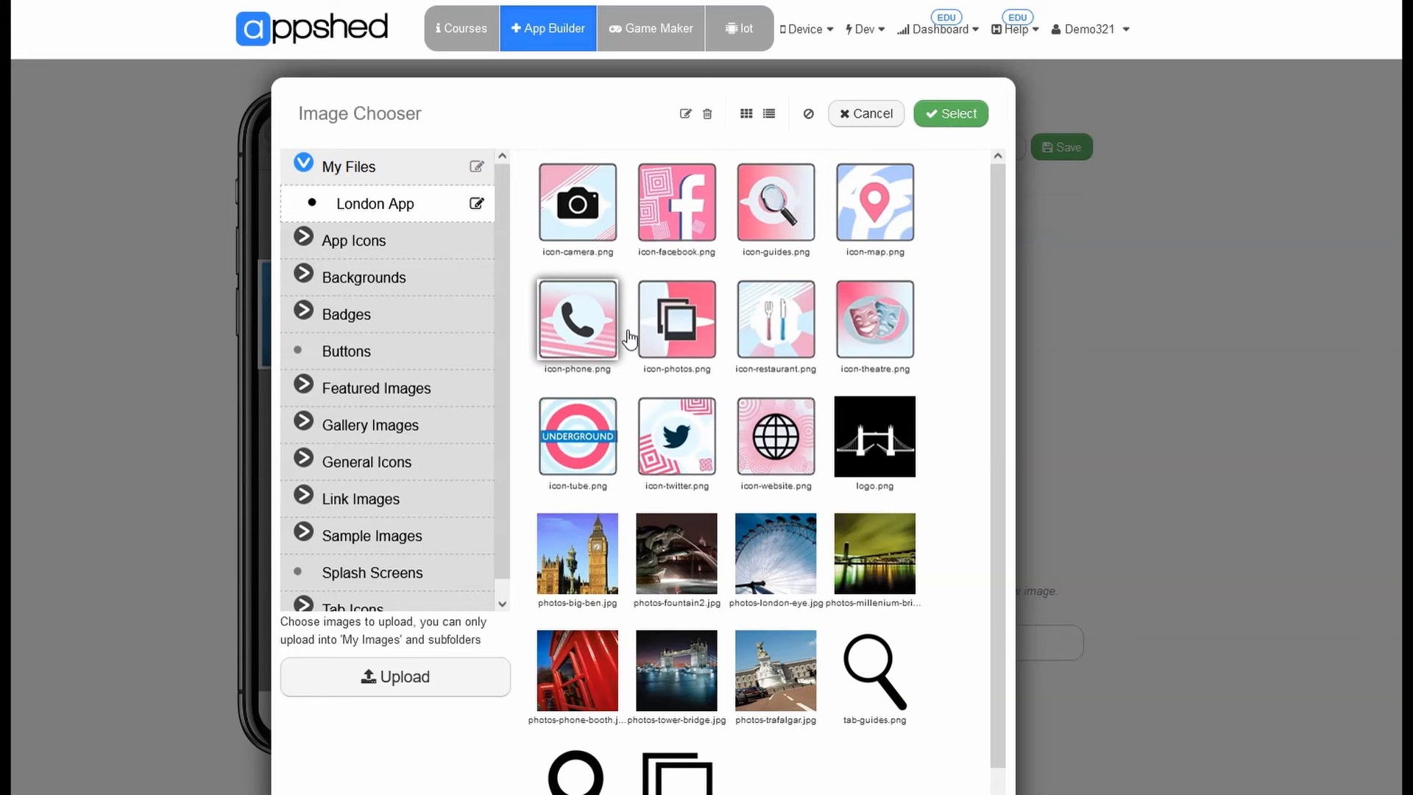
pyautogui.click(592, 557)
pyautogui.click(951, 115)
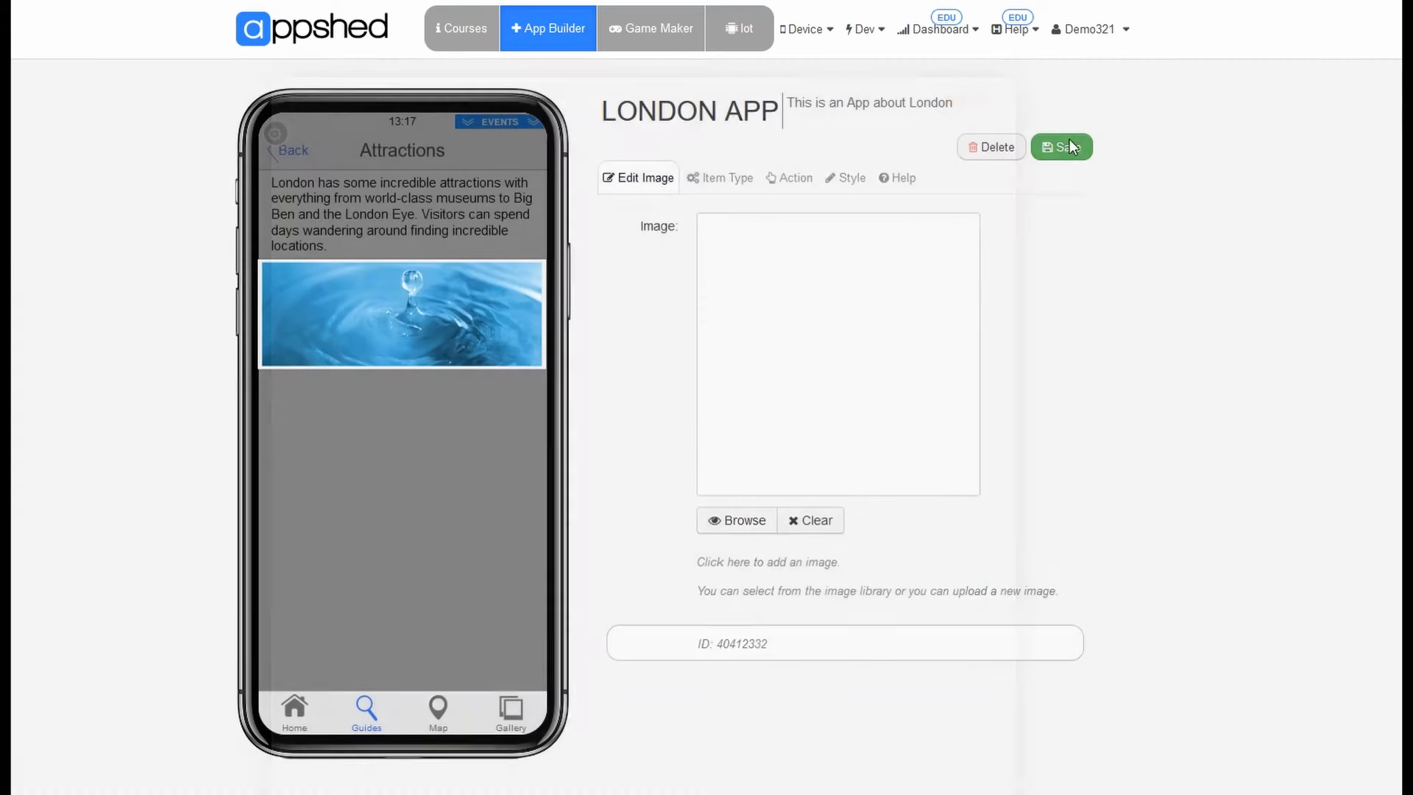
pyautogui.click(1070, 146)
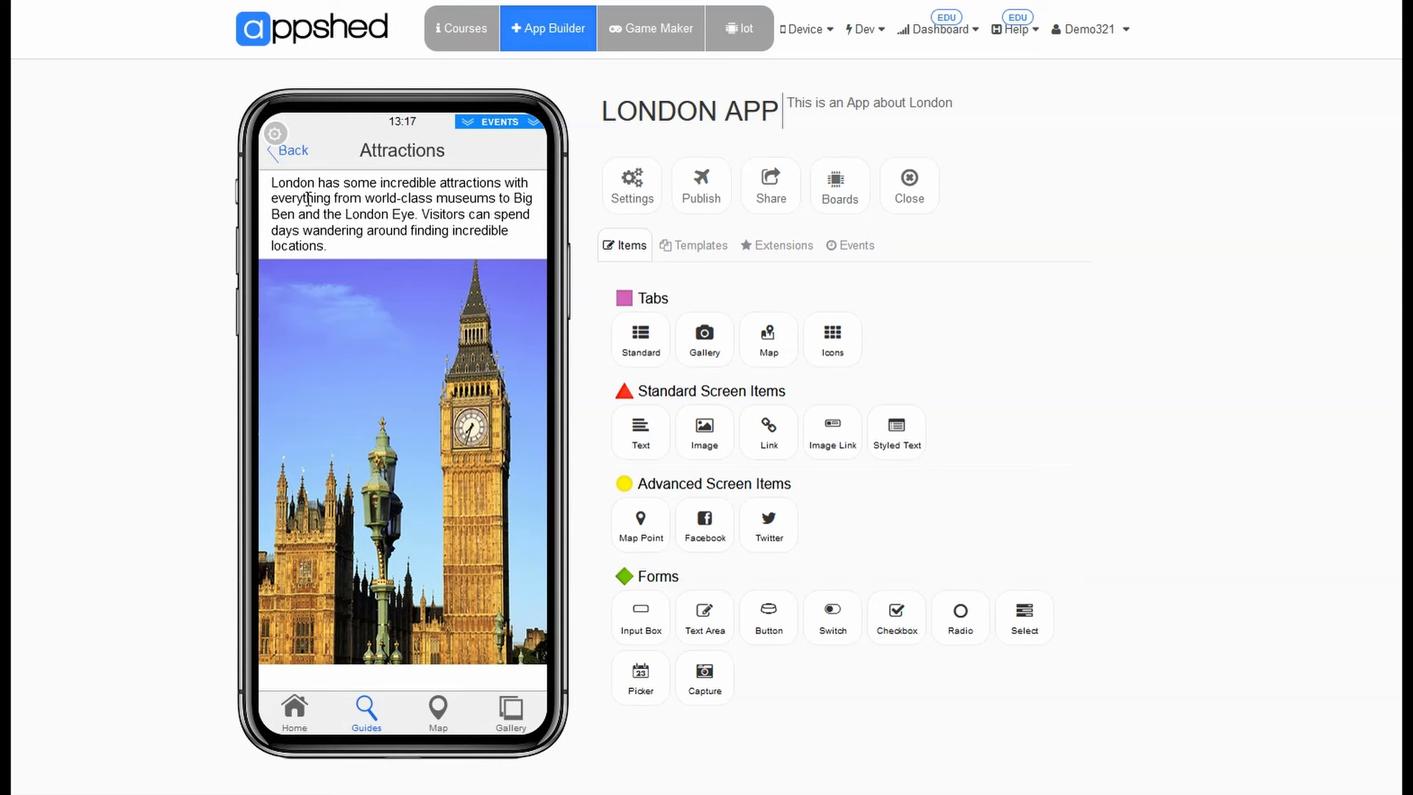
# Add a Map Point on the Map screen titled Big Ben with the subtitle "Clock Tower of the Palace of Westminster".
pyautogui.click(439, 715)
pyautogui.click(476, 732)
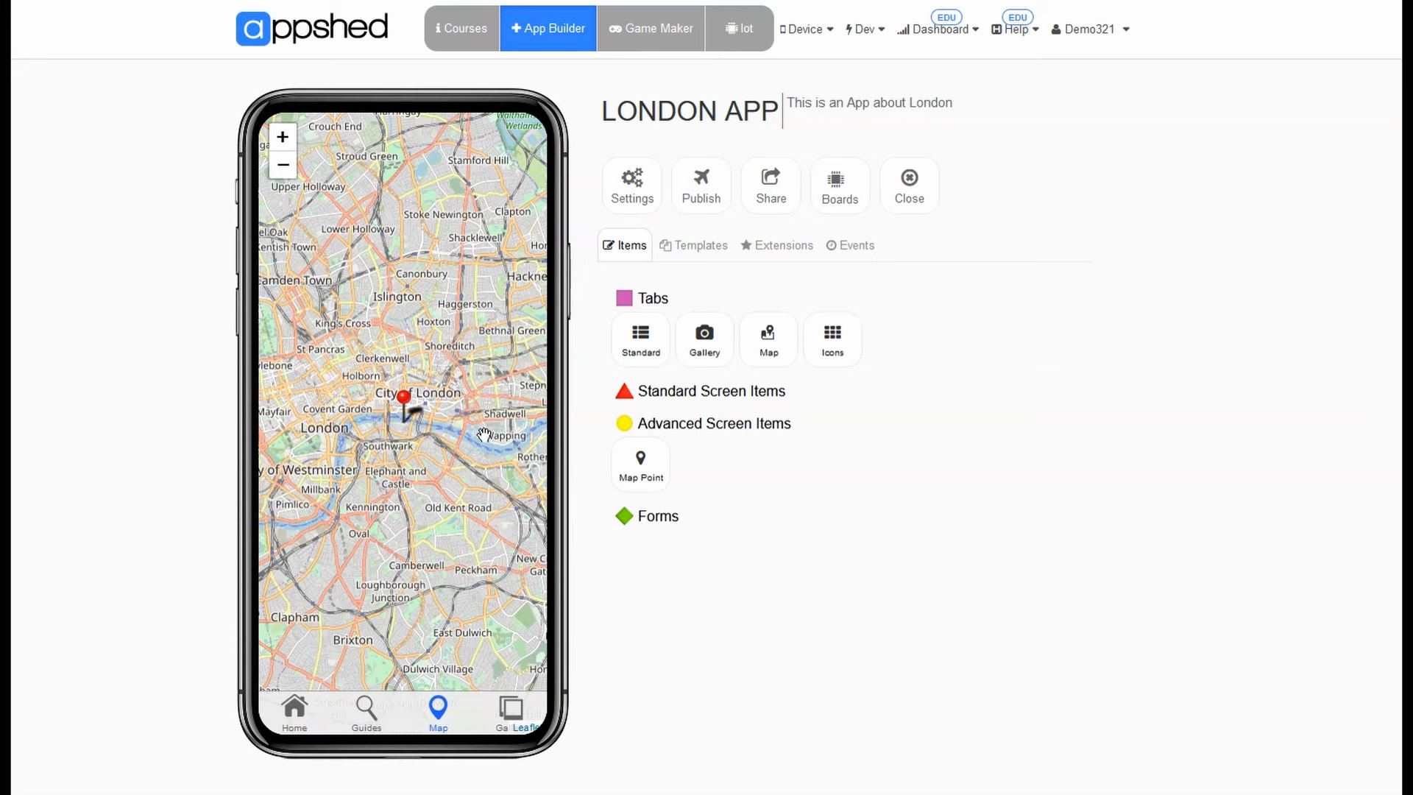
pyautogui.click(644, 460)
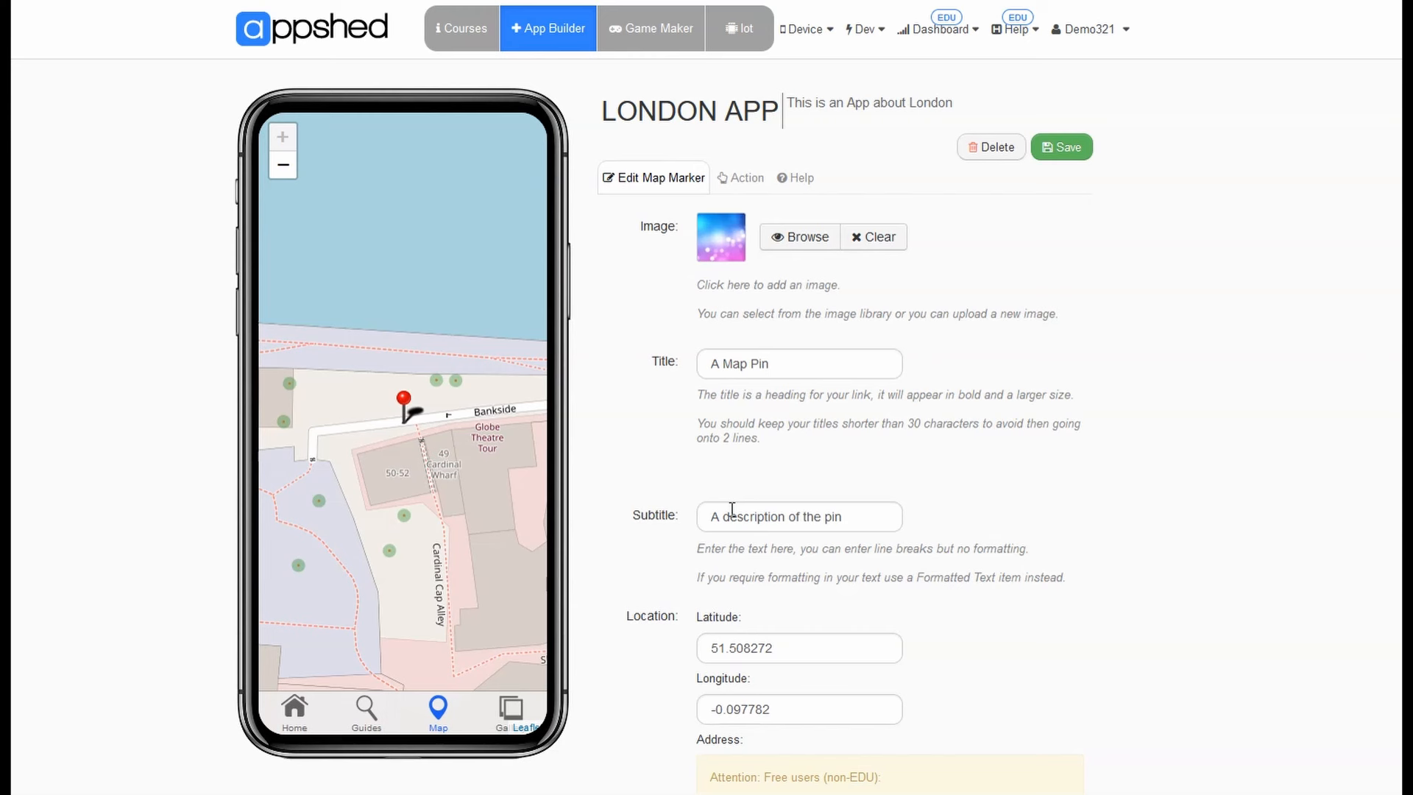
pyautogui.tripleClick(771, 376)
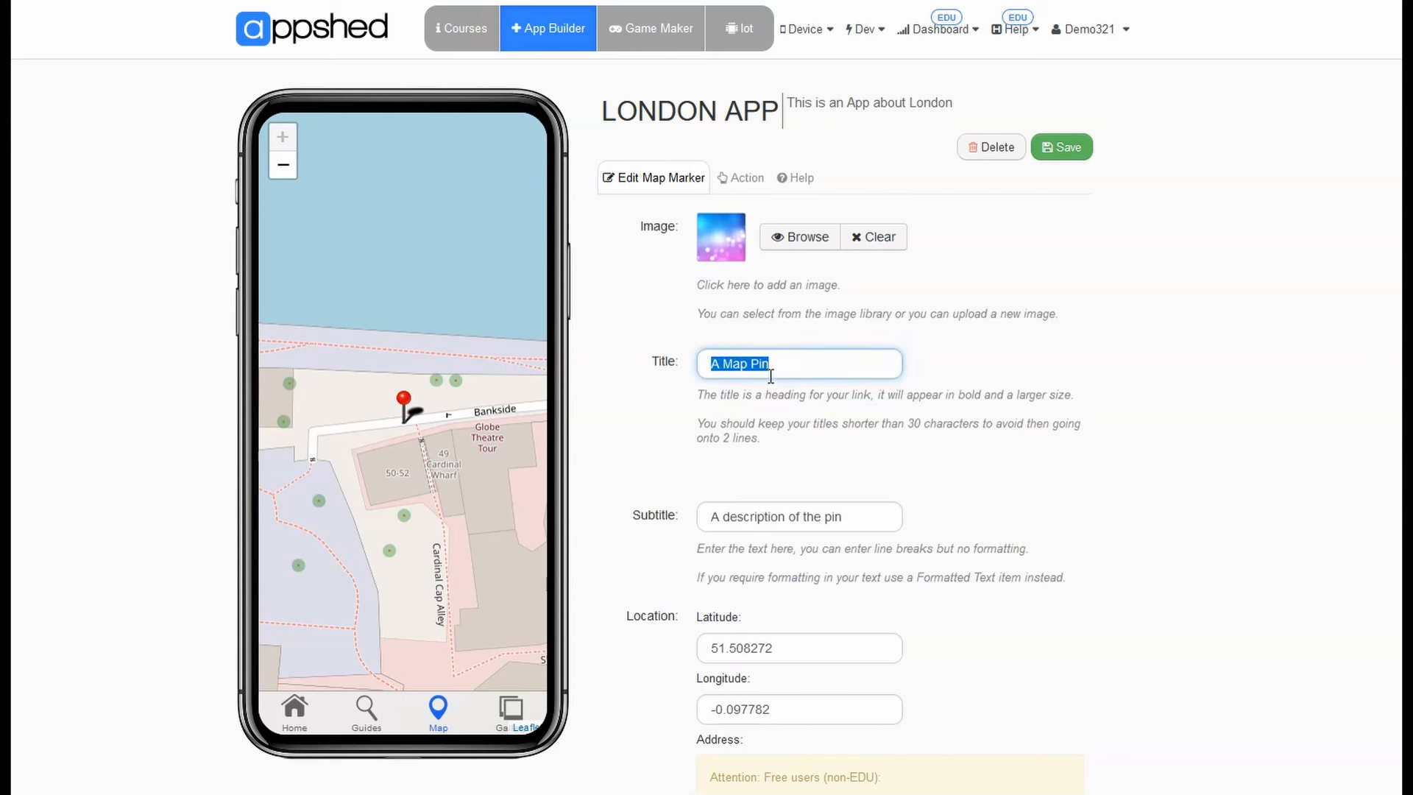
pyautogui.write('Big Ben')
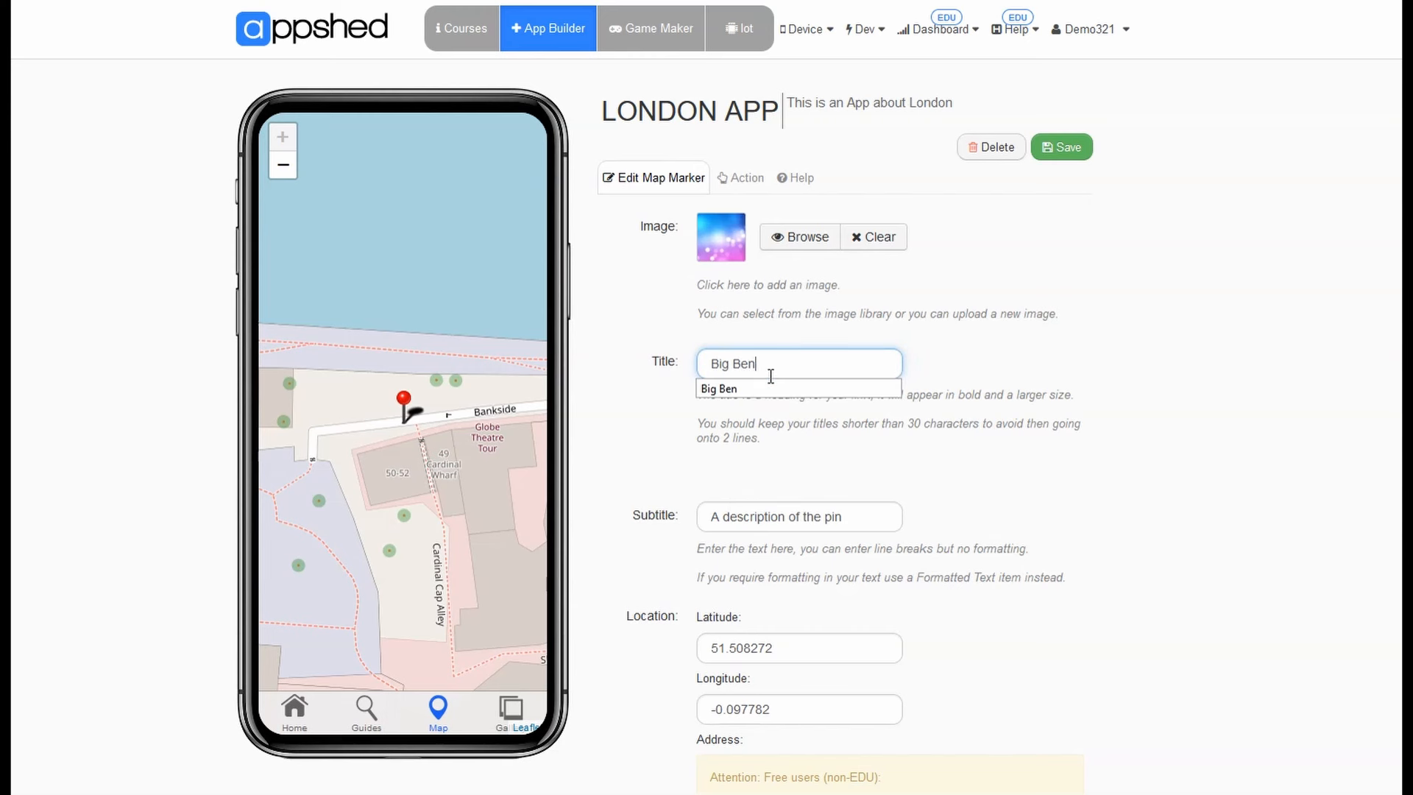
pyautogui.press('Tab')
pyautogui.write('Towe')
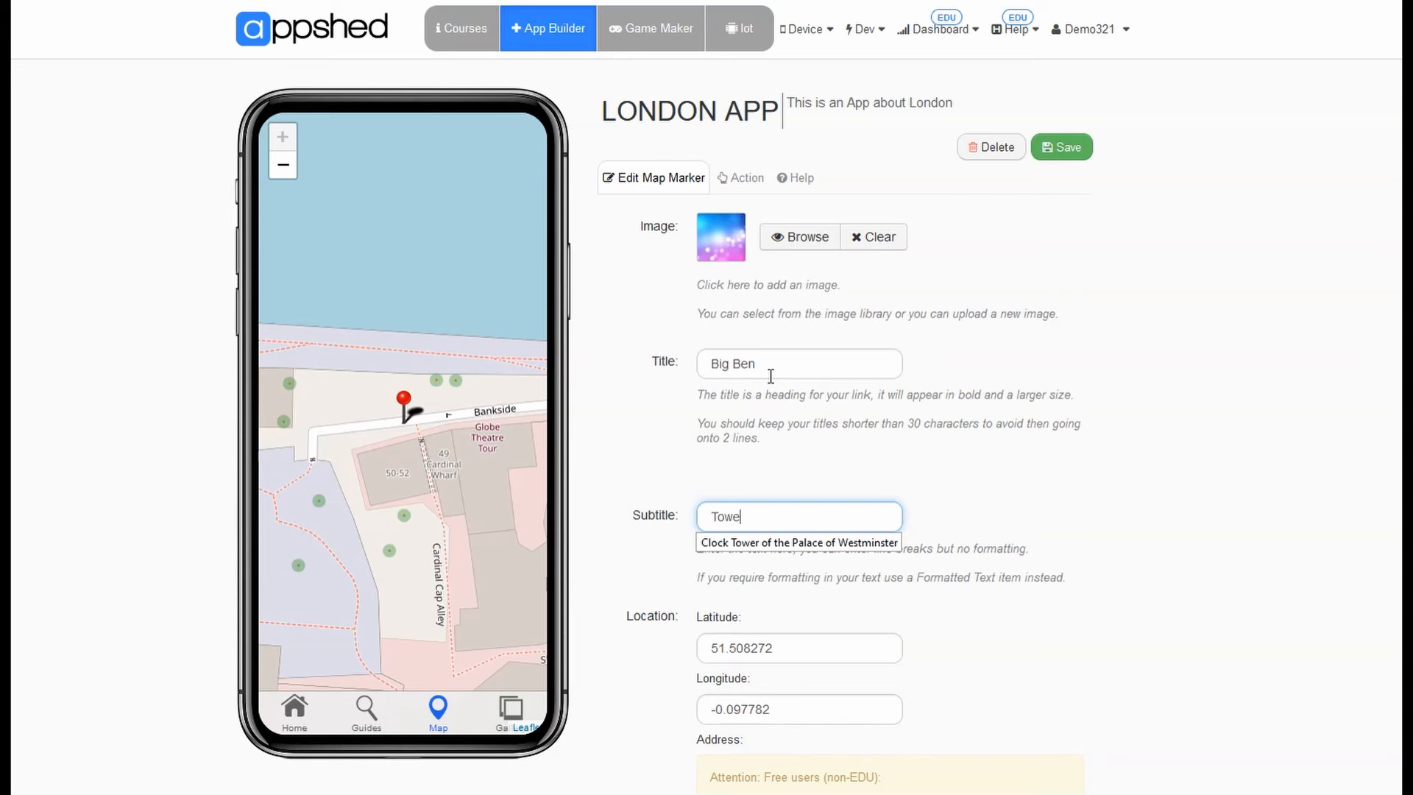
pyautogui.write('r')
pyautogui.press('Down')
pyautogui.press('Return')
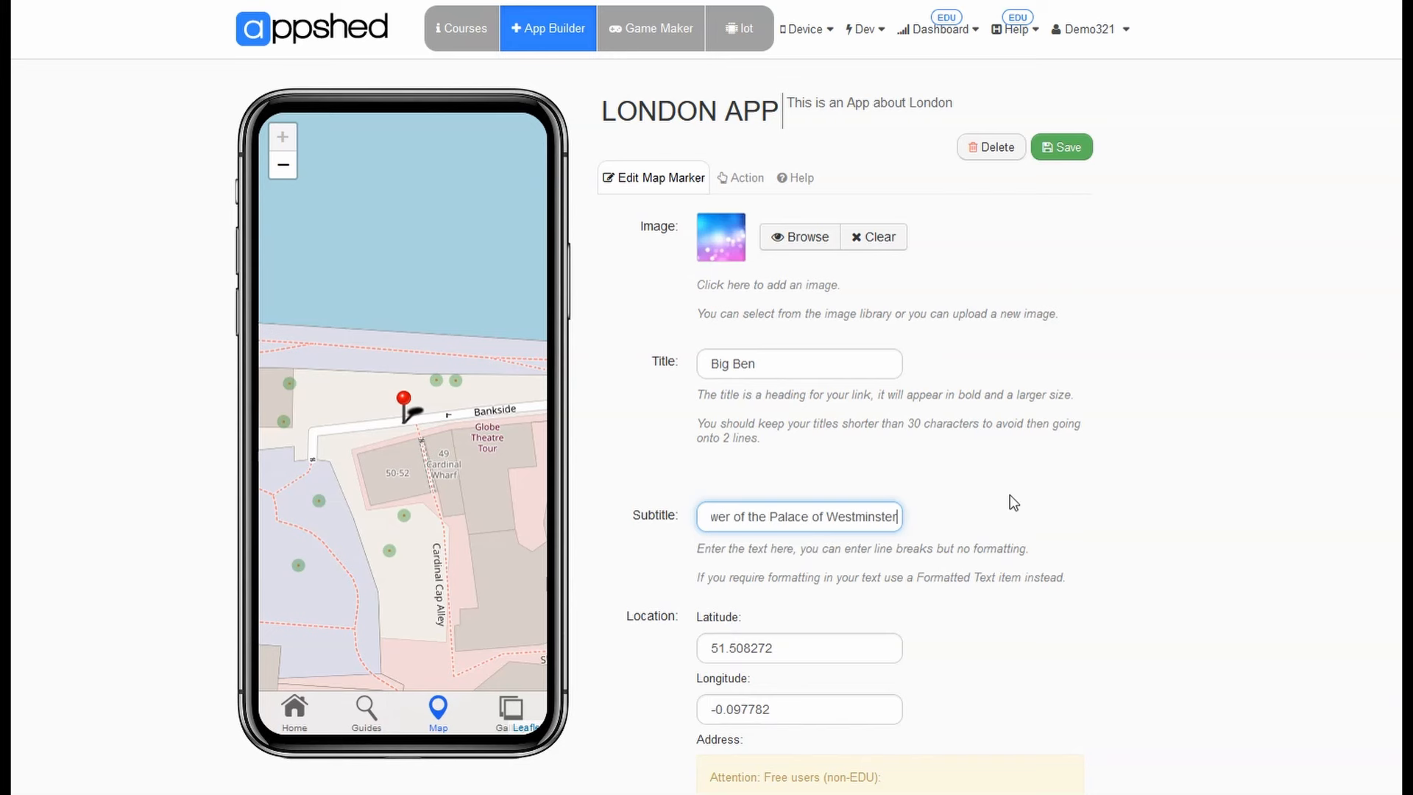
# Set the Big Ben map point's location by finding the address "Big ben", and save the point.
pyautogui.scroll(-5, 1023, 501)
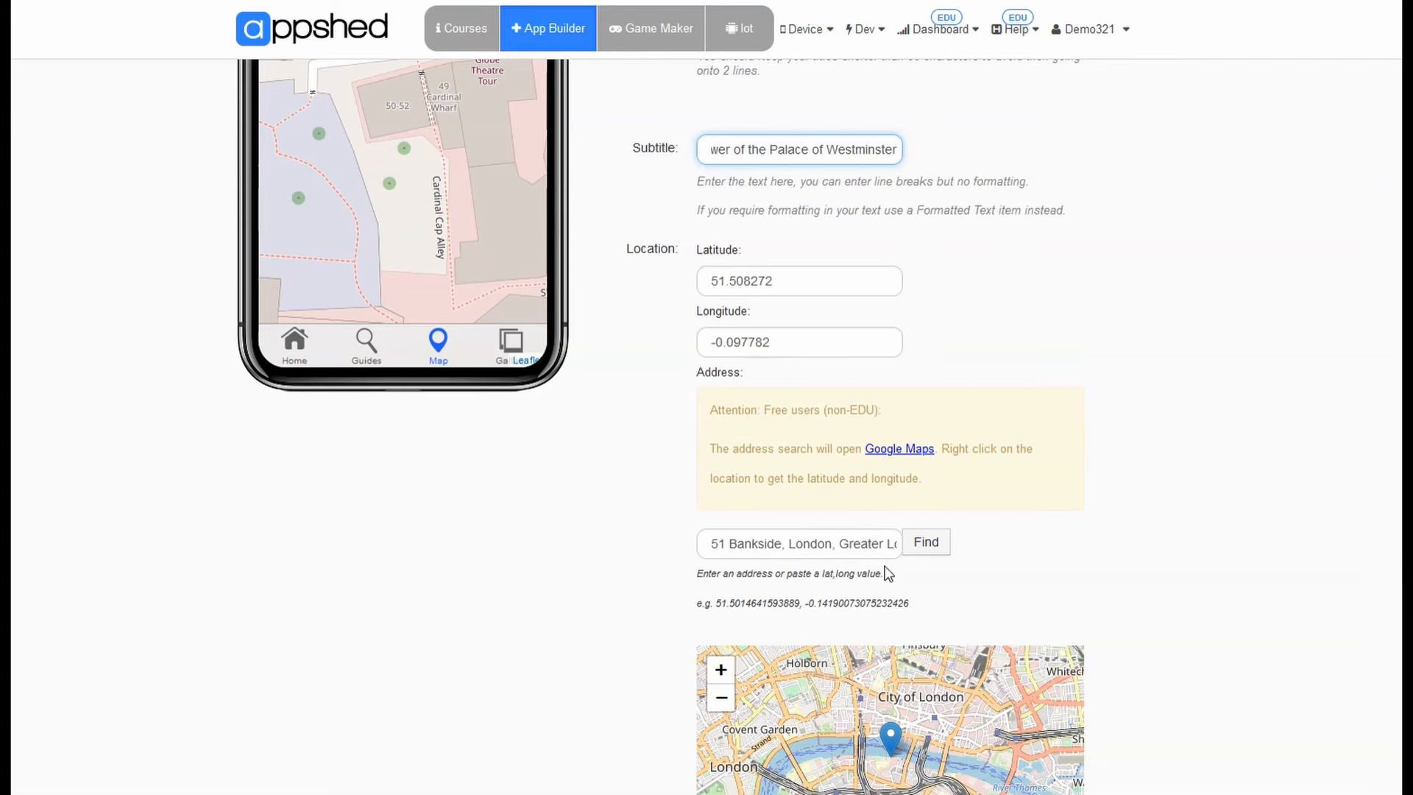
pyautogui.scroll(-2, 889, 573)
pyautogui.tripleClick(827, 396)
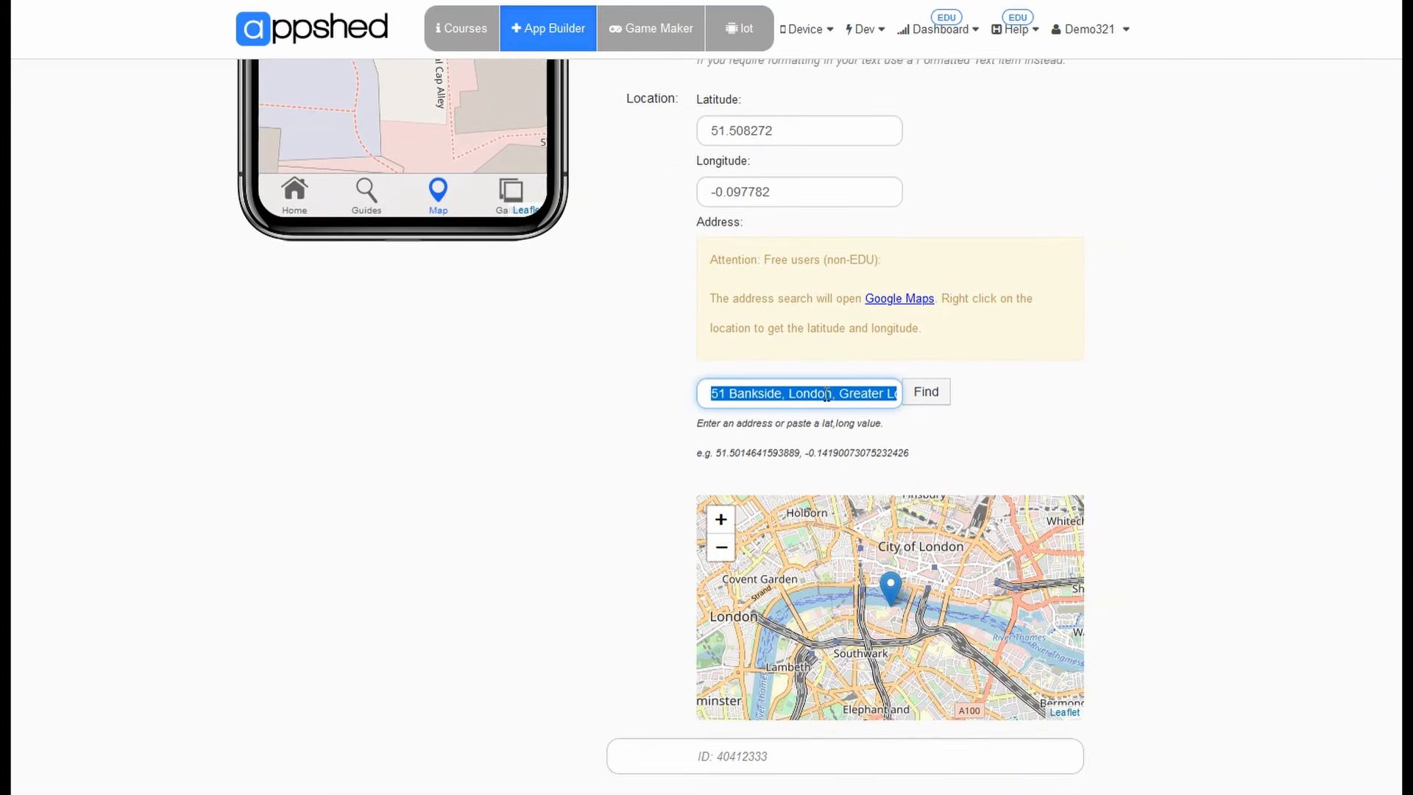
pyautogui.write('Big ben')
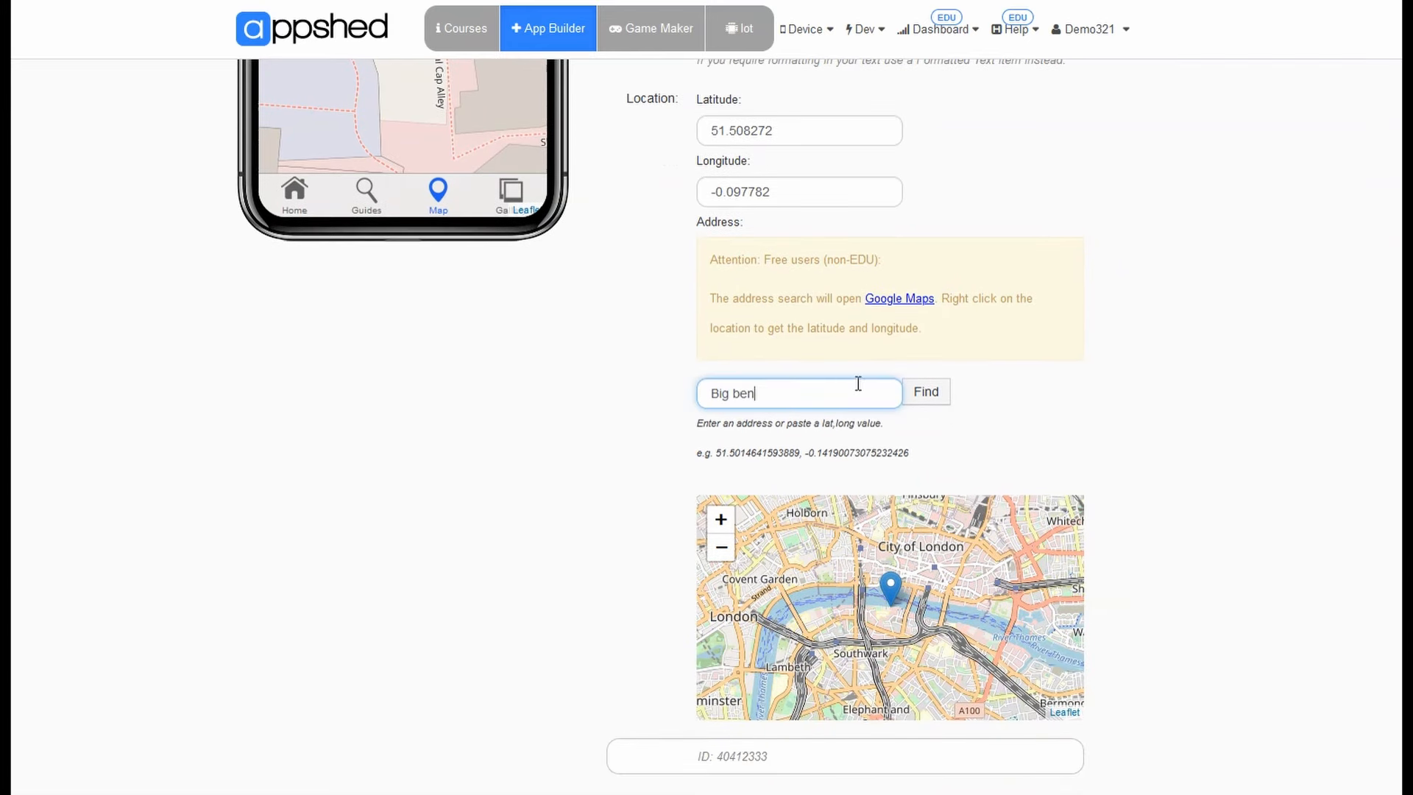
pyautogui.click(926, 392)
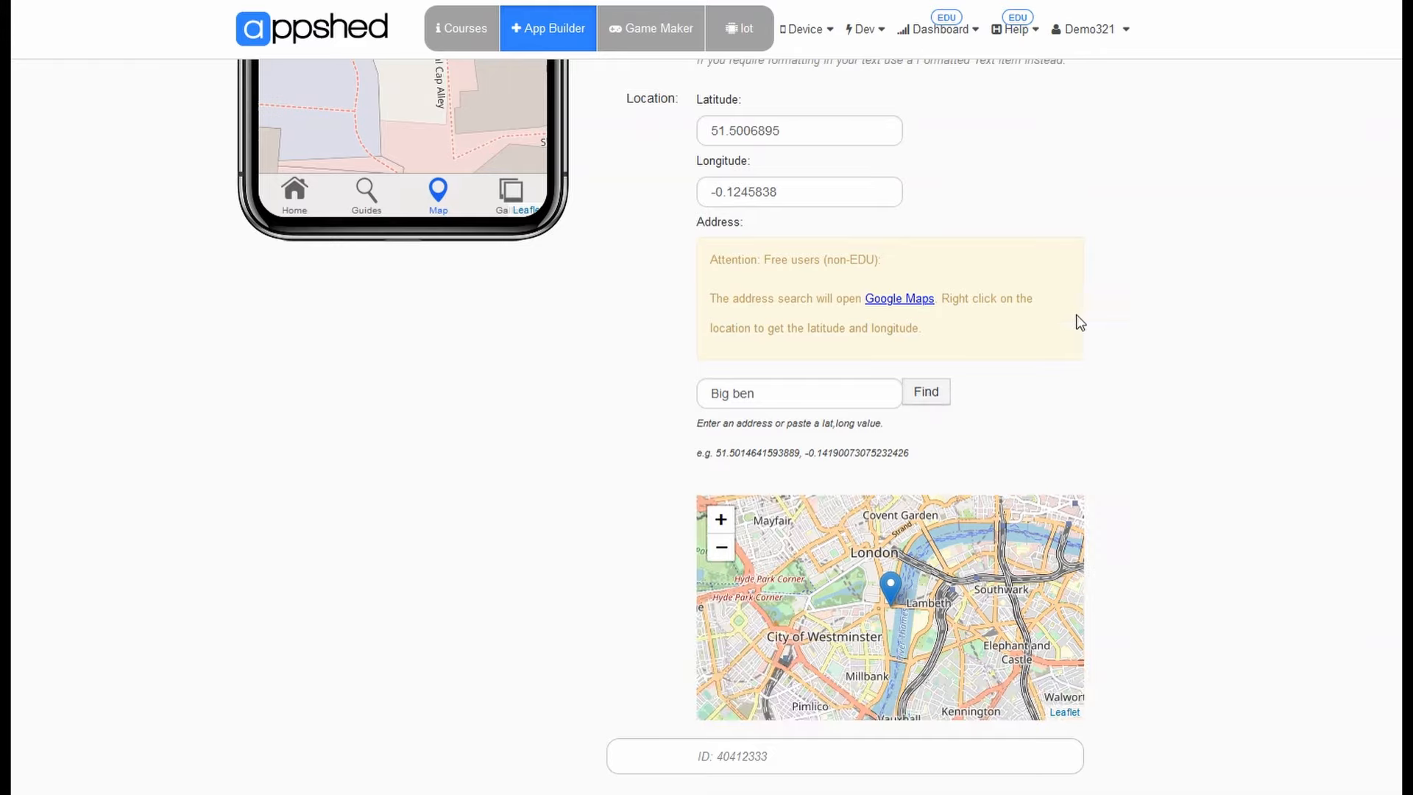
pyautogui.scroll(7, 1080, 322)
pyautogui.click(1066, 146)
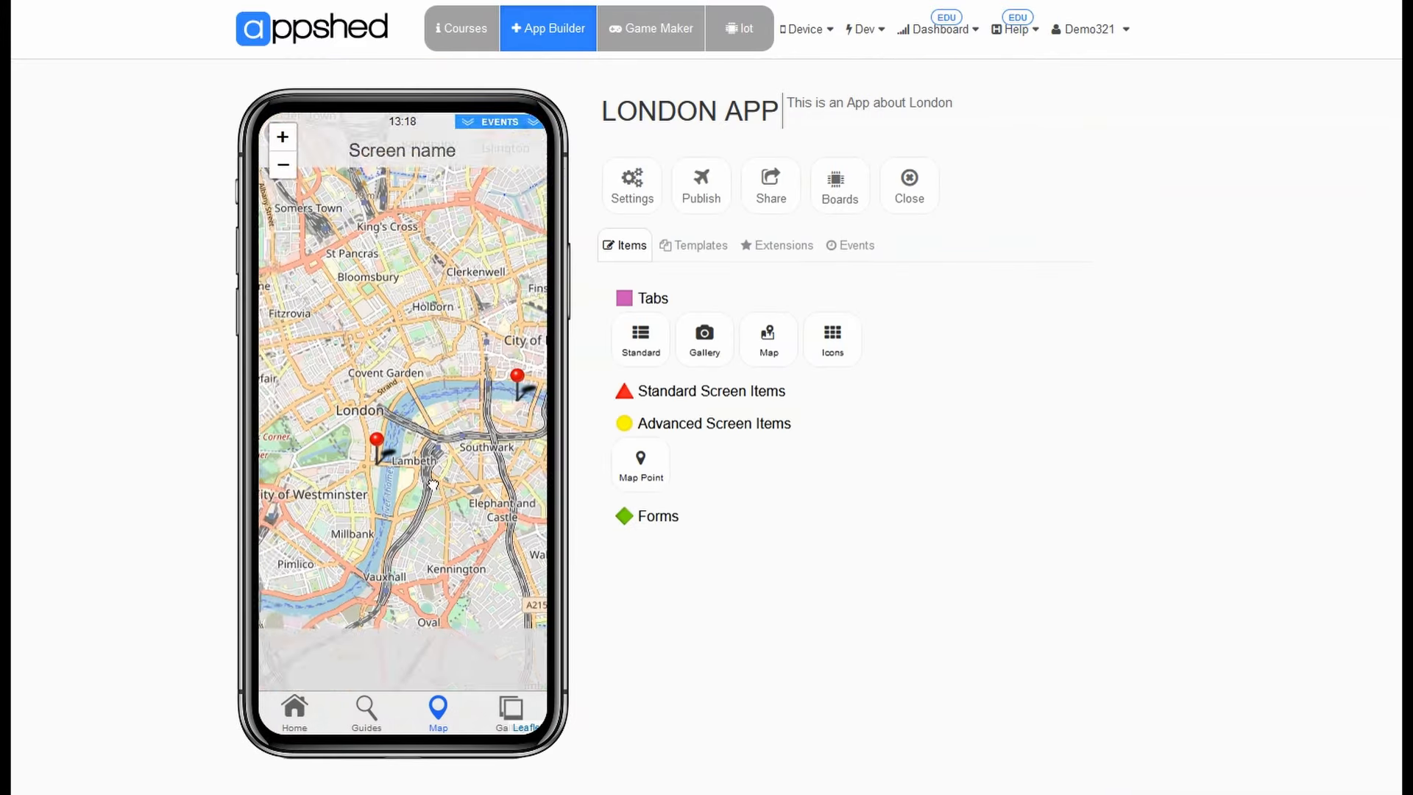
# Identify the placeholder pin titled "A Map Pin" on the Map screen and delete it.
pyautogui.click(360, 456)
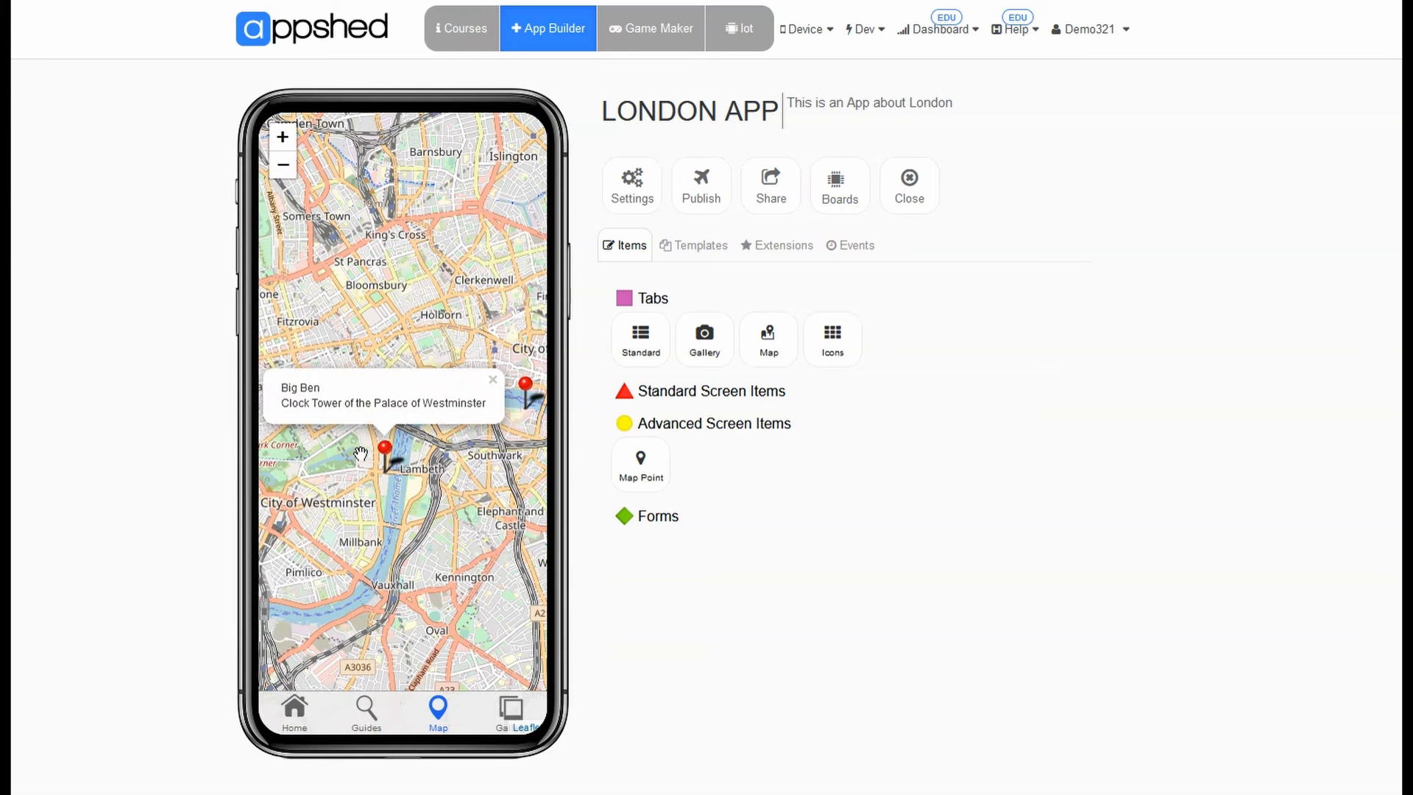
pyautogui.click(524, 394)
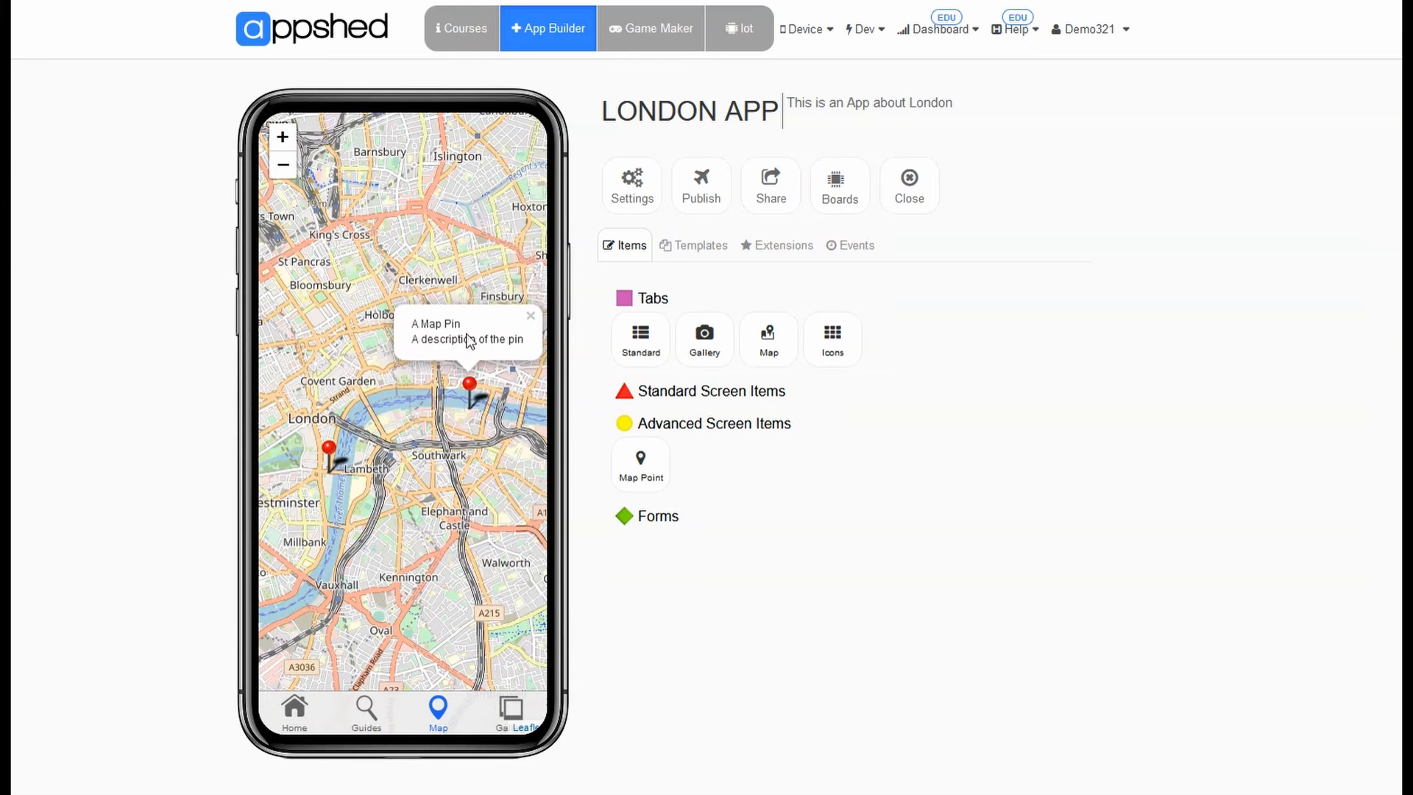
pyautogui.moveTo(431, 433); pyautogui.dragTo(393, 469)
pyautogui.click(282, 498)
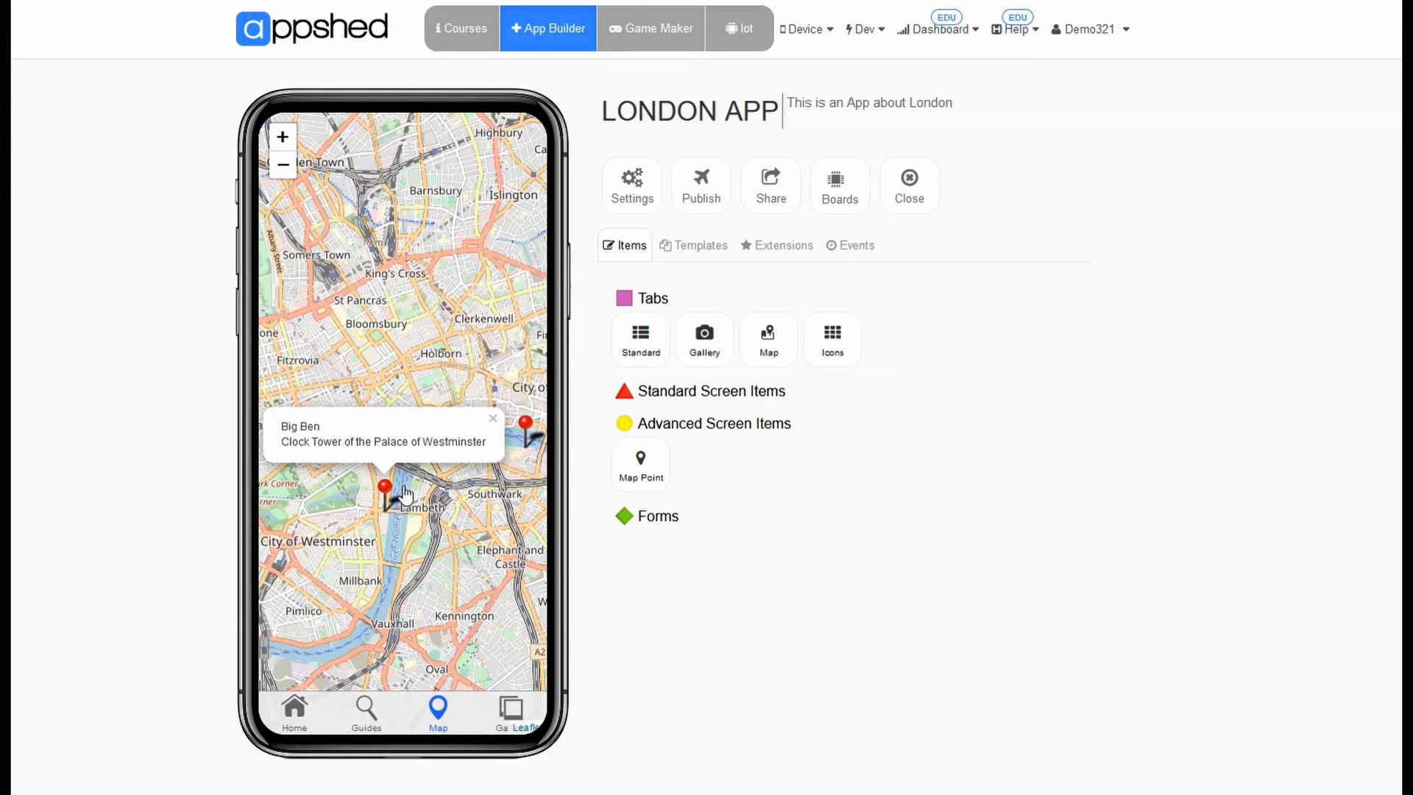
pyautogui.click(530, 425)
pyautogui.moveTo(471, 446); pyautogui.dragTo(387, 490)
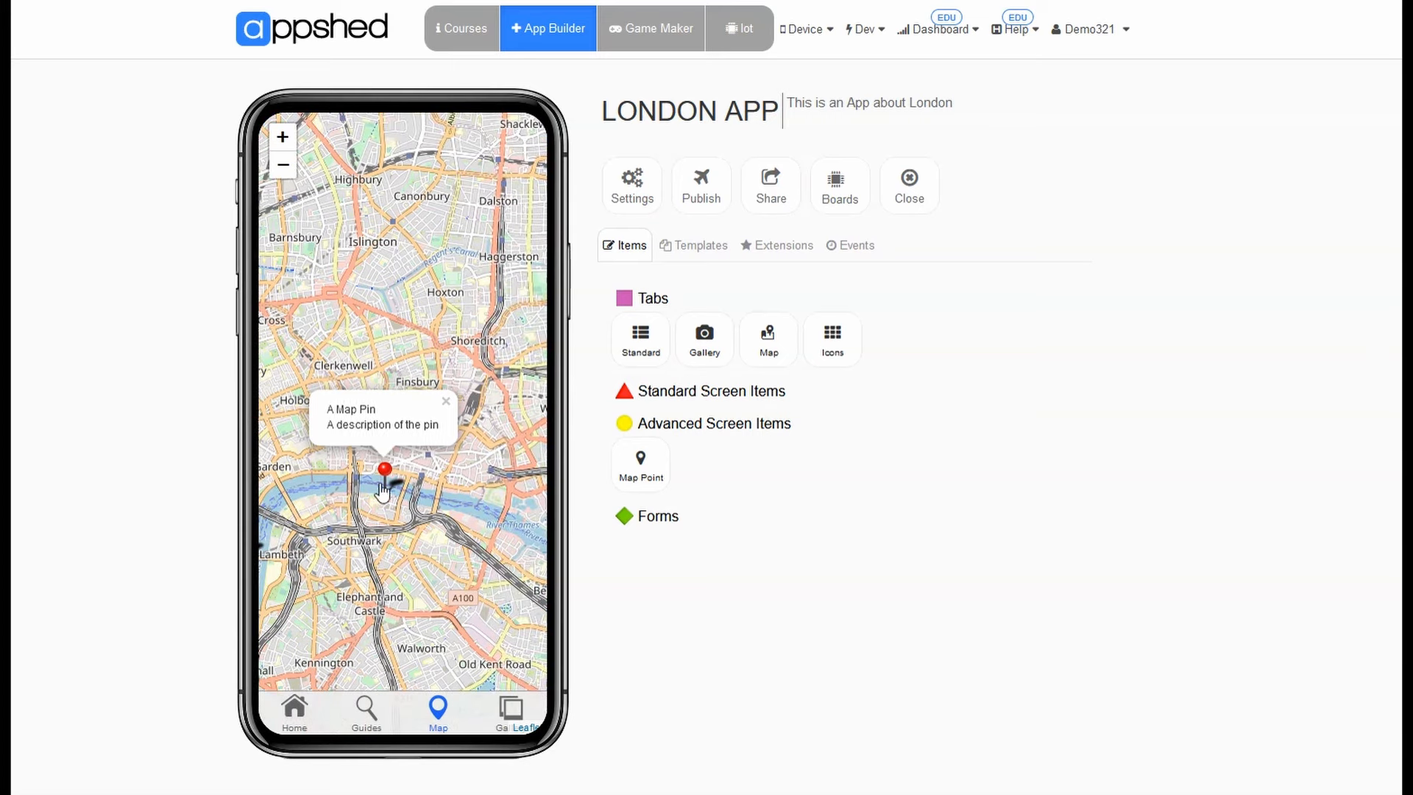
pyautogui.click(386, 481)
pyautogui.rightClick(389, 419)
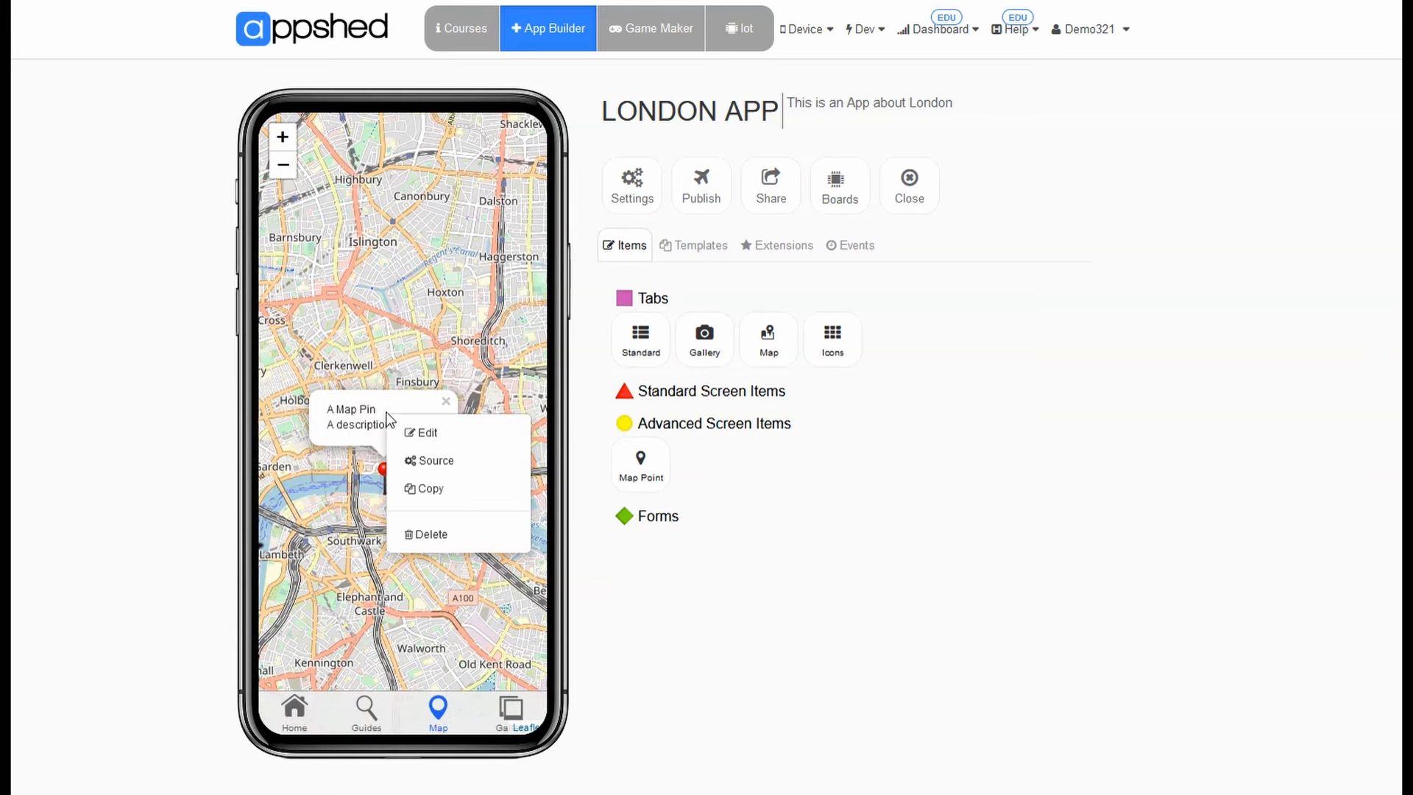
pyautogui.click(433, 535)
pyautogui.click(556, 523)
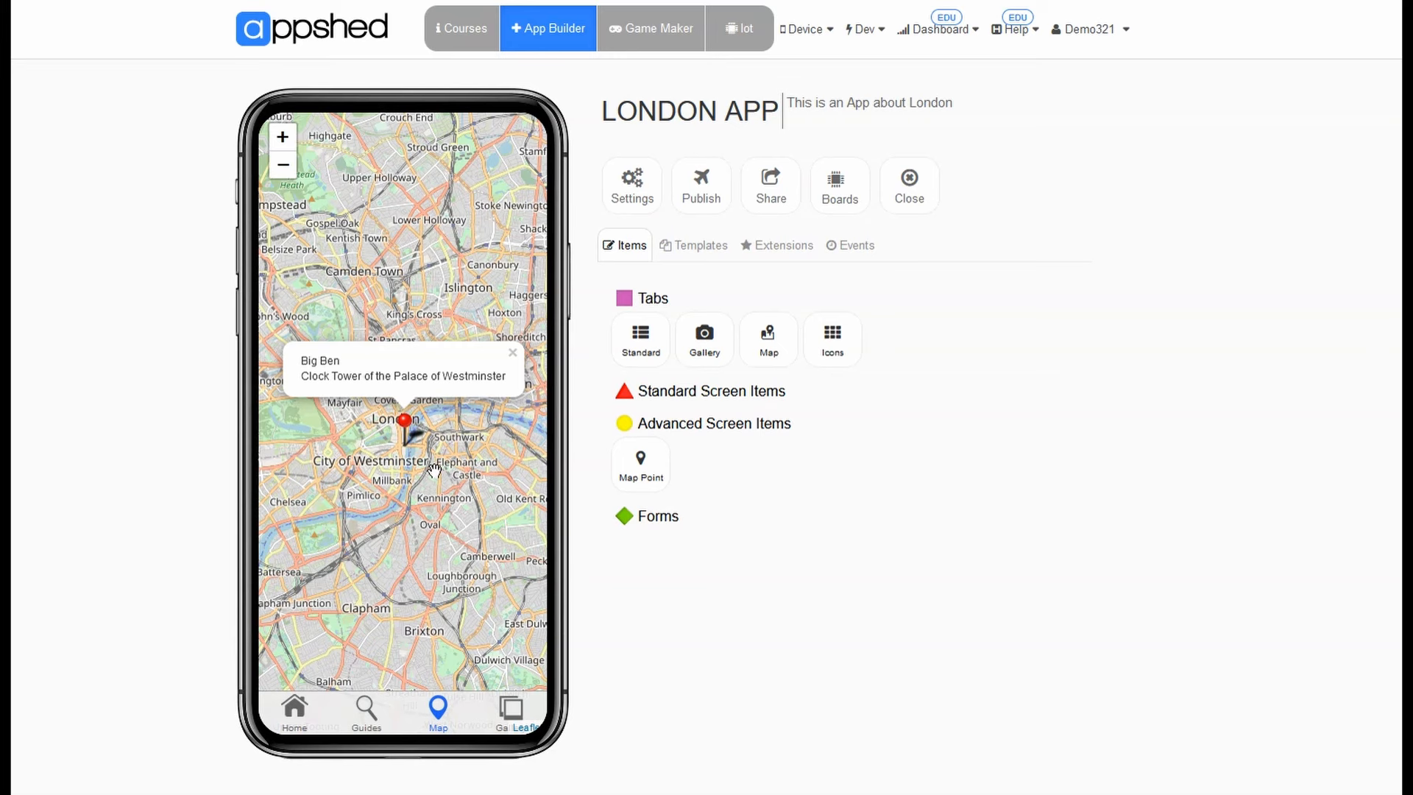
# Add a Map Point on the Map screen titled Buckingham Palace and leave its subtitle empty.
pyautogui.click(654, 477)
pyautogui.click(779, 364)
pyautogui.write('B')
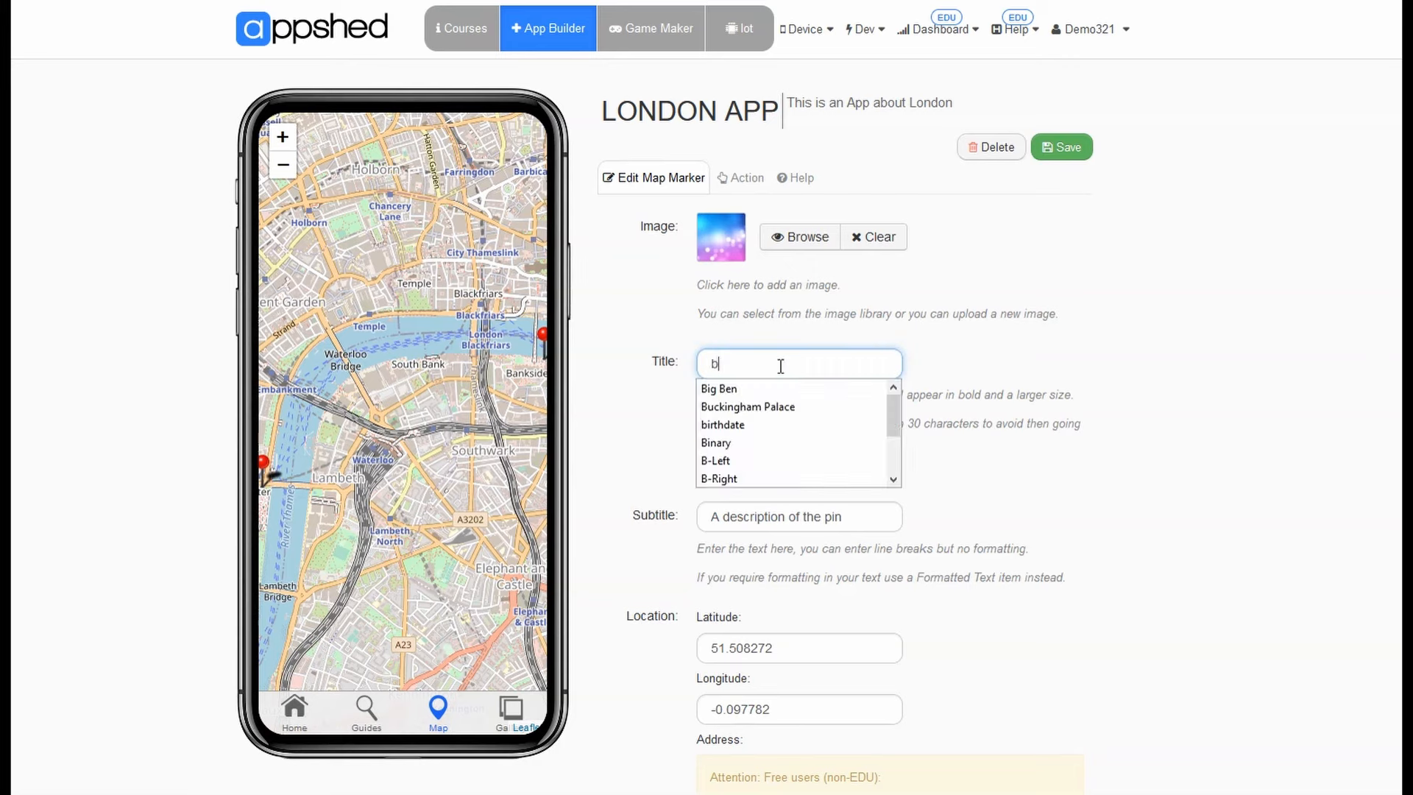
pyautogui.click(744, 397)
pyautogui.click(801, 516)
pyautogui.press('BackSpace')
# Set the new point's location by finding the address "Buckingham Palace", and save the point.
pyautogui.scroll(-7, 935, 455)
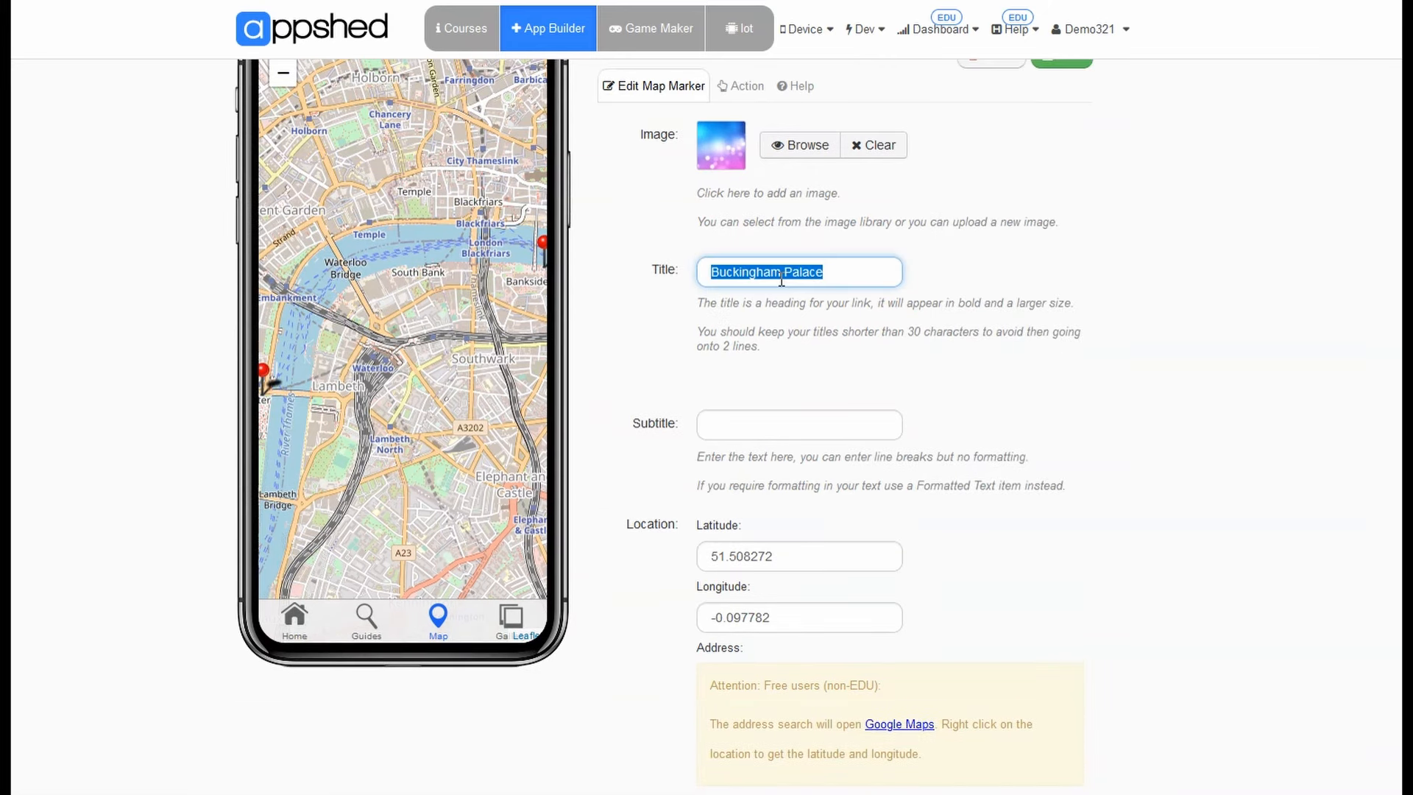
pyautogui.click(801, 396)
pyautogui.write('Buckingham Palace')
pyautogui.click(928, 398)
pyautogui.scroll(7, 929, 400)
pyautogui.click(1062, 156)
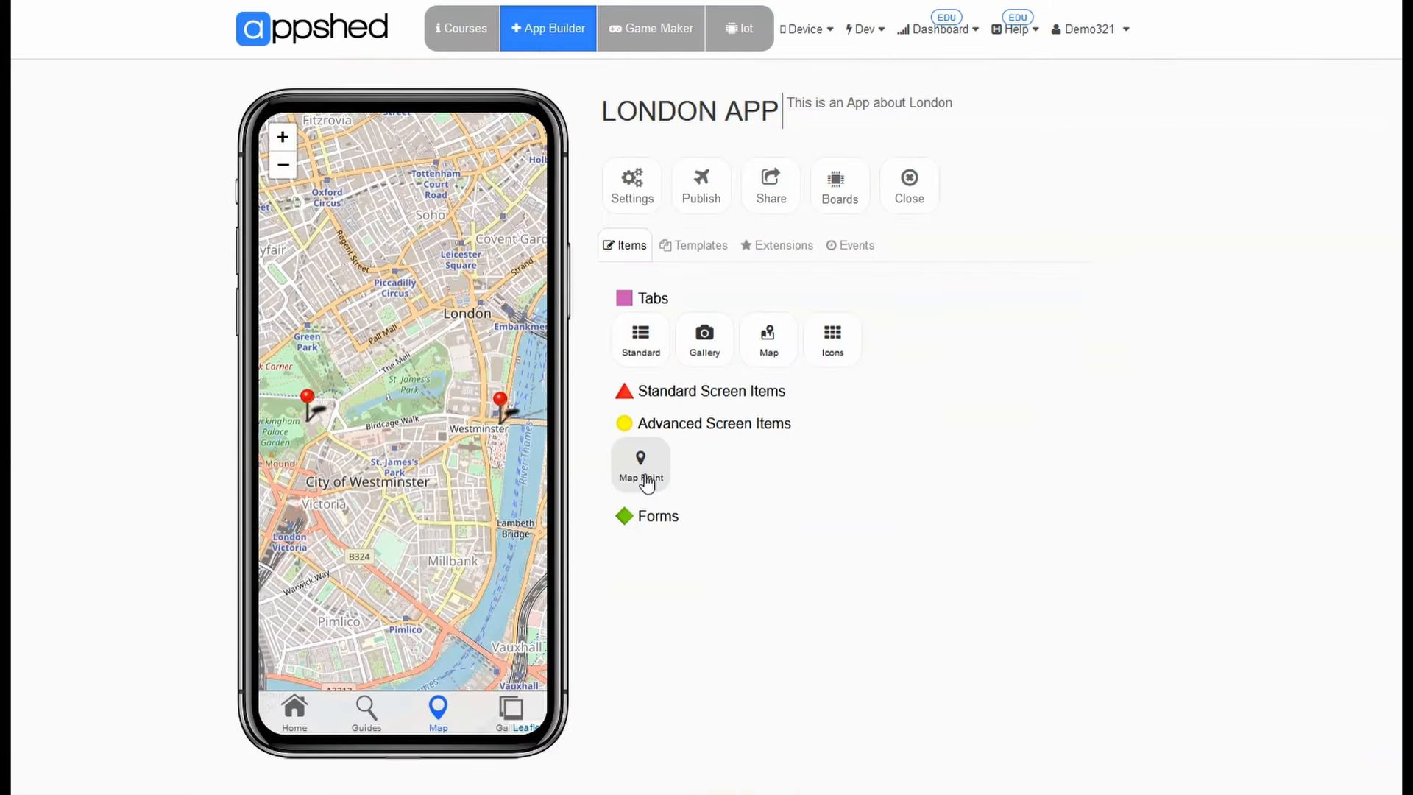
# Add another Map Point titled Westminster Abbey and leave its subtitle empty.
pyautogui.click(647, 479)
pyautogui.tripleClick(761, 364)
pyautogui.write('we')
pyautogui.click(786, 406)
pyautogui.tripleClick(800, 517)
pyautogui.press('BackSpace')
# Locate the new point by finding the address "Westminster Abbey", save it, and check its pin on the map.
pyautogui.scroll(-7, 986, 535)
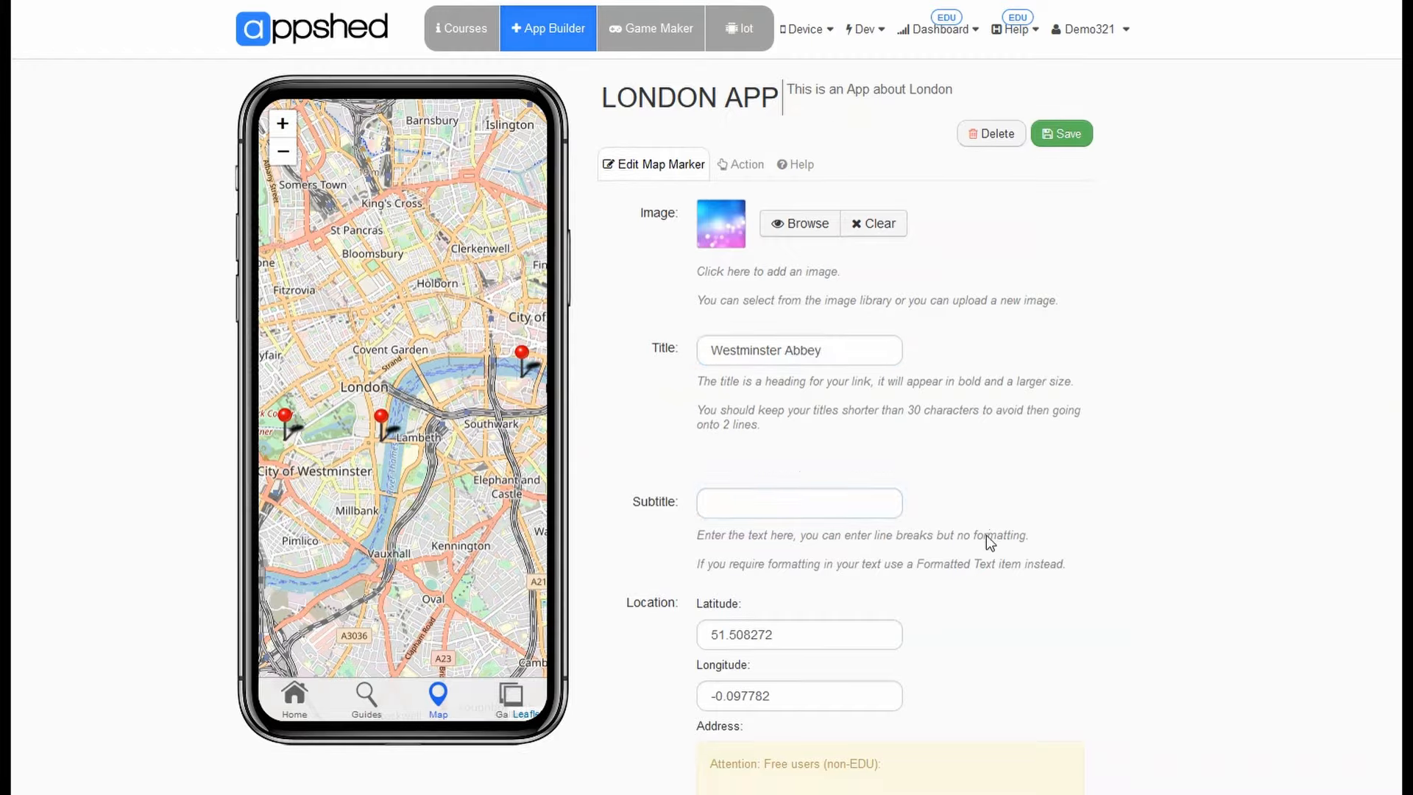
pyautogui.click(801, 394)
pyautogui.write('Westminster Abbey')
pyautogui.click(927, 396)
pyautogui.scroll(7, 929, 398)
pyautogui.click(1072, 156)
pyautogui.click(471, 416)
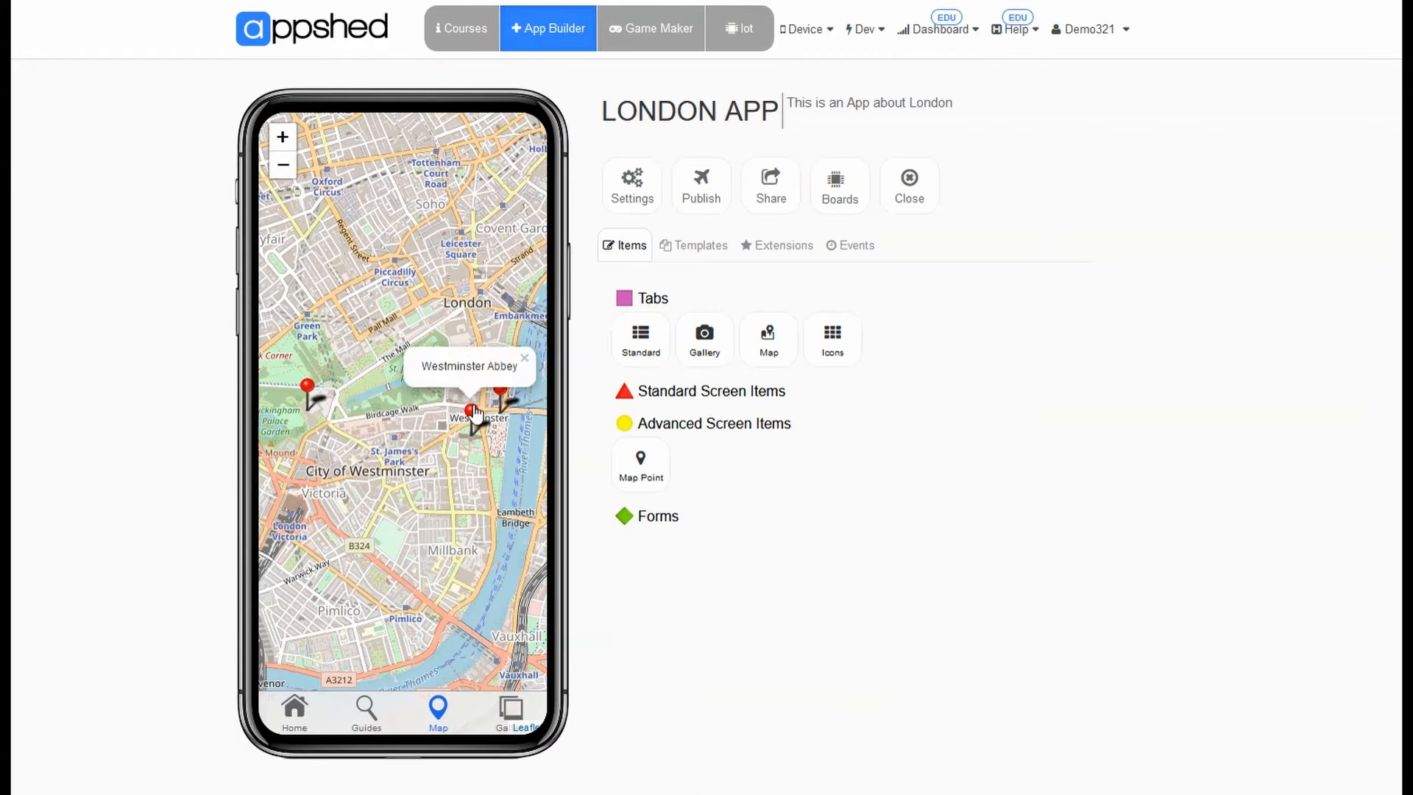
pyautogui.click(499, 401)
pyautogui.moveTo(324, 434); pyautogui.dragTo(424, 436)
# Add a Map Point titled Tower of London and select its default subtitle text for clearing.
pyautogui.click(640, 463)
pyautogui.tripleClick(732, 363)
pyautogui.write('tow')
pyautogui.click(735, 388)
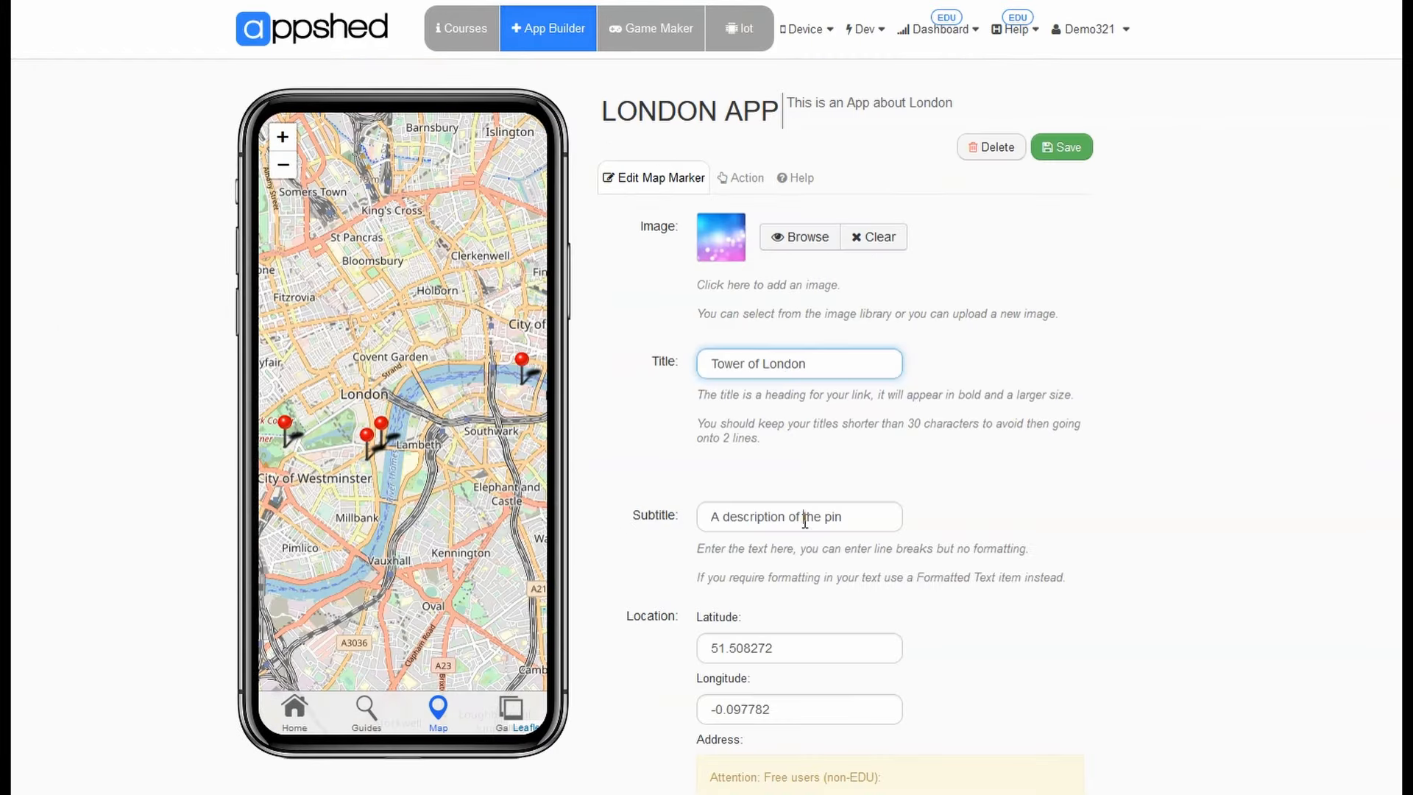
pyautogui.tripleClick(814, 514)
# Set the new point's location by finding the address "Tower of London", and save the point.
pyautogui.scroll(-7, 751, 690)
pyautogui.tripleClick(801, 394)
pyautogui.write('Tower of London')
pyautogui.click(932, 400)
pyautogui.scroll(7, 932, 400)
pyautogui.click(1072, 153)
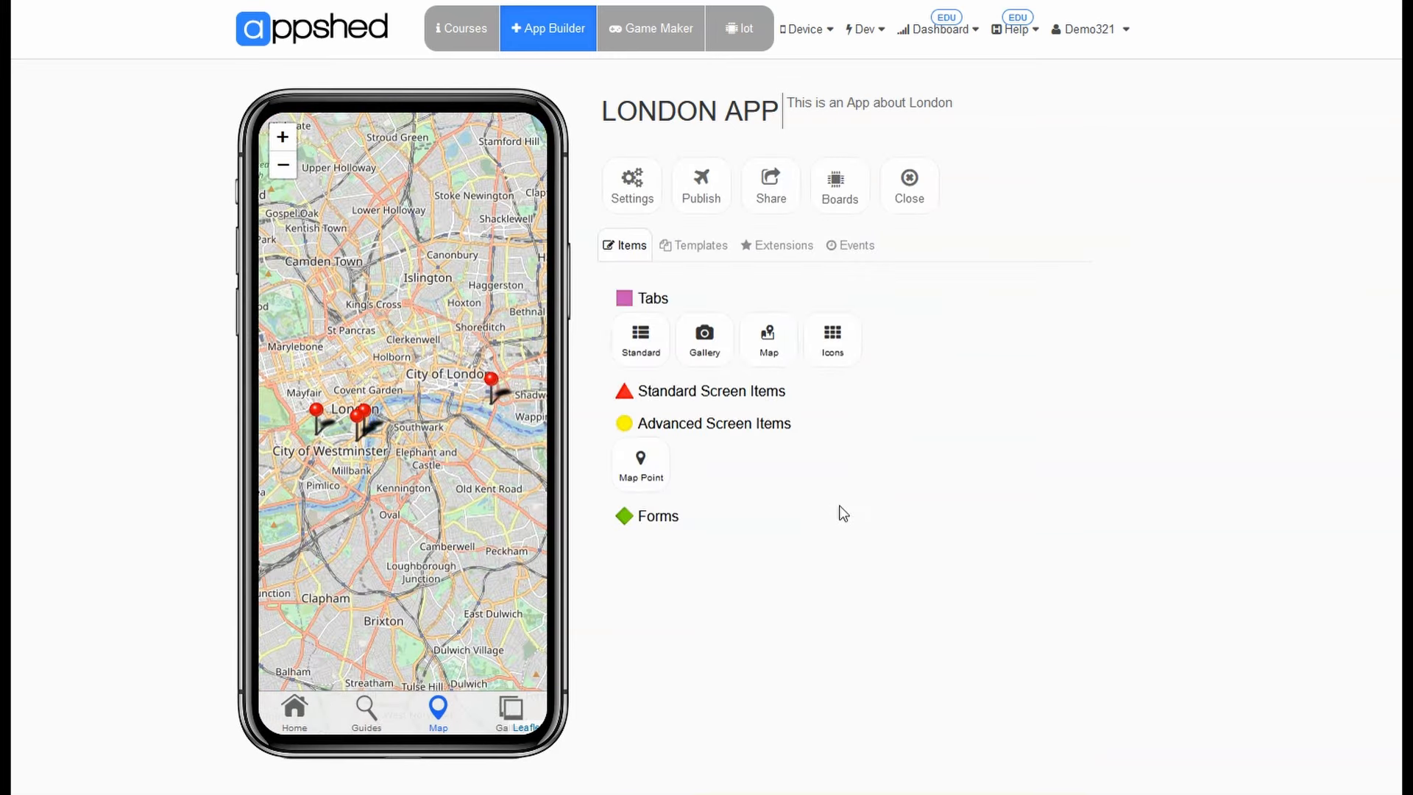
# Check the labels of the Tower of London, Westminster Abbey, Buckingham Palace and Big Ben pins on the map preview.
pyautogui.moveTo(362, 451)
pyautogui.mouseDown()
pyautogui.moveTo(379, 484)
pyautogui.moveTo(359, 489)
pyautogui.mouseUp()
pyautogui.scroll(1, 377, 482)
pyautogui.scroll(-1, 380, 486)
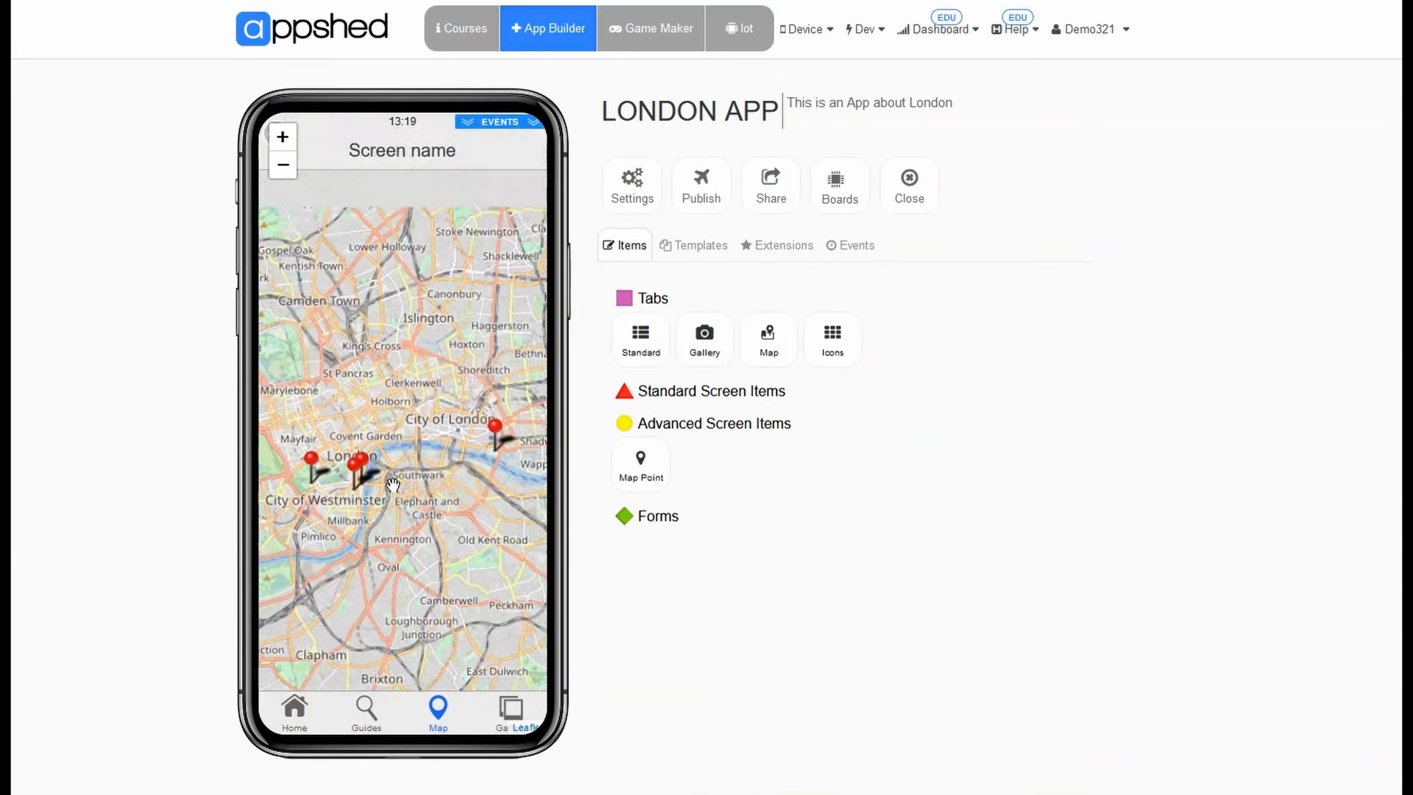
pyautogui.click(484, 444)
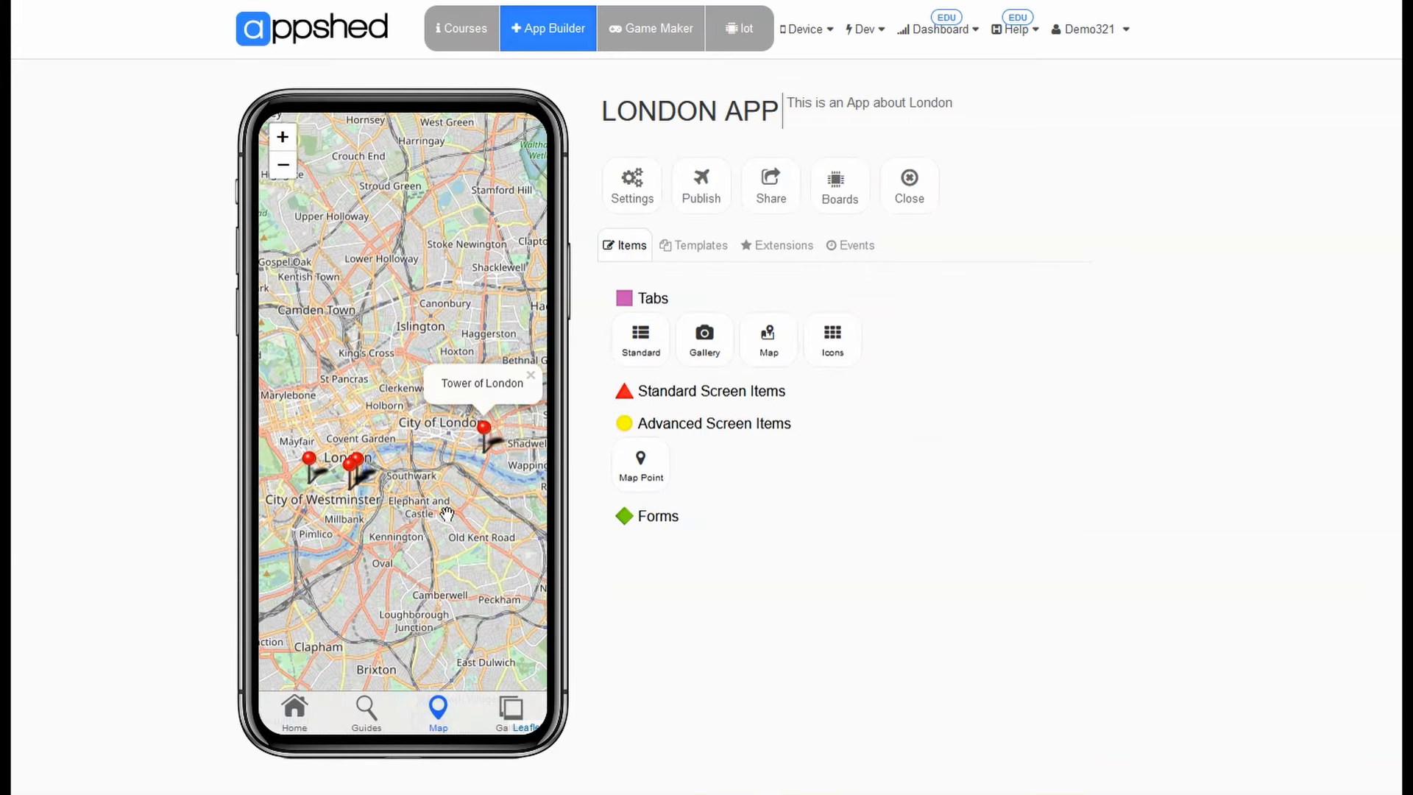
pyautogui.click(352, 475)
pyautogui.click(372, 467)
pyautogui.click(372, 467)
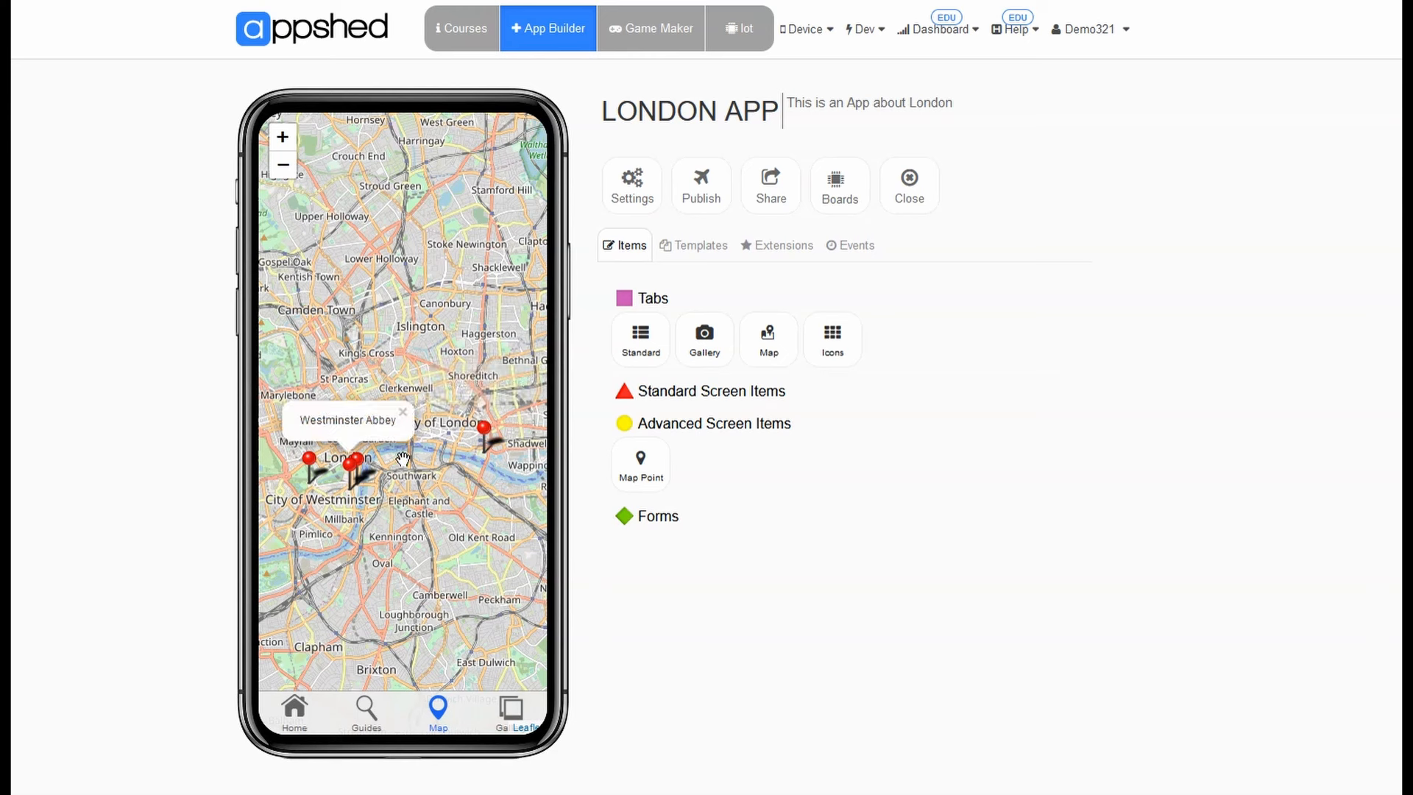
pyautogui.click(321, 482)
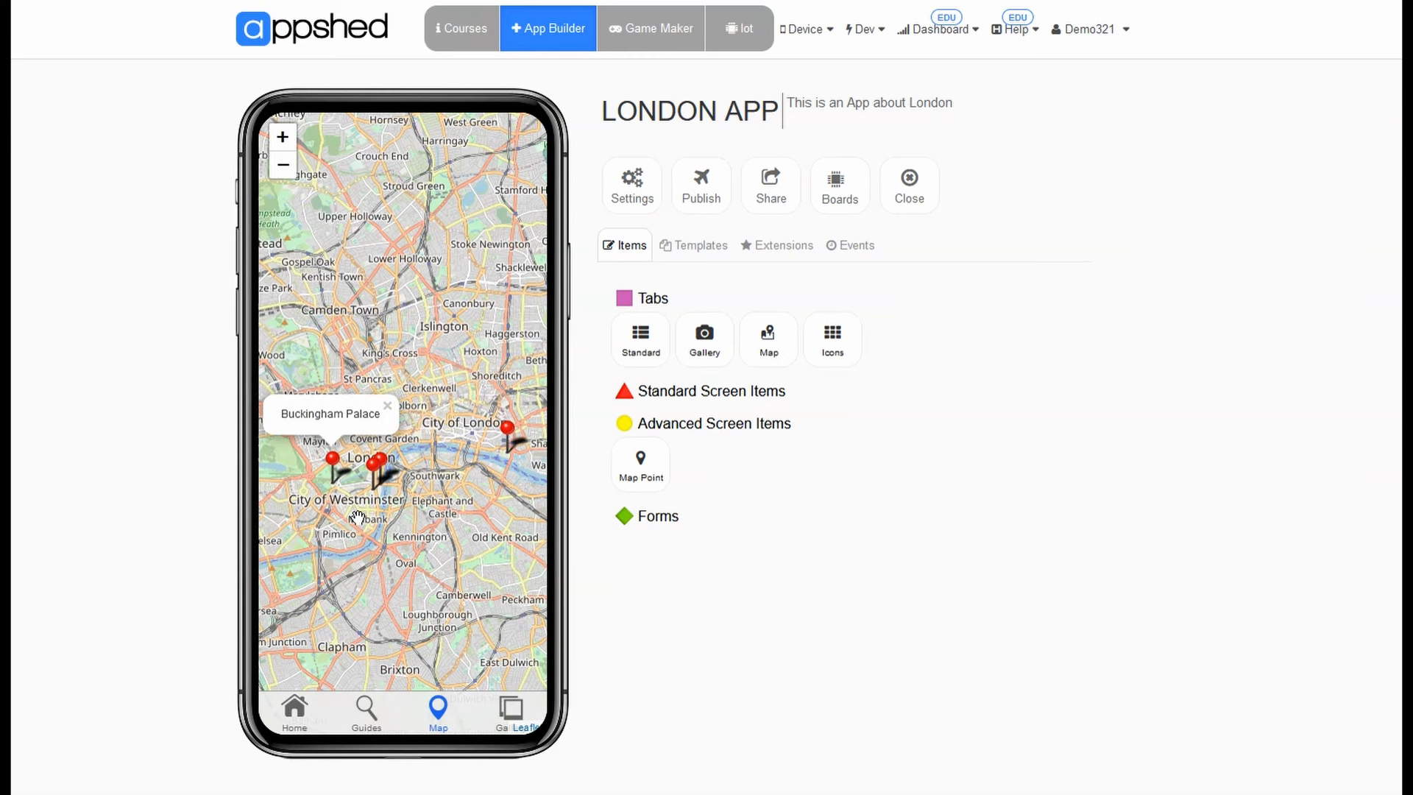
pyautogui.click(373, 487)
pyautogui.scroll(2, 385, 471)
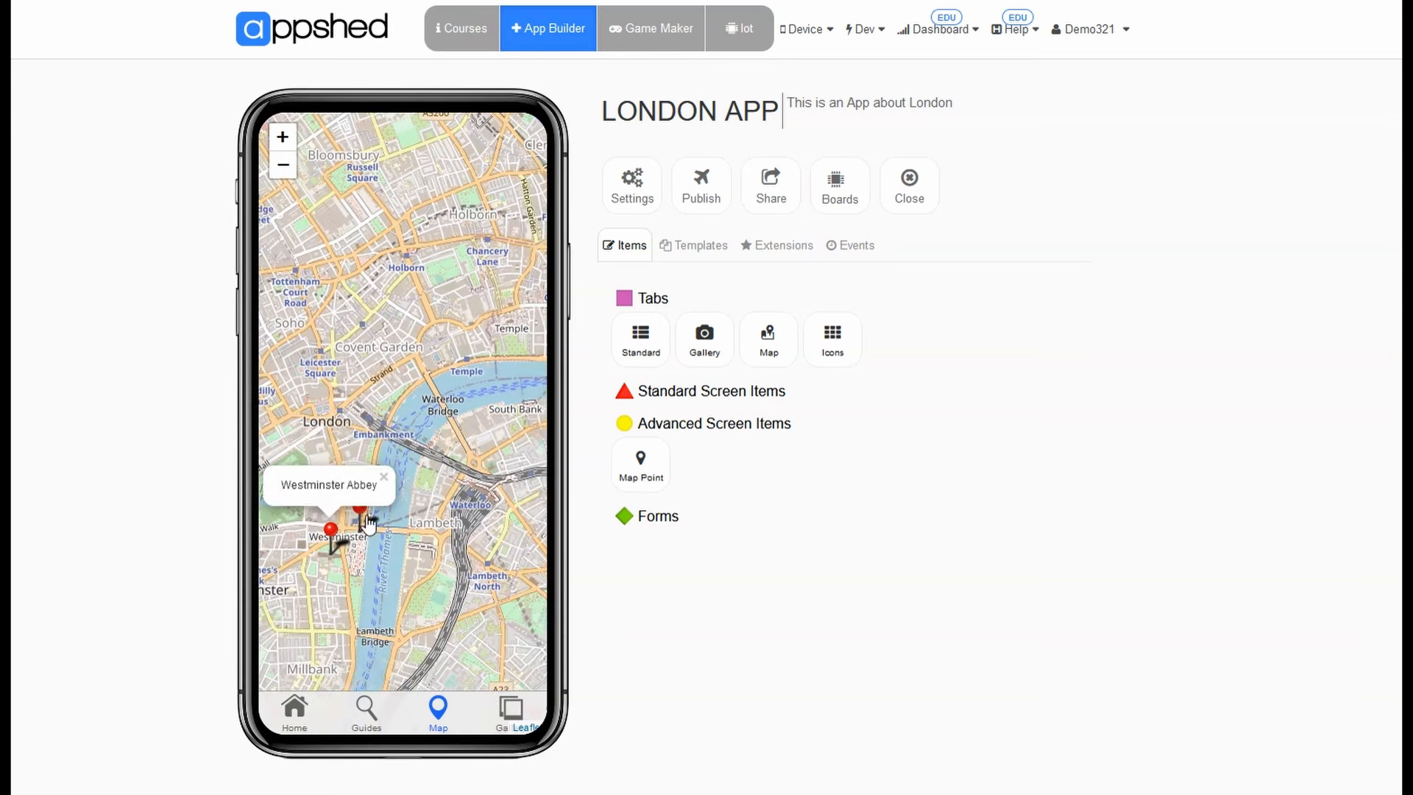
pyautogui.click(362, 519)
pyautogui.moveTo(397, 548); pyautogui.dragTo(414, 539)
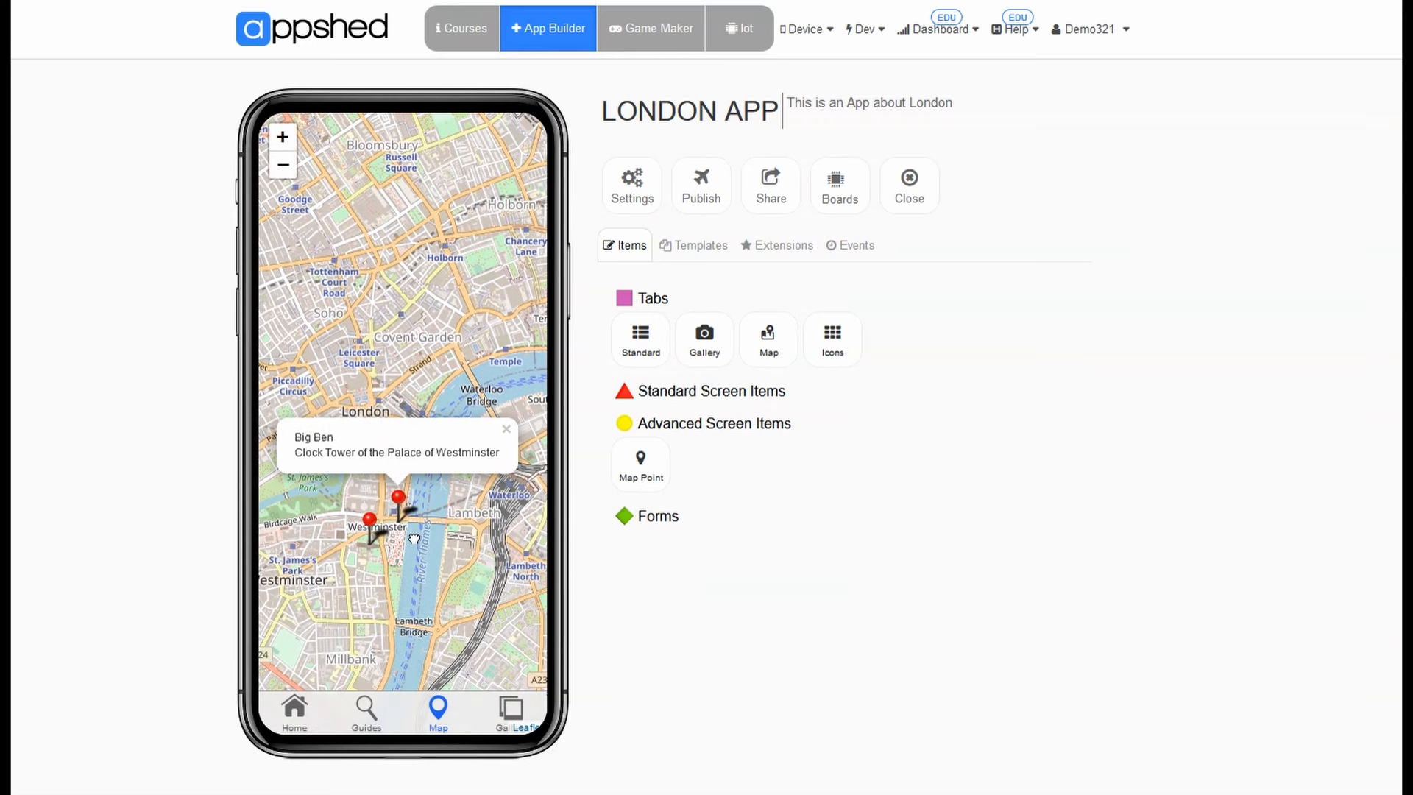
# Edit the Big Ben pin to use a Jump to Tab action linking to the Gallery tab, and save it.
pyautogui.rightClick(388, 457)
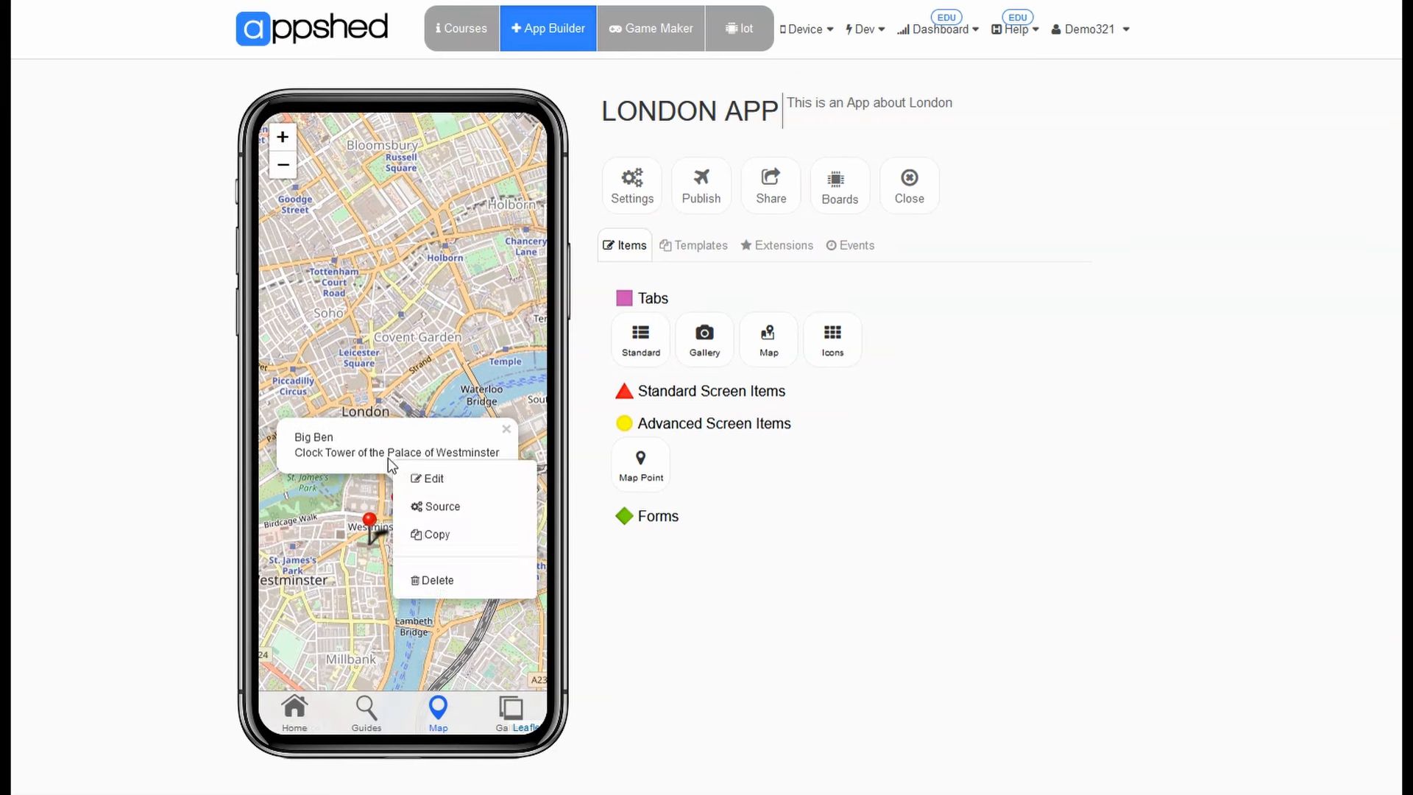
pyautogui.moveTo(433, 549); pyautogui.dragTo(442, 489)
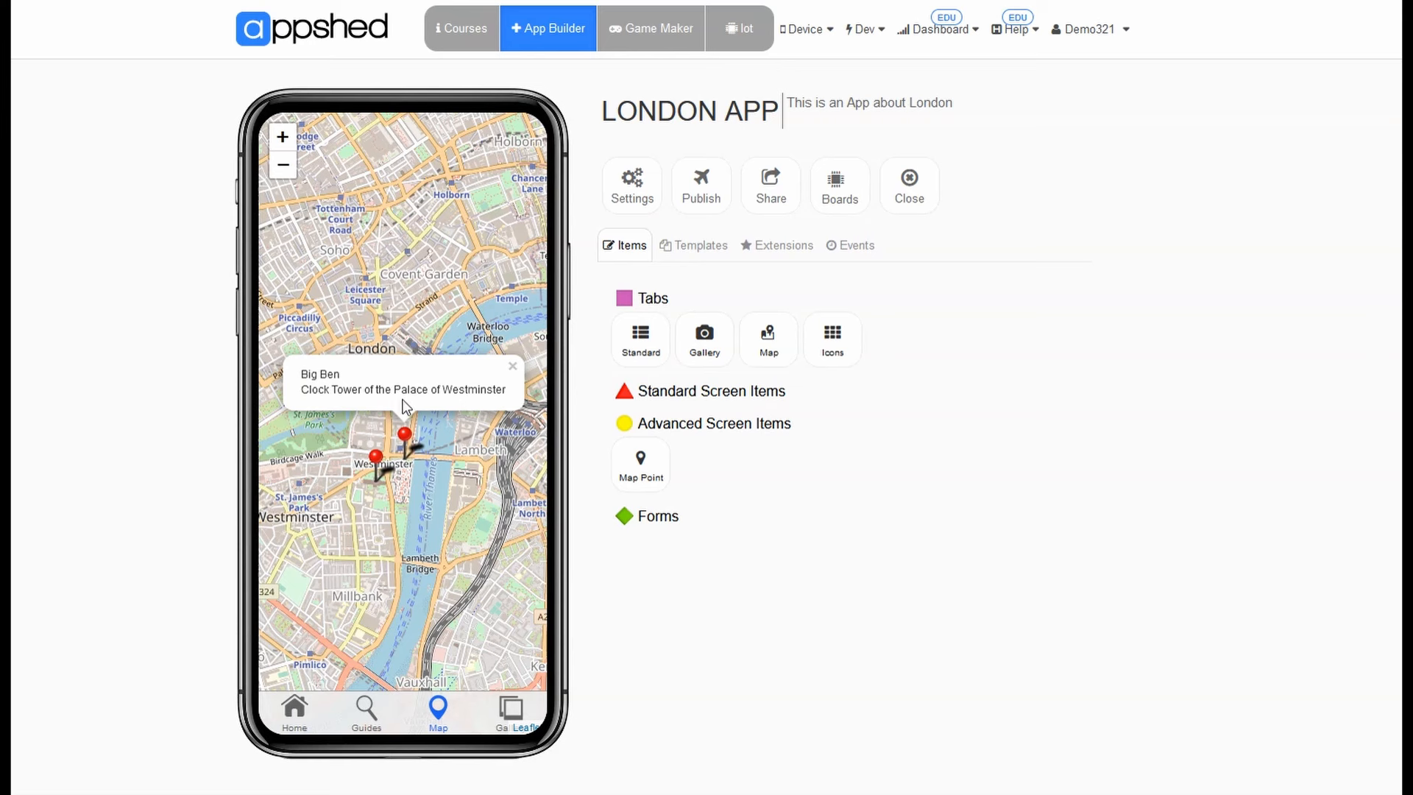
pyautogui.rightClick(365, 378)
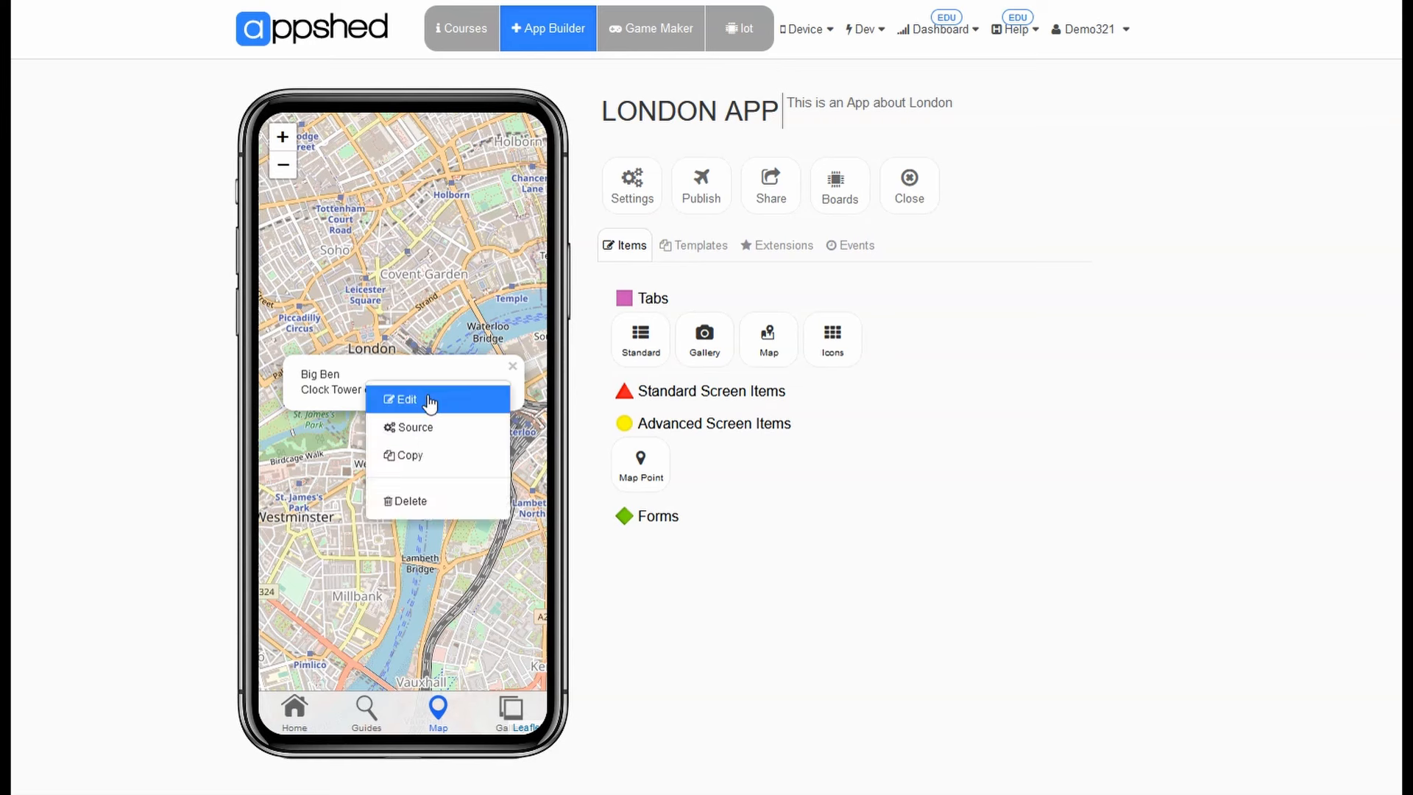
pyautogui.click(402, 399)
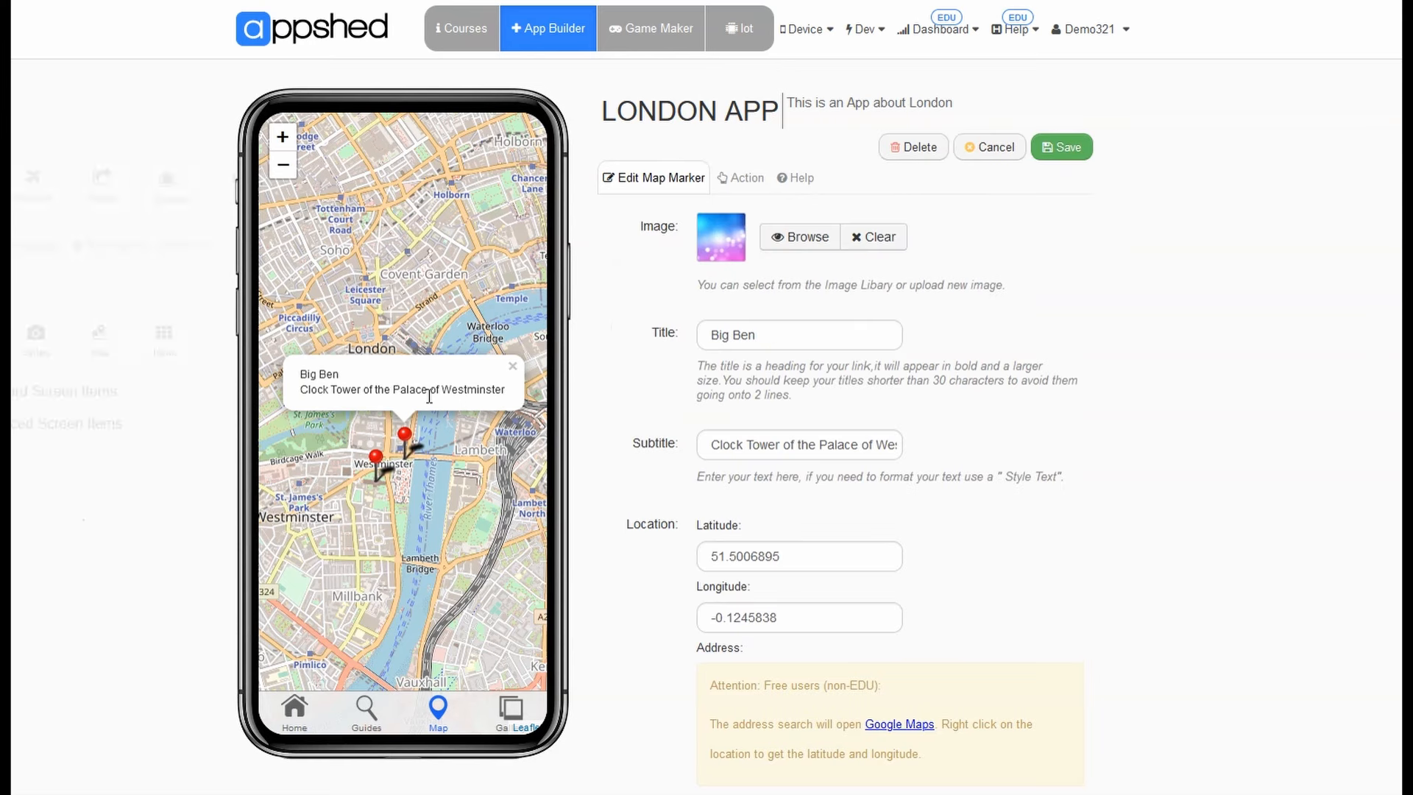
pyautogui.click(742, 178)
pyautogui.click(995, 231)
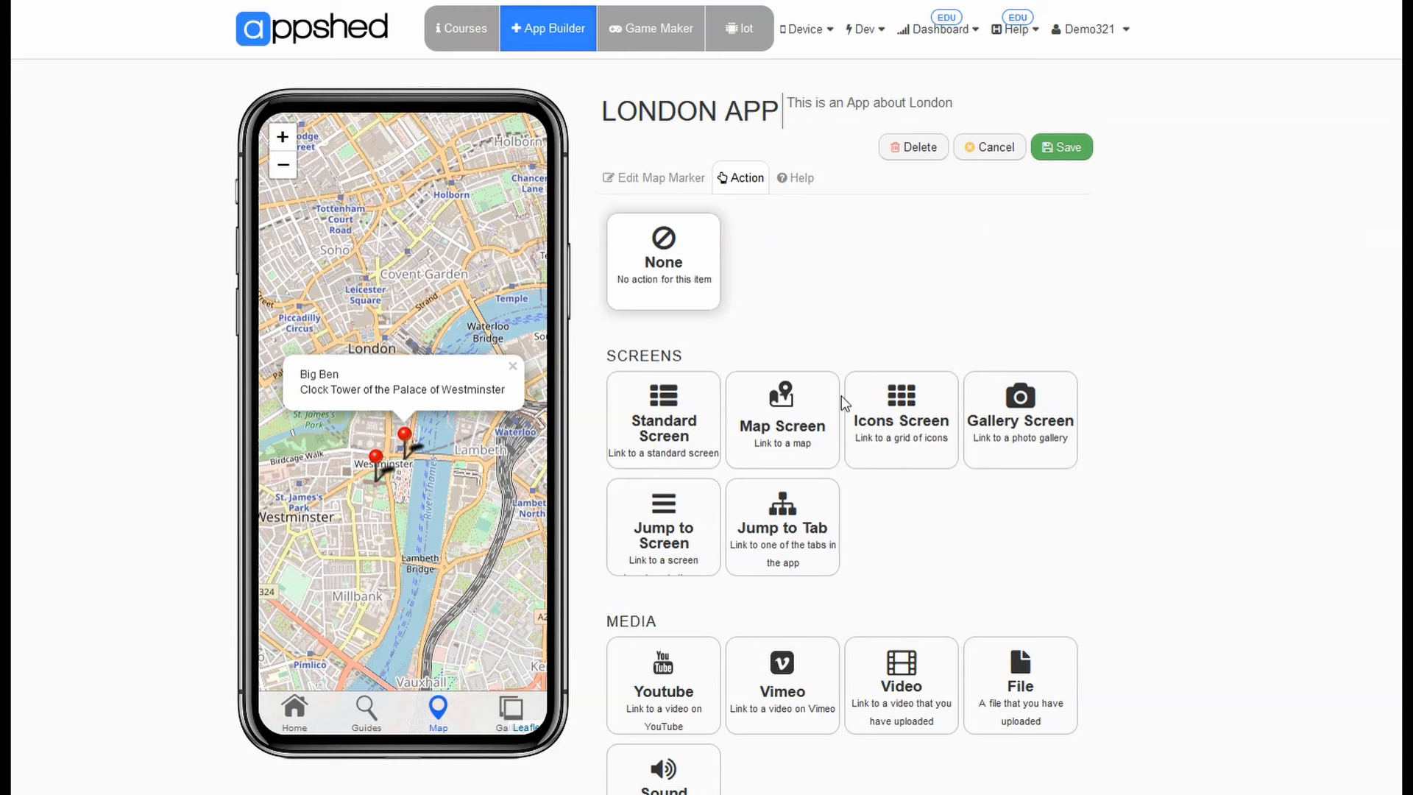
pyautogui.click(836, 519)
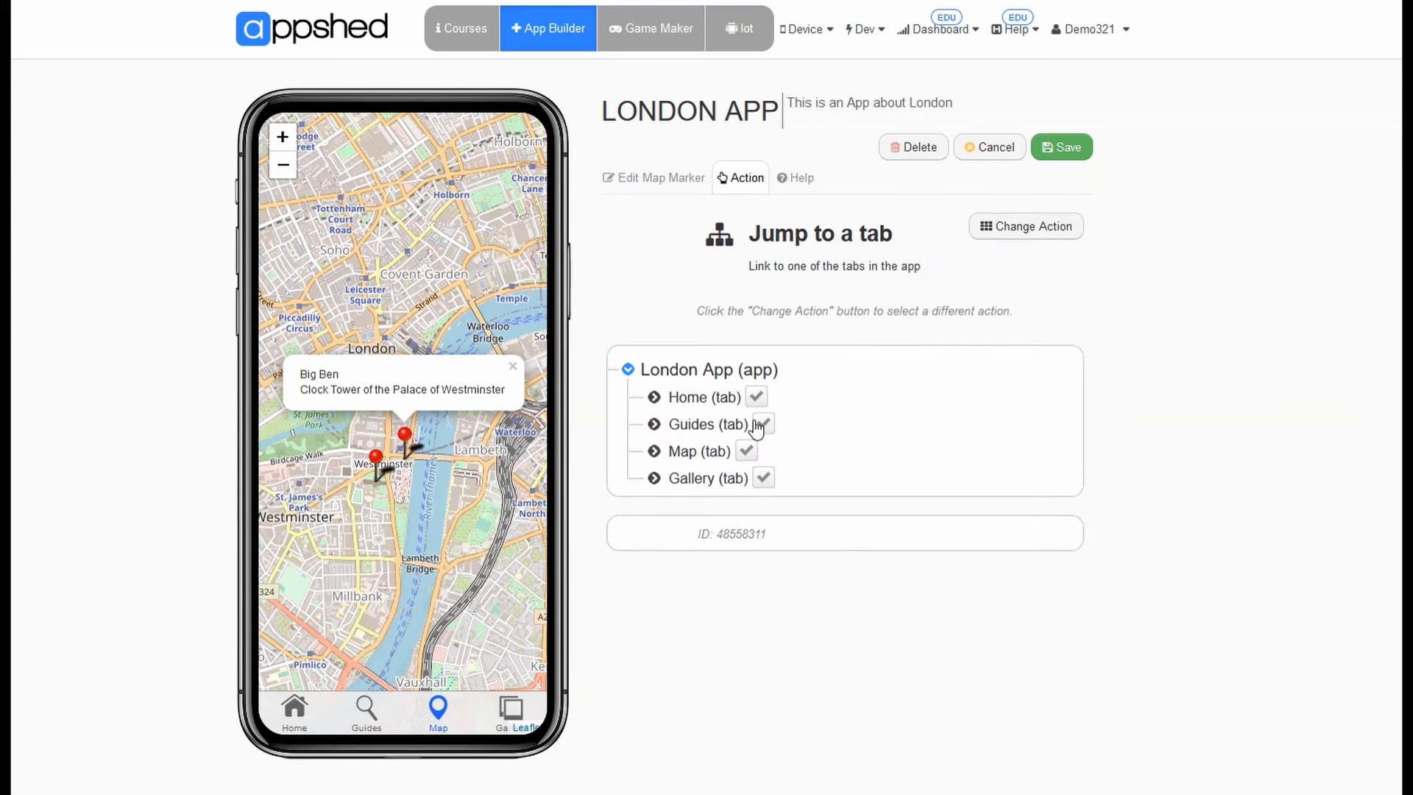
pyautogui.click(763, 479)
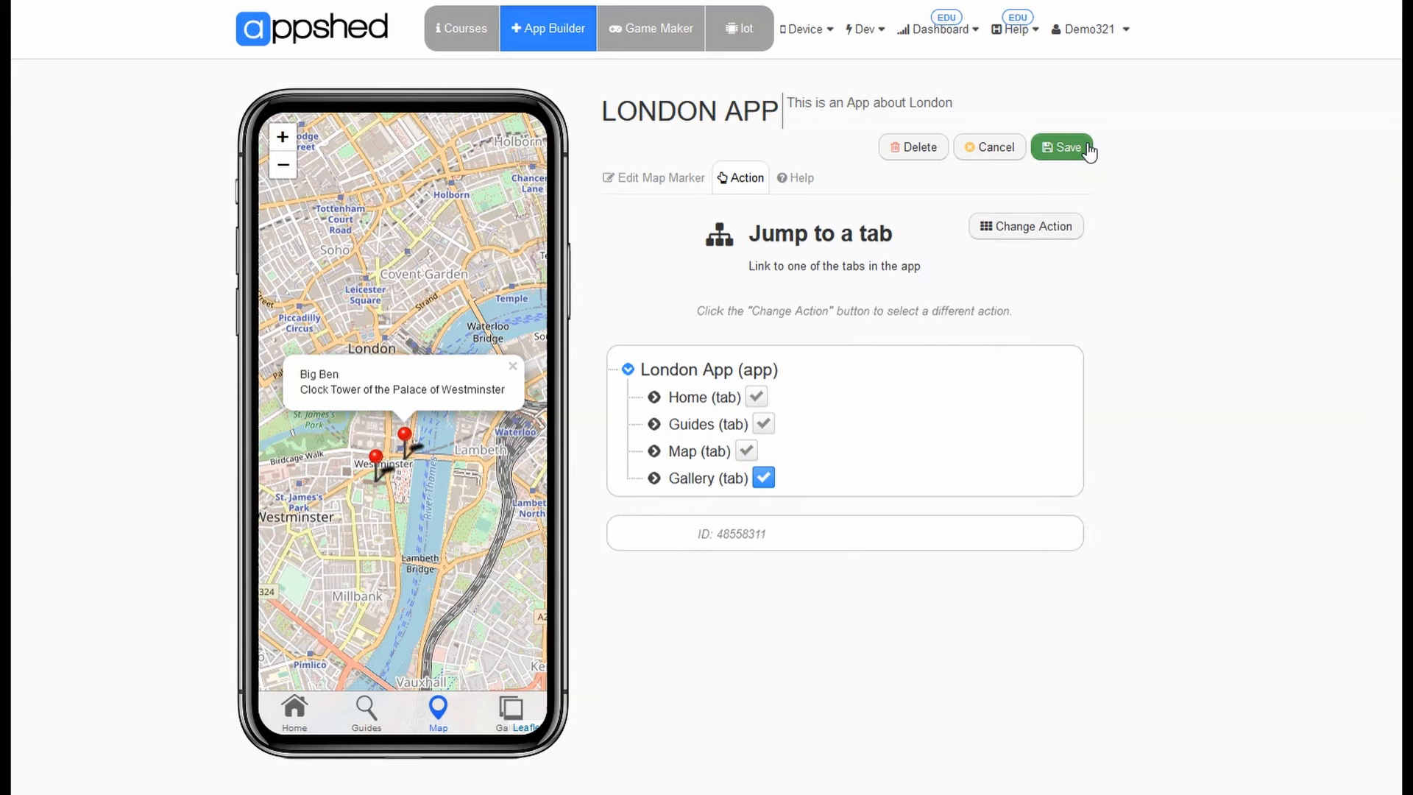
pyautogui.click(1085, 148)
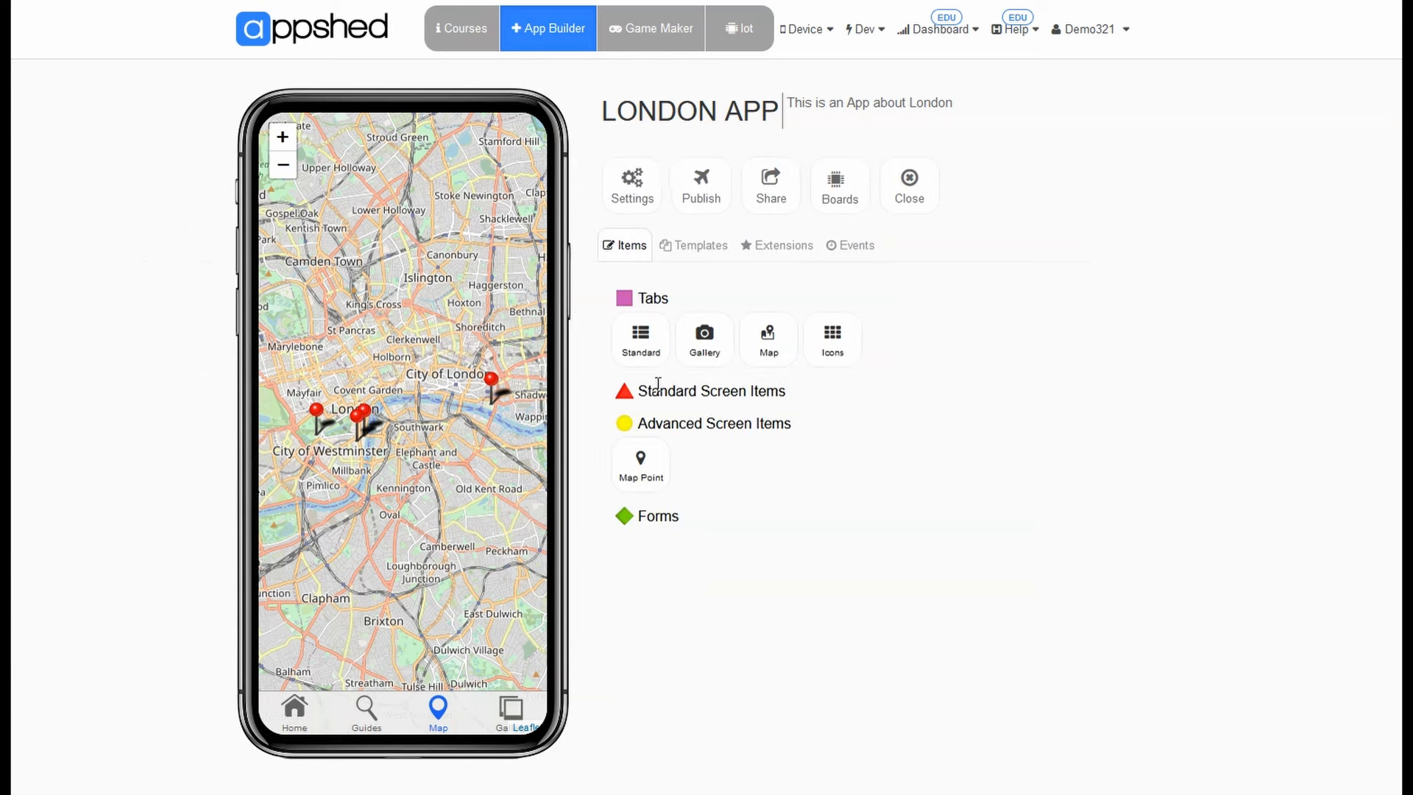
# Open the Gallery tab by following the Big Ben pin's link on the map preview.
pyautogui.click(356, 419)
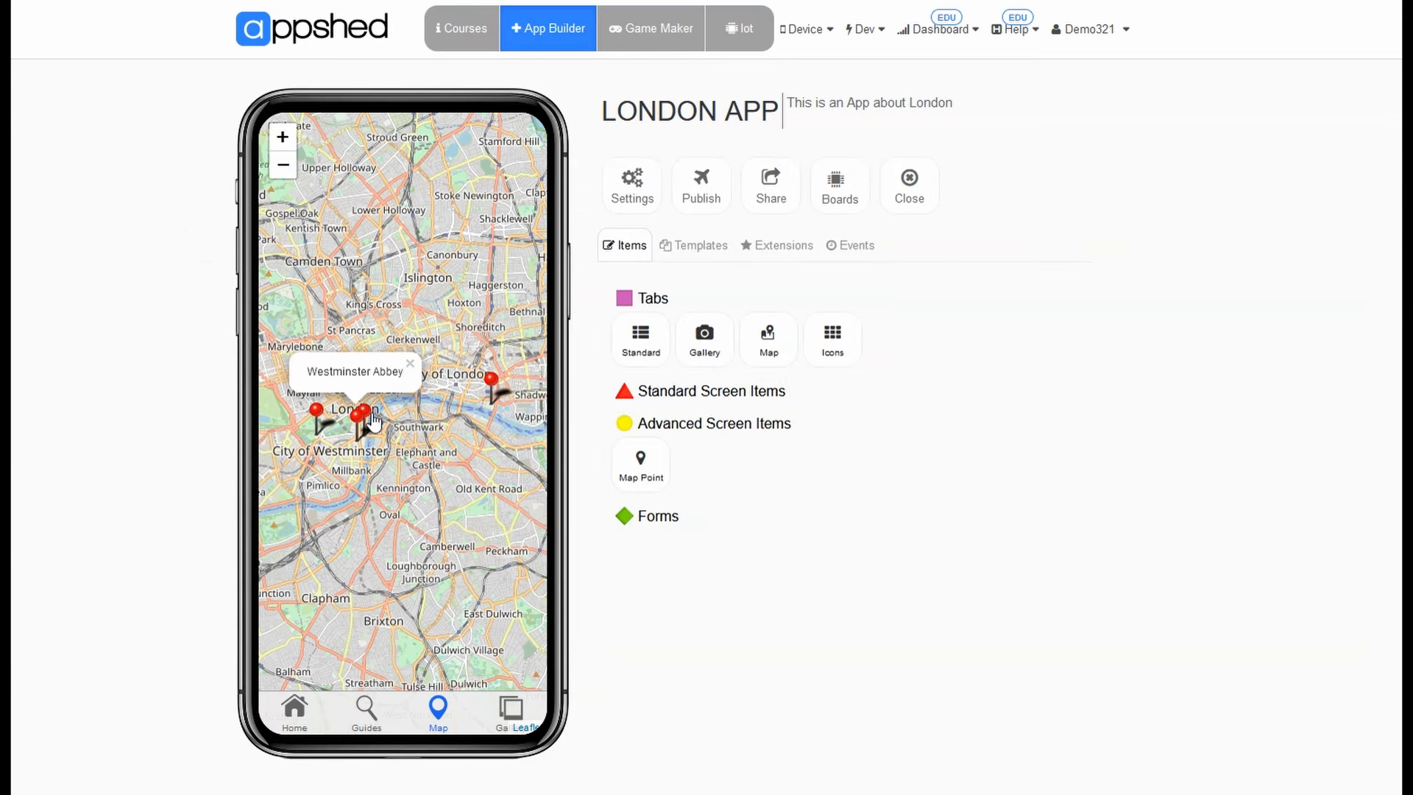
pyautogui.click(372, 416)
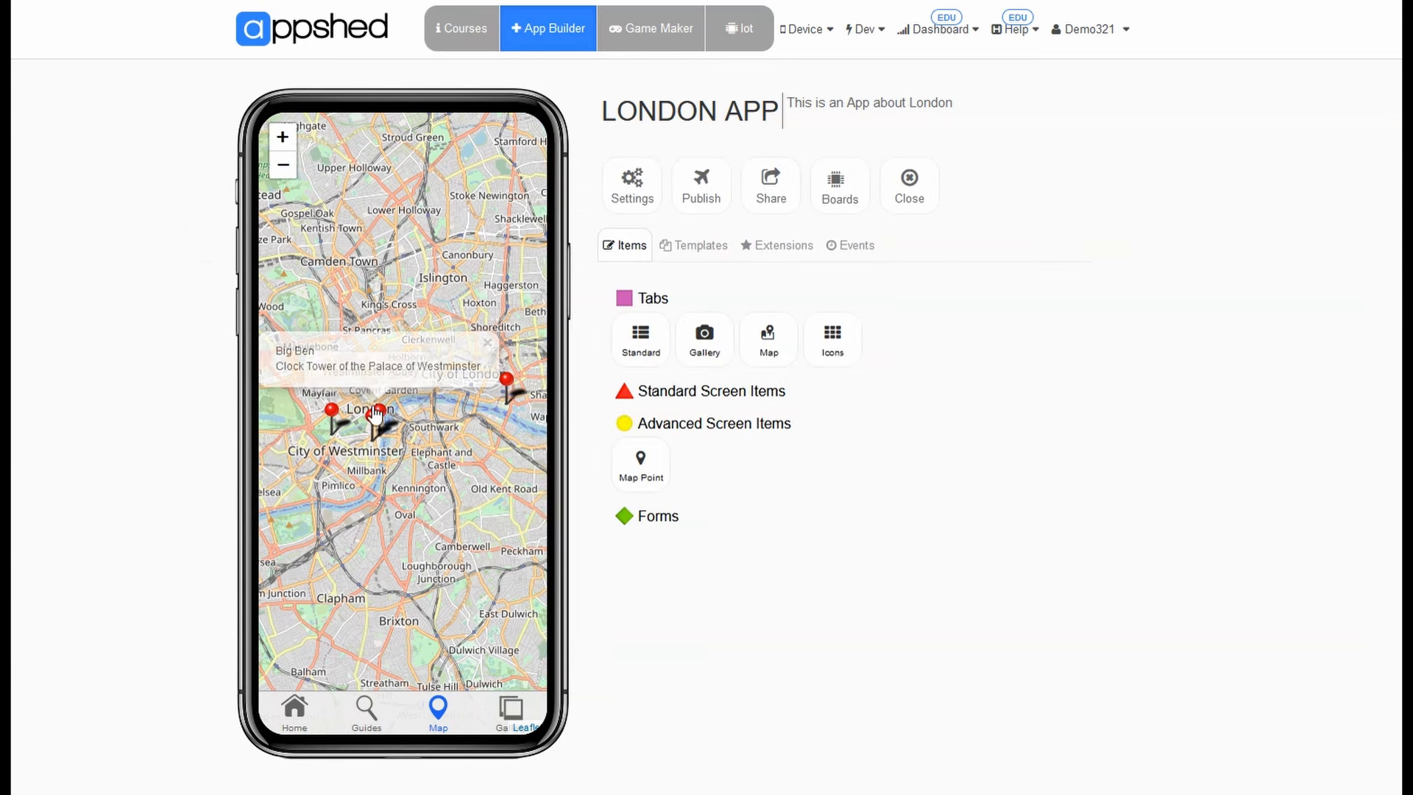
pyautogui.rightClick(375, 347)
pyautogui.click(405, 364)
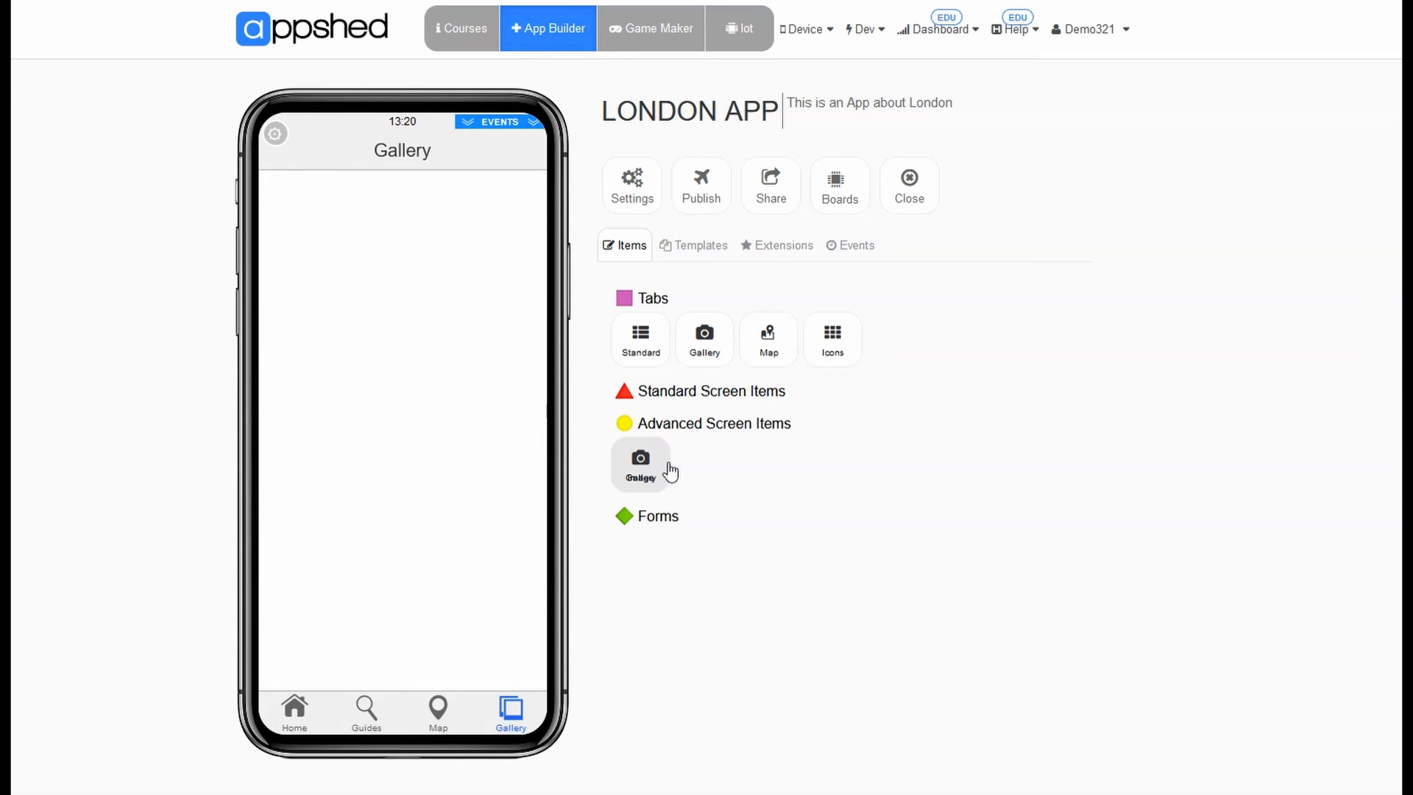
# Add a photo to the Gallery screen using photos-big-ben.jpg from the London App folder, and save it.
pyautogui.rightClick(508, 727)
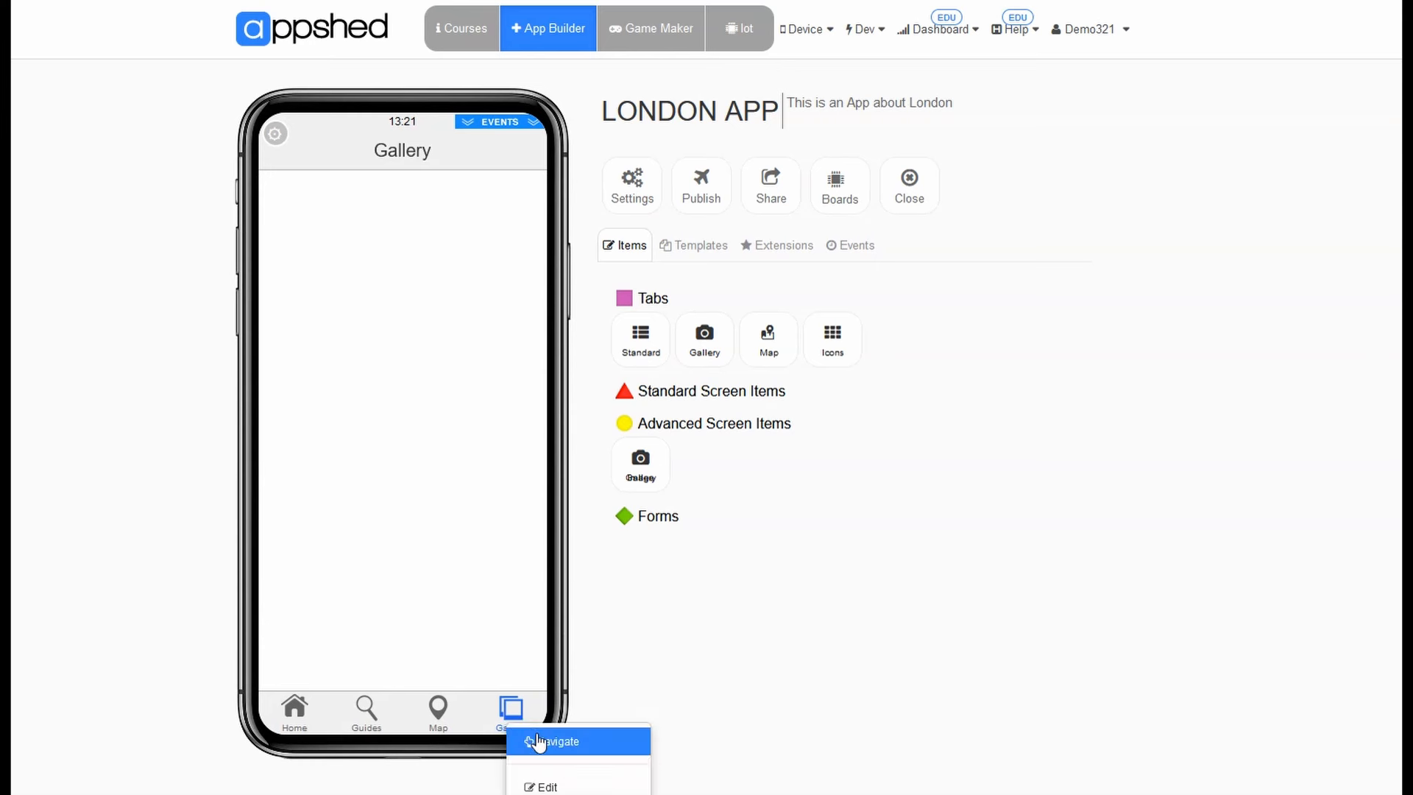
pyautogui.click(651, 465)
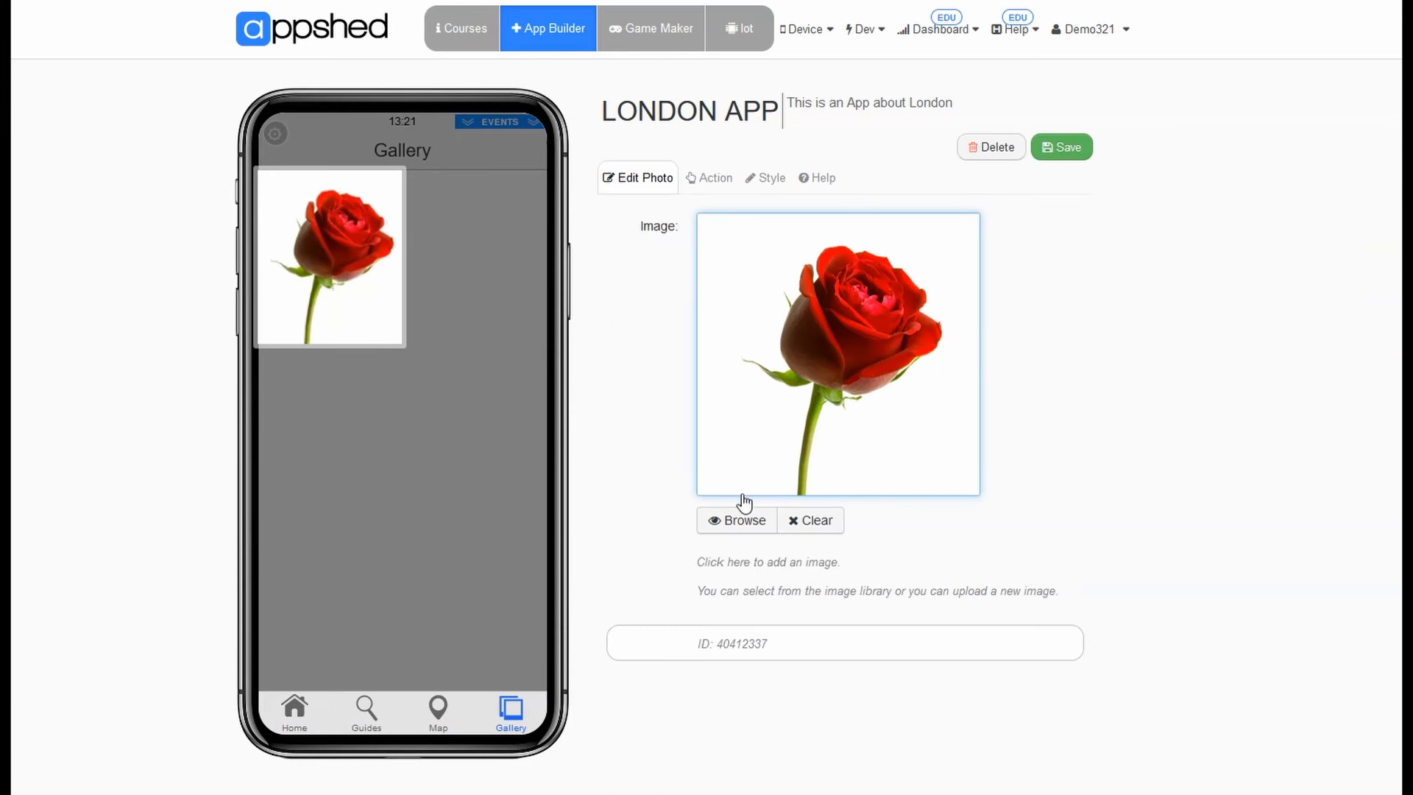
pyautogui.click(744, 521)
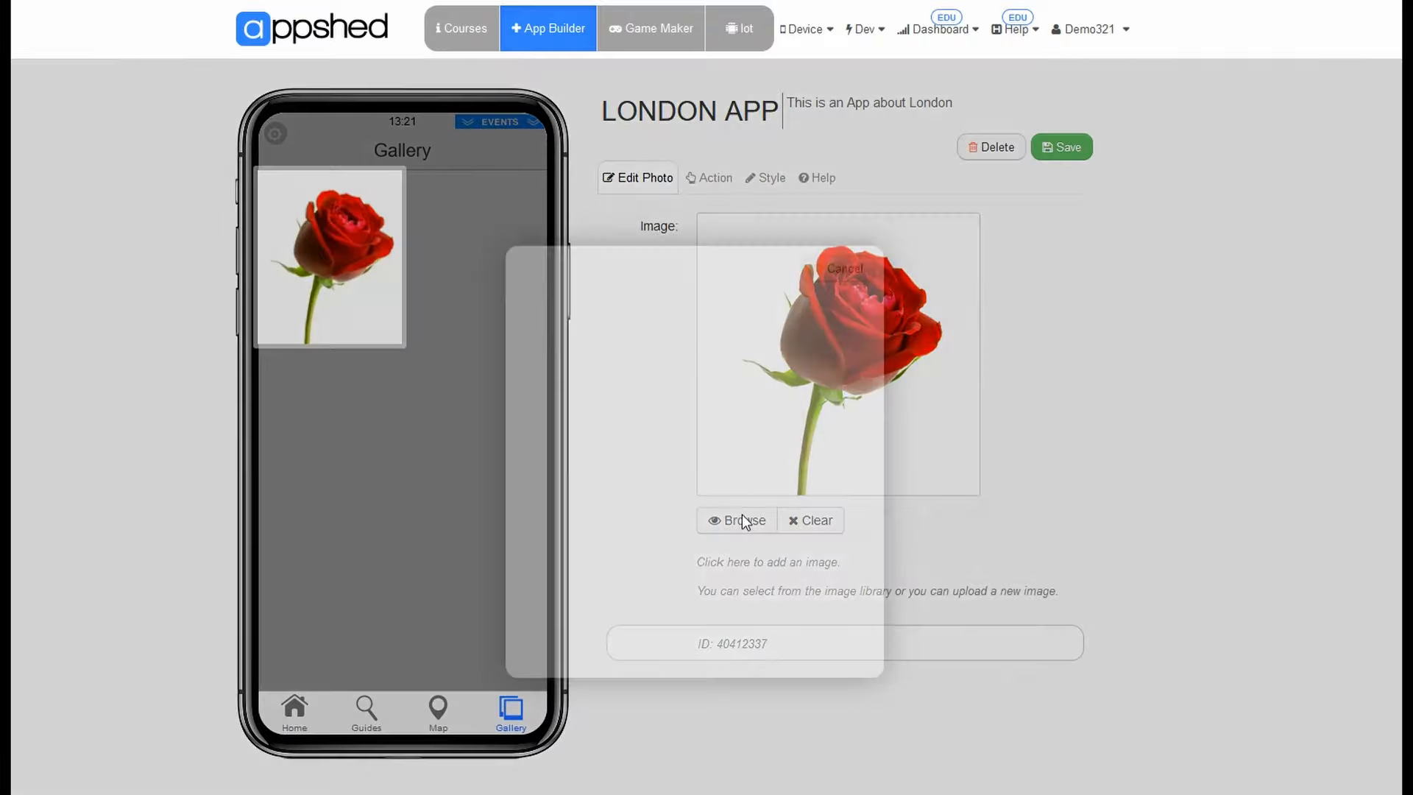
pyautogui.click(305, 165)
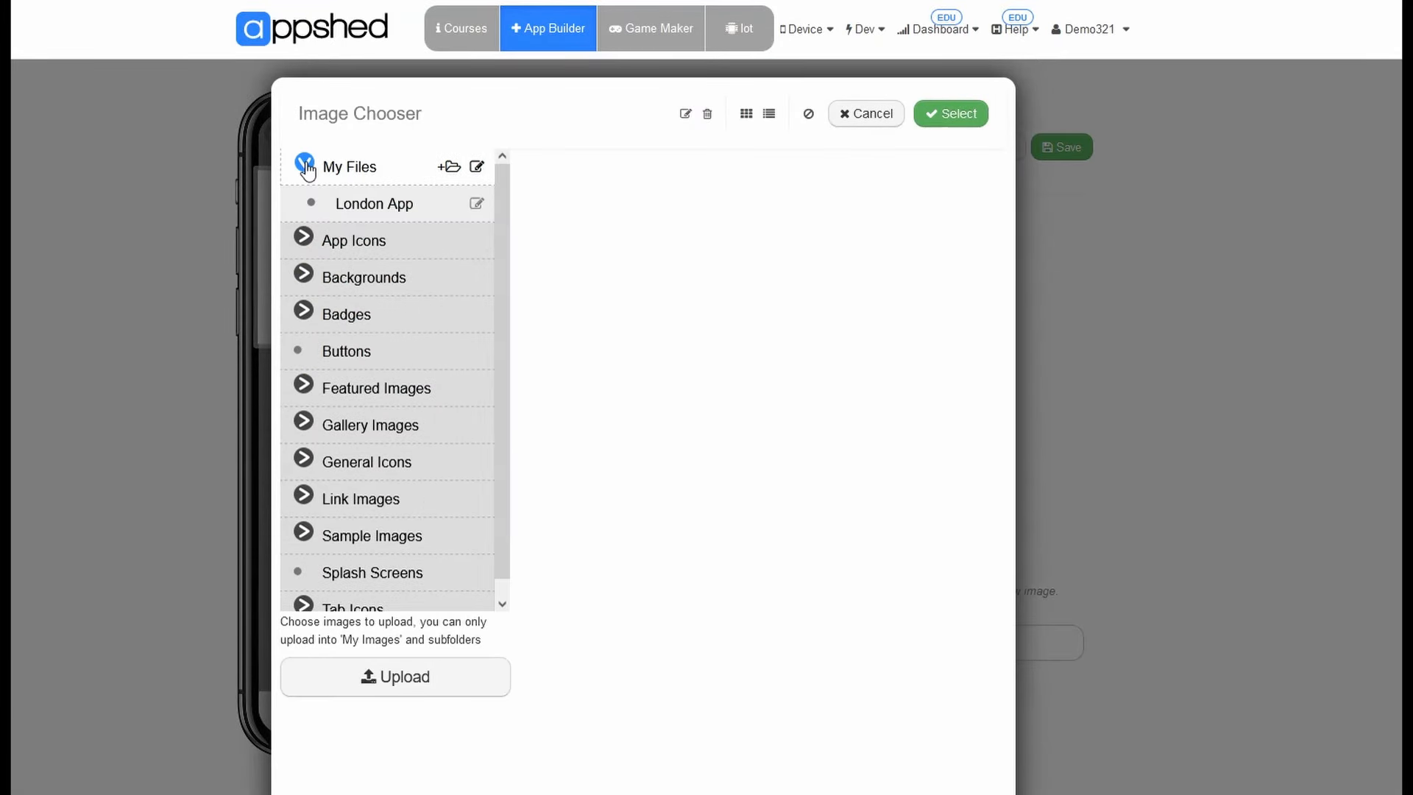
pyautogui.click(388, 206)
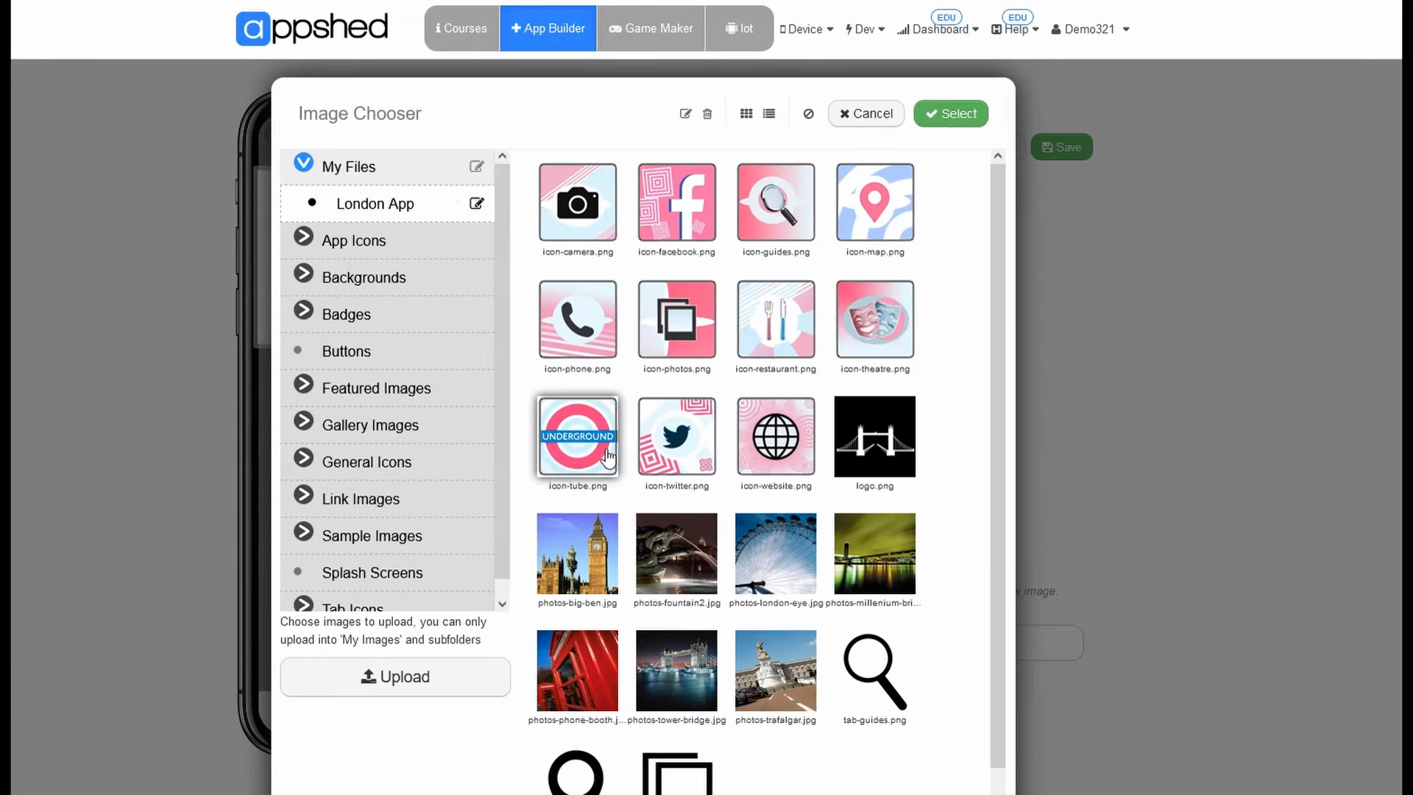
pyautogui.click(589, 545)
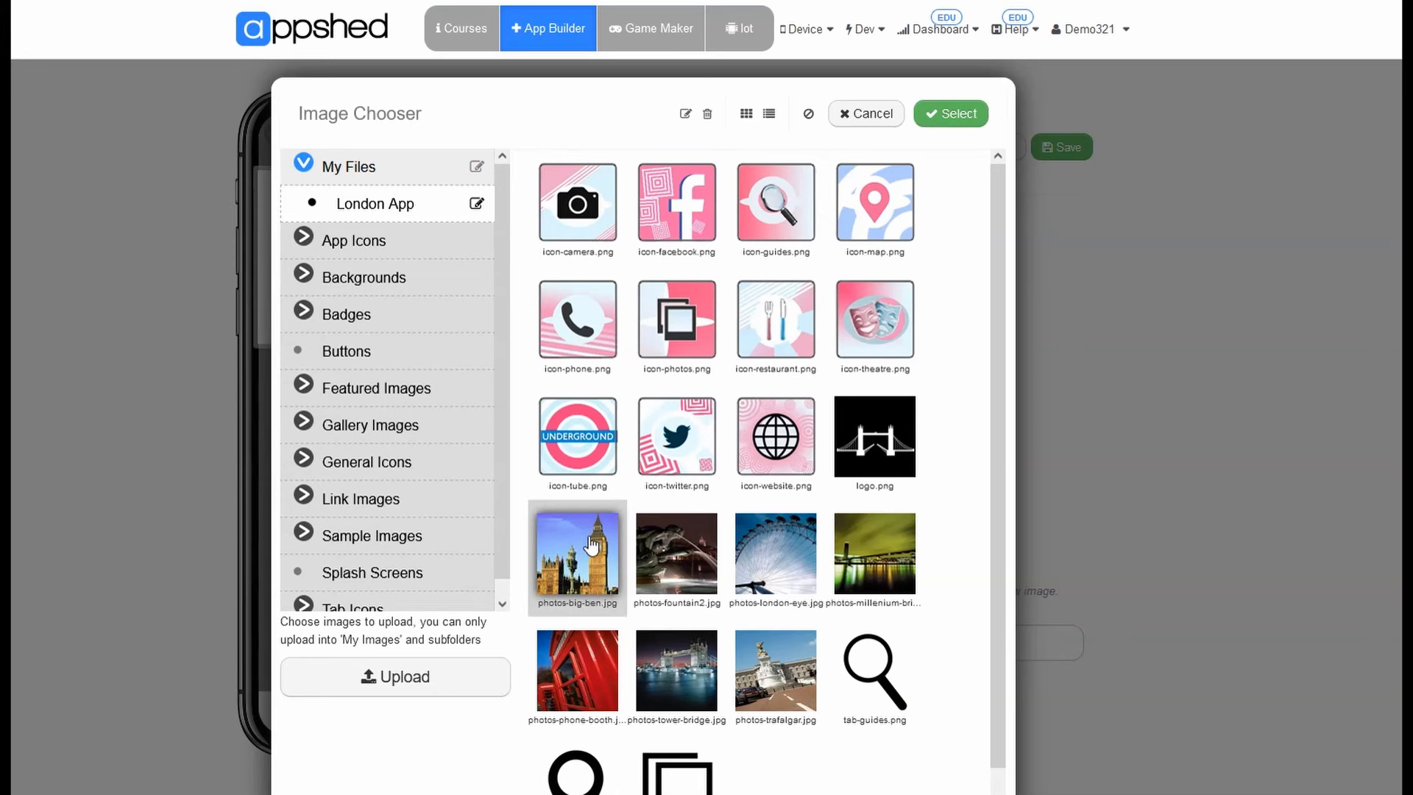
pyautogui.click(953, 116)
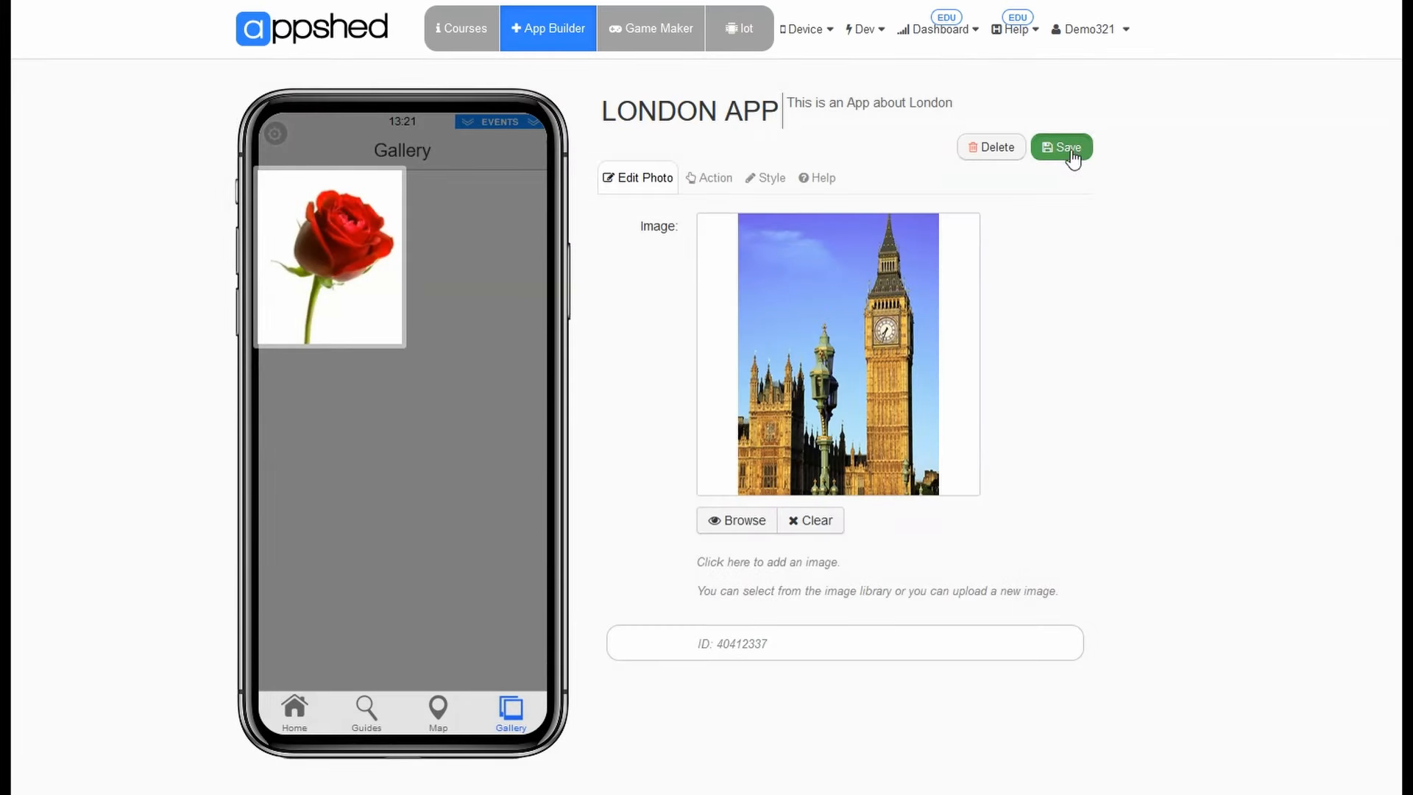
pyautogui.click(1069, 149)
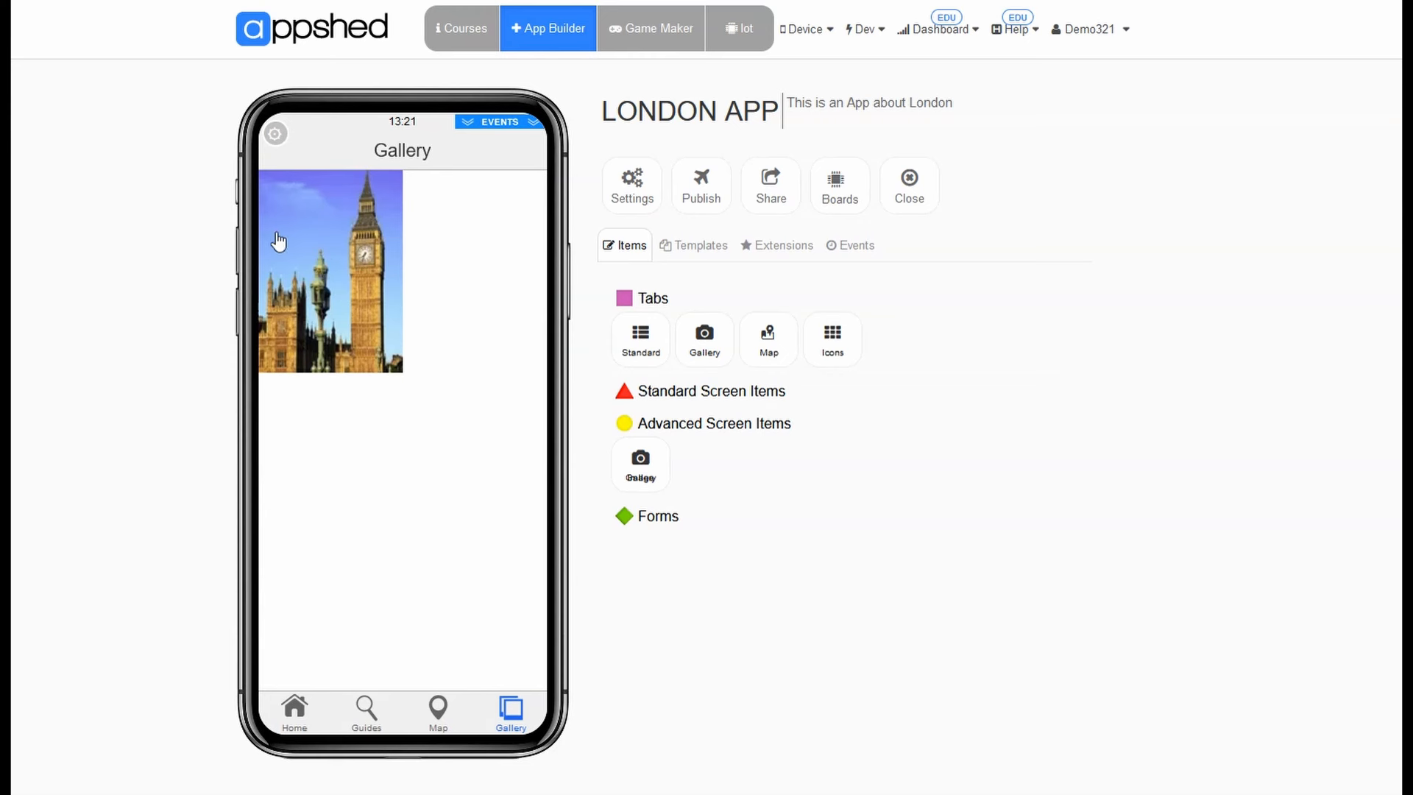
# View the Big Ben photo at full size on the phone preview and return to the gallery grid.
pyautogui.click(361, 244)
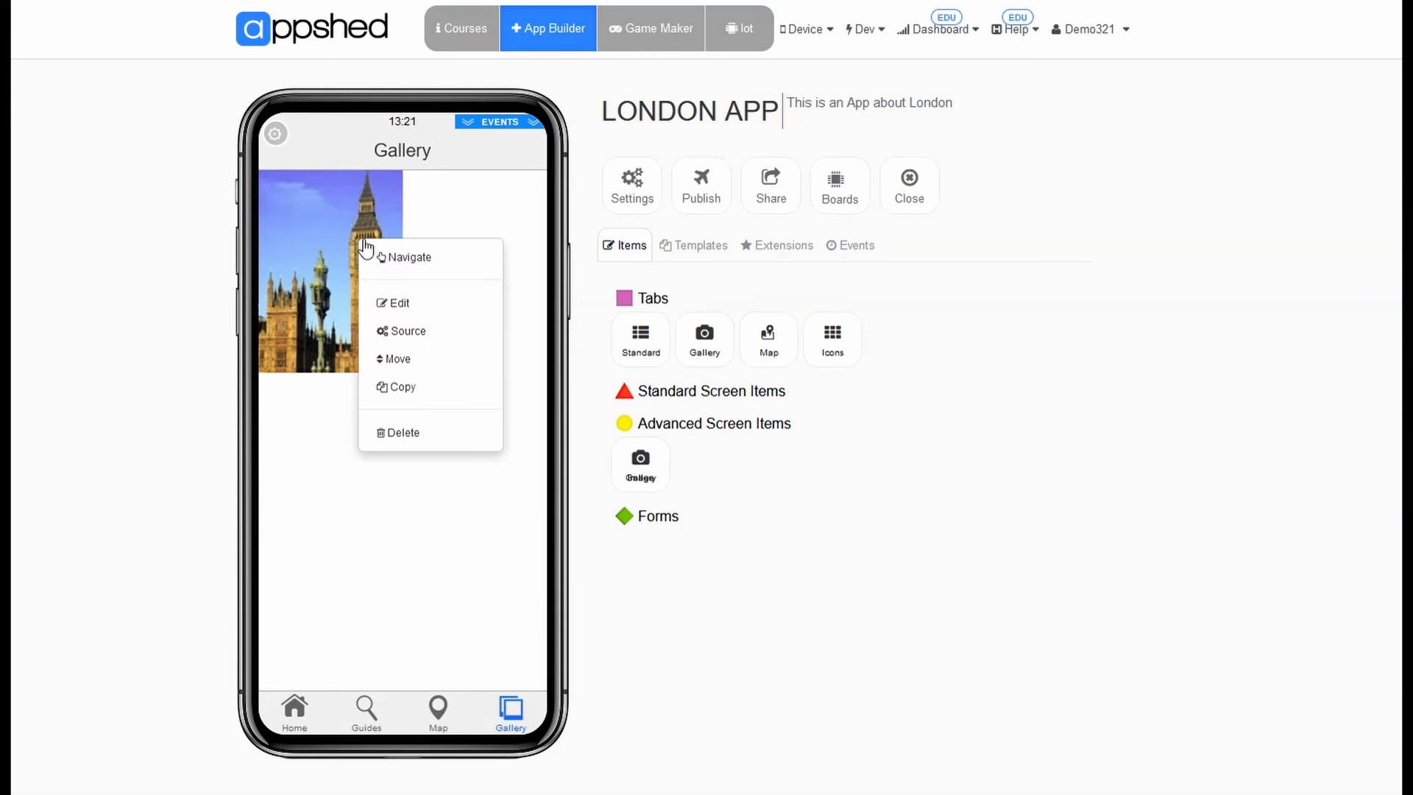
pyautogui.click(374, 254)
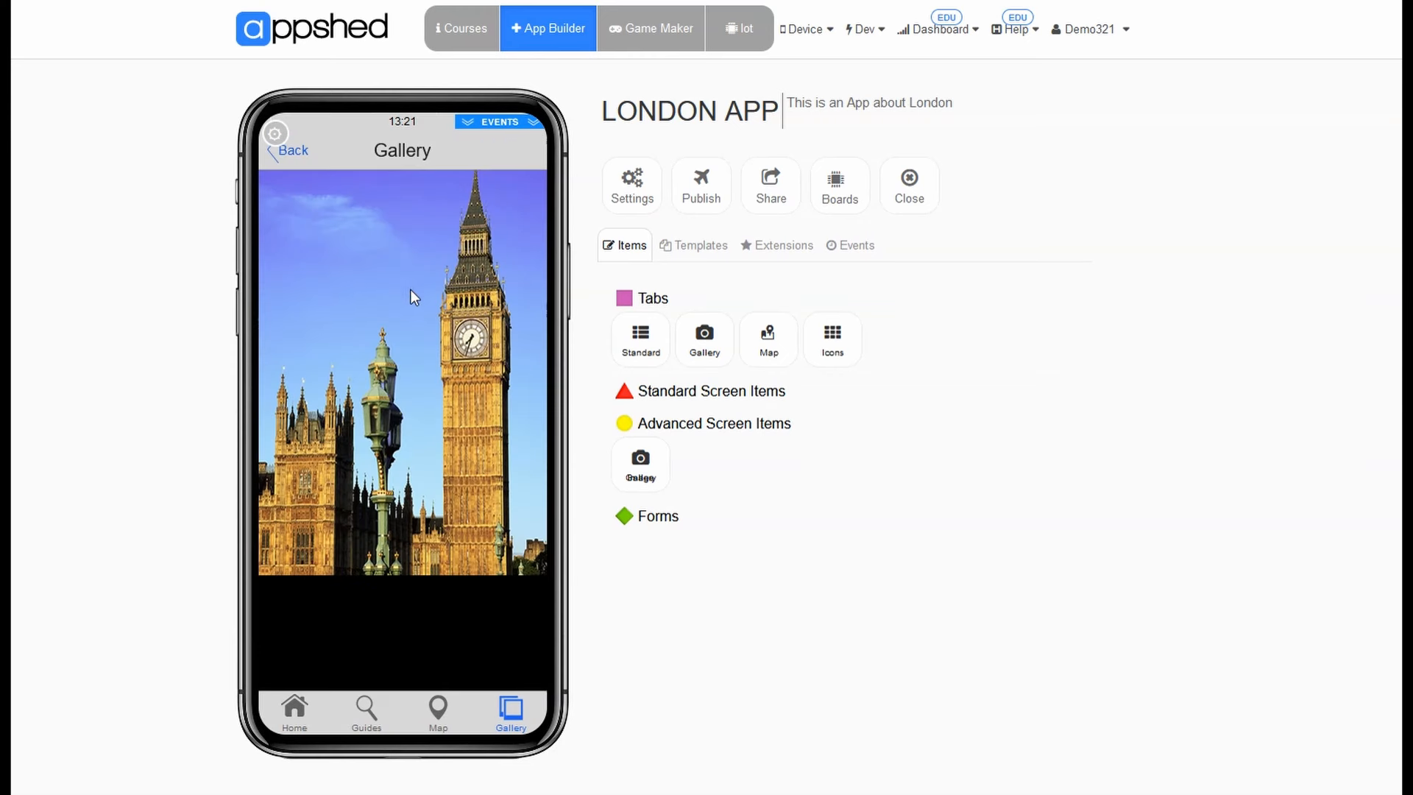
pyautogui.click(292, 151)
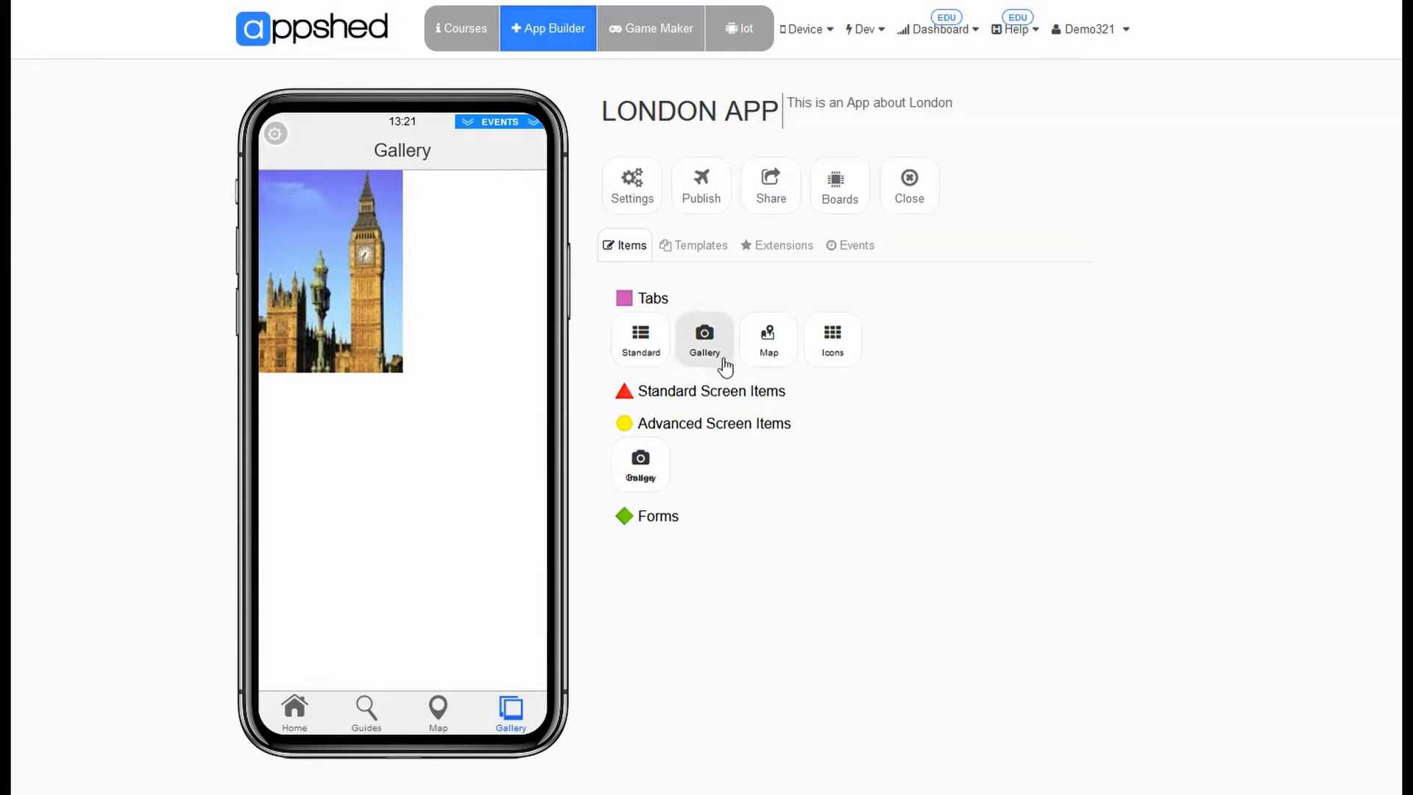
# Add a second gallery photo and set its image to photos-fountain2.jpg from the London App folder.
pyautogui.click(665, 454)
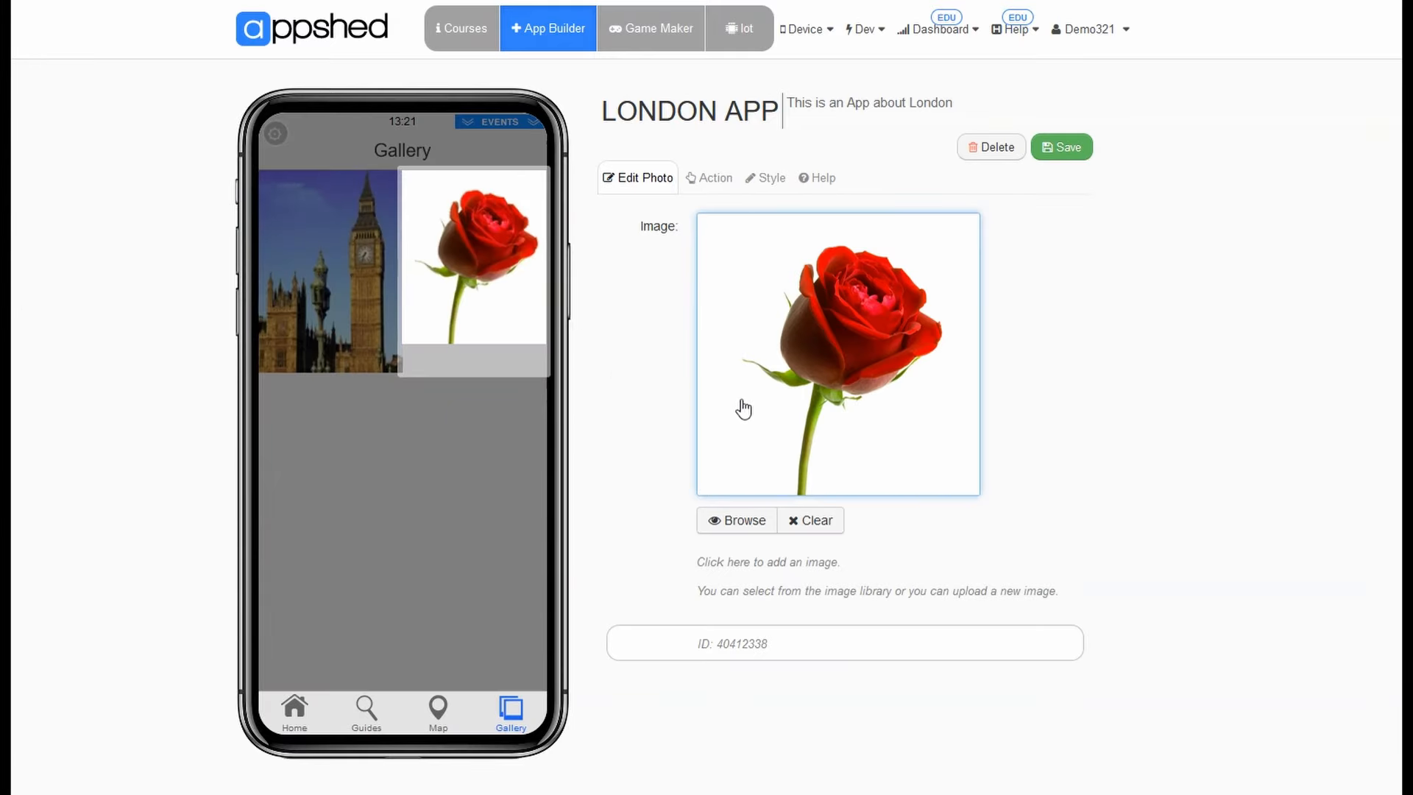
pyautogui.click(771, 520)
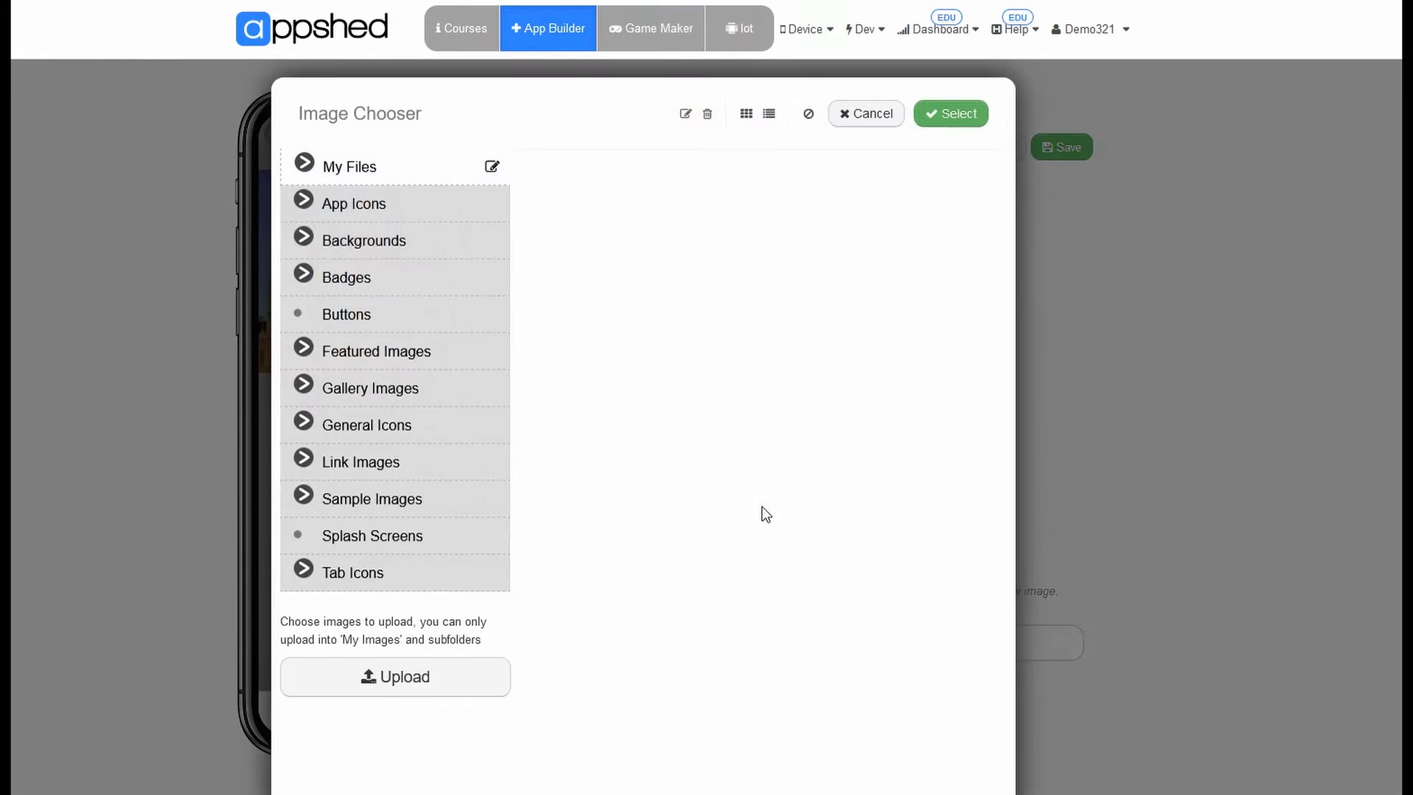
pyautogui.click(303, 164)
pyautogui.click(396, 213)
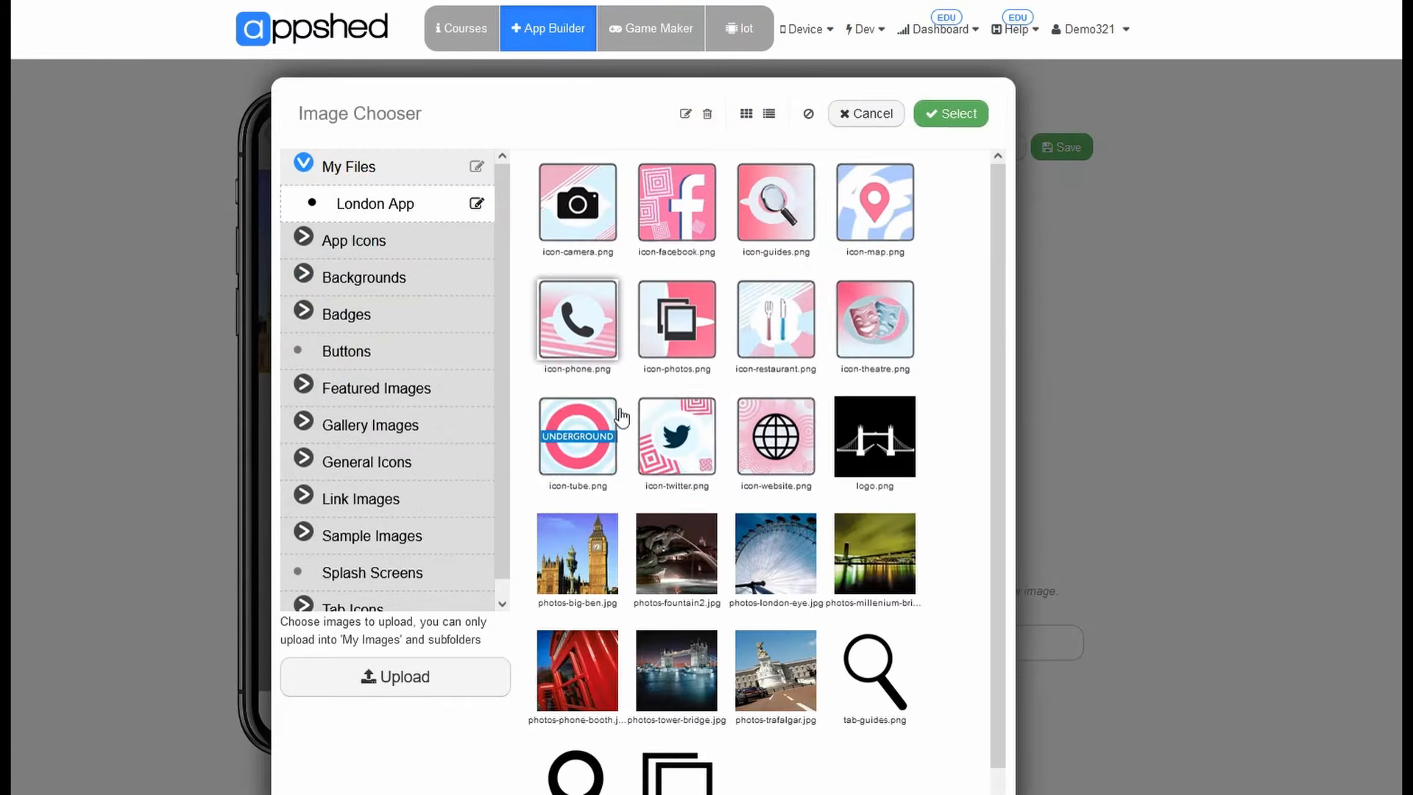
pyautogui.click(676, 554)
pyautogui.click(949, 114)
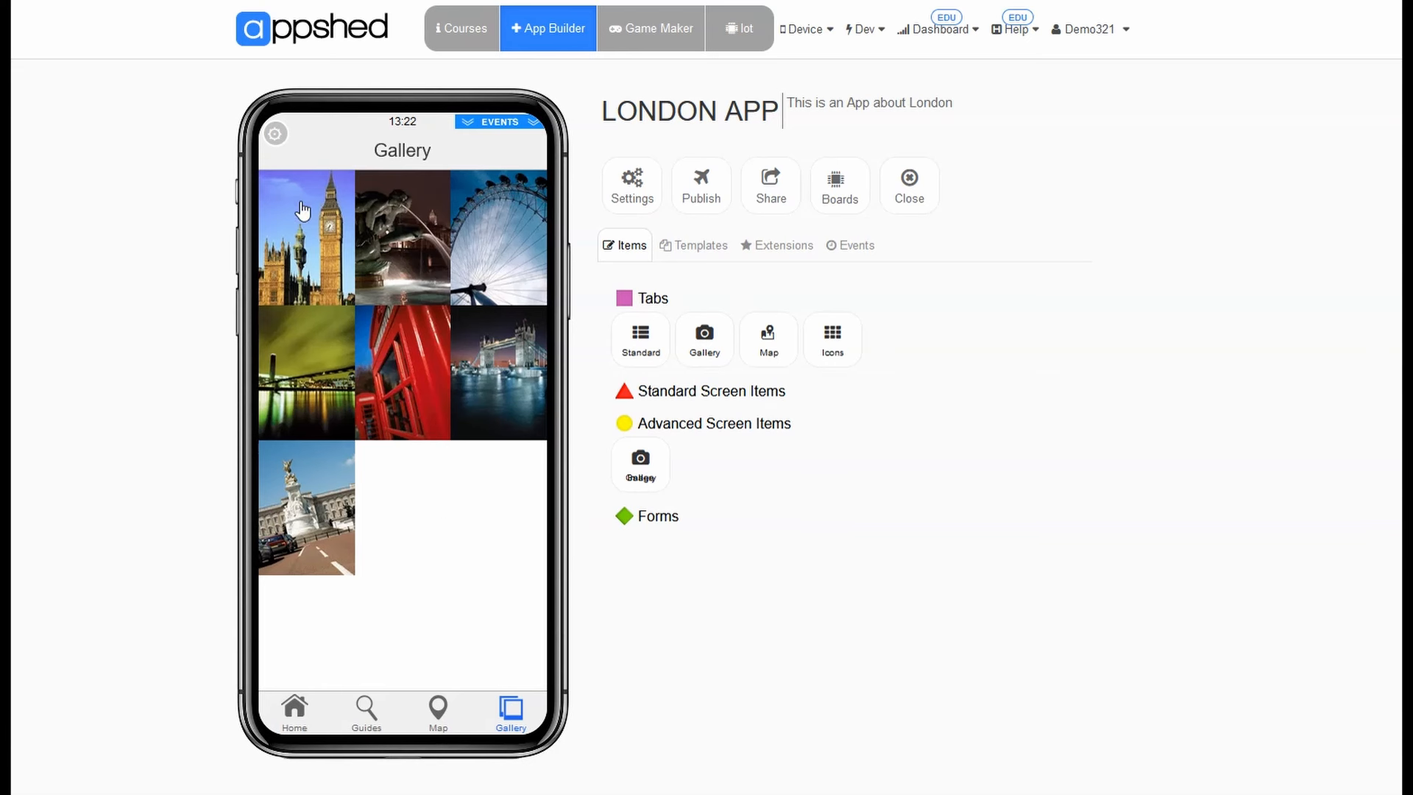
# Open the Big Ben photo from the gallery grid and swipe through the full-size photos on the preview.
pyautogui.click(303, 257)
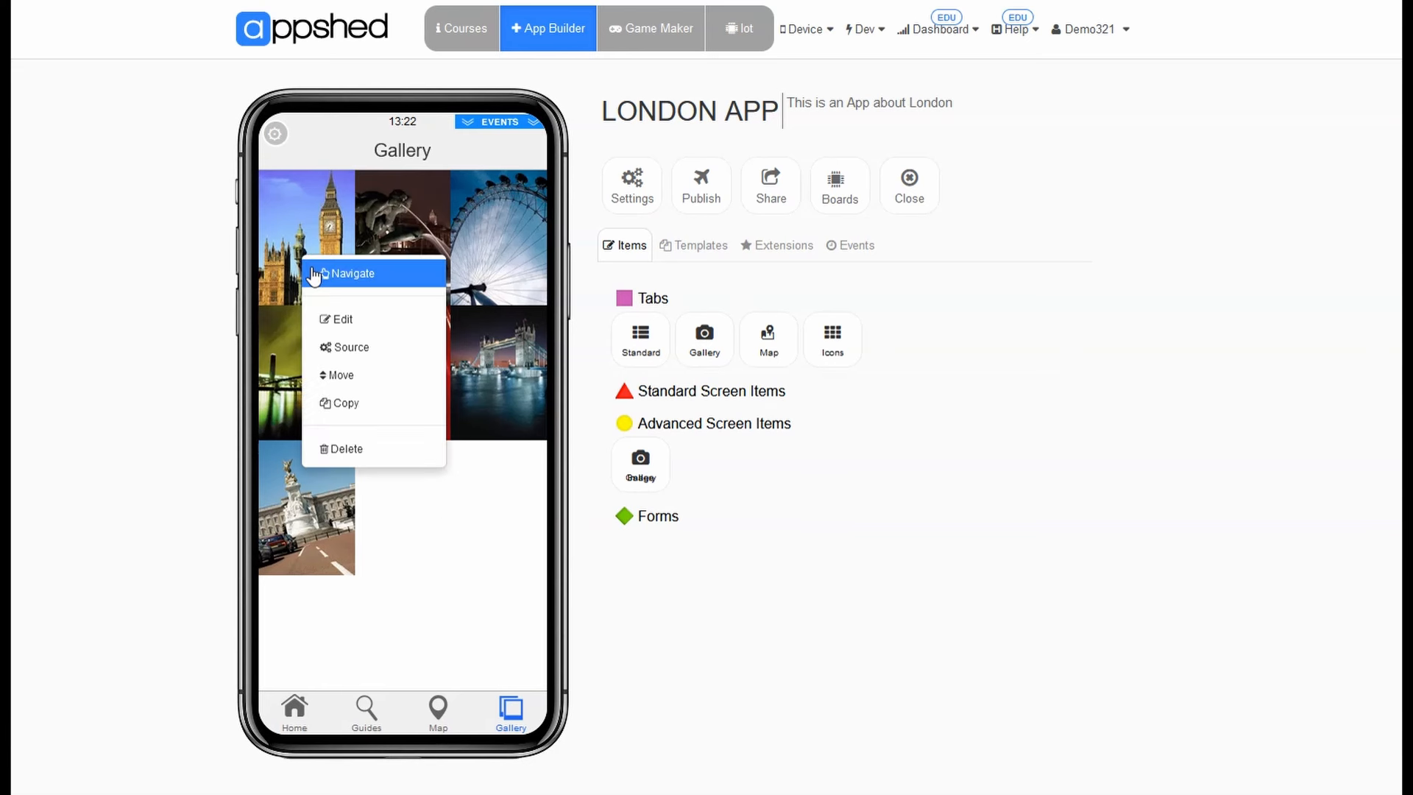
pyautogui.click(301, 232)
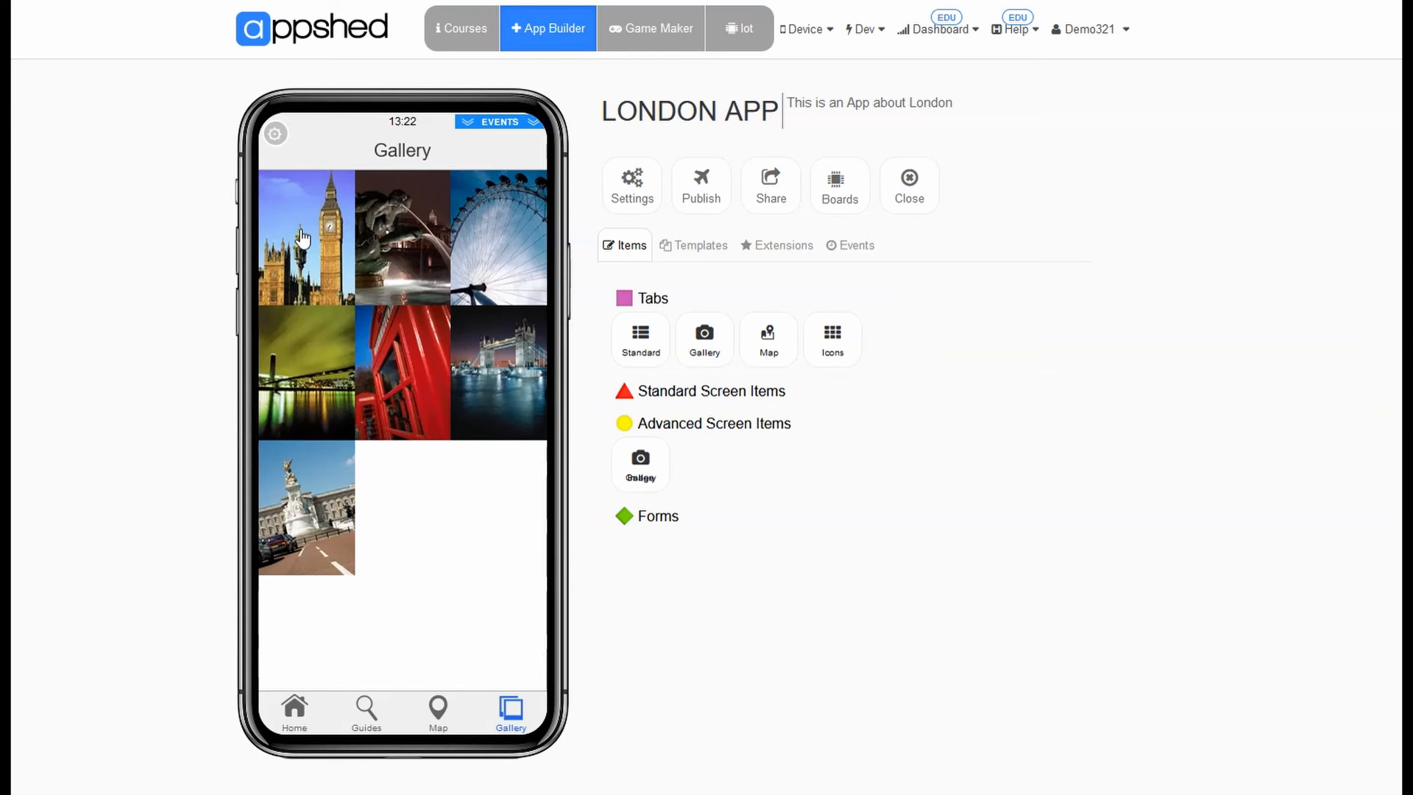
pyautogui.click(301, 237)
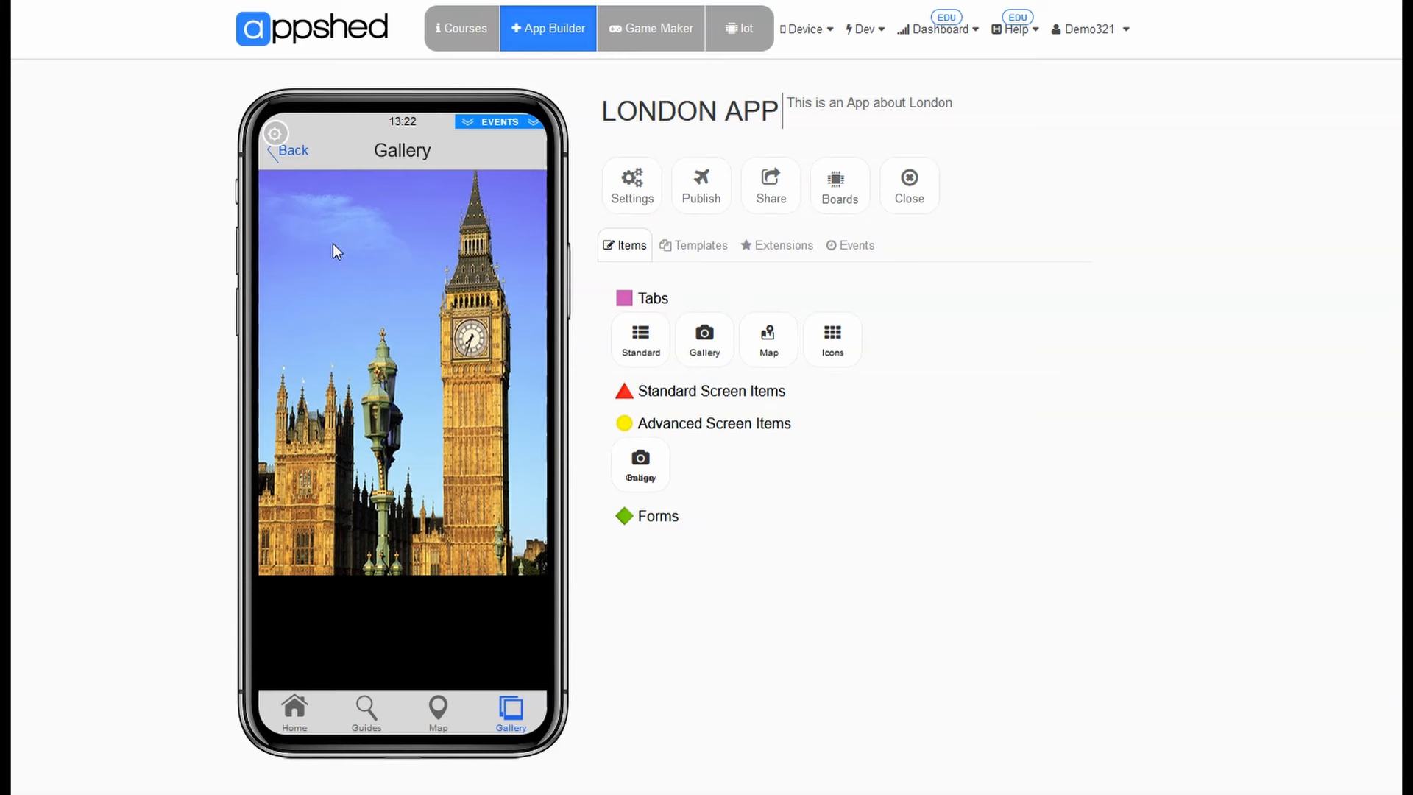
pyautogui.moveTo(333, 245); pyautogui.dragTo(289, 267)
pyautogui.moveTo(317, 280); pyautogui.dragTo(461, 303)
# Give the full-size Big Ben photo a Jump to Screen action linking to the Attractions list screen under Guides, and save it.
pyautogui.rightClick(440, 303)
pyautogui.click(433, 314)
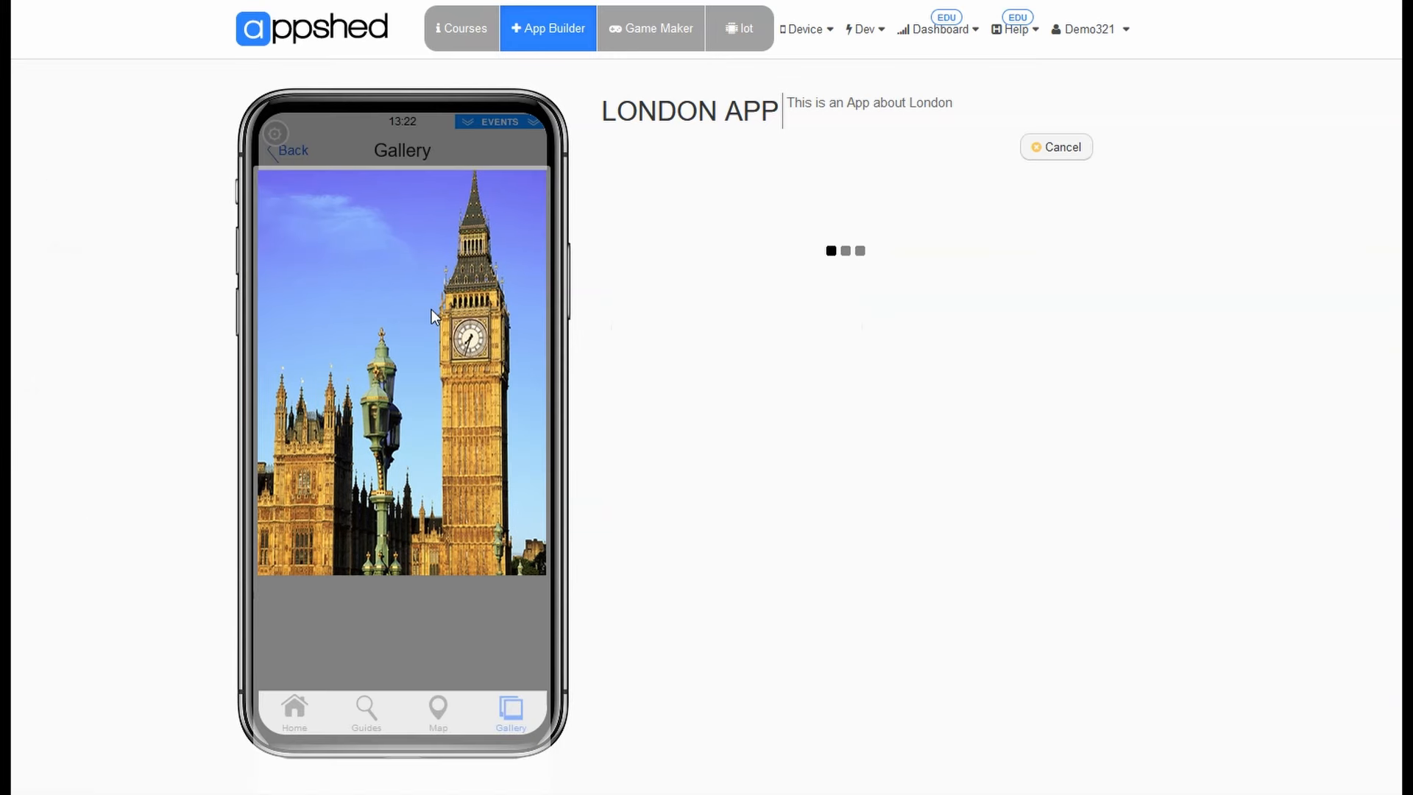
pyautogui.click(720, 179)
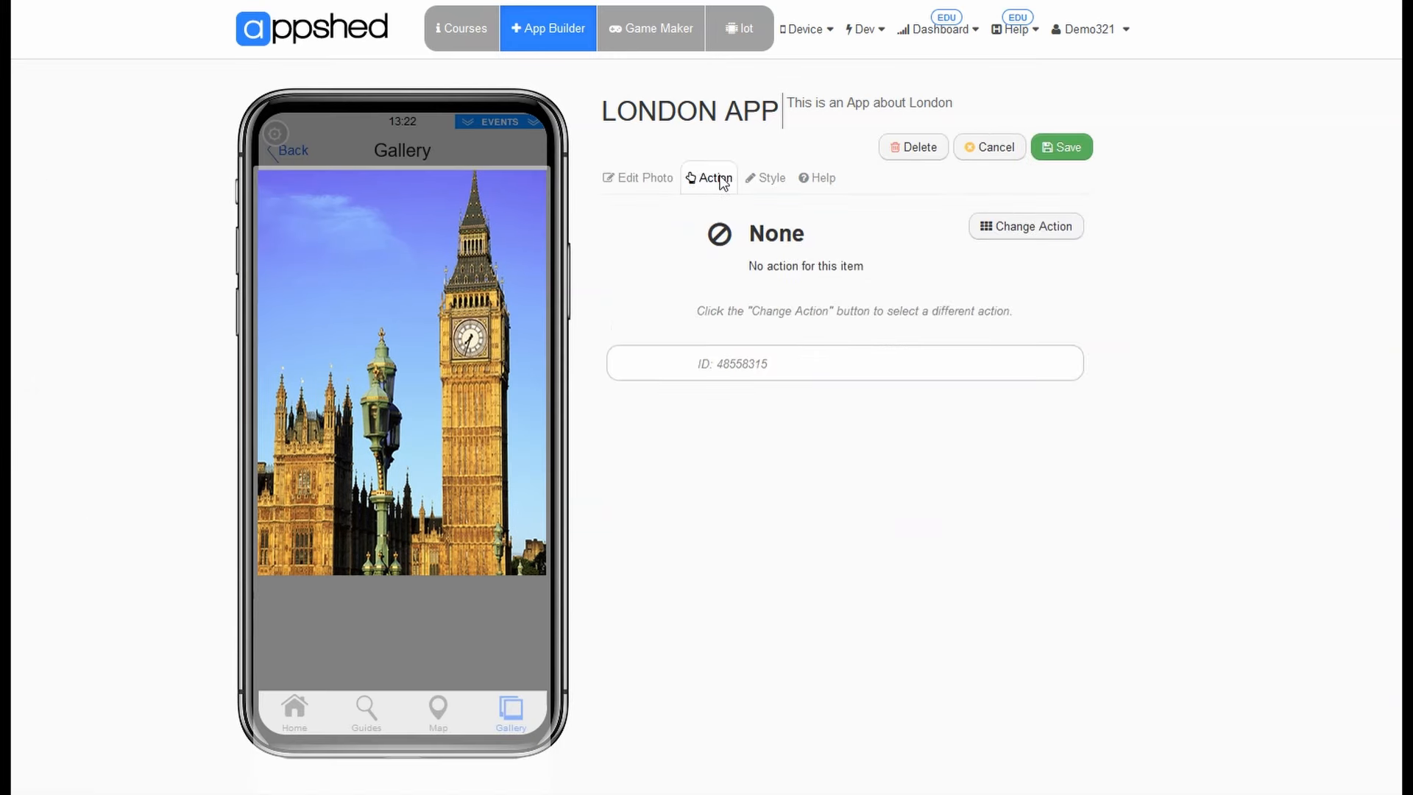
pyautogui.click(1034, 234)
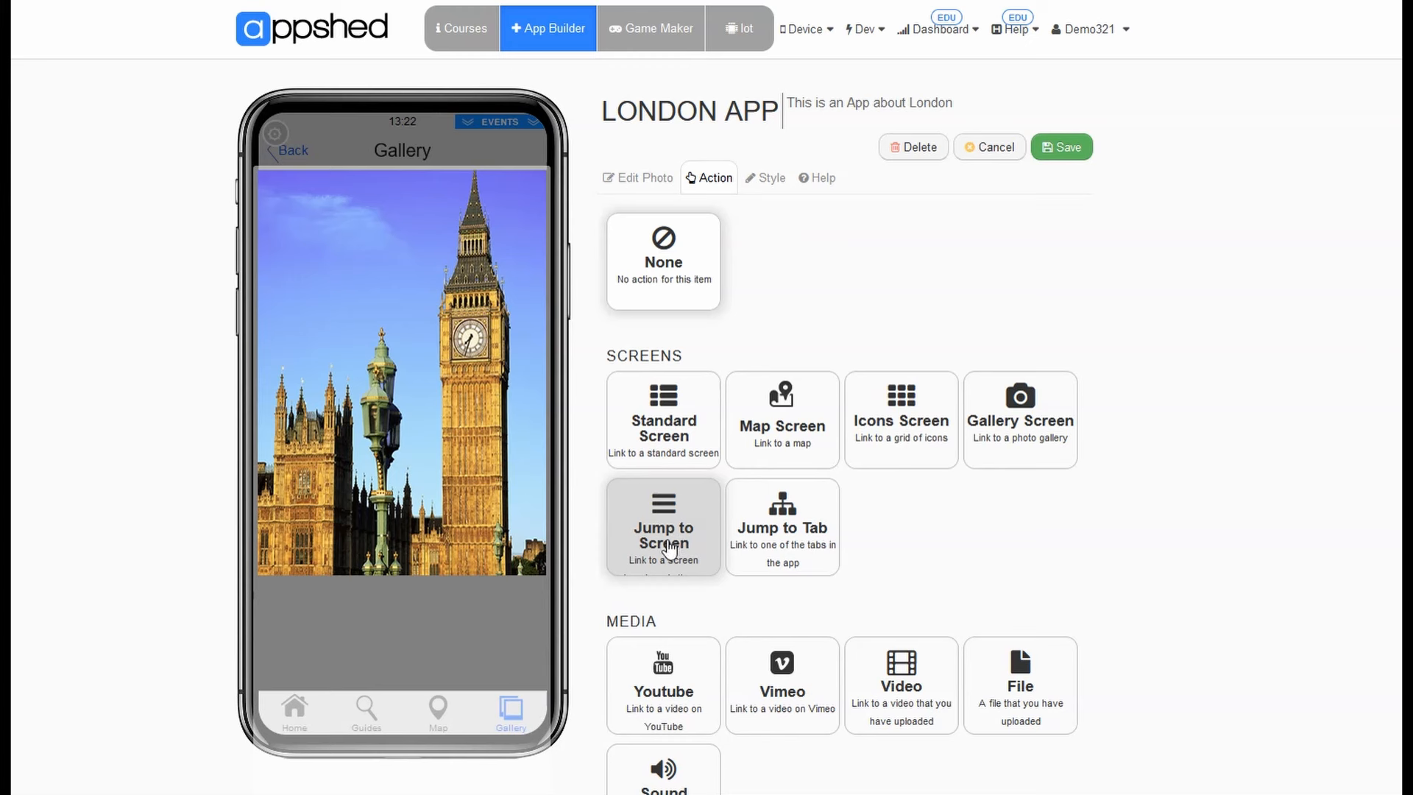
pyautogui.click(680, 571)
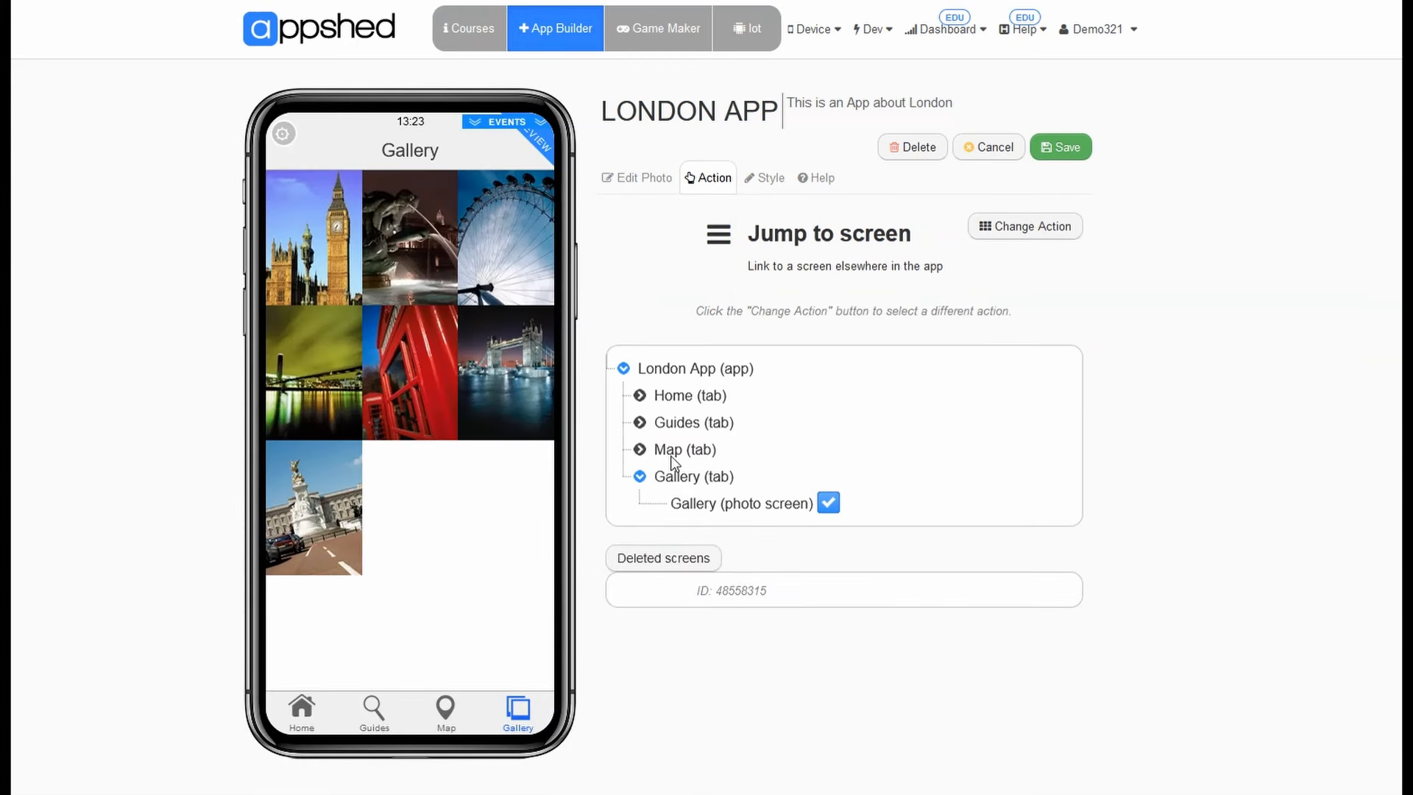
pyautogui.click(640, 423)
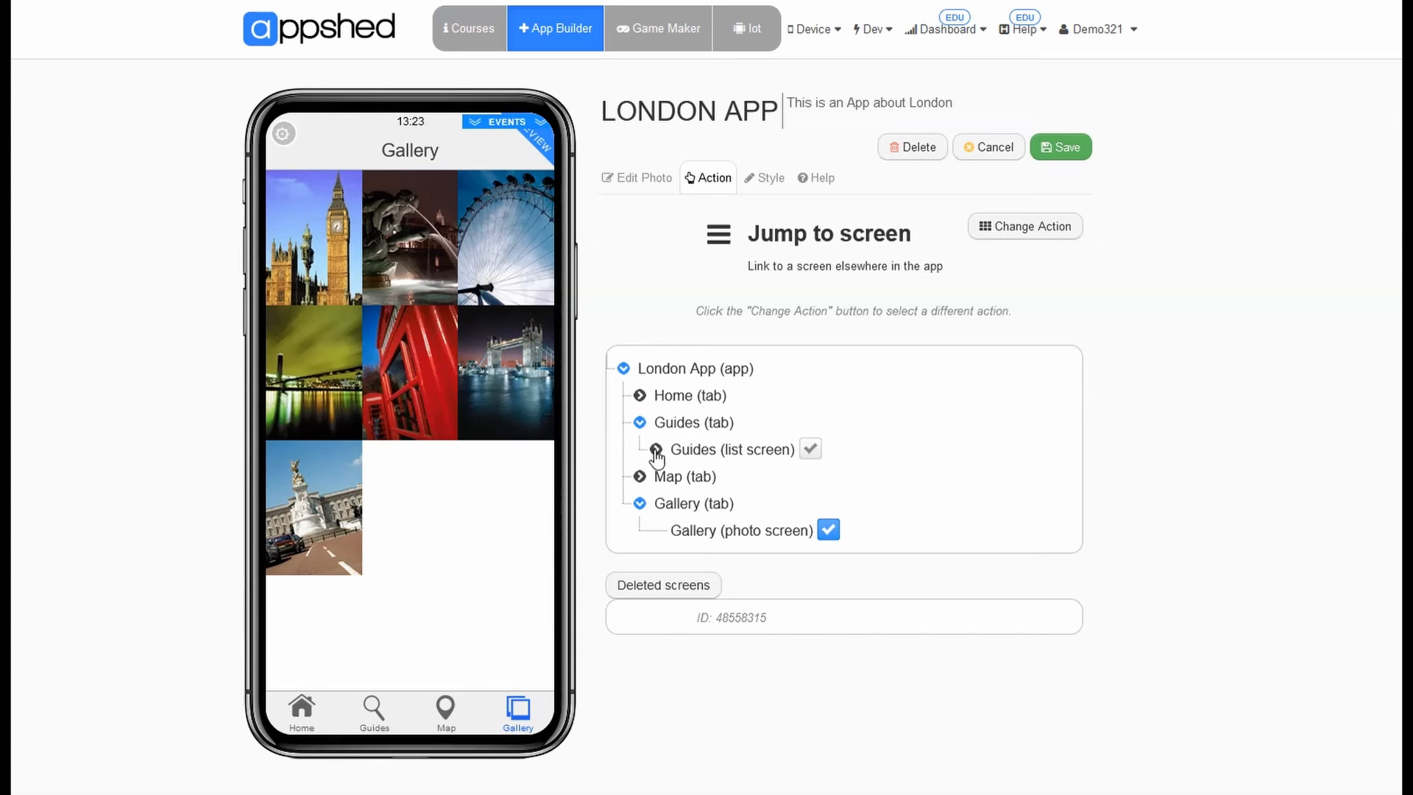
pyautogui.click(656, 450)
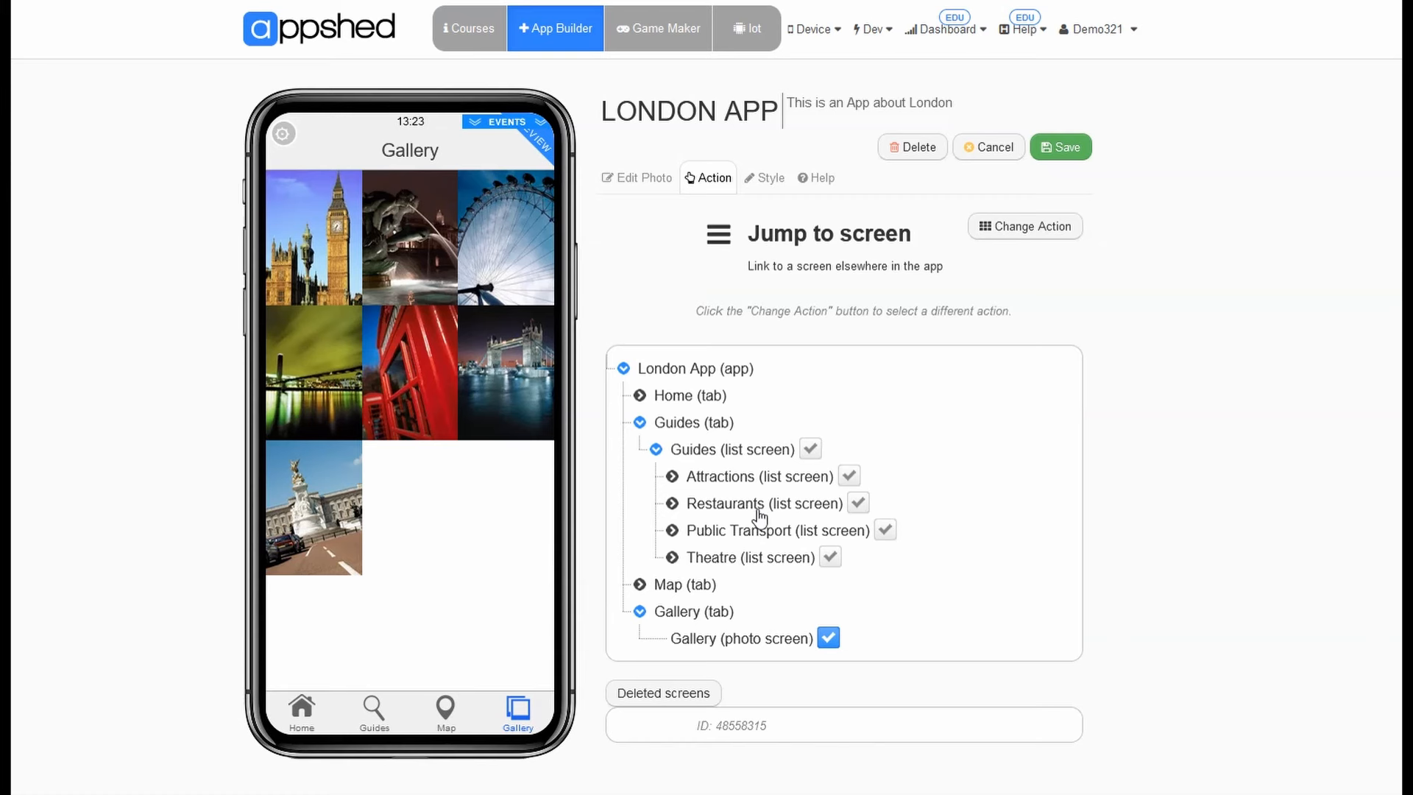
pyautogui.click(849, 476)
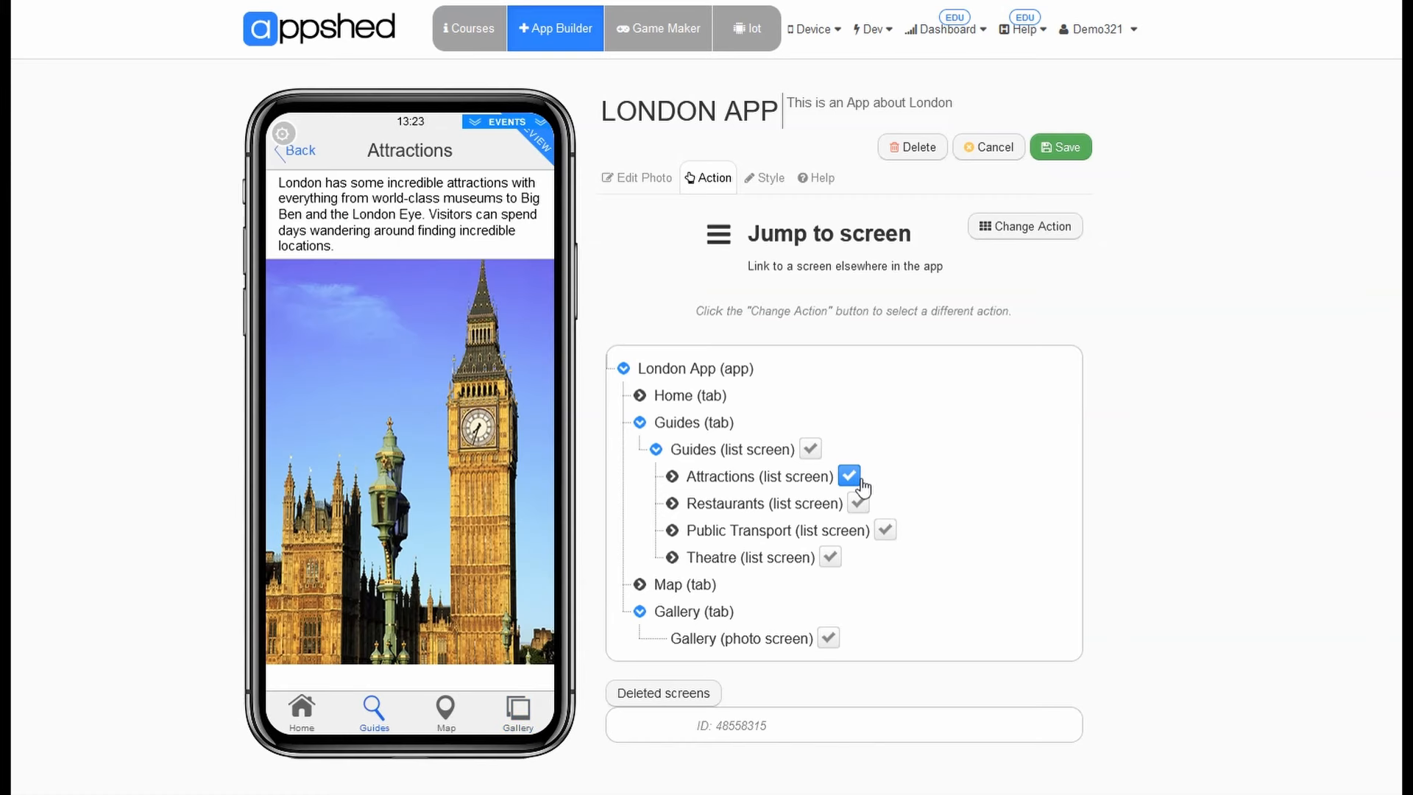
pyautogui.click(1070, 150)
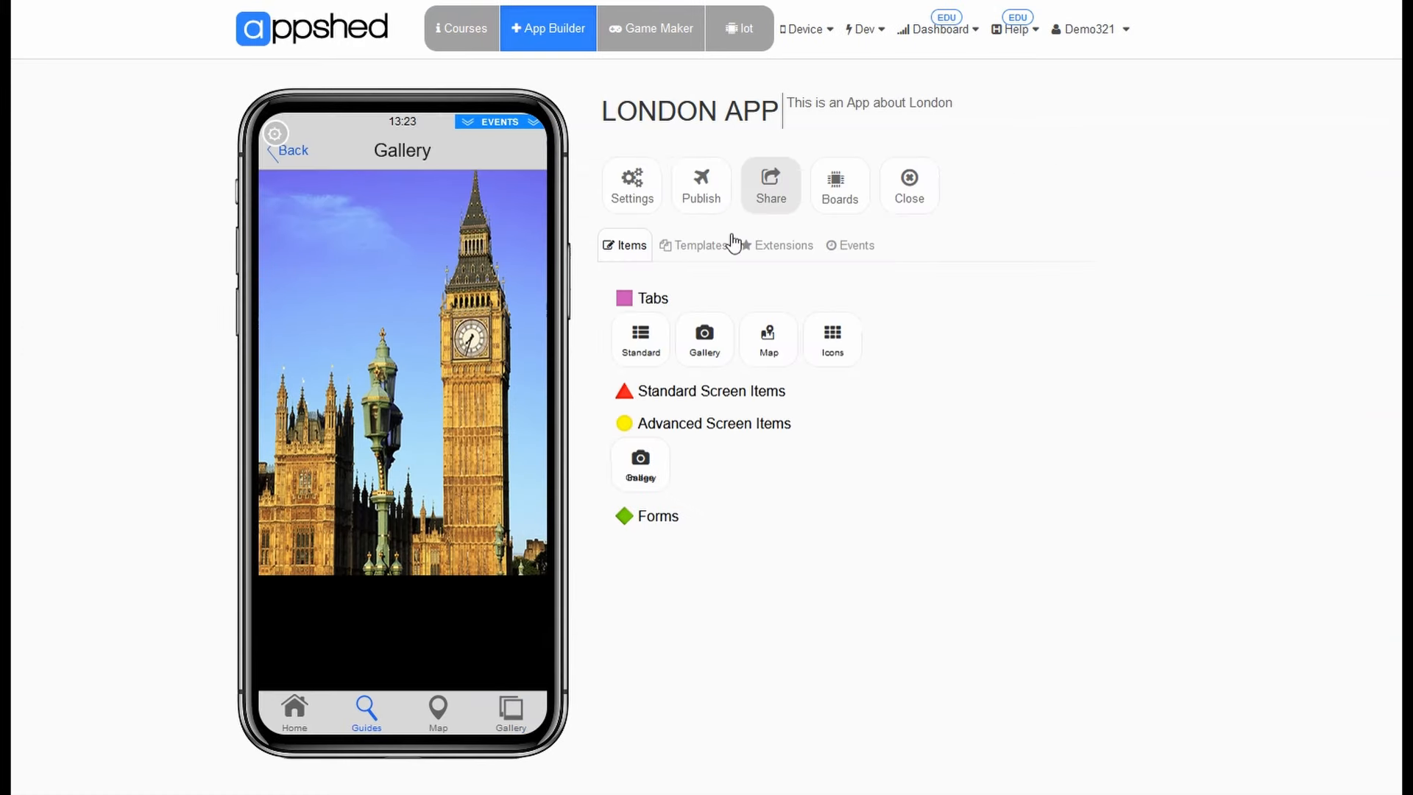
# Test the Big Ben photo's link to the Attractions screen, and check the Attractions link from the Guides list.
pyautogui.click(403, 325)
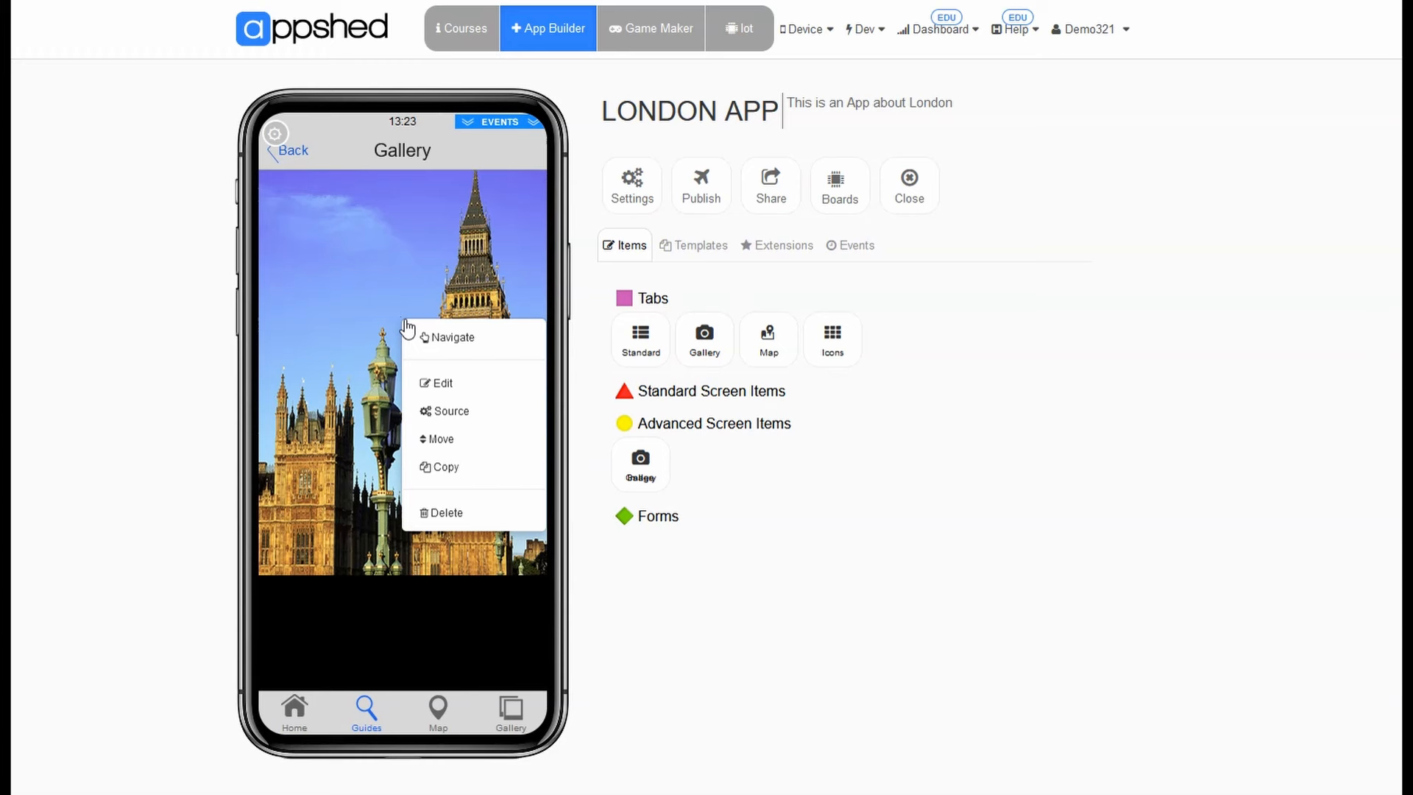
pyautogui.click(457, 337)
pyautogui.moveTo(443, 381); pyautogui.dragTo(443, 306)
pyautogui.click(293, 150)
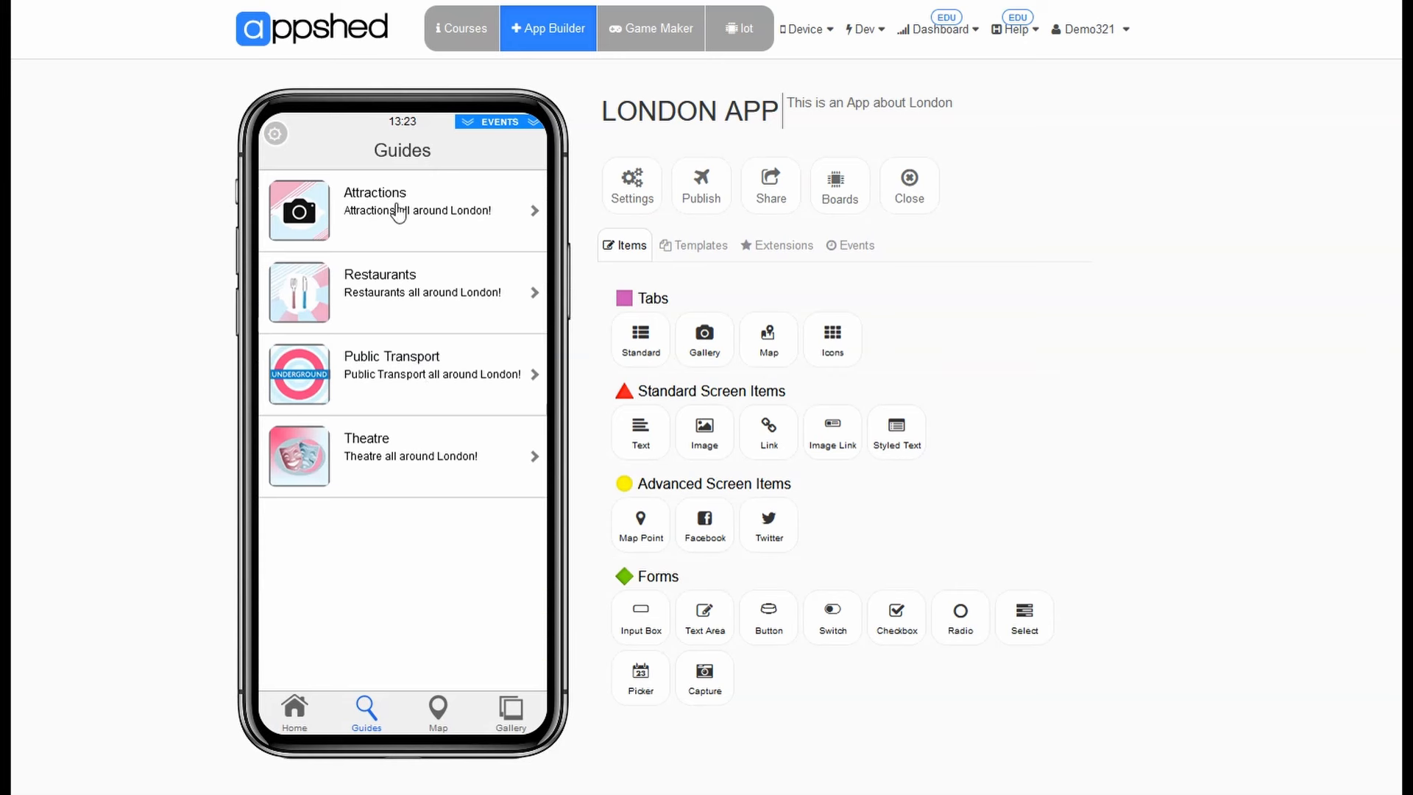
pyautogui.click(396, 211)
pyautogui.click(294, 150)
# Add a new icon to the Home tab's screen and title it "Public Transport".
pyautogui.click(318, 729)
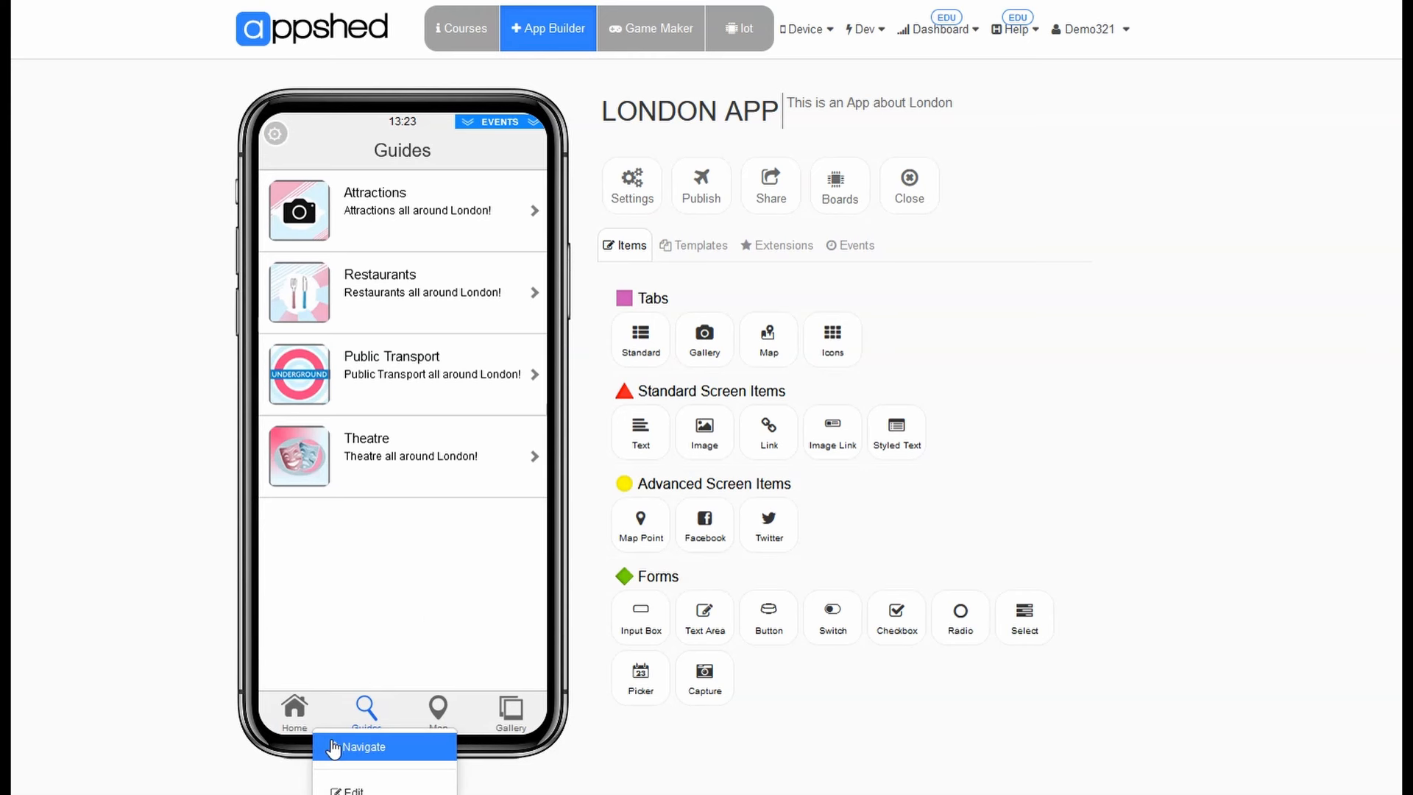
pyautogui.click(334, 747)
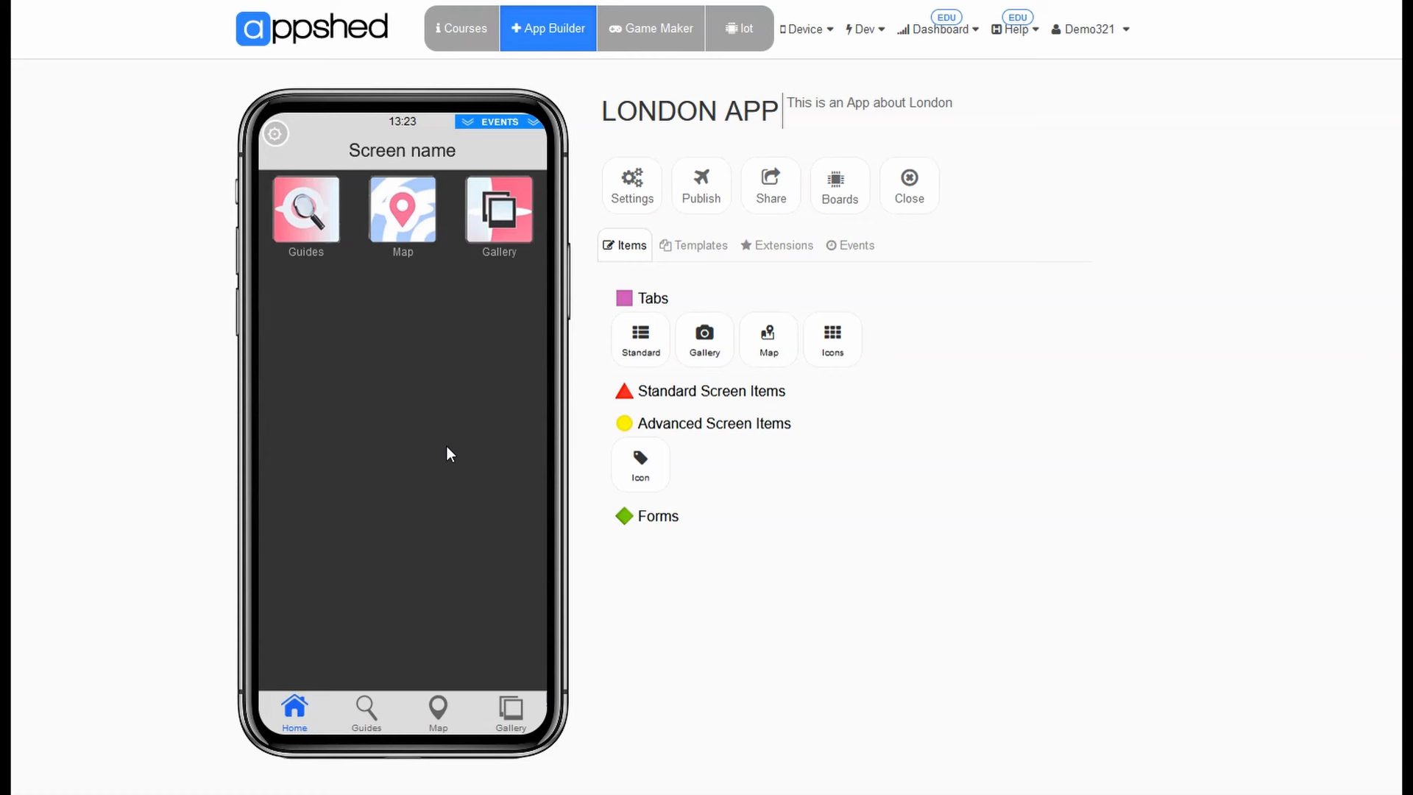
pyautogui.click(657, 466)
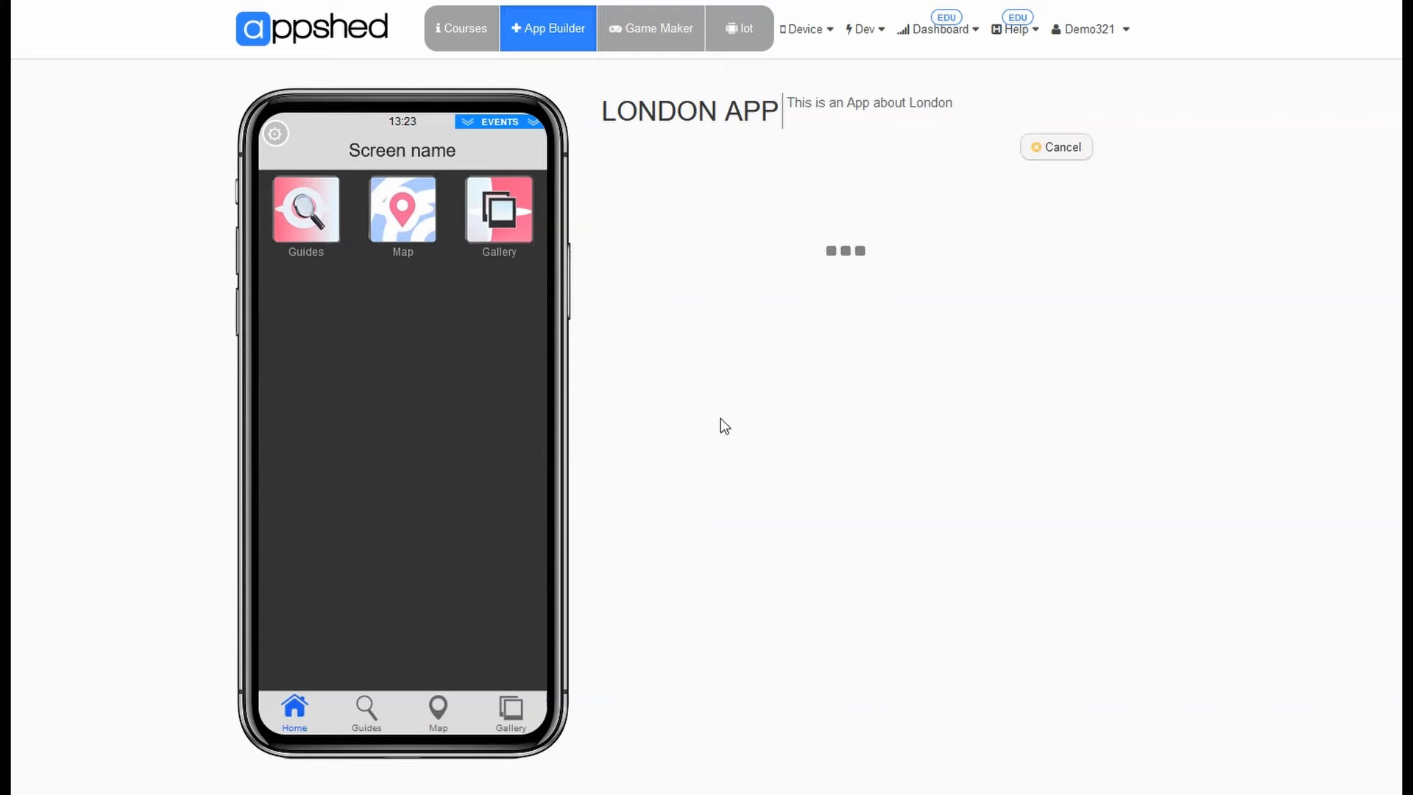
pyautogui.click(802, 231)
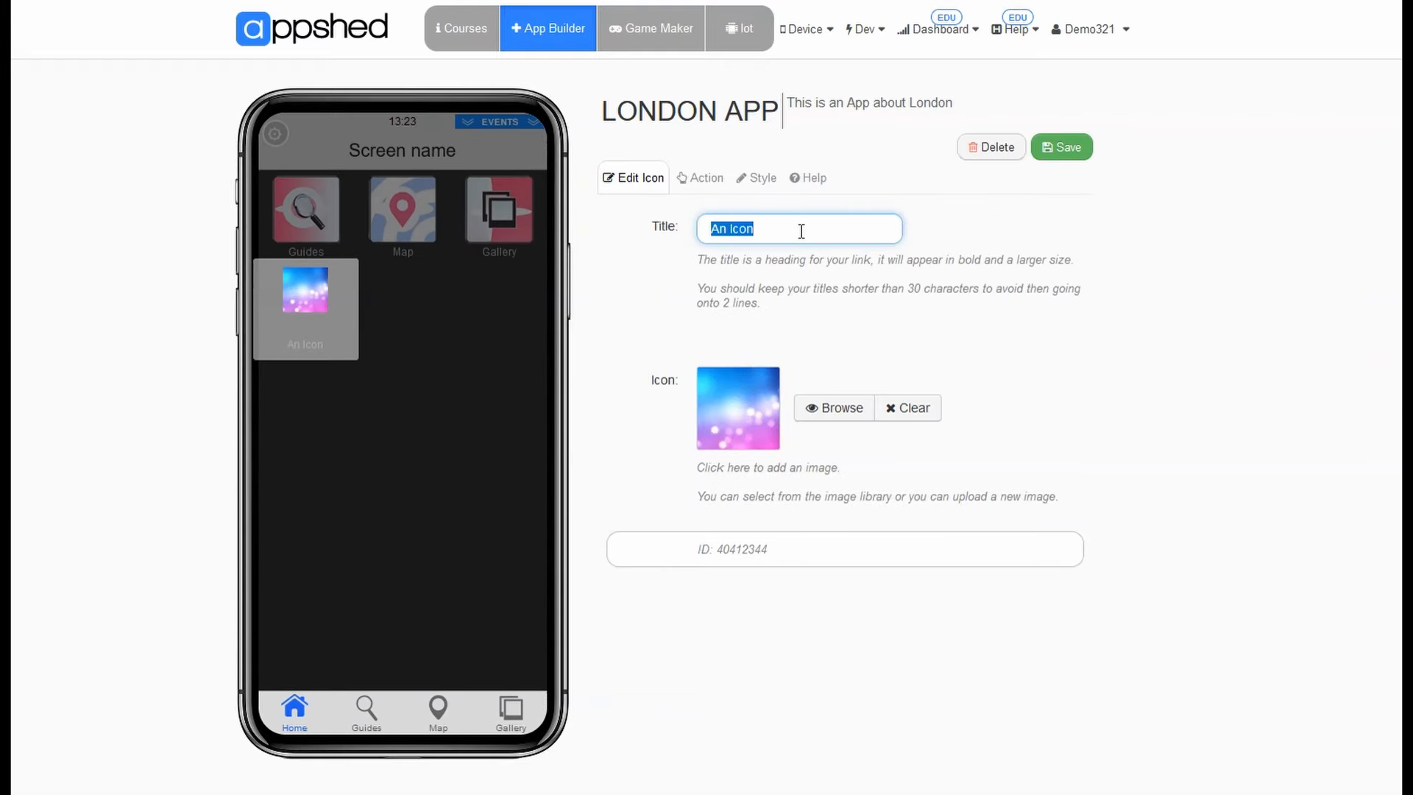
pyautogui.write('Pub')
pyautogui.click(786, 250)
# Set the Public Transport icon's image to icon-tube.png from the London App folder.
pyautogui.click(837, 405)
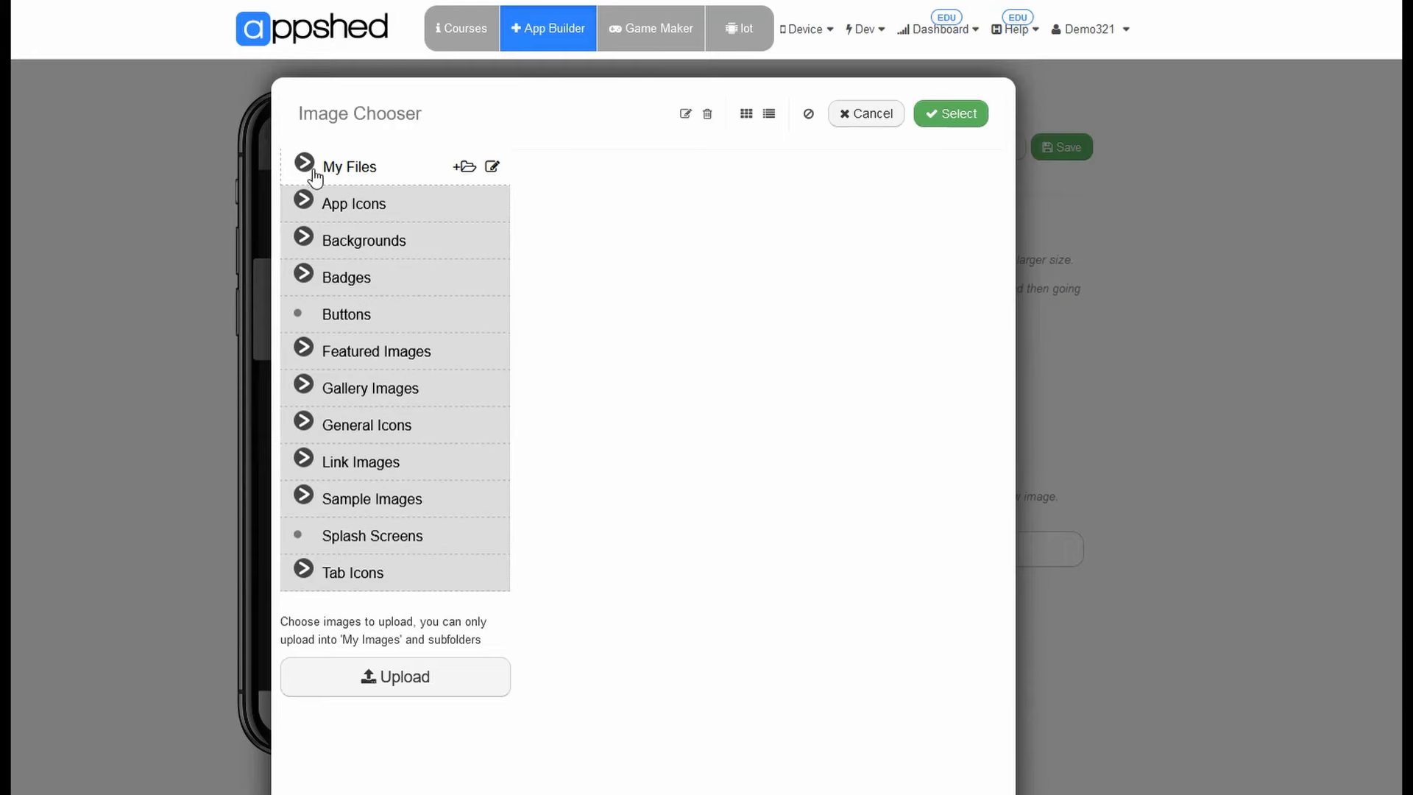
pyautogui.click(304, 163)
pyautogui.click(372, 211)
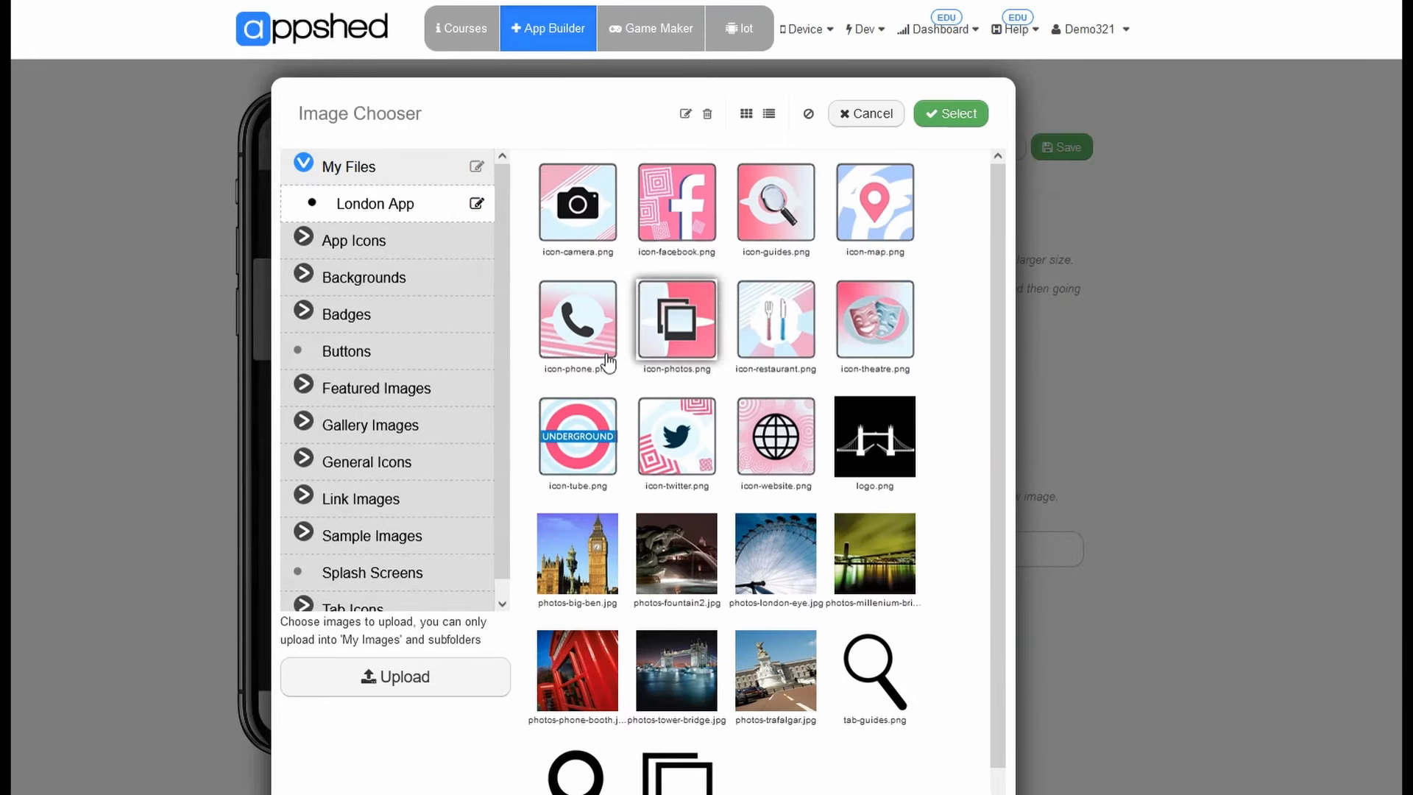
pyautogui.click(578, 436)
pyautogui.click(953, 114)
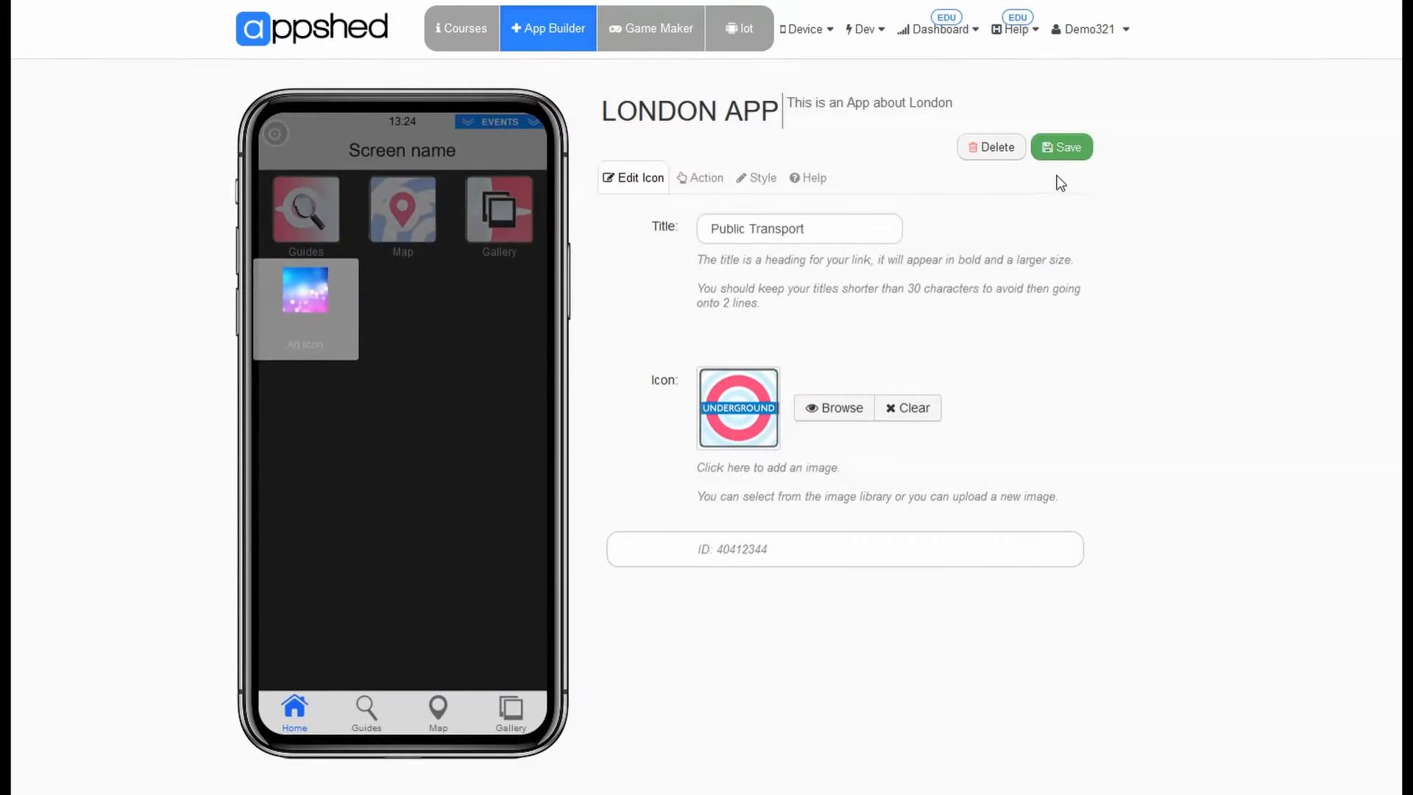
# Give the Public Transport icon a Jump to Screen action linking to the Public Transport list screen under Guides, and save it.
pyautogui.click(714, 175)
pyautogui.click(1060, 235)
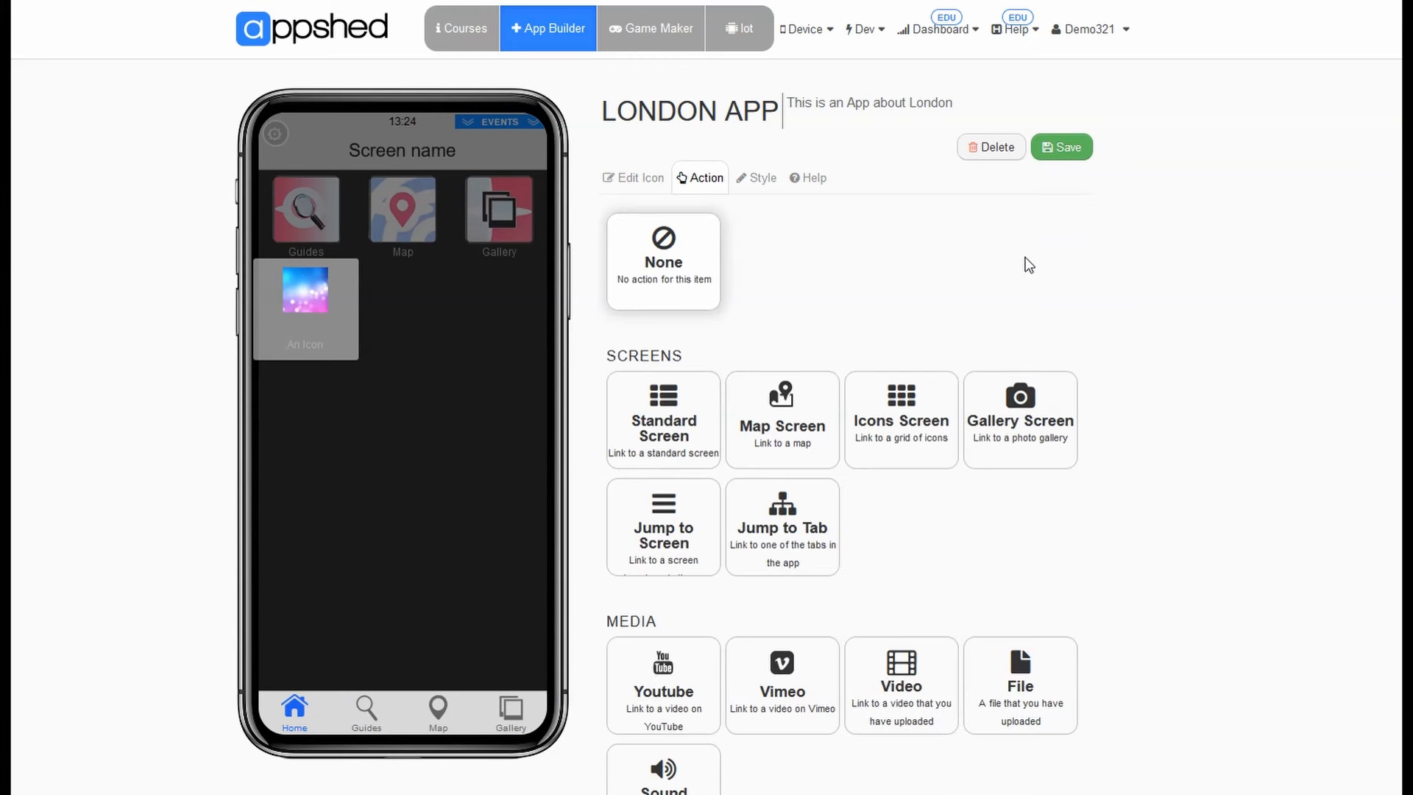
pyautogui.click(677, 551)
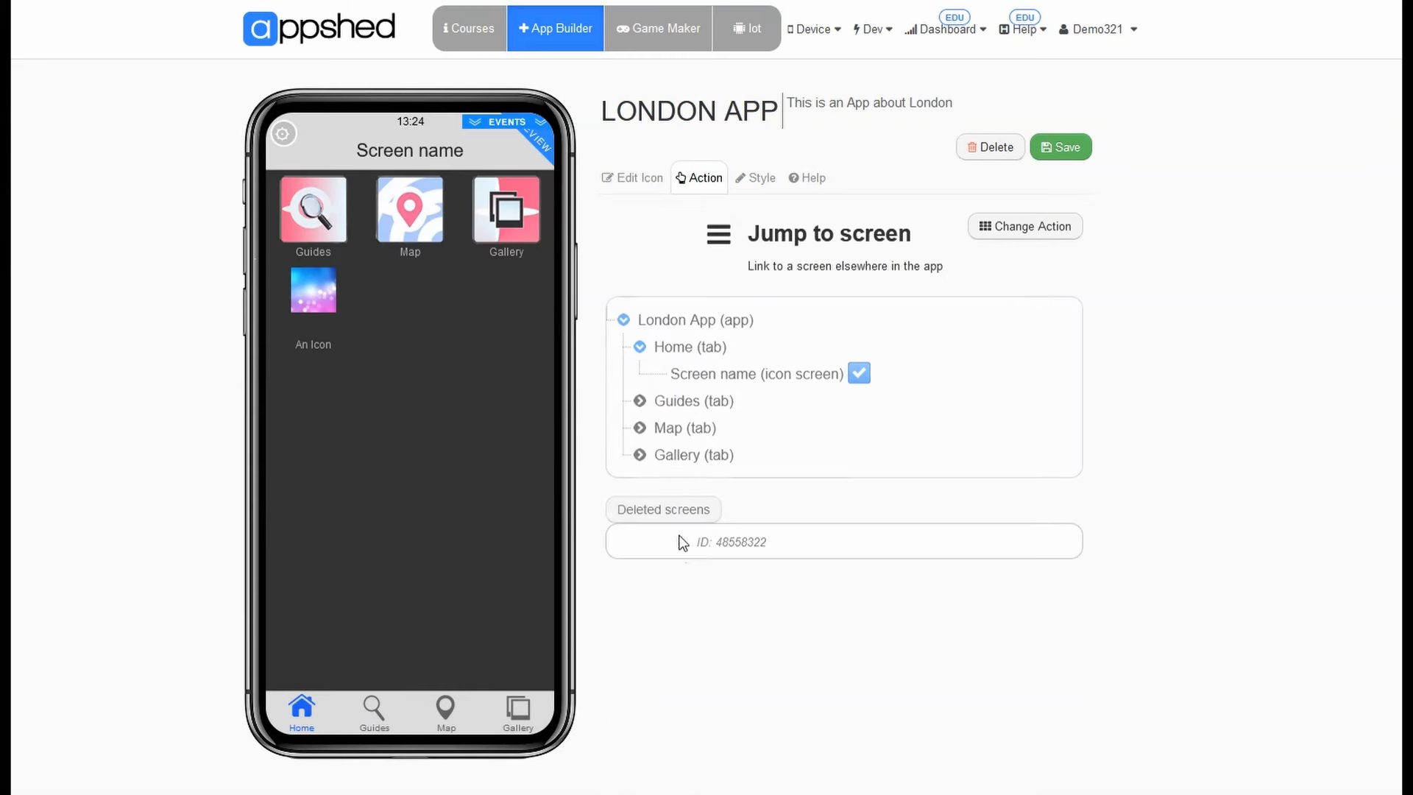
pyautogui.click(642, 402)
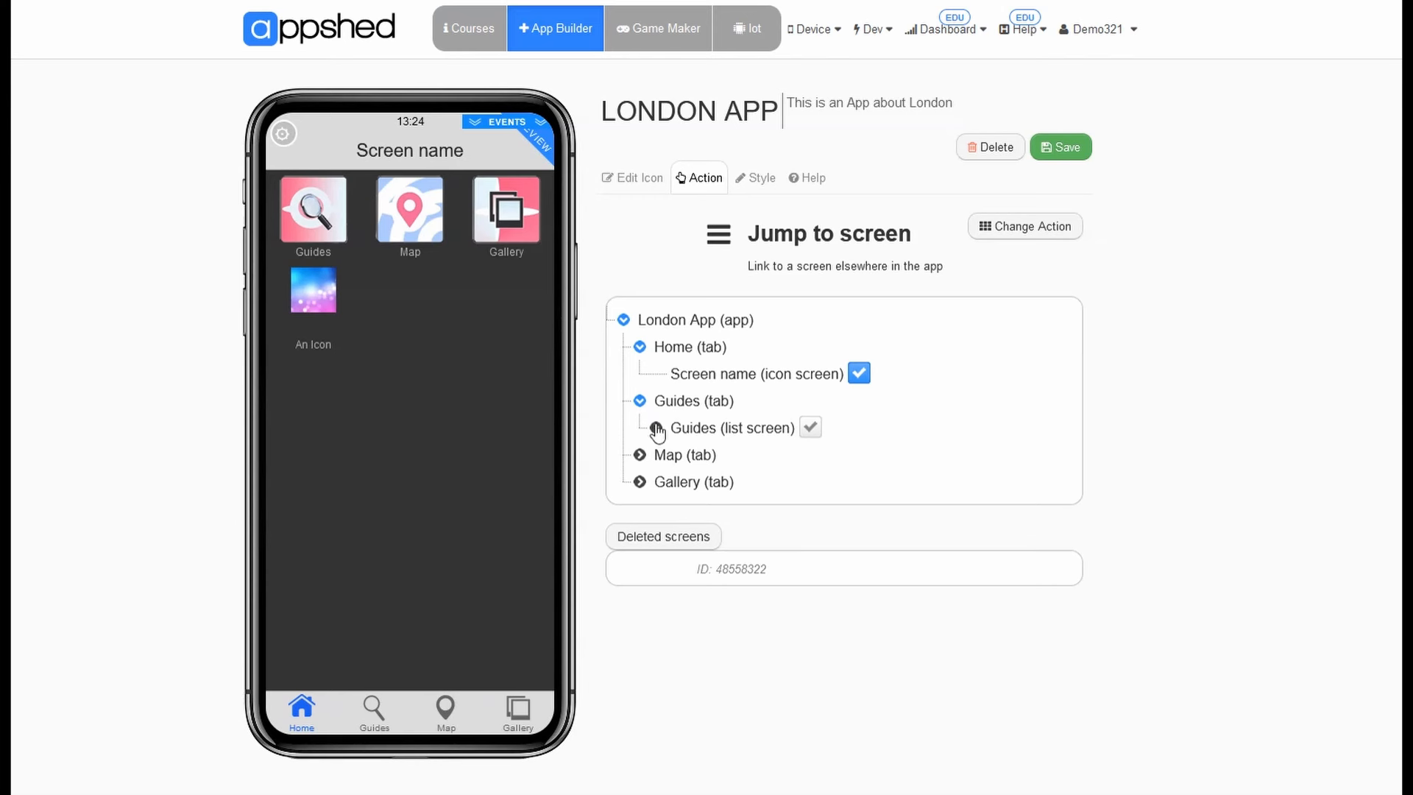
pyautogui.click(655, 428)
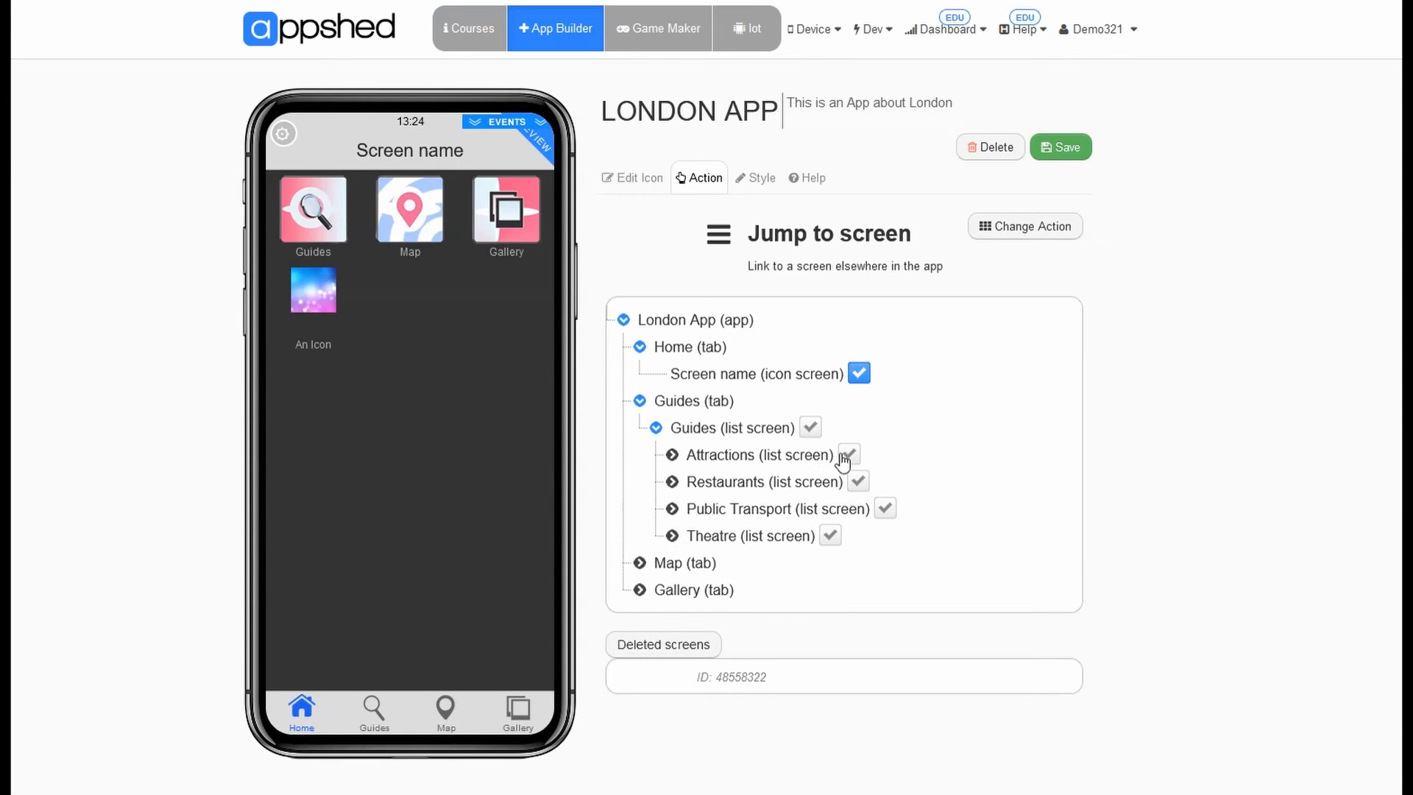
pyautogui.click(879, 512)
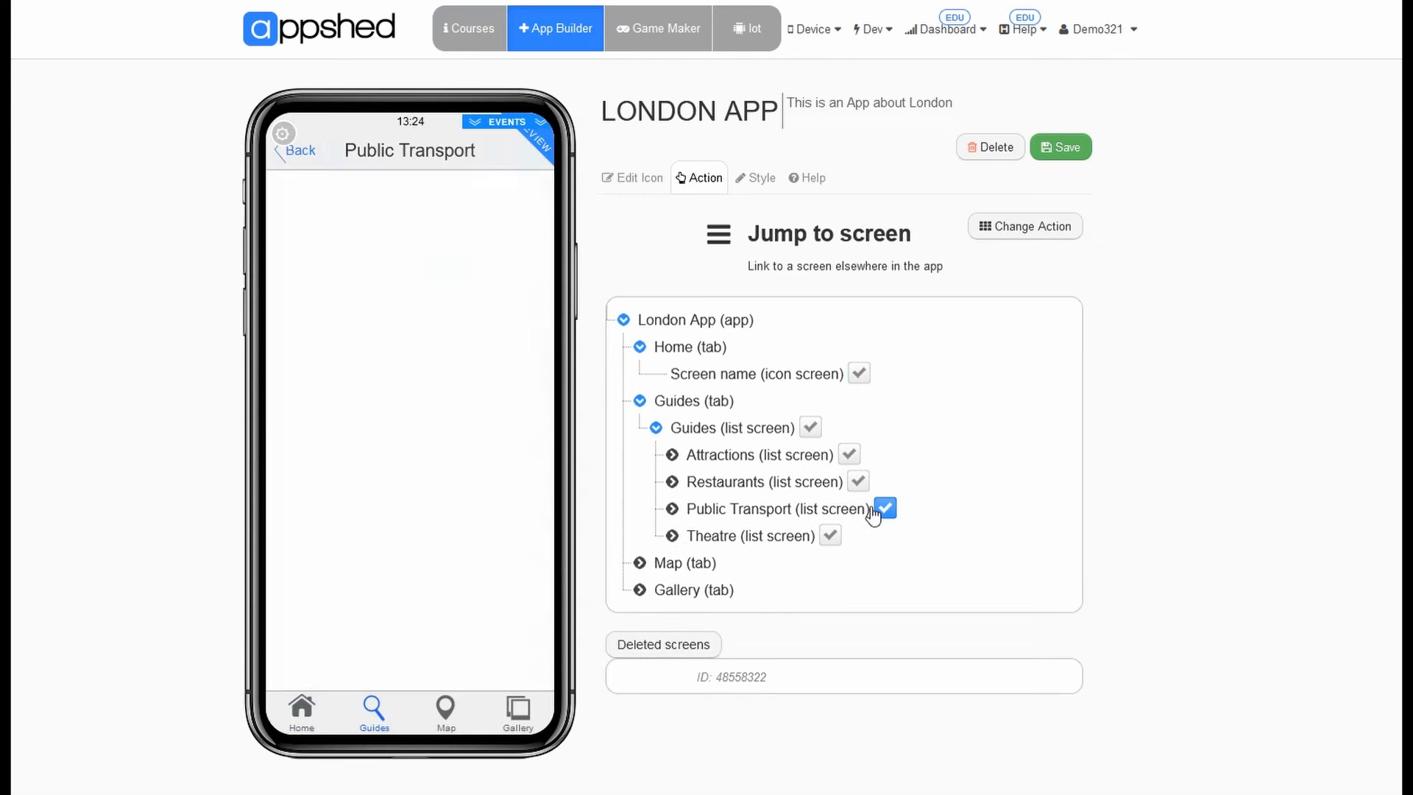
pyautogui.click(1059, 146)
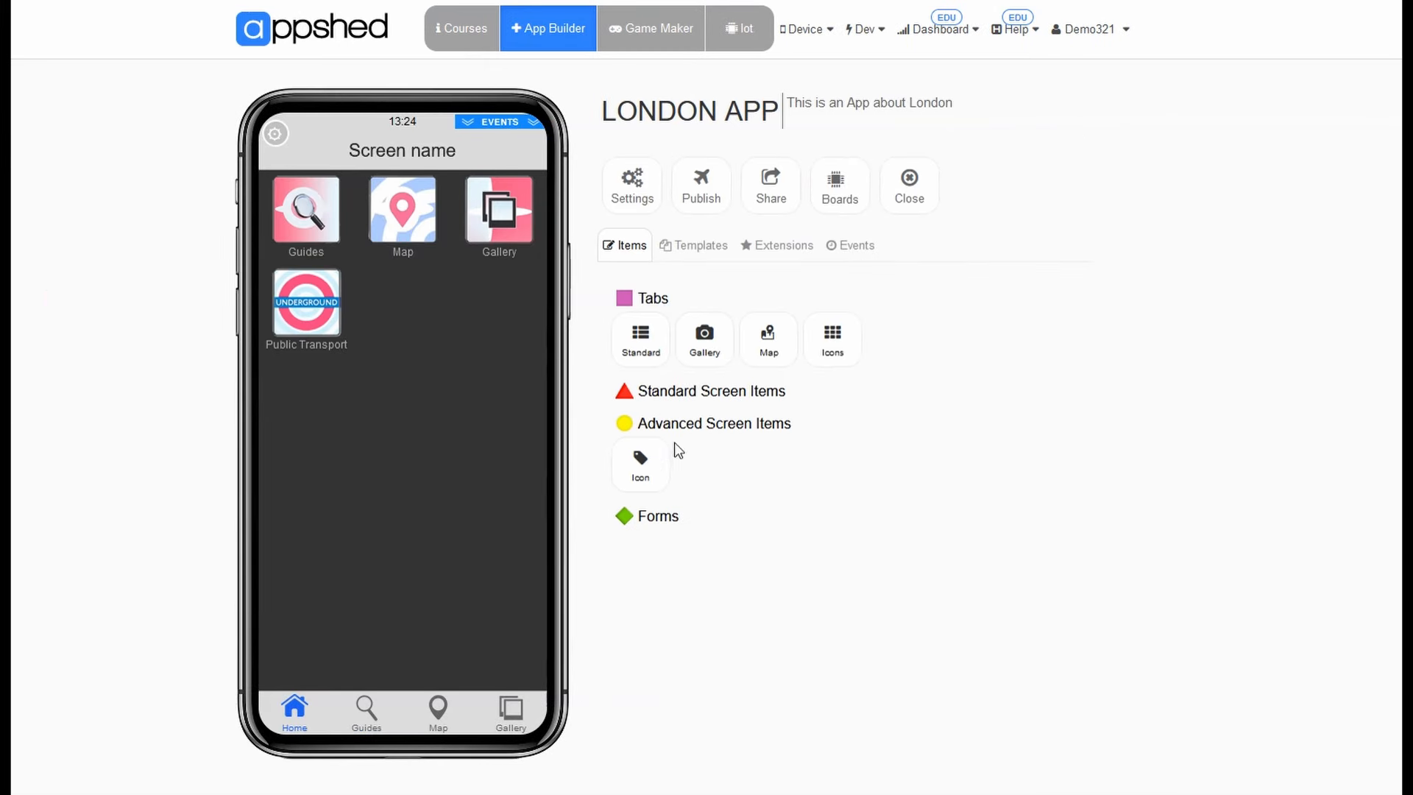
# Add another icon to the Home tab's screen and title it "Theatre".
pyautogui.click(641, 462)
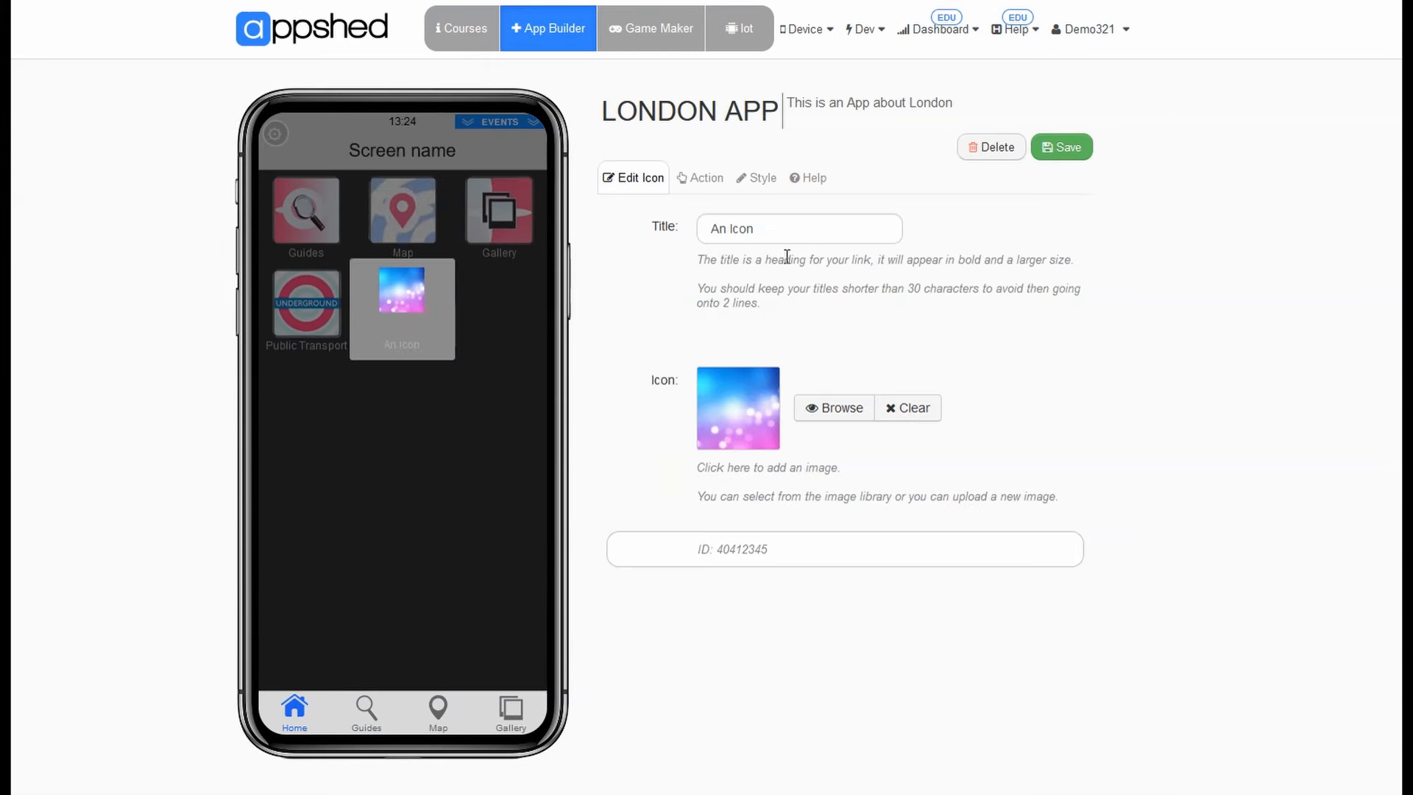
pyautogui.tripleClick(790, 233)
pyautogui.write('th')
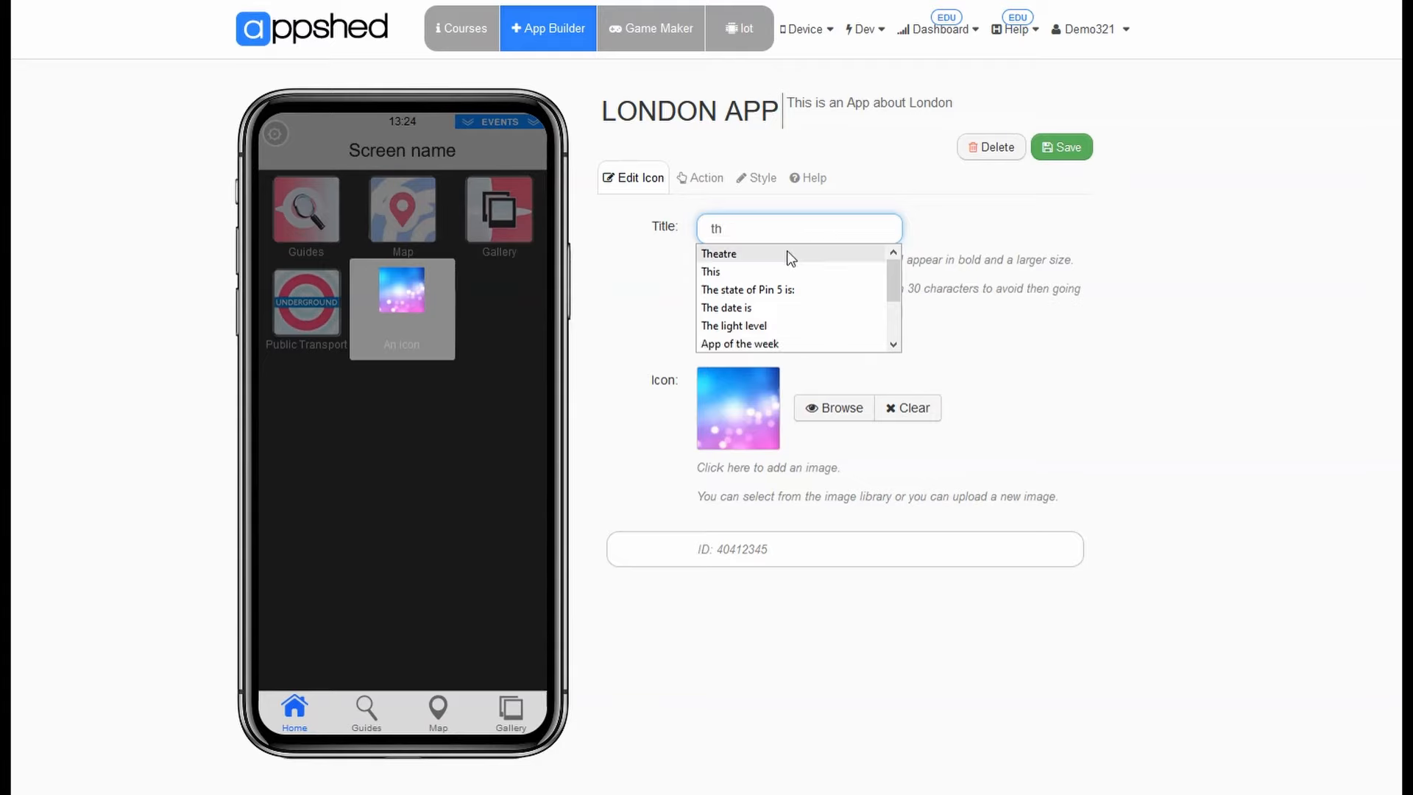
pyautogui.click(791, 254)
# Set the Theatre icon's image to icon-theatre.png from the London App folder.
pyautogui.click(834, 407)
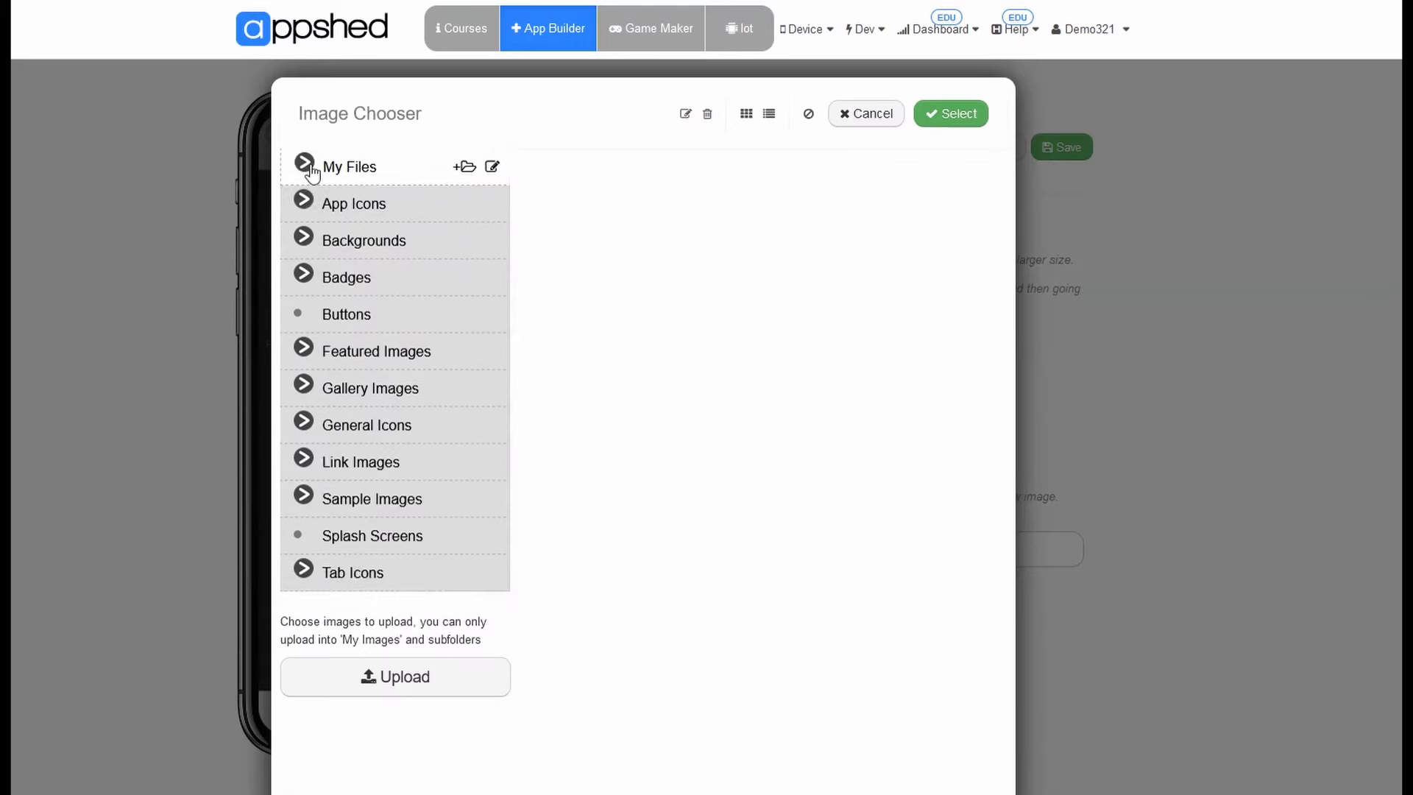
pyautogui.click(304, 164)
pyautogui.click(377, 205)
pyautogui.click(875, 319)
pyautogui.click(951, 113)
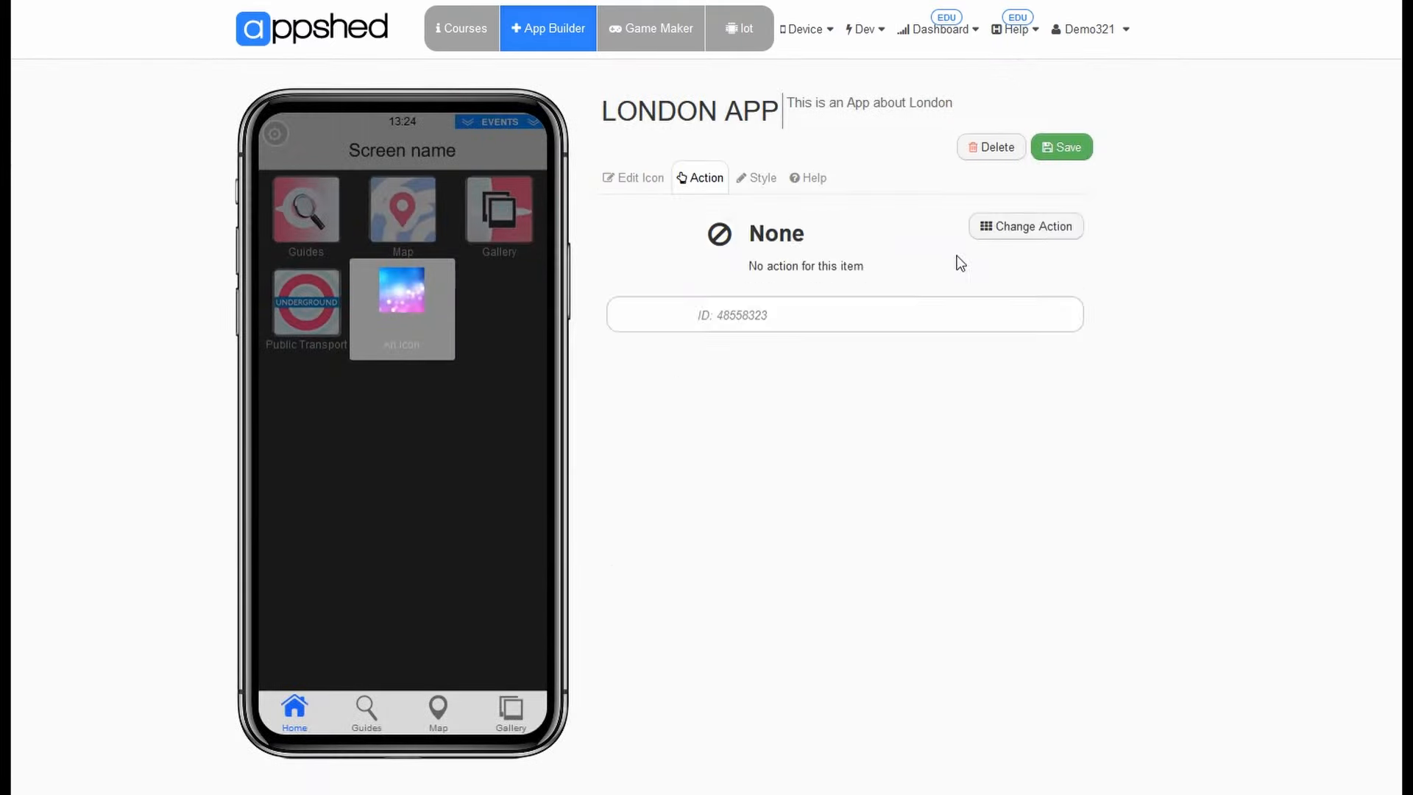
# Give the Theatre icon a Jump to Screen action linking to the Theatre list screen under Guides, and save it.
pyautogui.click(1023, 226)
pyautogui.click(666, 515)
pyautogui.click(640, 400)
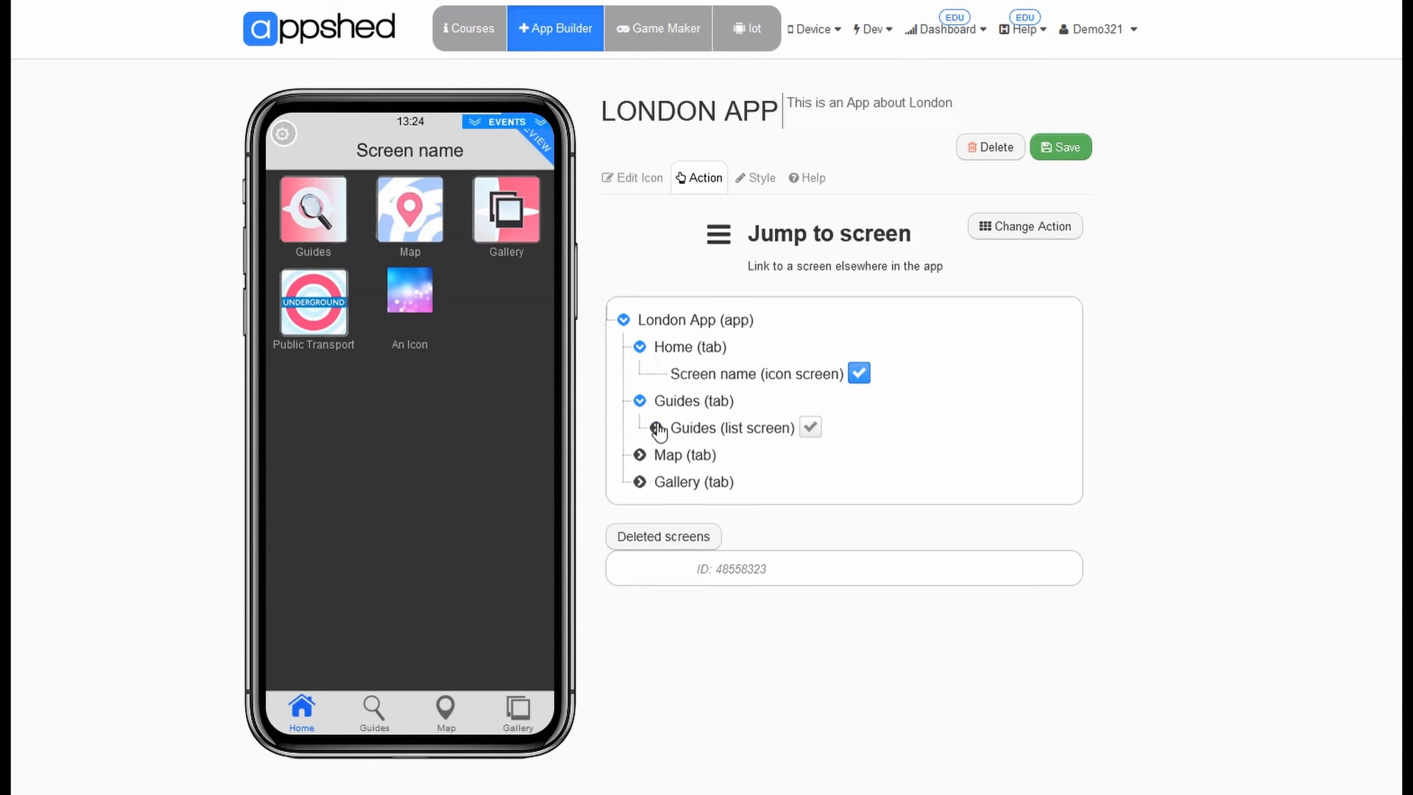
pyautogui.click(657, 423)
pyautogui.click(722, 536)
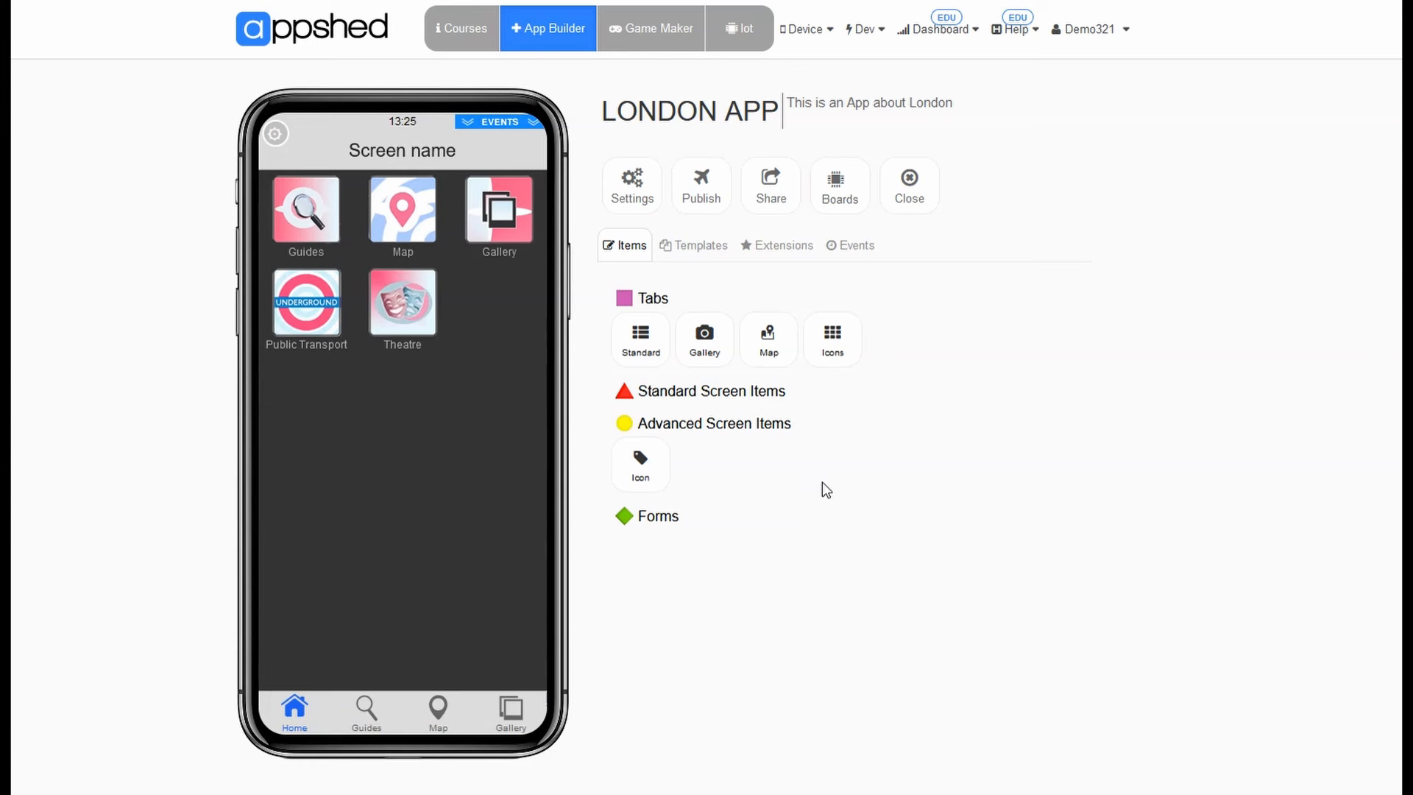
# Add another icon to the Home tab's screen and title it "Emergency".
pyautogui.click(622, 457)
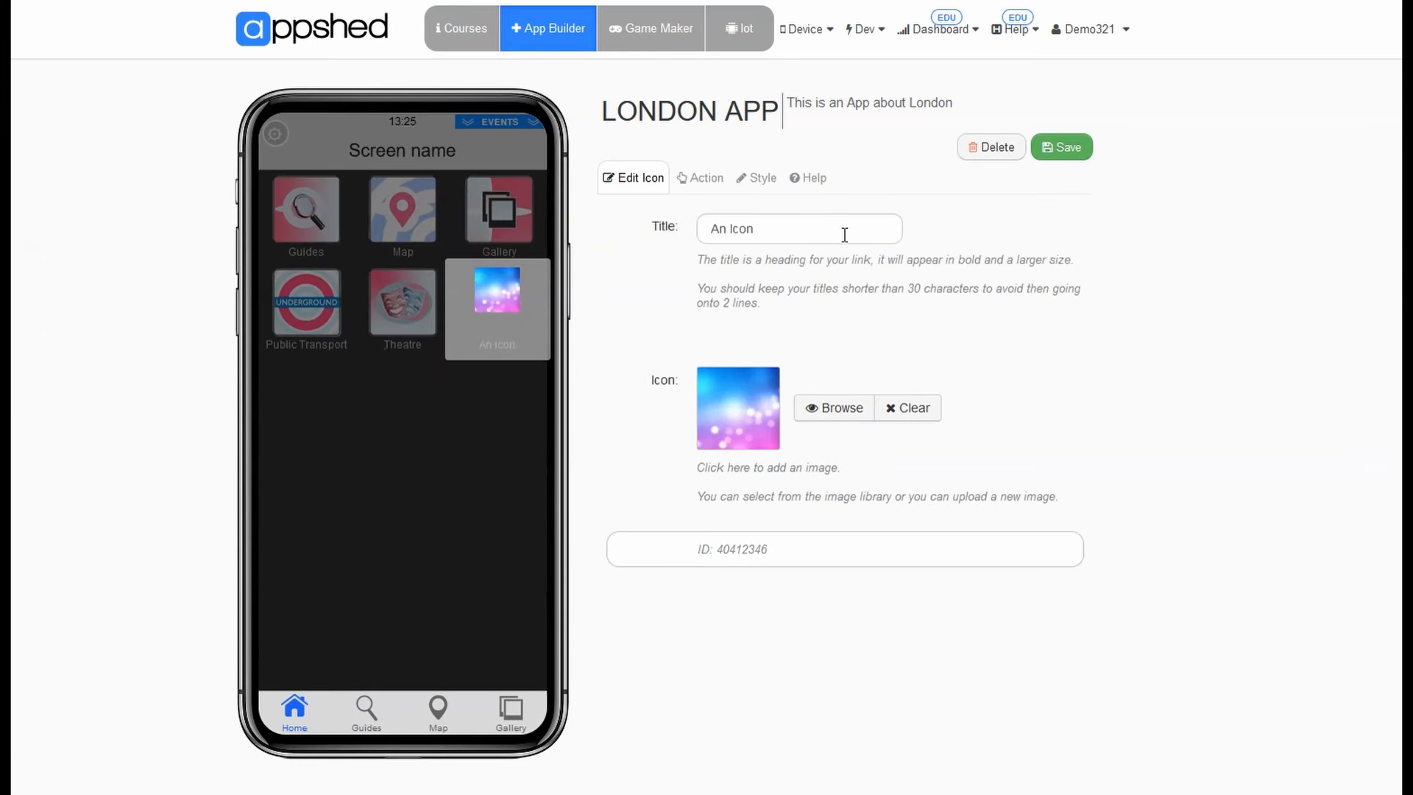
pyautogui.click(842, 230)
pyautogui.write('E')
pyautogui.press('Down')
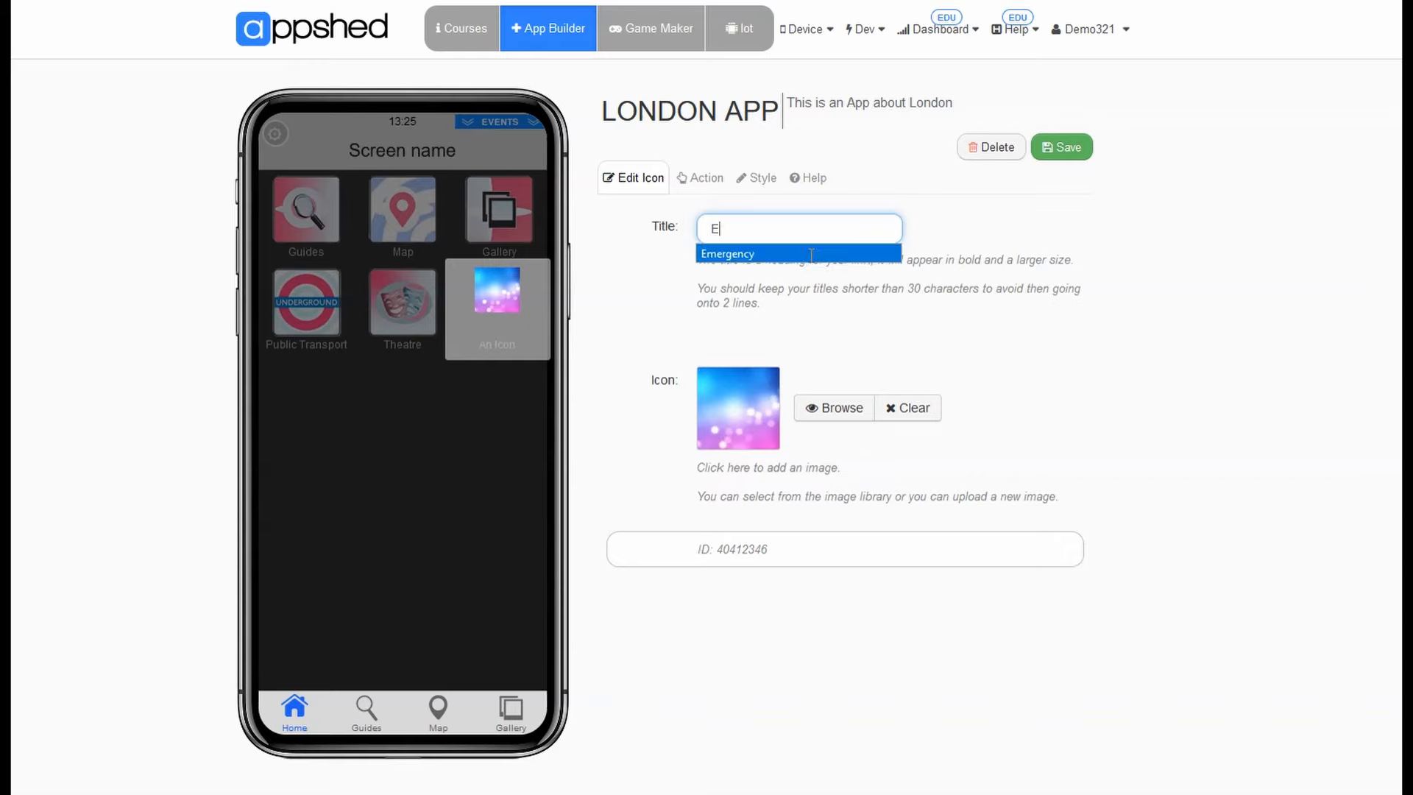
pyautogui.press('Return')
# Set the Emergency icon's image to icon-phone.png from the London App folder.
pyautogui.click(836, 408)
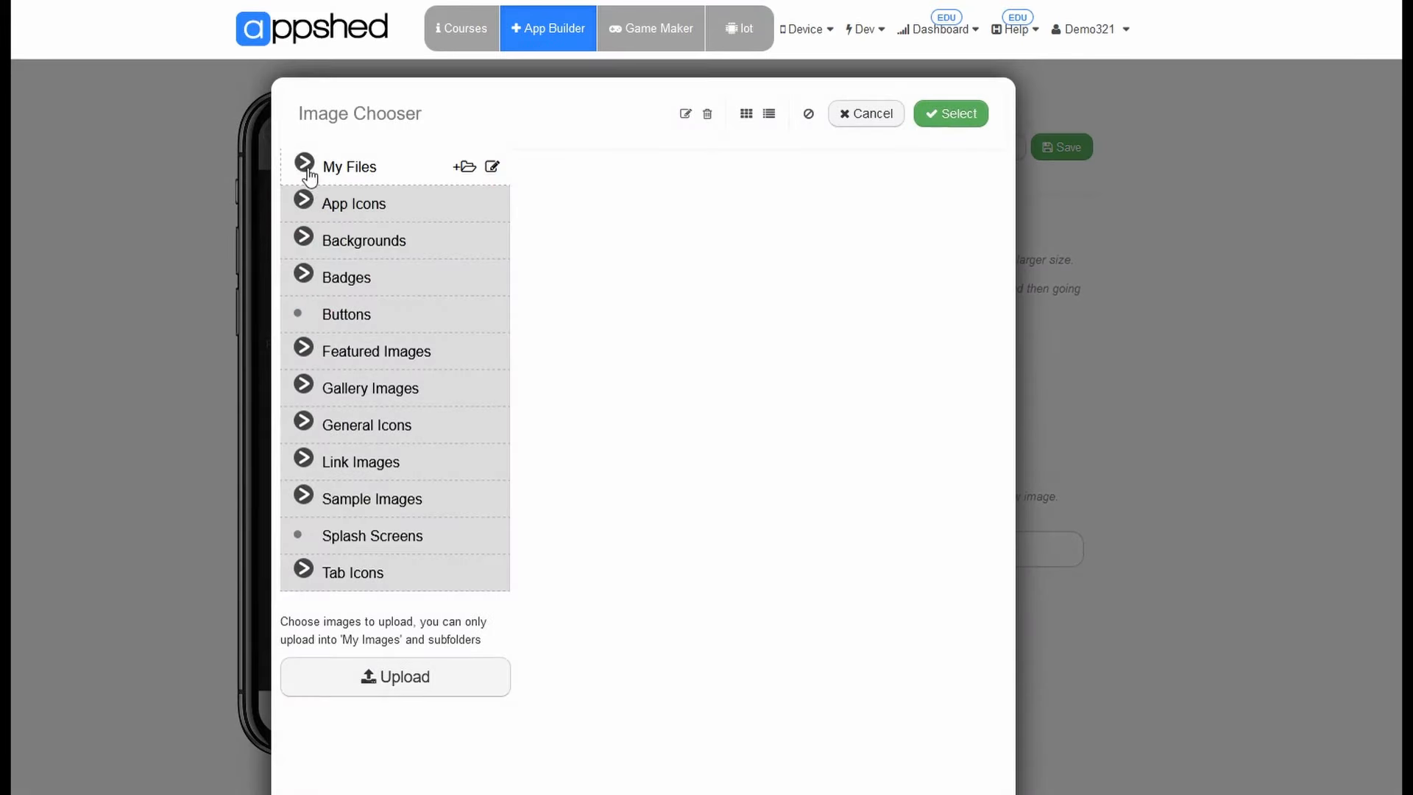
pyautogui.click(303, 162)
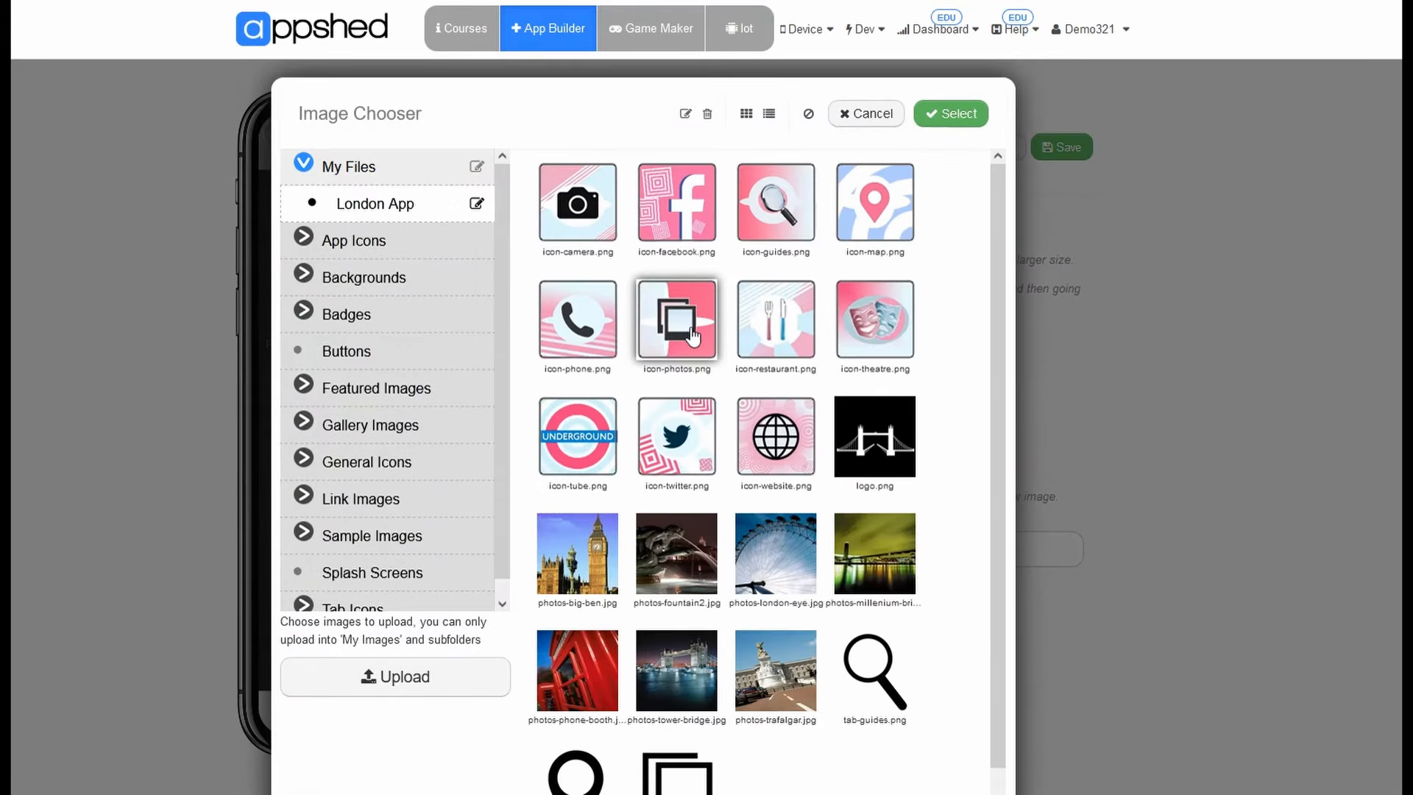
pyautogui.click(578, 320)
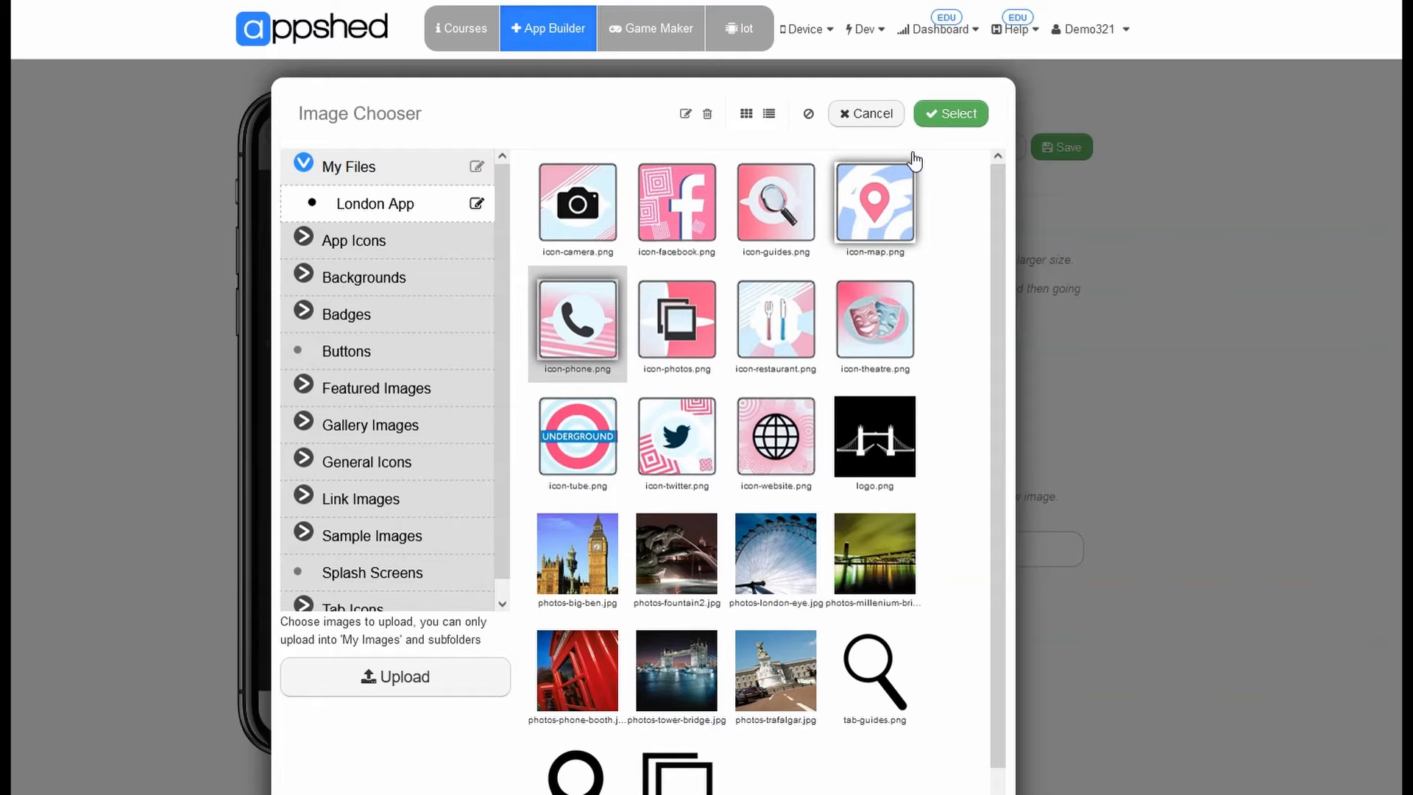
pyautogui.click(966, 120)
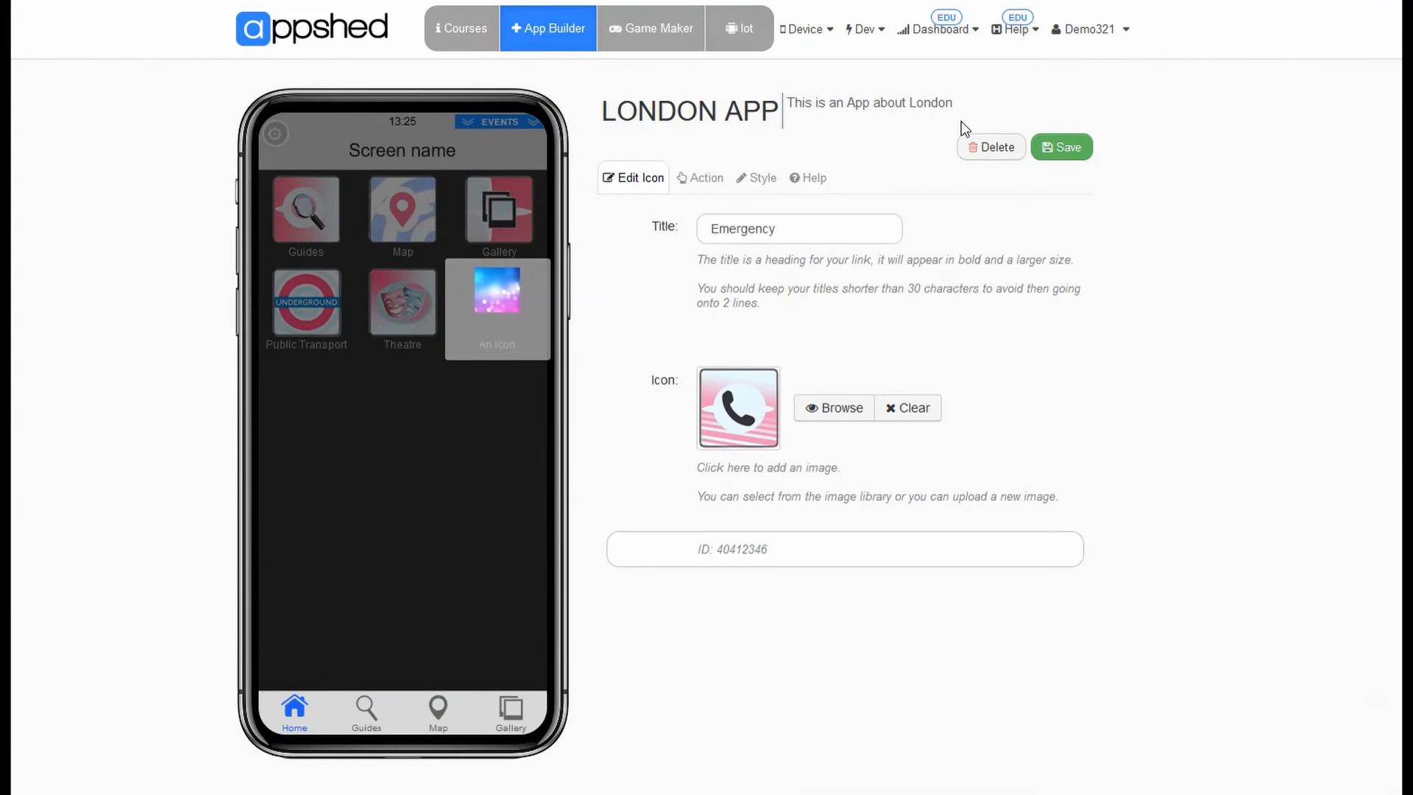
# Give the Emergency icon a Phone action, enter the phone number to call, and save it.
pyautogui.click(696, 180)
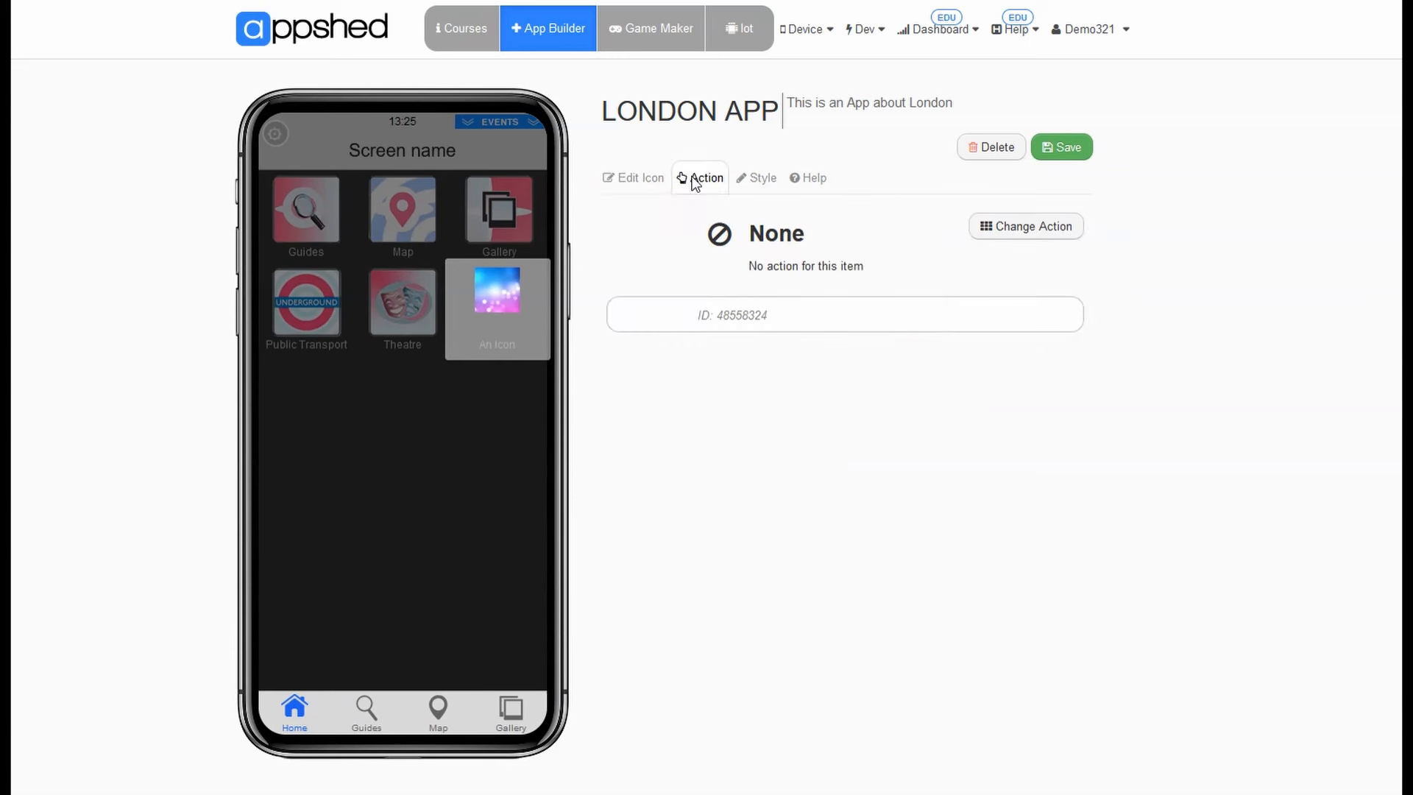
pyautogui.click(1060, 222)
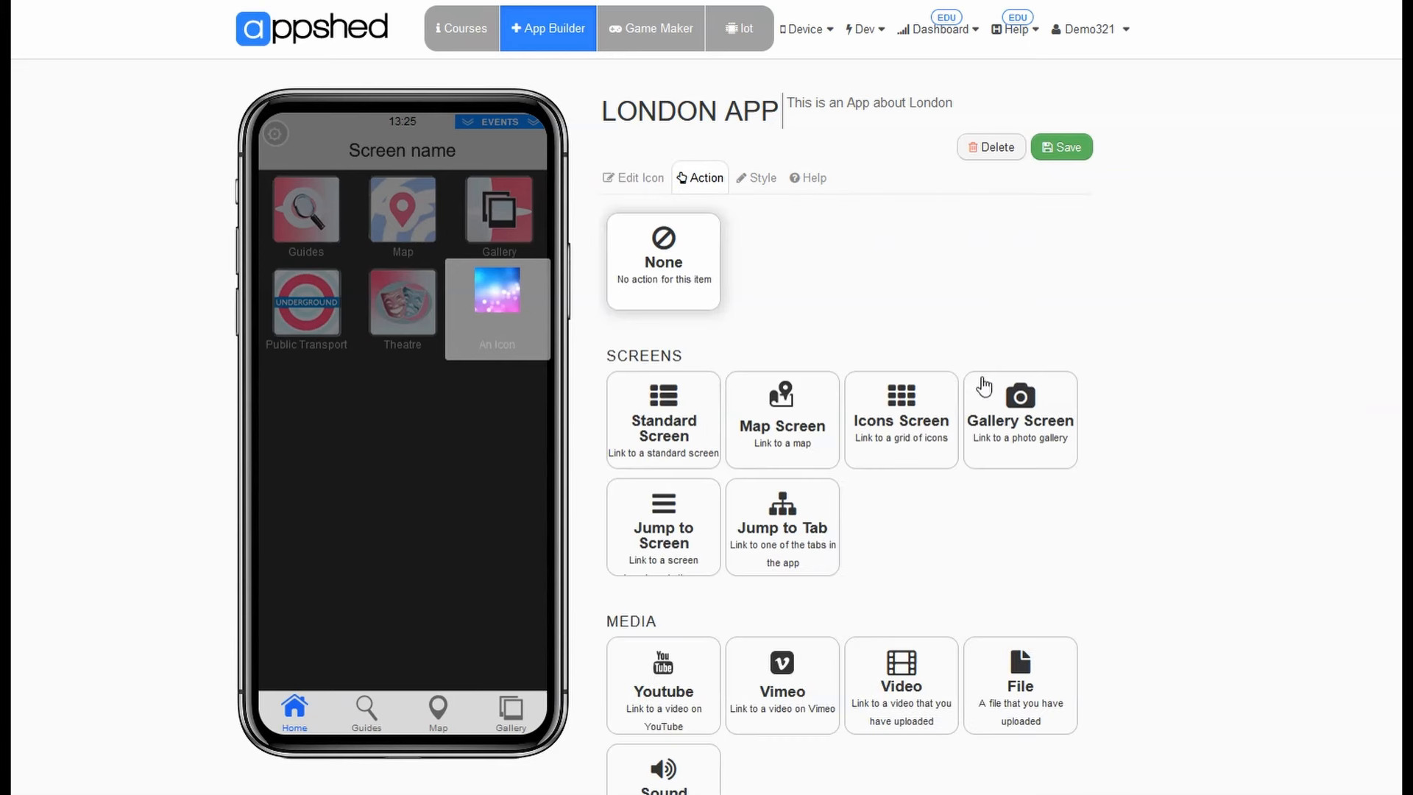
pyautogui.scroll(-5, 987, 490)
pyautogui.scroll(-3, 987, 491)
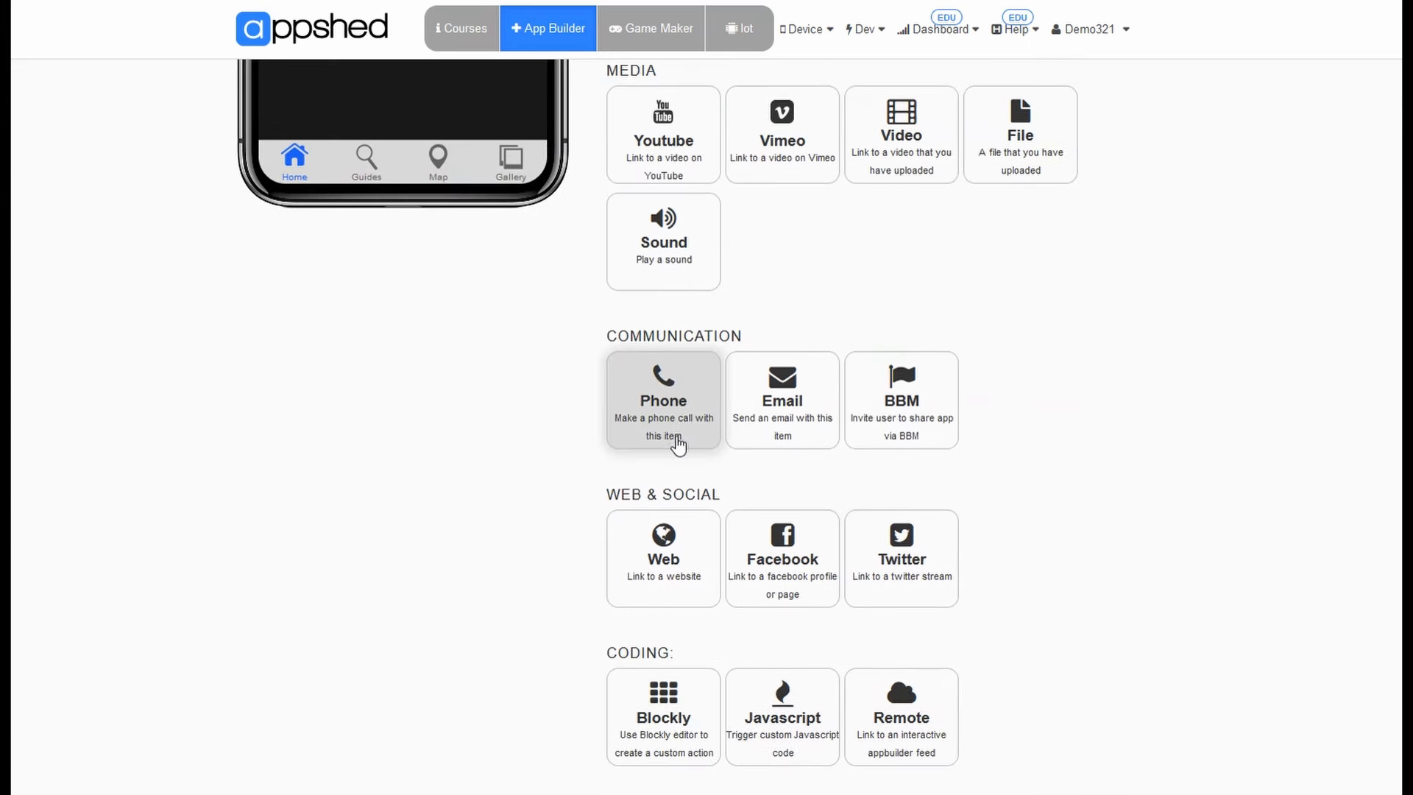
pyautogui.click(660, 403)
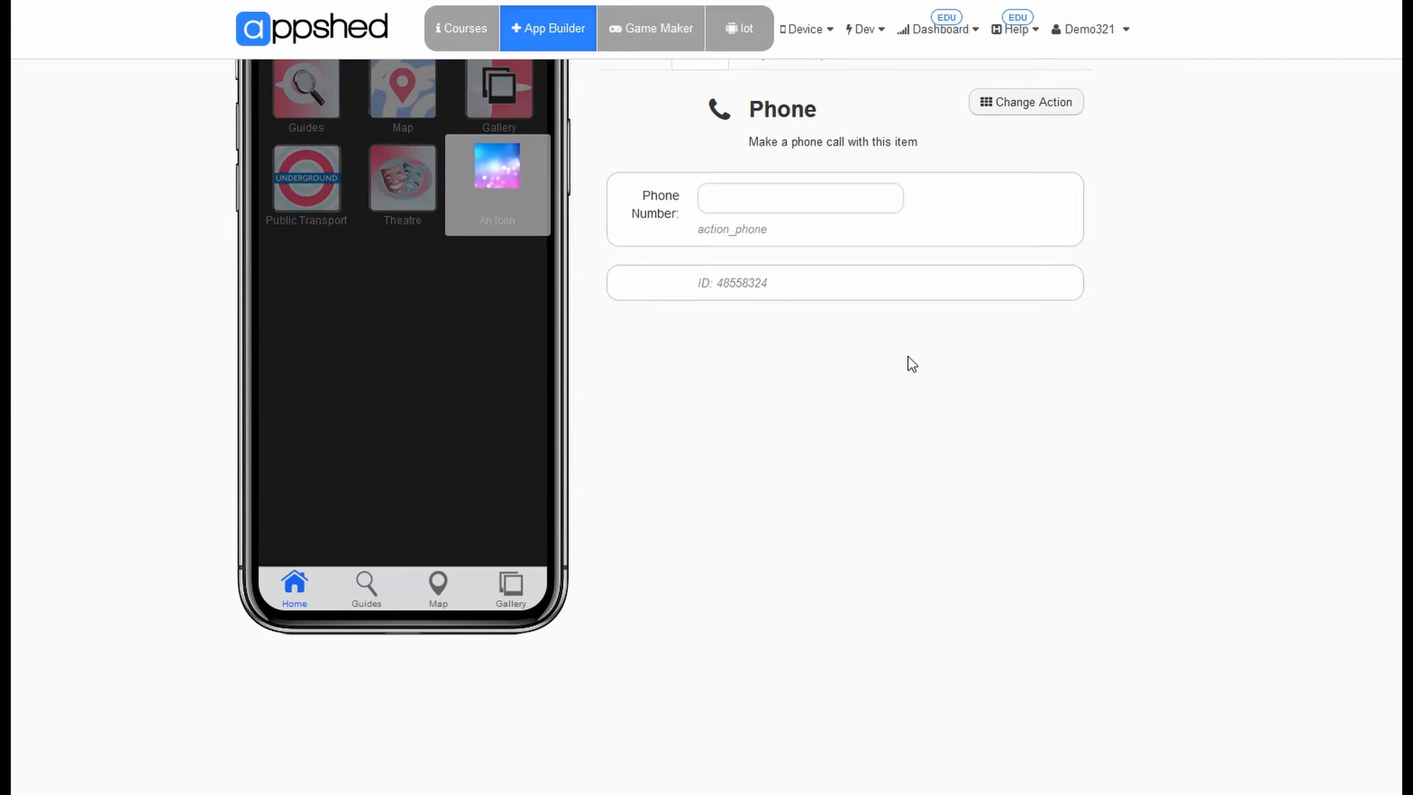
pyautogui.click(791, 327)
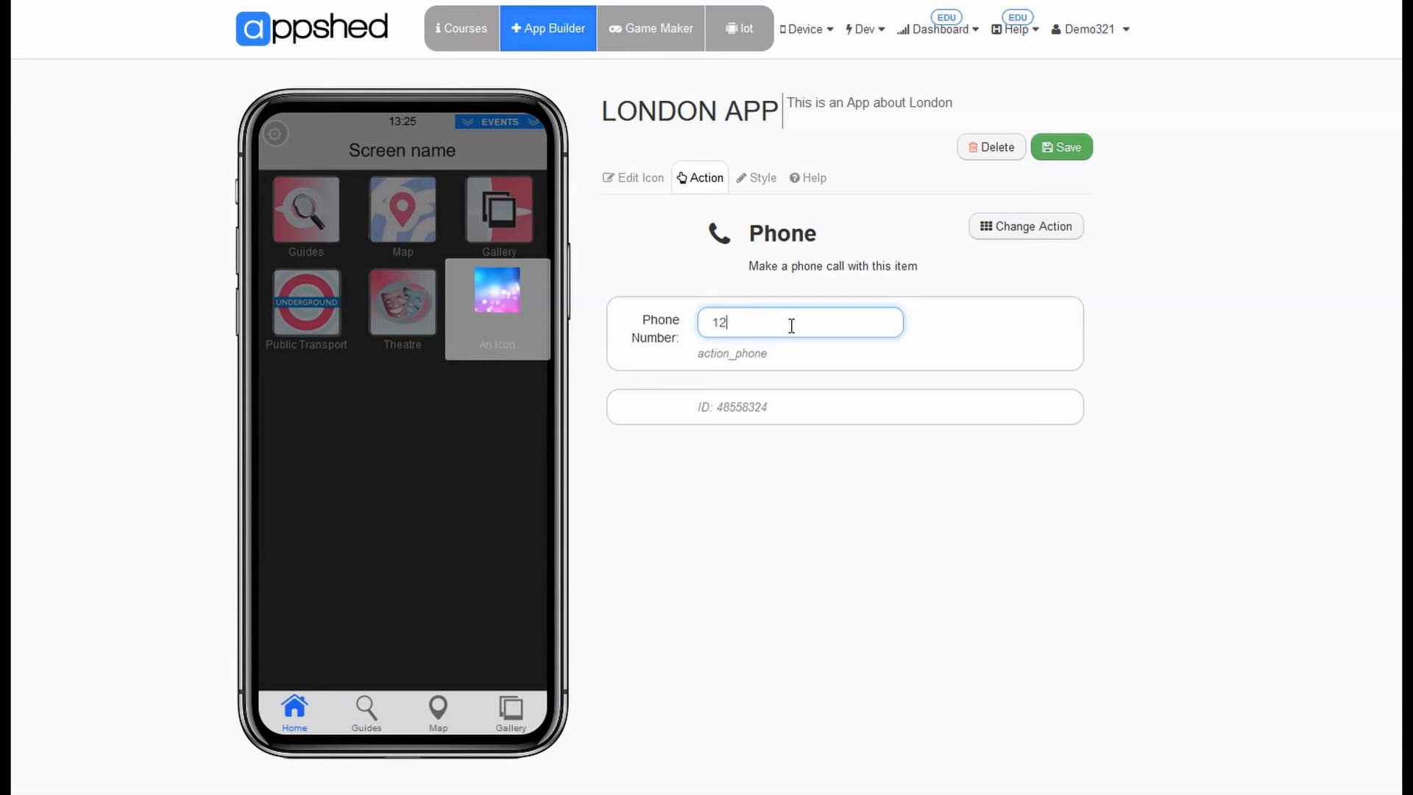
pyautogui.write('12345678')
pyautogui.click(1053, 145)
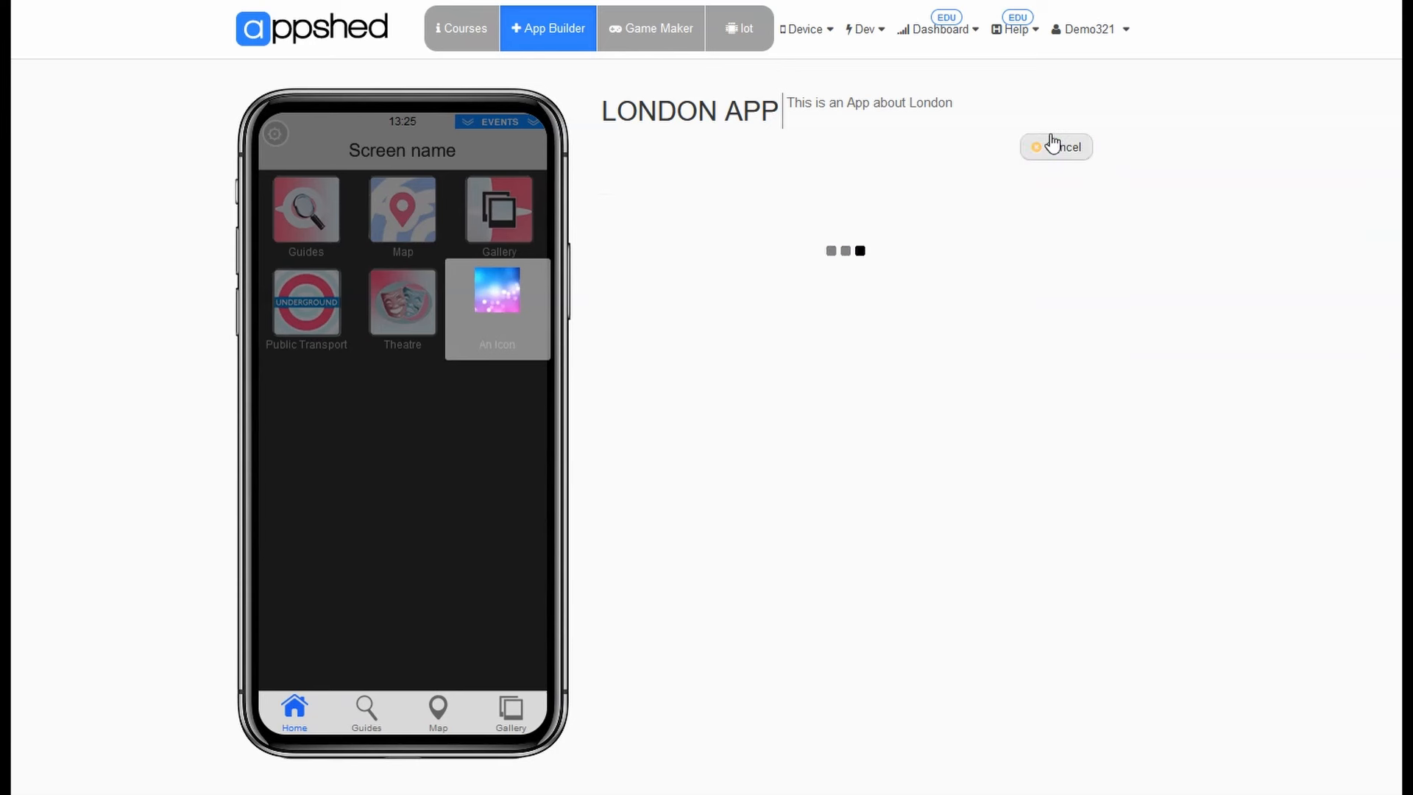
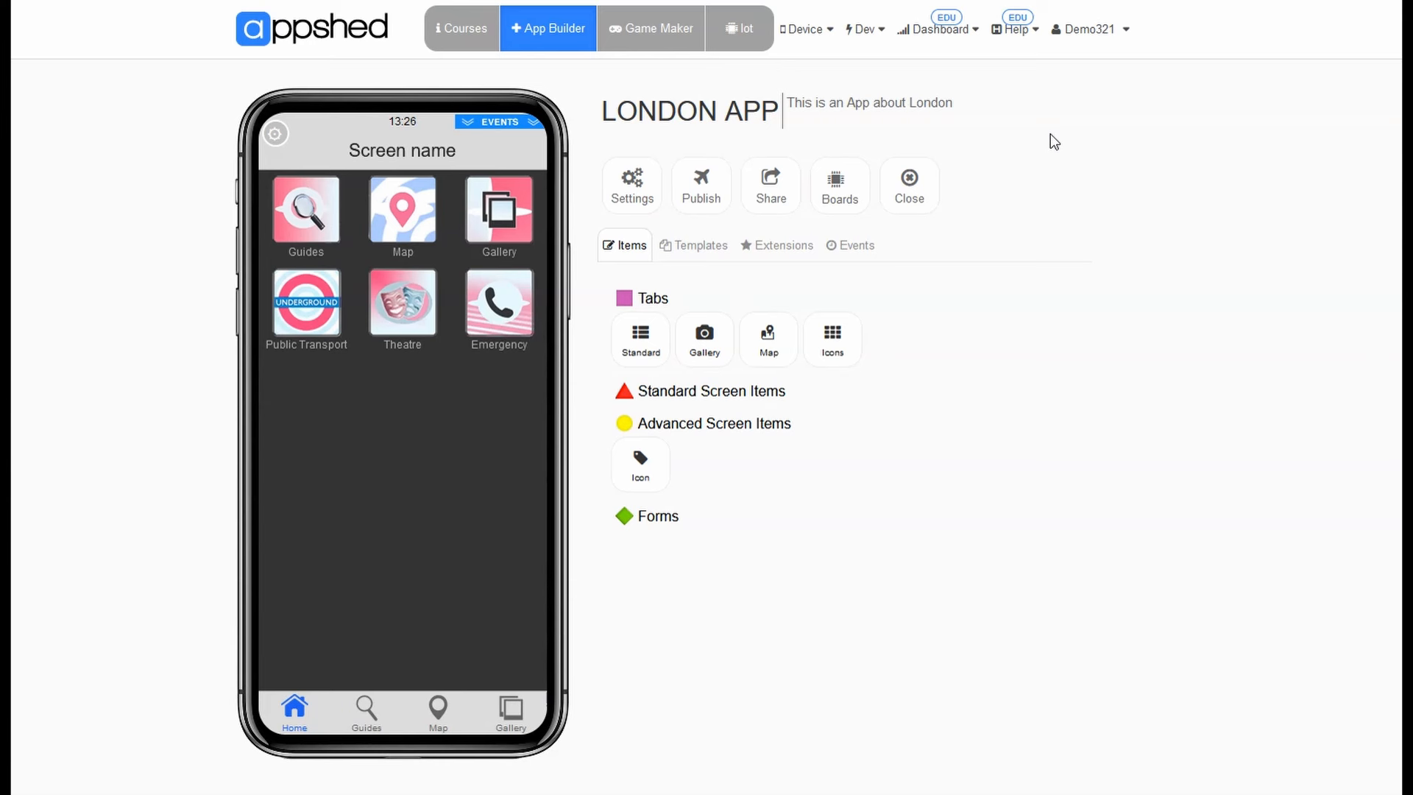
# Add another icon to the Home tab's screen and title it "Facebook".
pyautogui.click(621, 489)
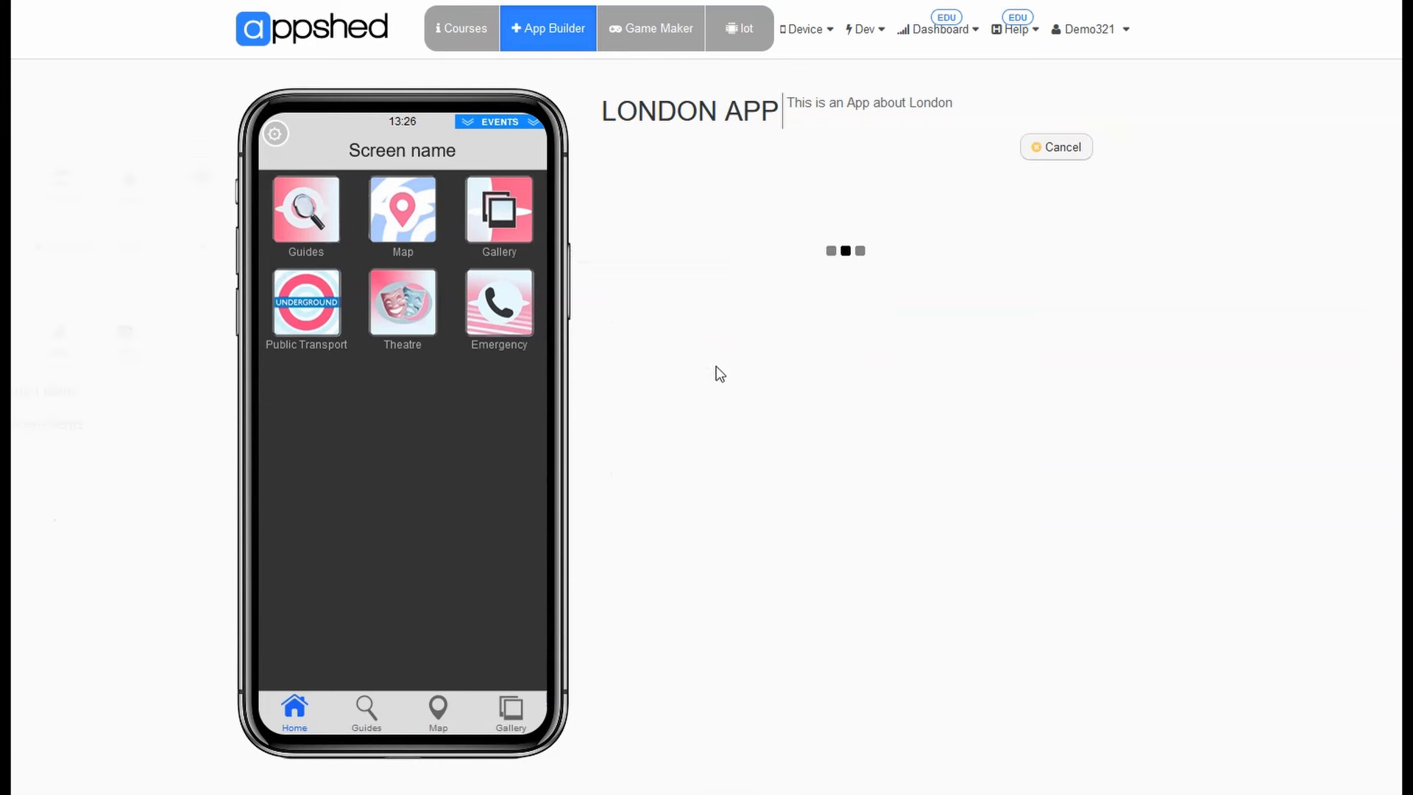
pyautogui.write('fac')
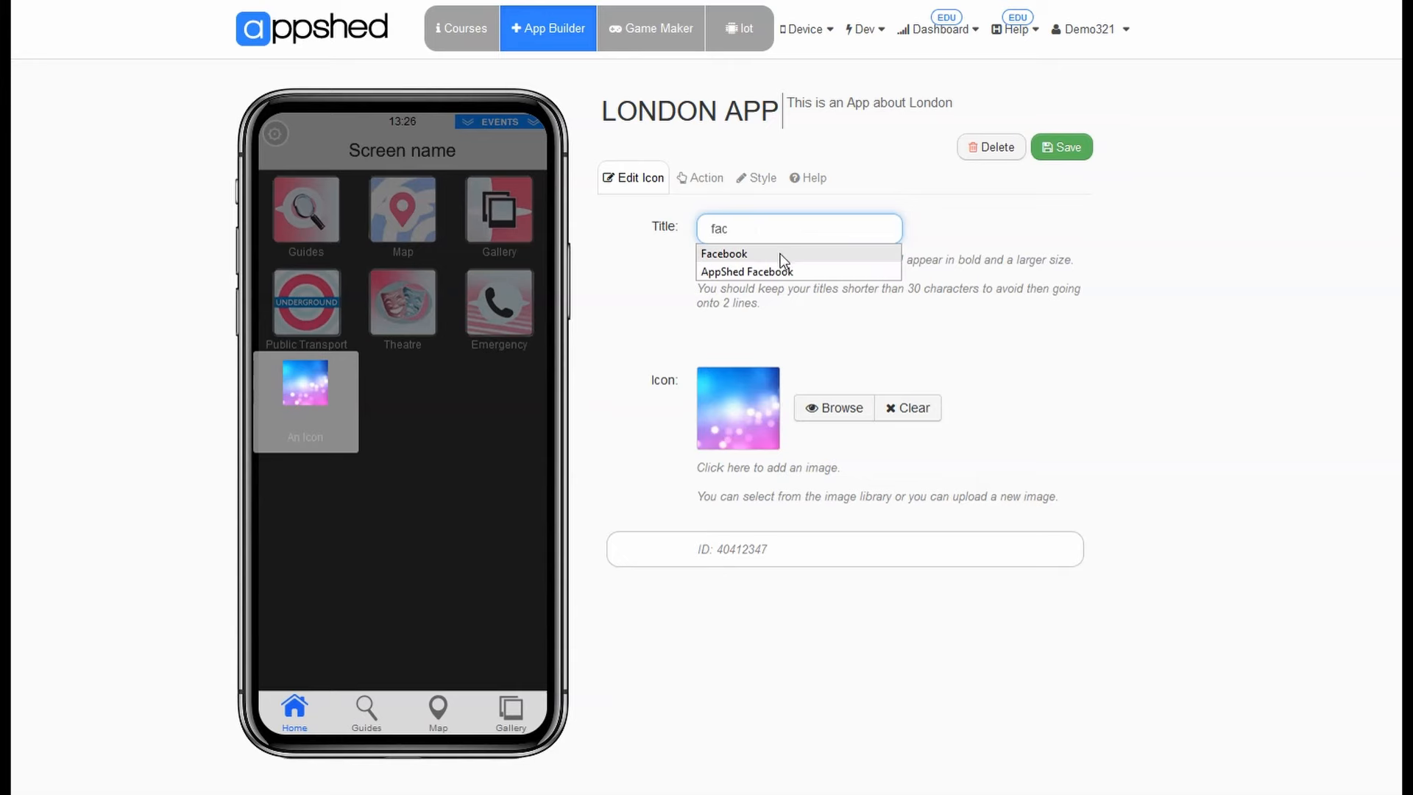
pyautogui.click(800, 253)
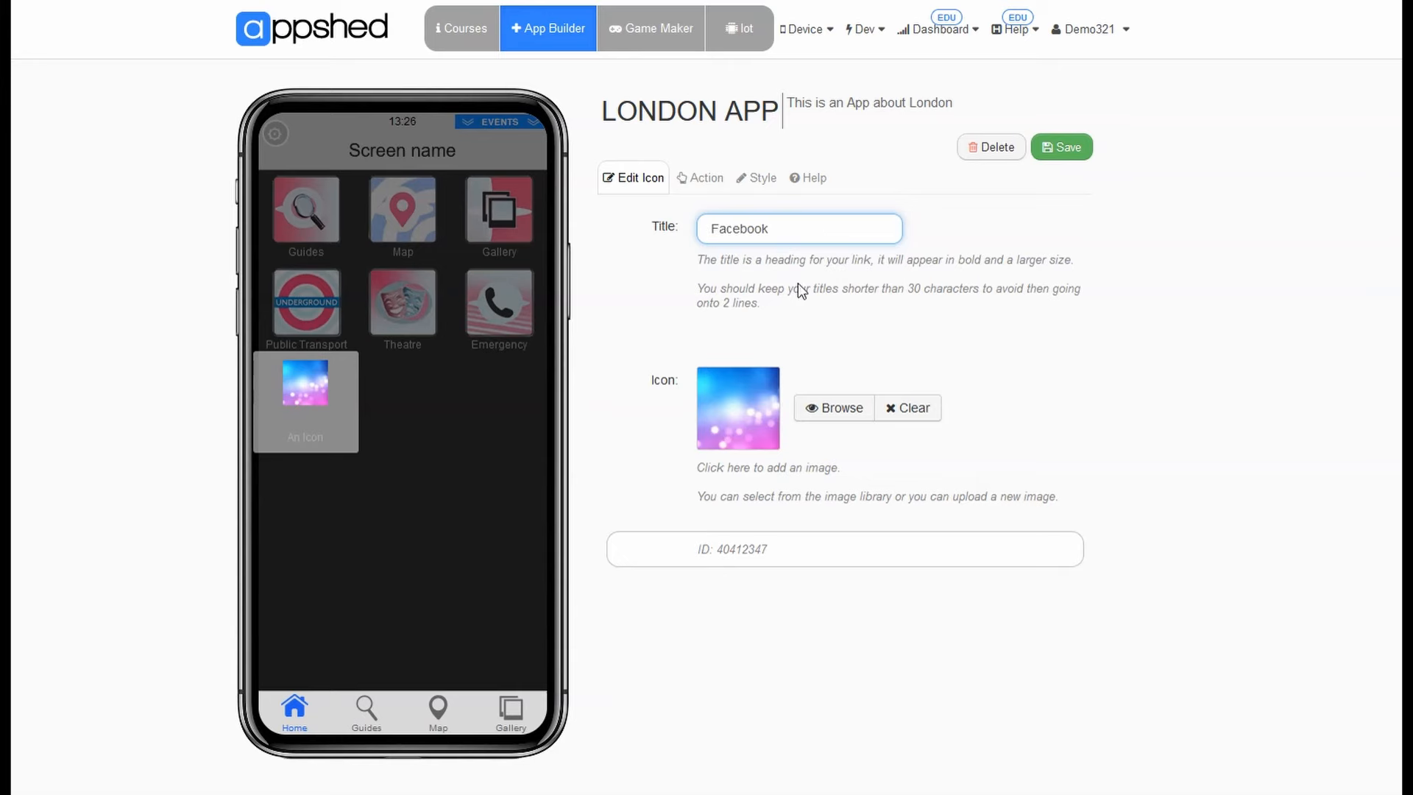
# Set the Facebook icon's image to icon-facebook.png from the London App folder.
pyautogui.click(830, 417)
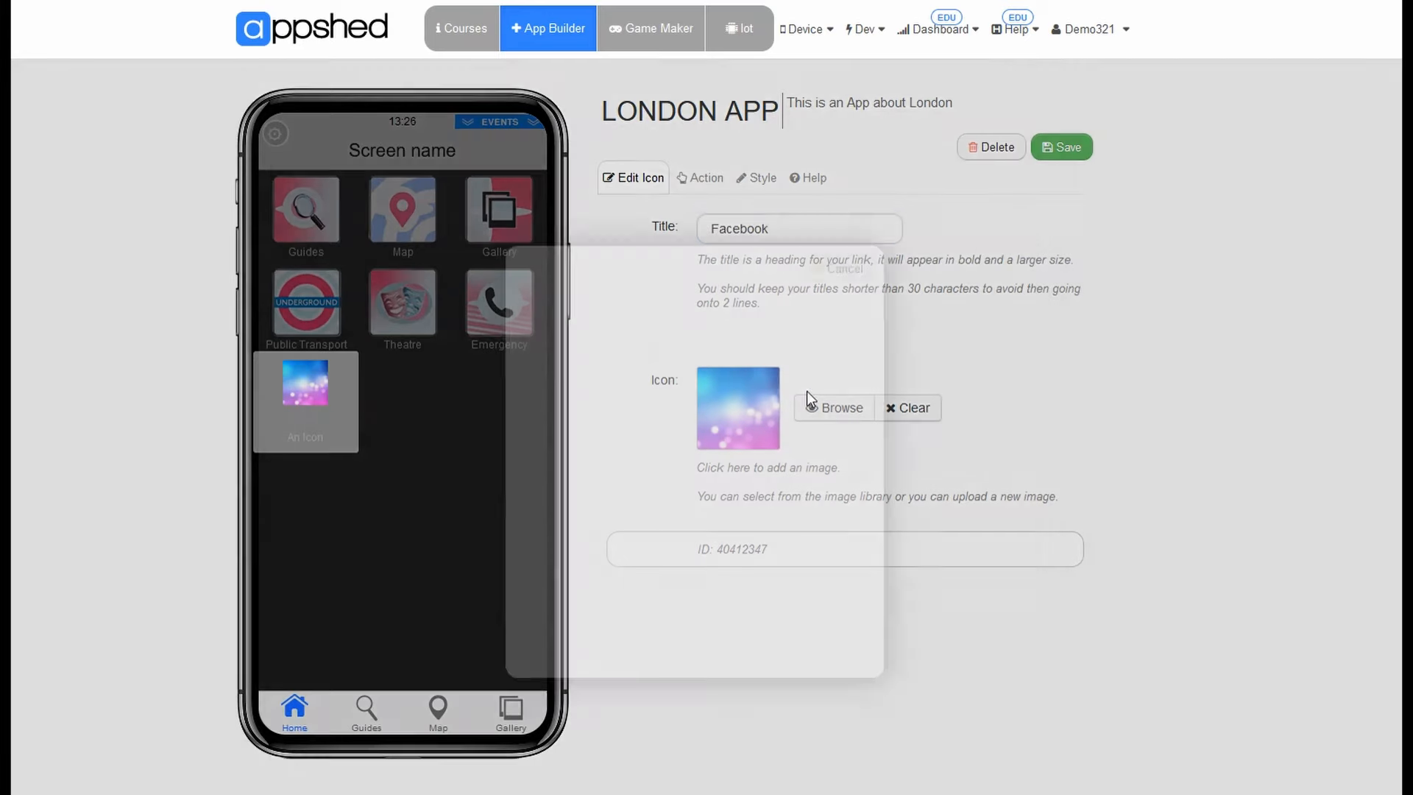
pyautogui.click(323, 170)
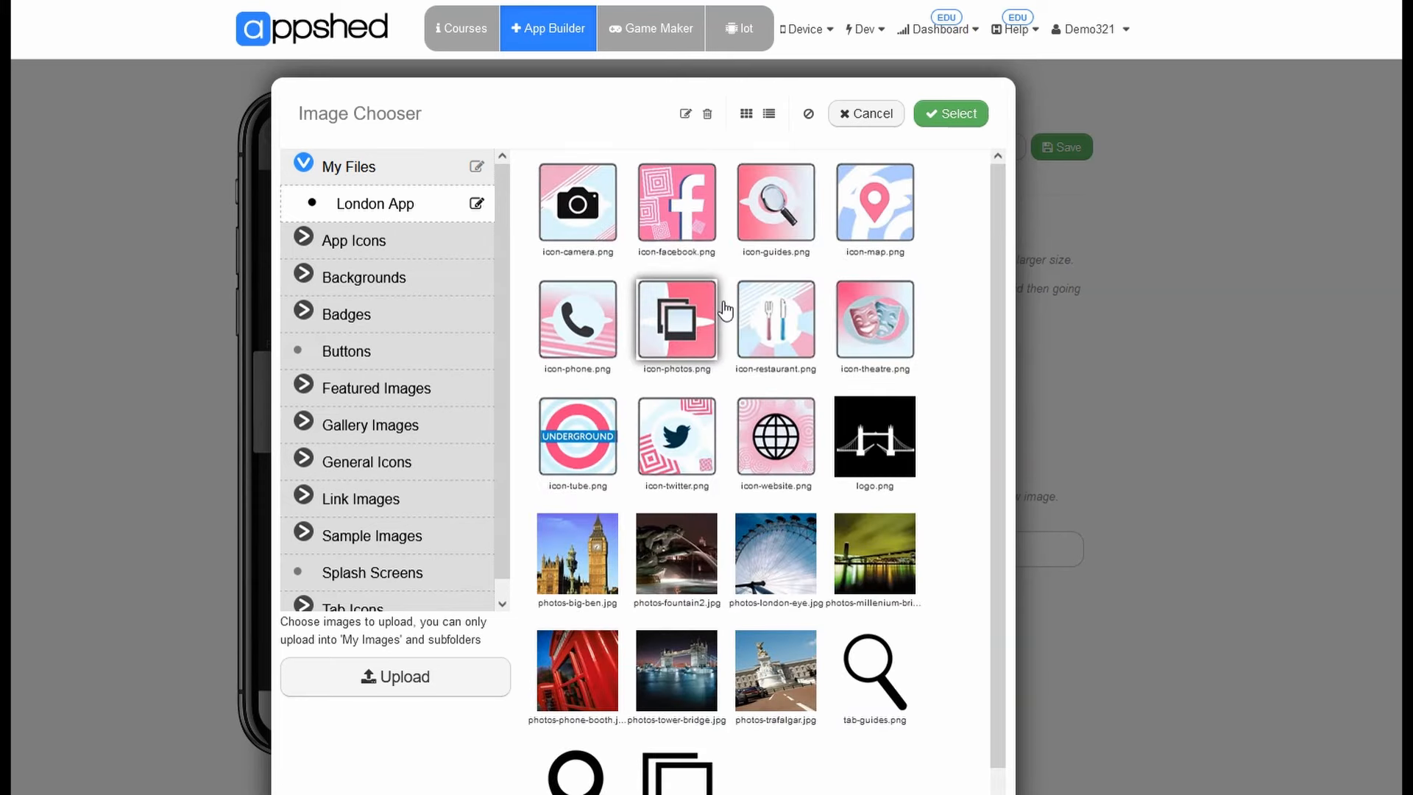
pyautogui.click(692, 225)
pyautogui.click(975, 114)
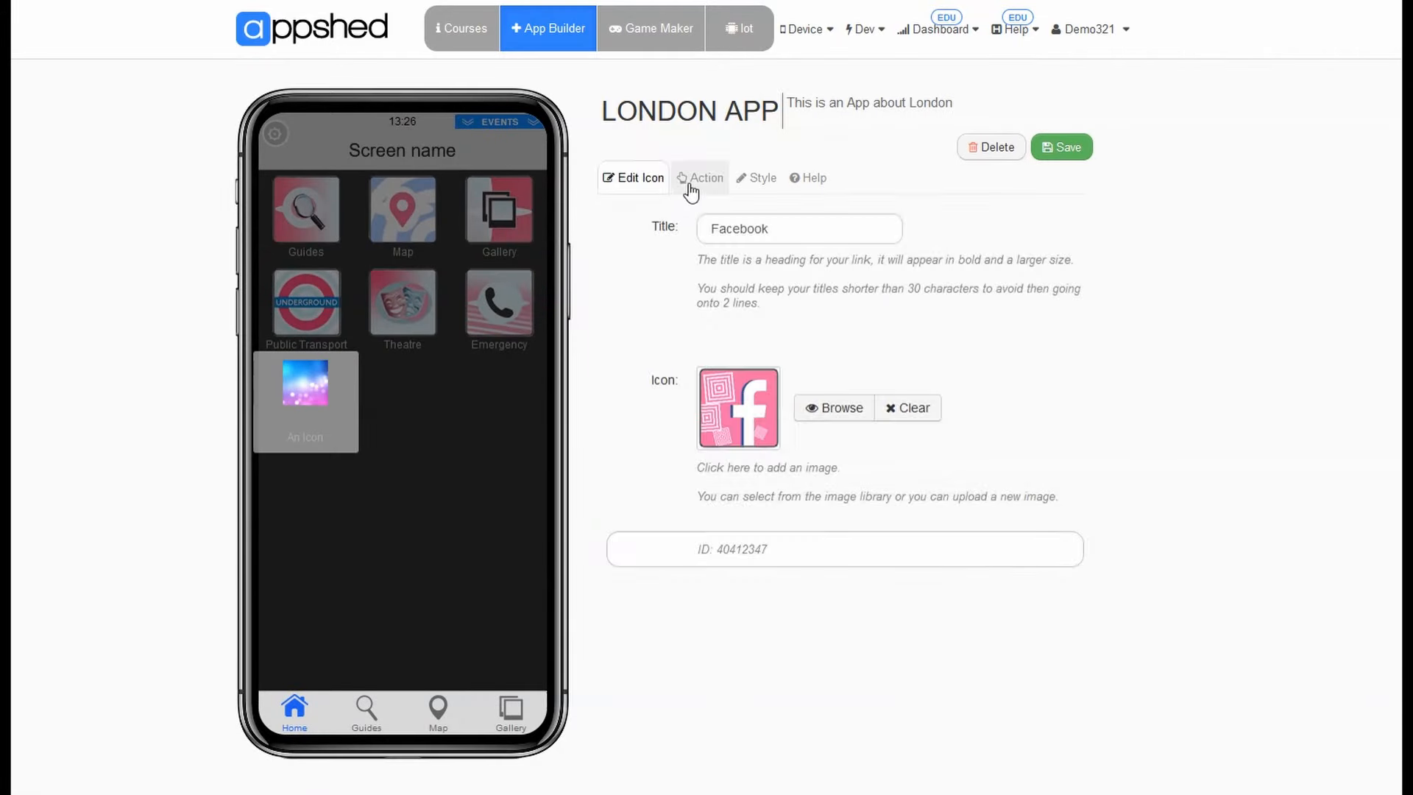
pyautogui.click(692, 183)
pyautogui.click(1036, 239)
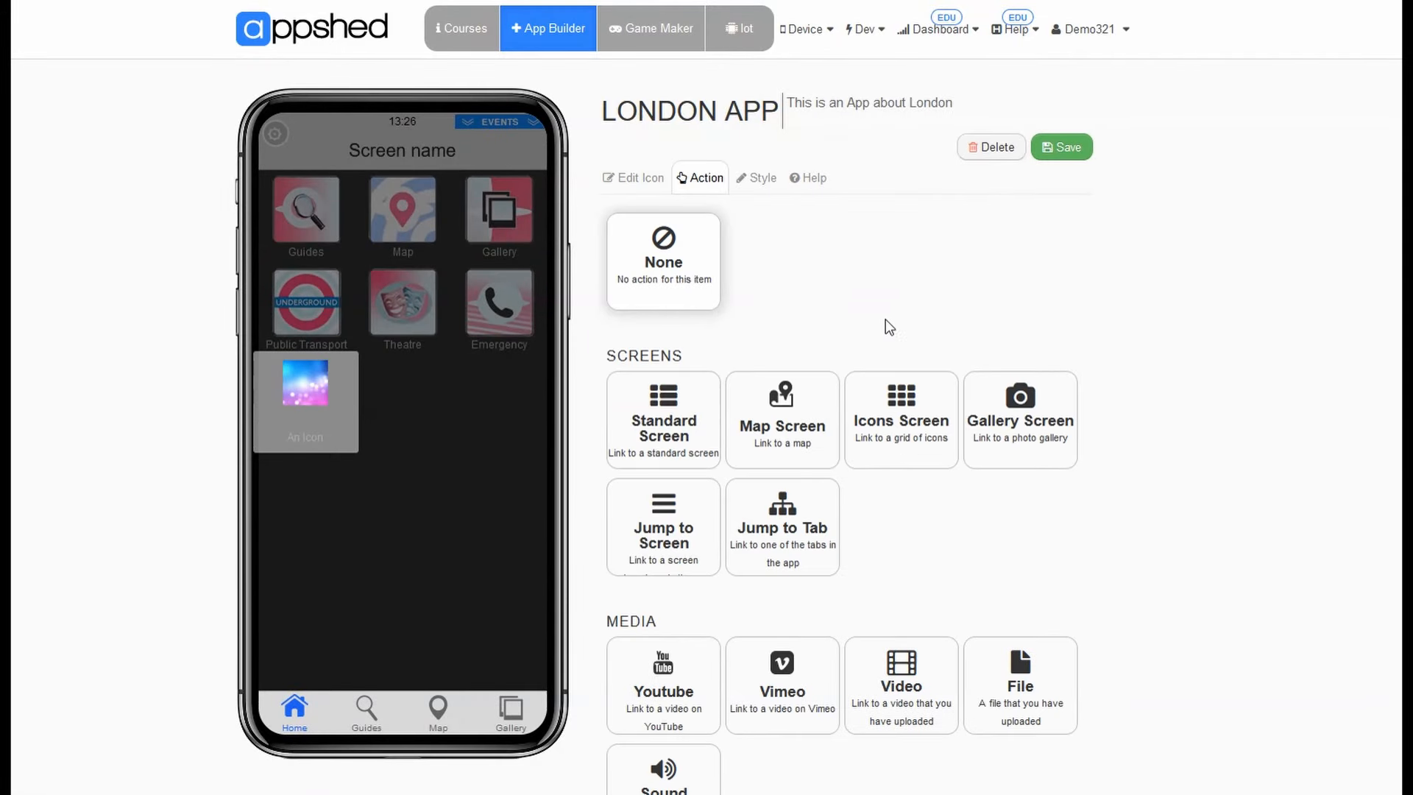
pyautogui.scroll(-8, 834, 516)
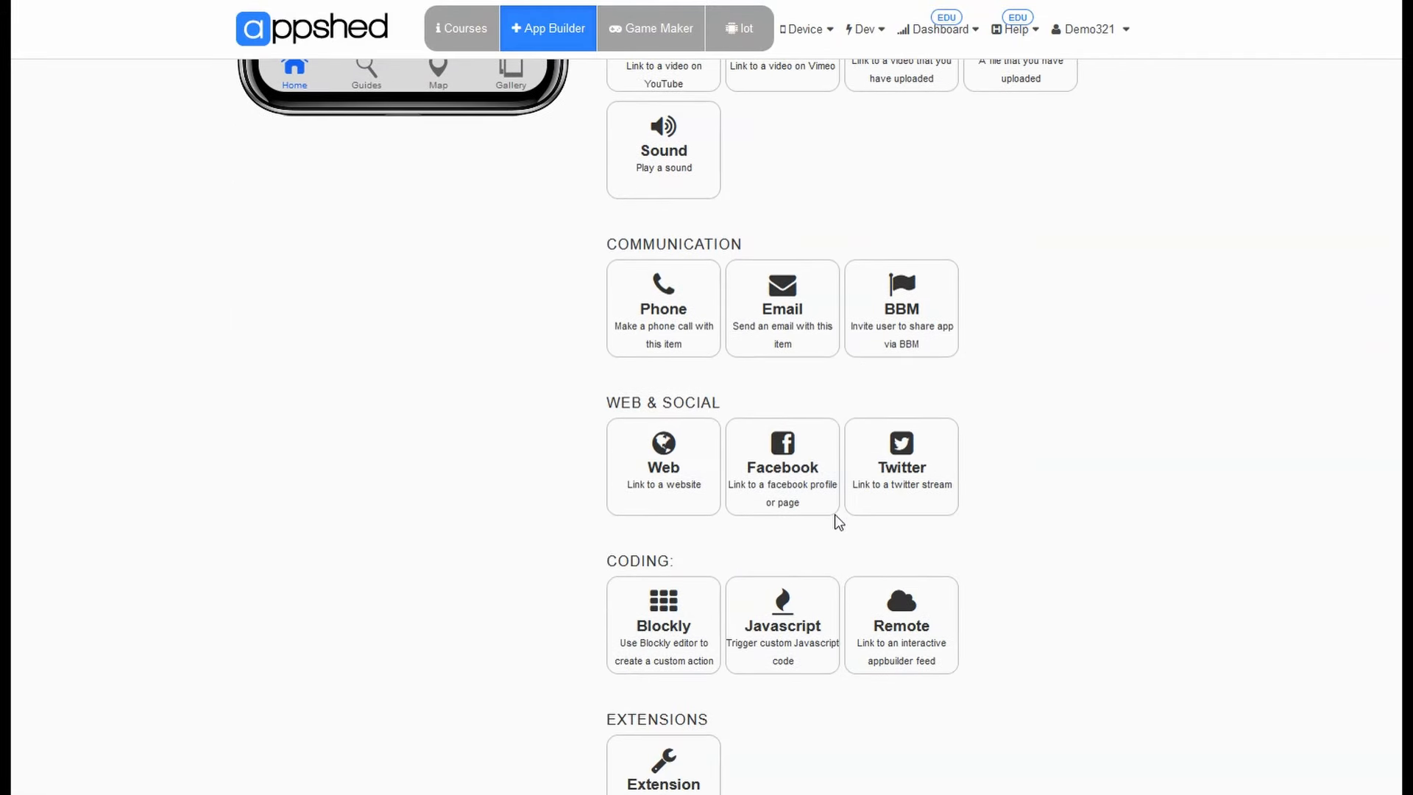
pyautogui.click(757, 463)
pyautogui.click(760, 201)
pyautogui.write('htt')
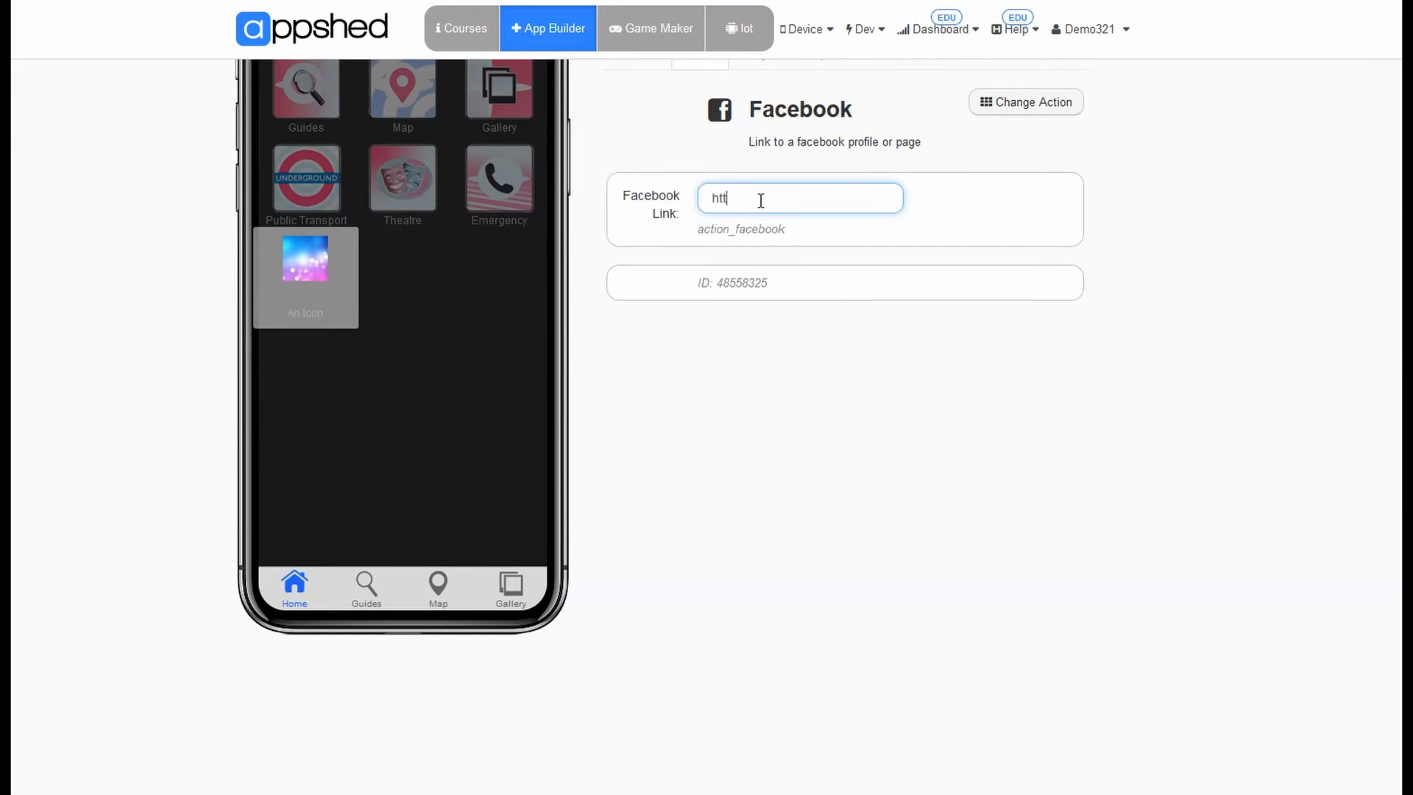
pyautogui.write('ps://facebook.com/visitlondon')
pyautogui.scroll(2, 1016, 128)
pyautogui.click(1065, 147)
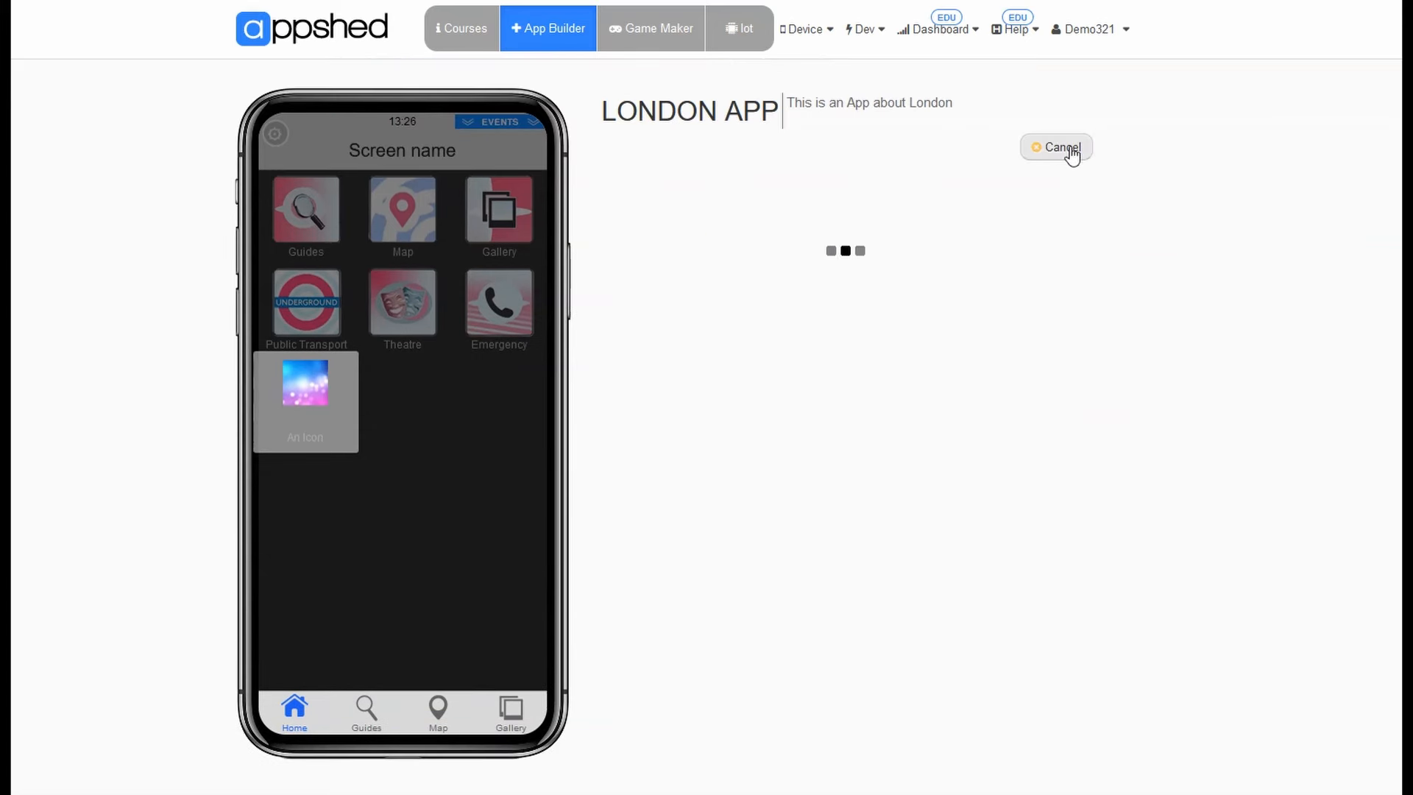
# Test the Facebook icon in the phone preview, look at the Visit London page it opens, and return to the Home screen.
pyautogui.click(335, 403)
pyautogui.click(349, 409)
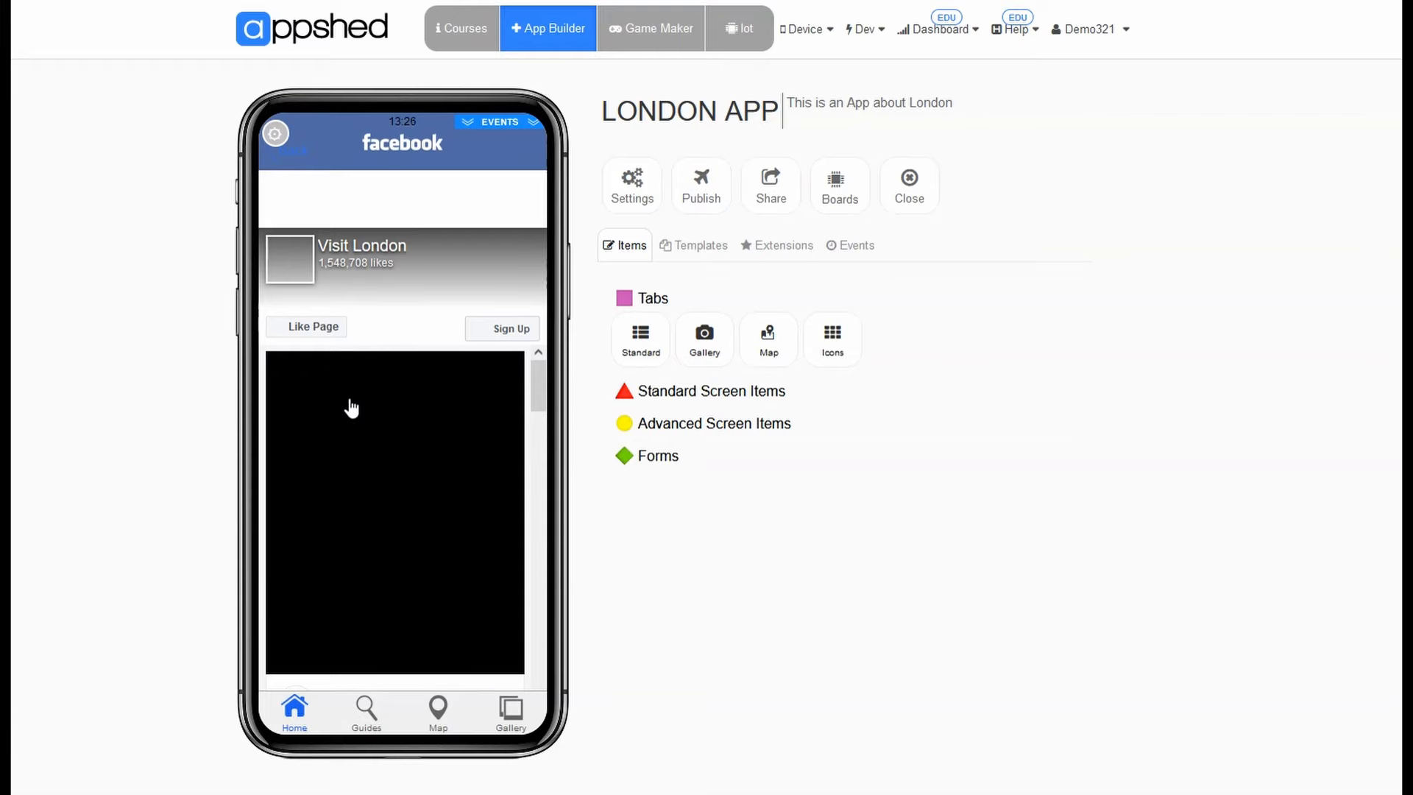
pyautogui.moveTo(412, 540); pyautogui.dragTo(425, 348)
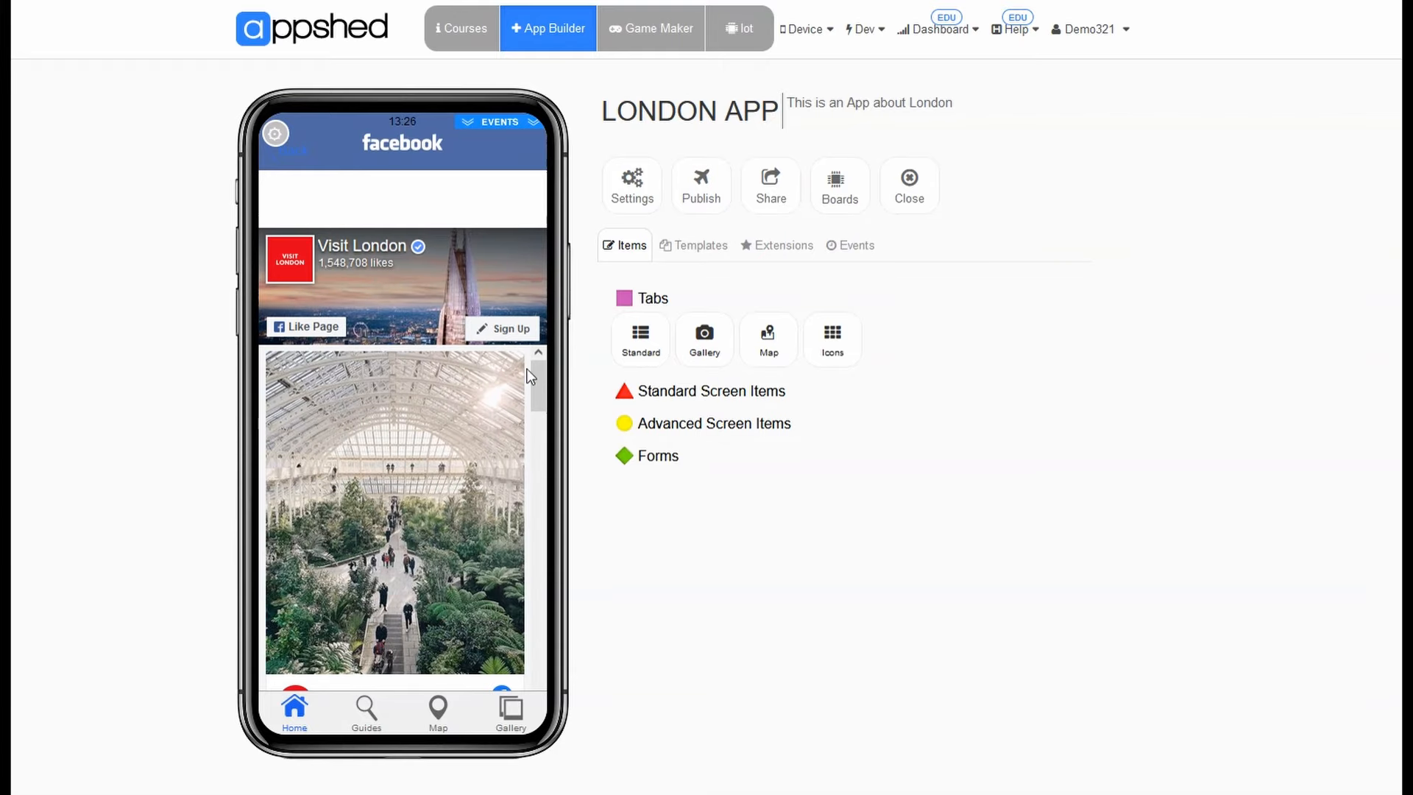
pyautogui.moveTo(536, 377); pyautogui.dragTo(544, 343)
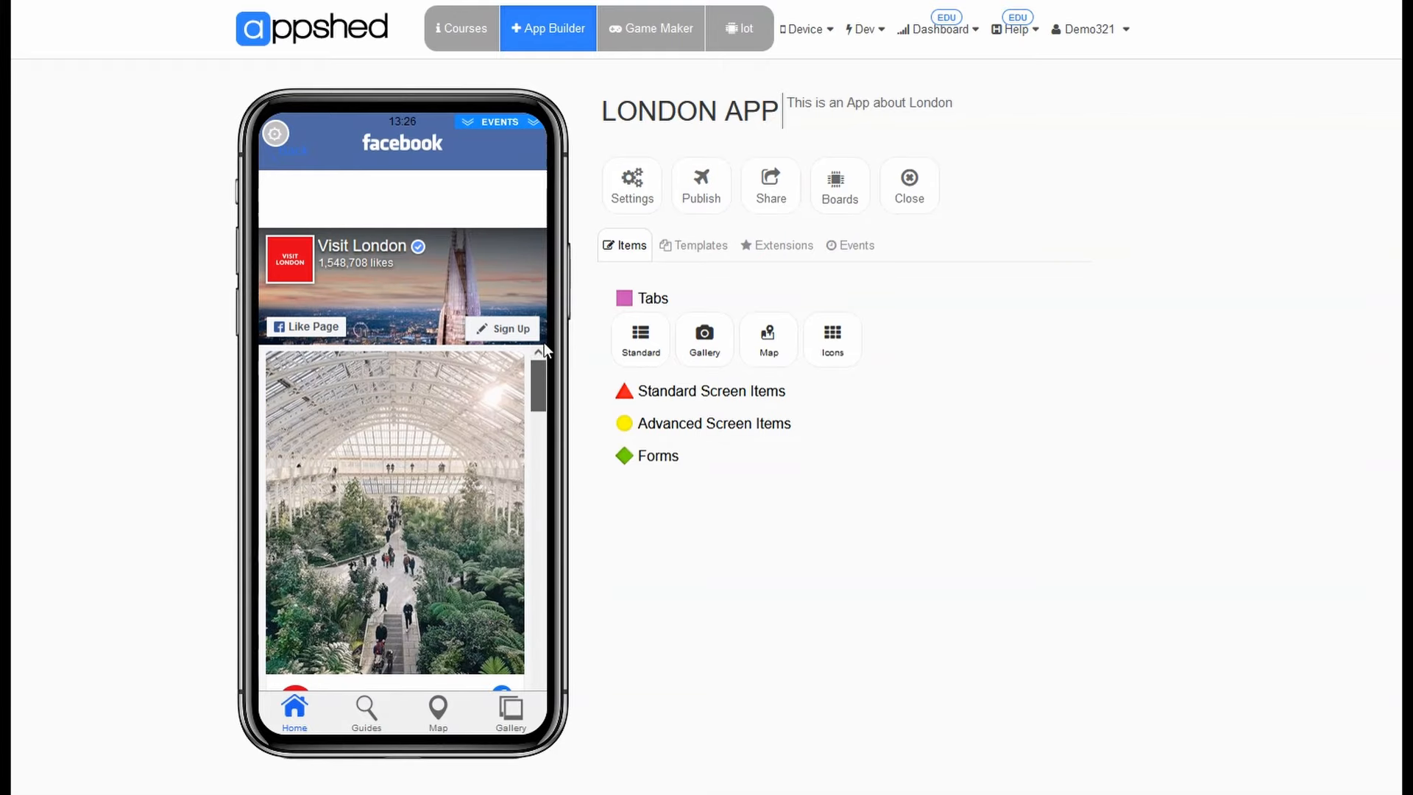
pyautogui.click(298, 162)
# Add another icon to the Home tab's screen and title it "Twitter".
pyautogui.click(661, 465)
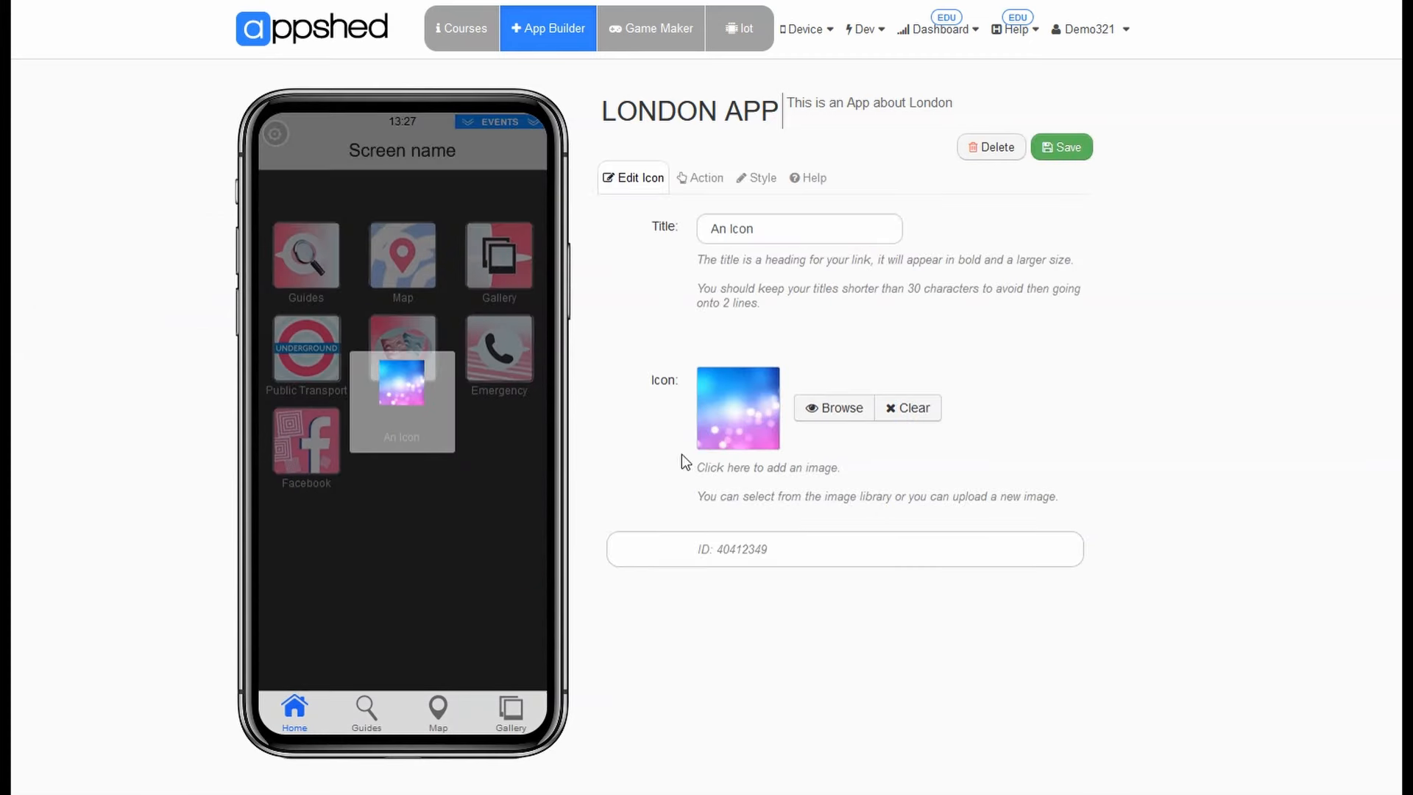
pyautogui.tripleClick(790, 228)
pyautogui.write('tw')
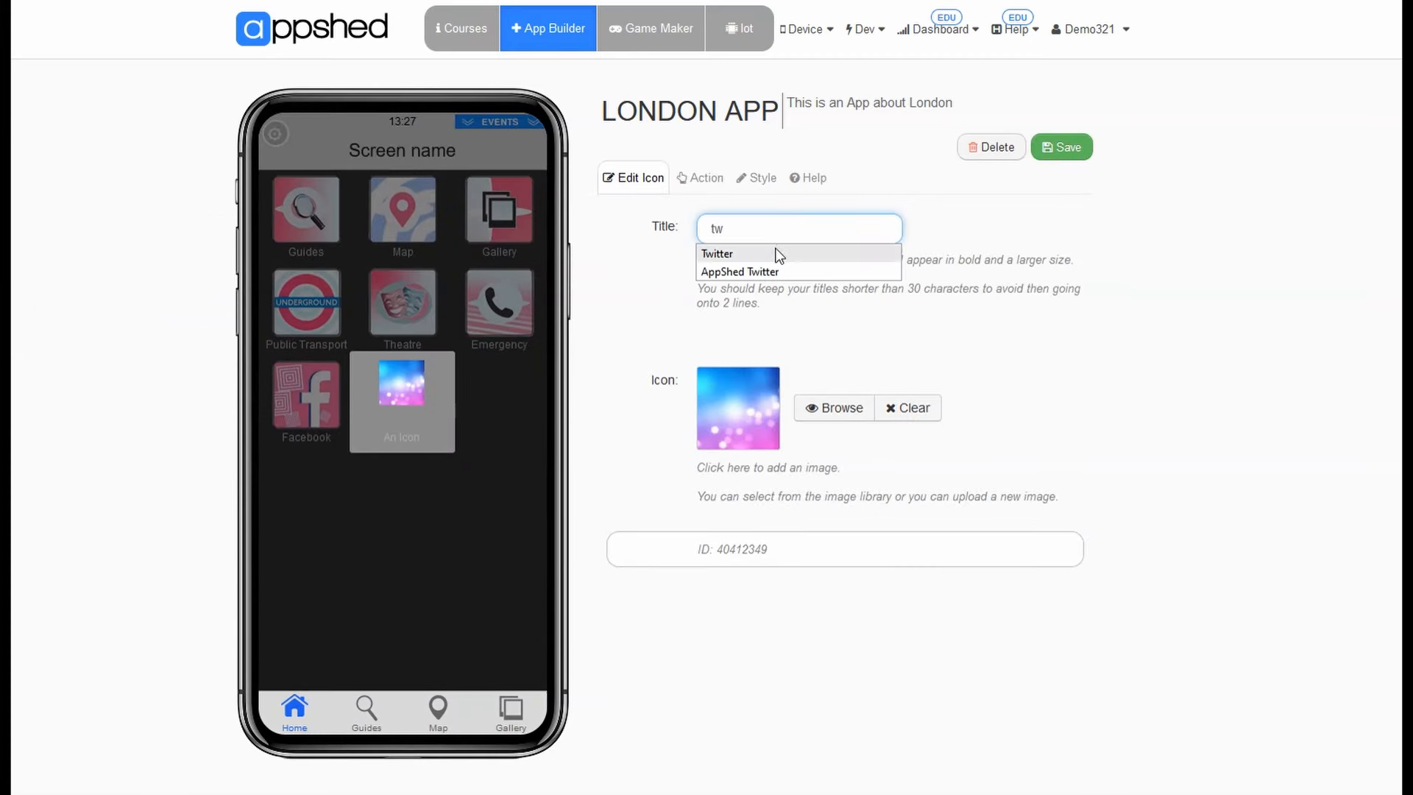
pyautogui.click(858, 253)
pyautogui.click(1078, 359)
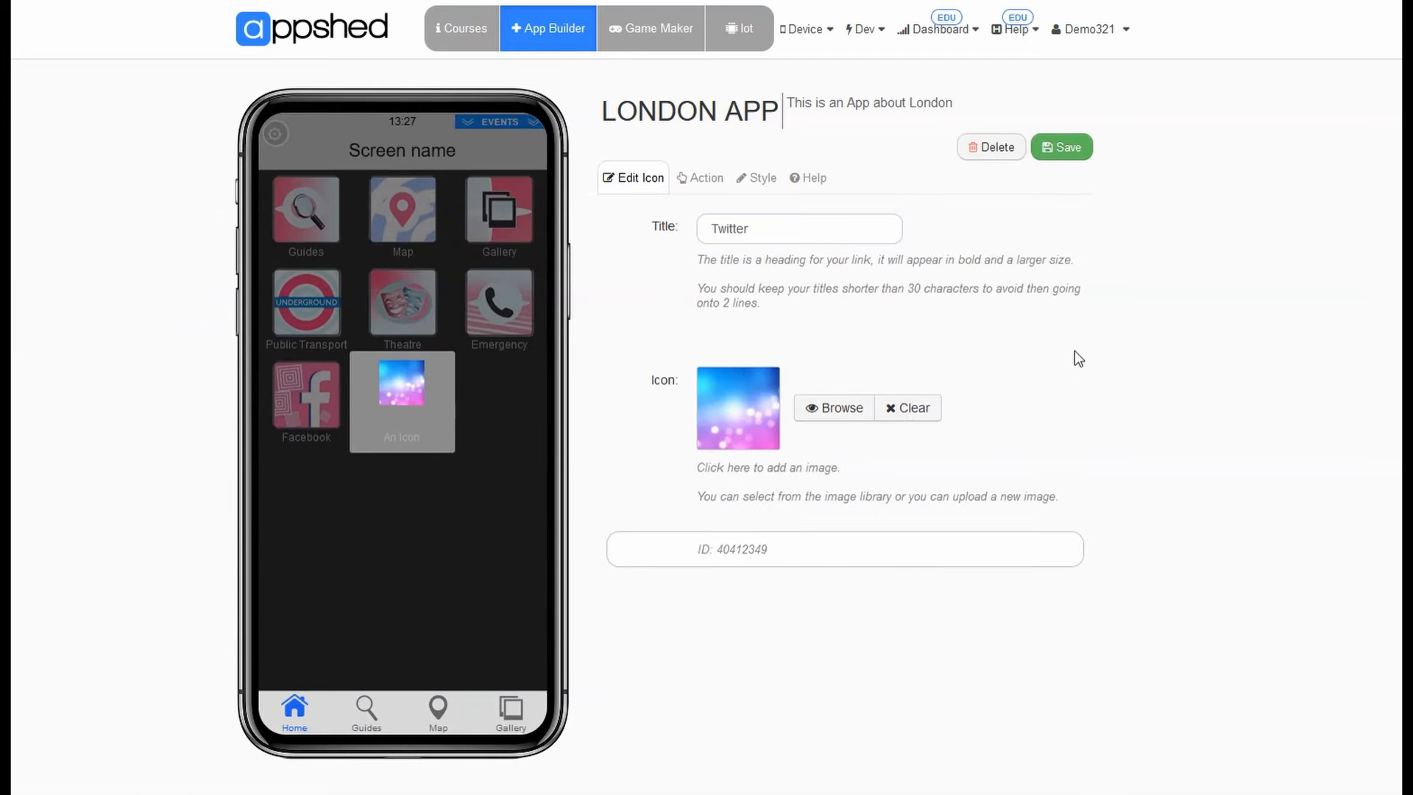
# Set the Twitter icon's image to icon-twitter.png from the London App folder.
pyautogui.click(820, 412)
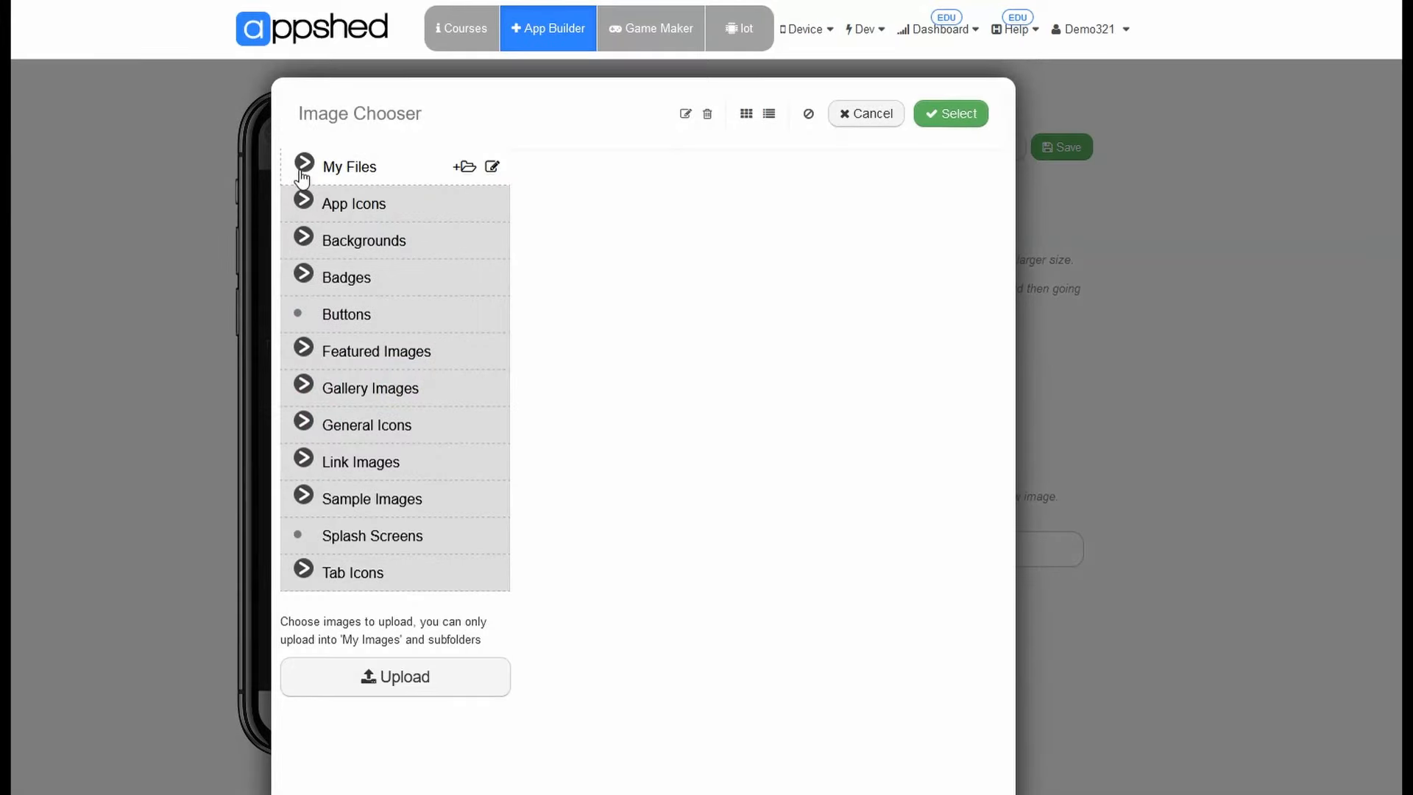
pyautogui.click(368, 210)
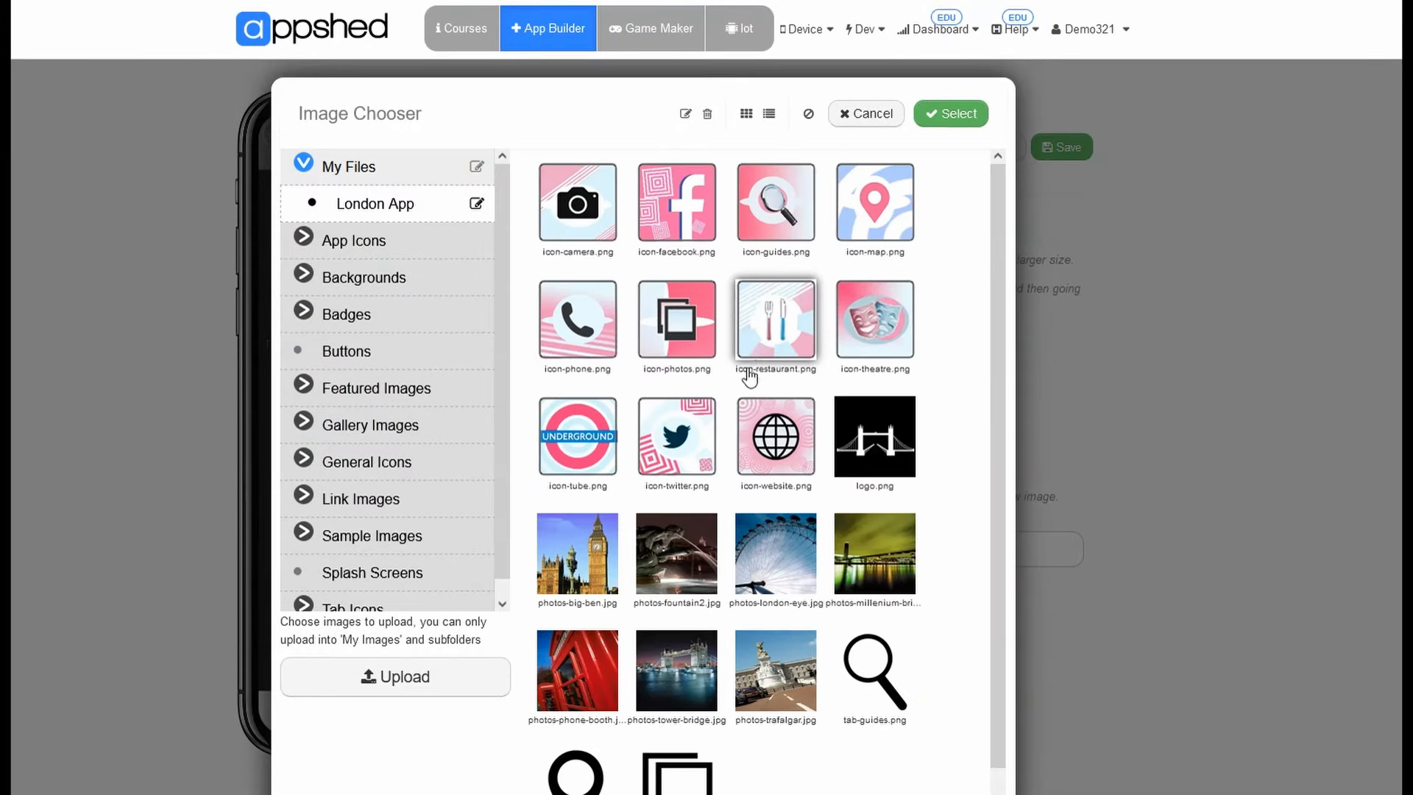
pyautogui.click(934, 117)
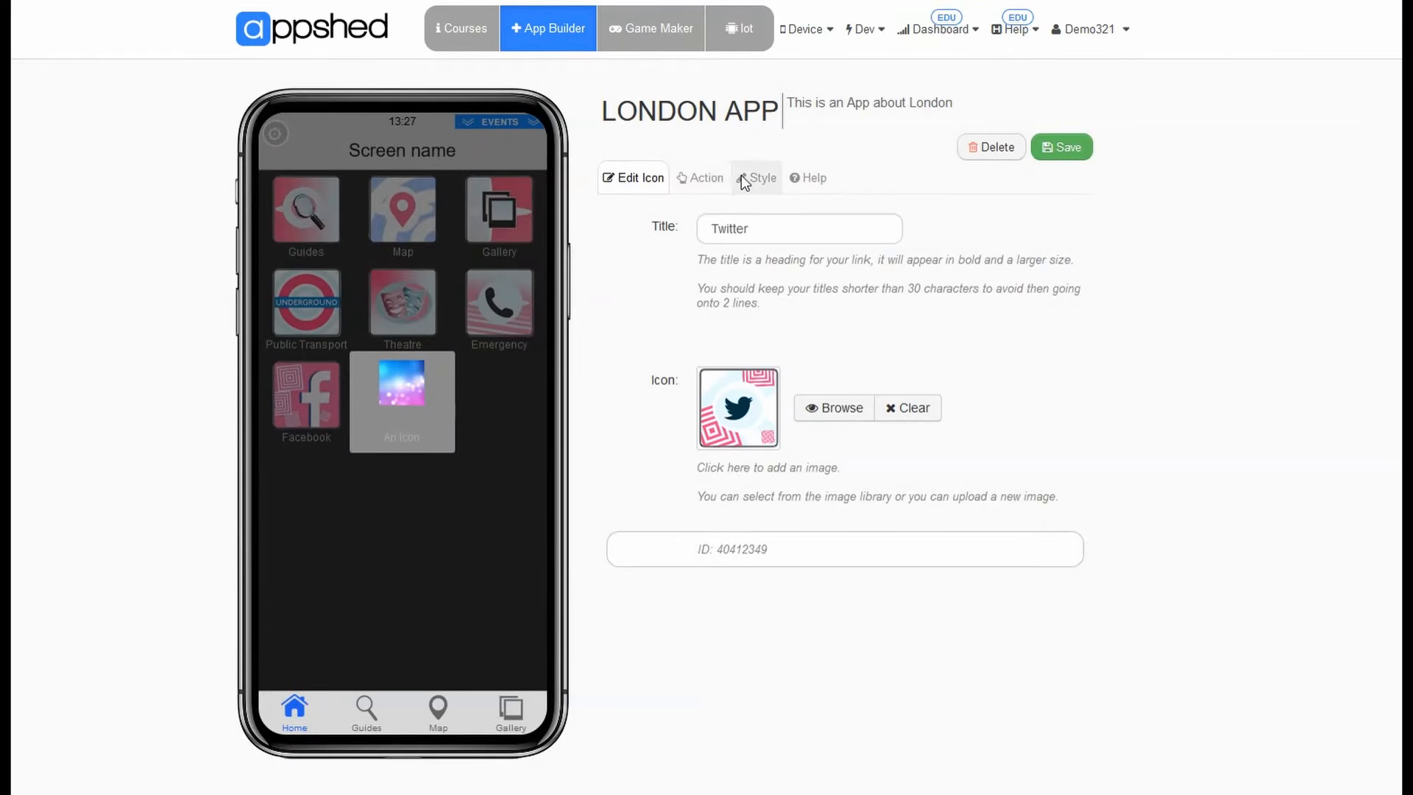
pyautogui.click(714, 183)
pyautogui.click(1020, 234)
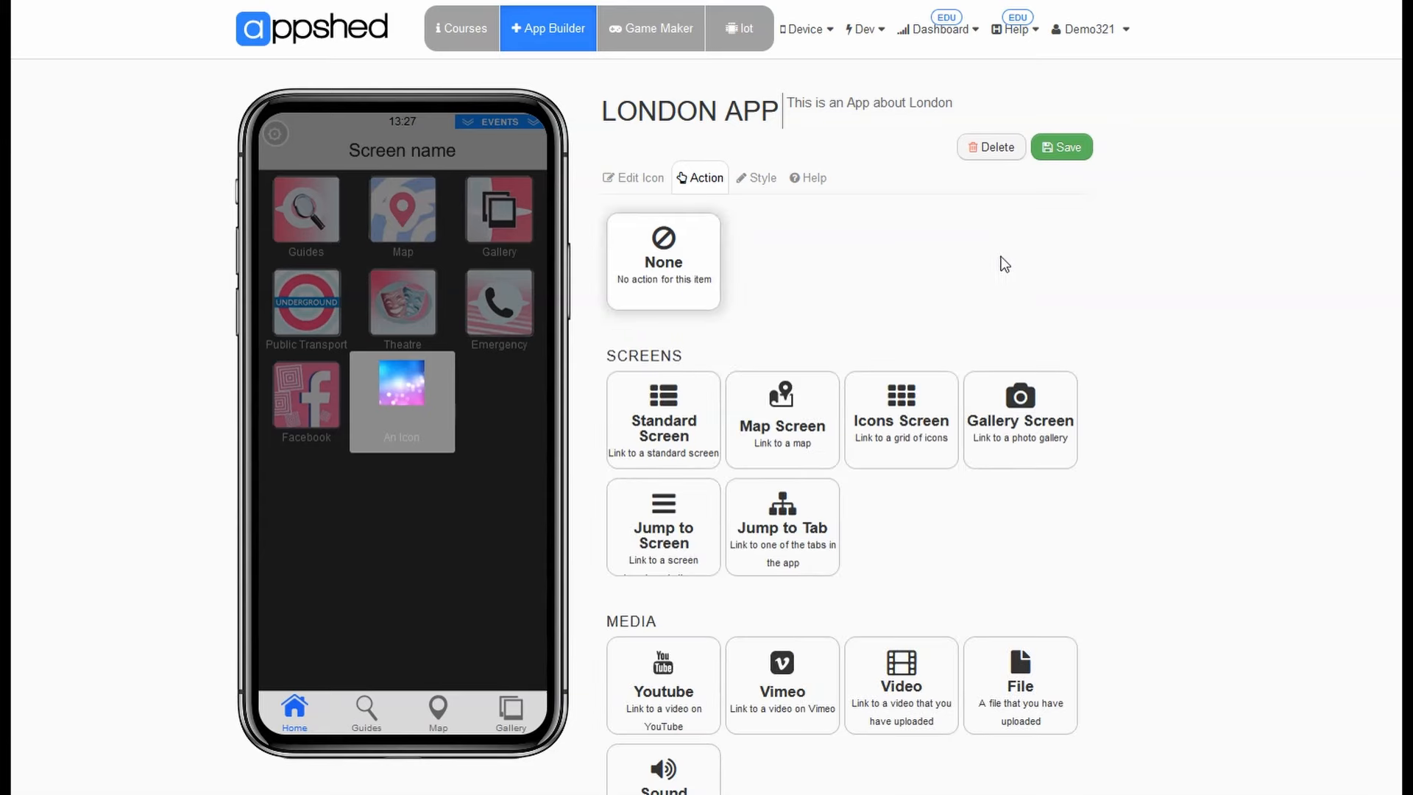
pyautogui.scroll(-9, 899, 328)
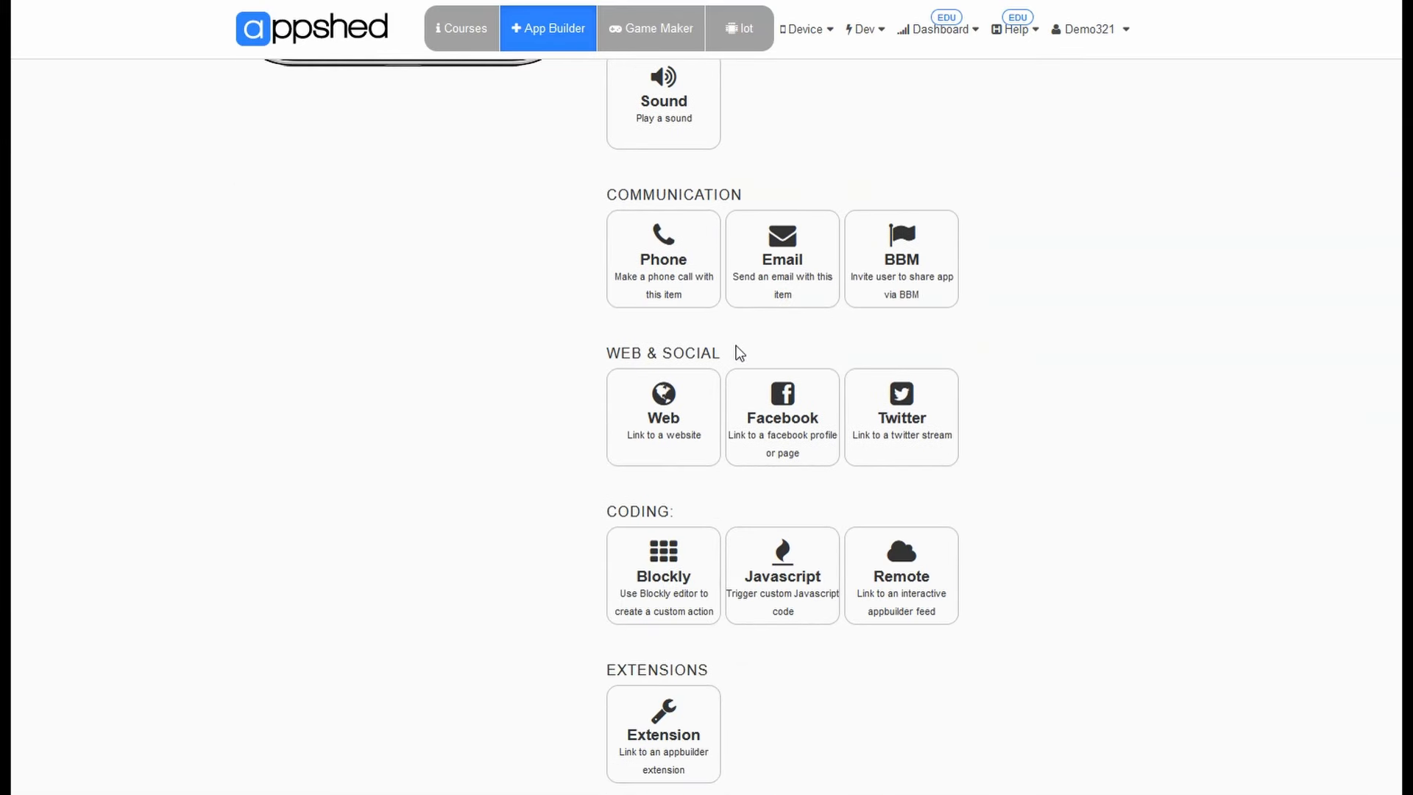
pyautogui.click(880, 405)
pyautogui.click(773, 210)
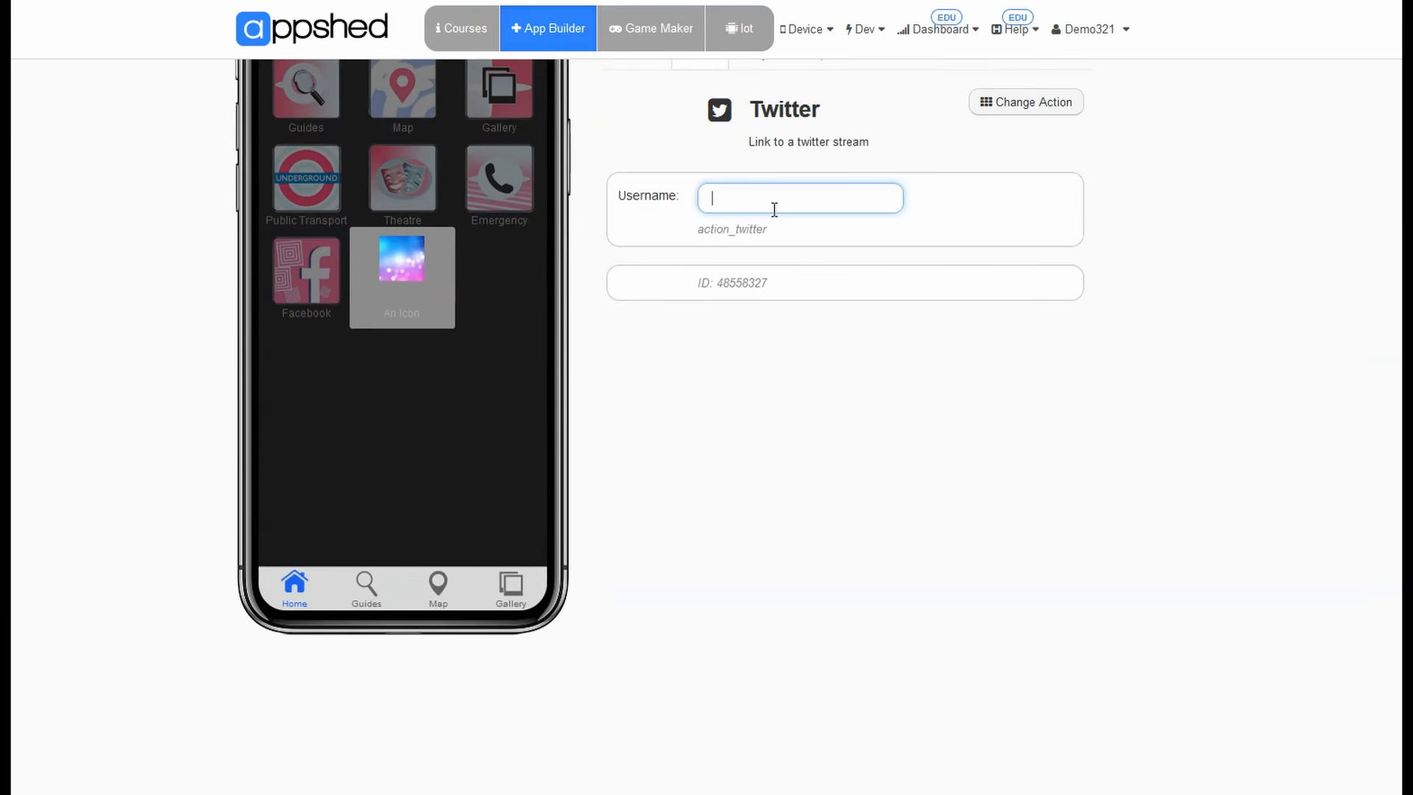
pyautogui.scroll(2, 883, 265)
pyautogui.write('@v')
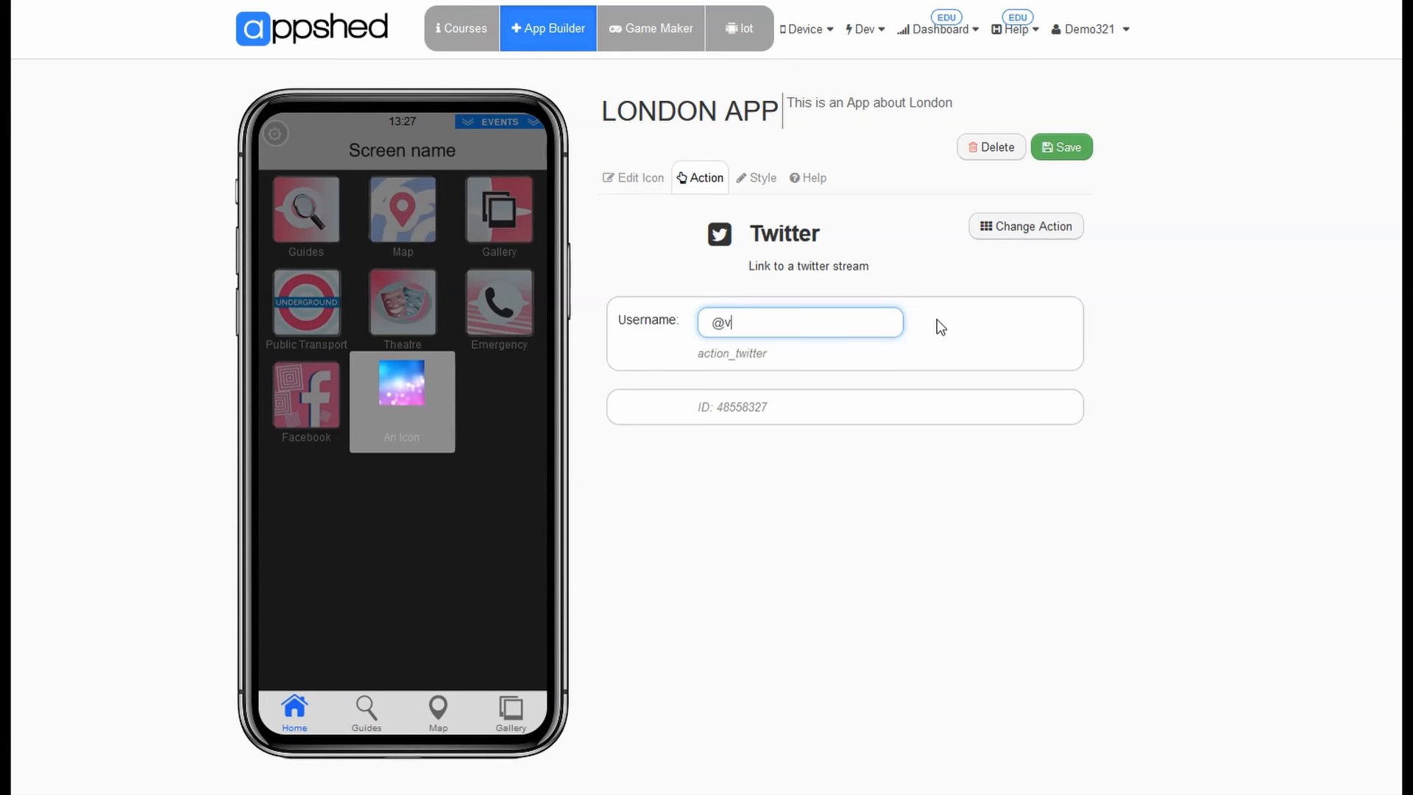
pyautogui.write('isitlondon')
pyautogui.click(1059, 151)
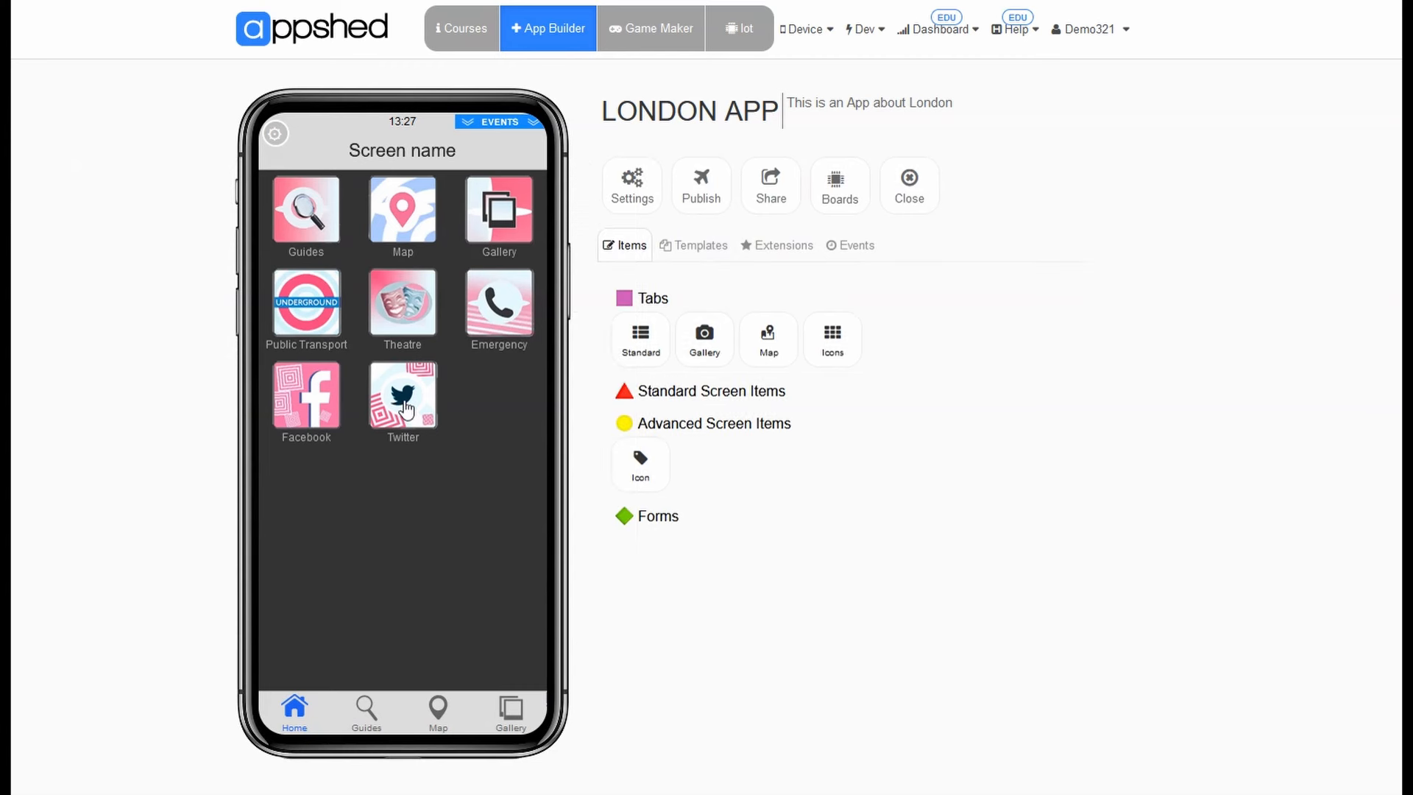
# Test the Twitter icon in the phone preview, look through its tweets, and return to the Home screen.
pyautogui.click(407, 410)
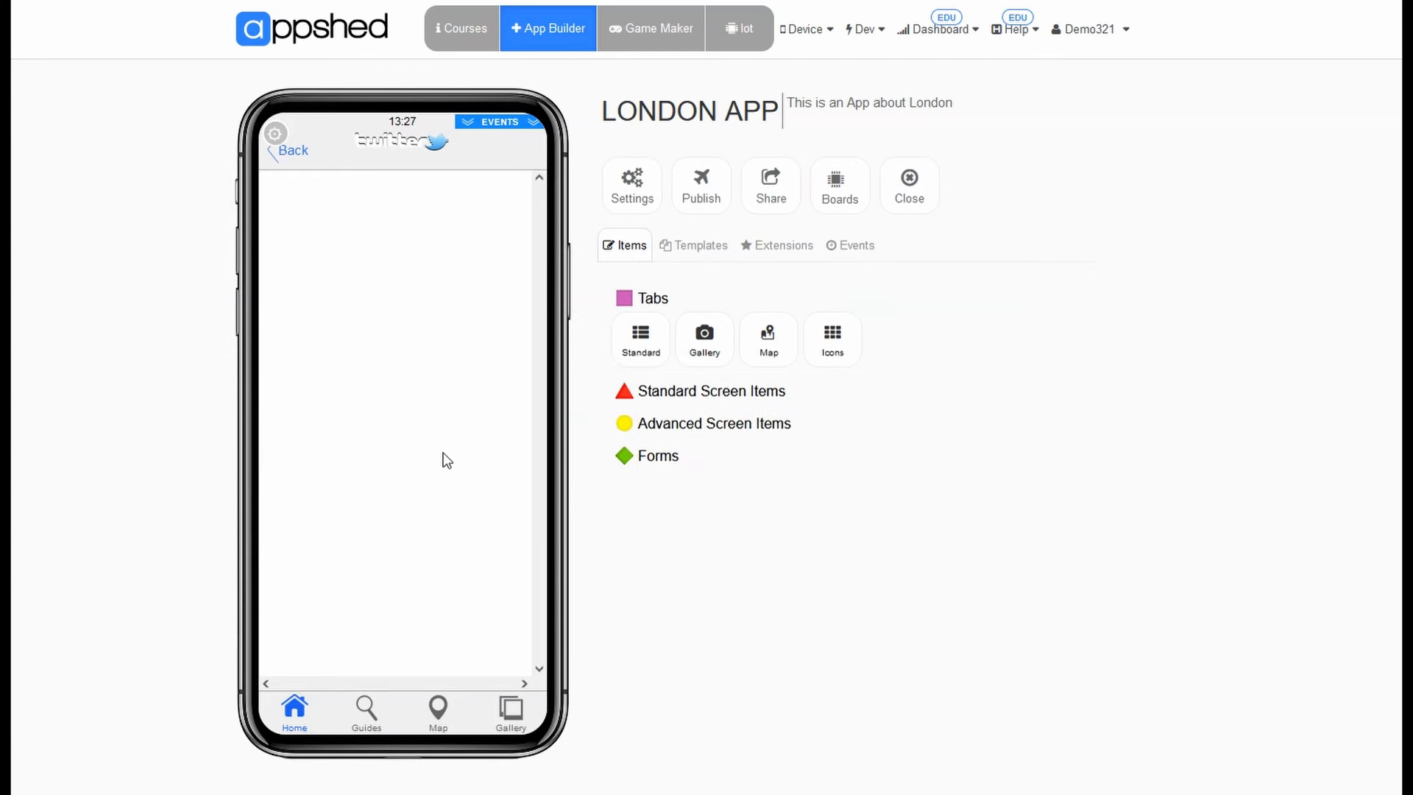
pyautogui.scroll(-5, 491, 373)
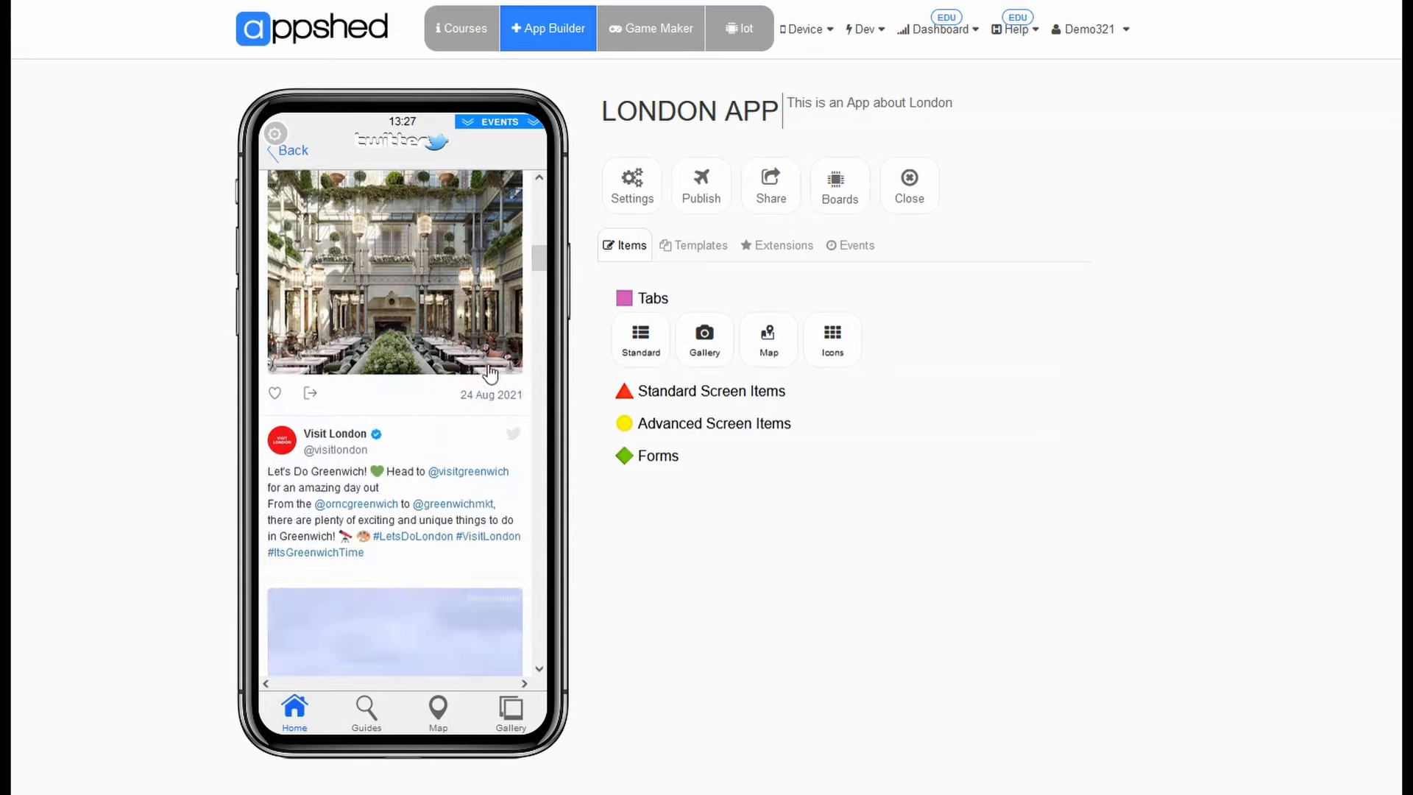
pyautogui.scroll(5, 457, 306)
pyautogui.click(280, 149)
# Add another icon to the Home tab's screen and title it "London Website".
pyautogui.click(629, 423)
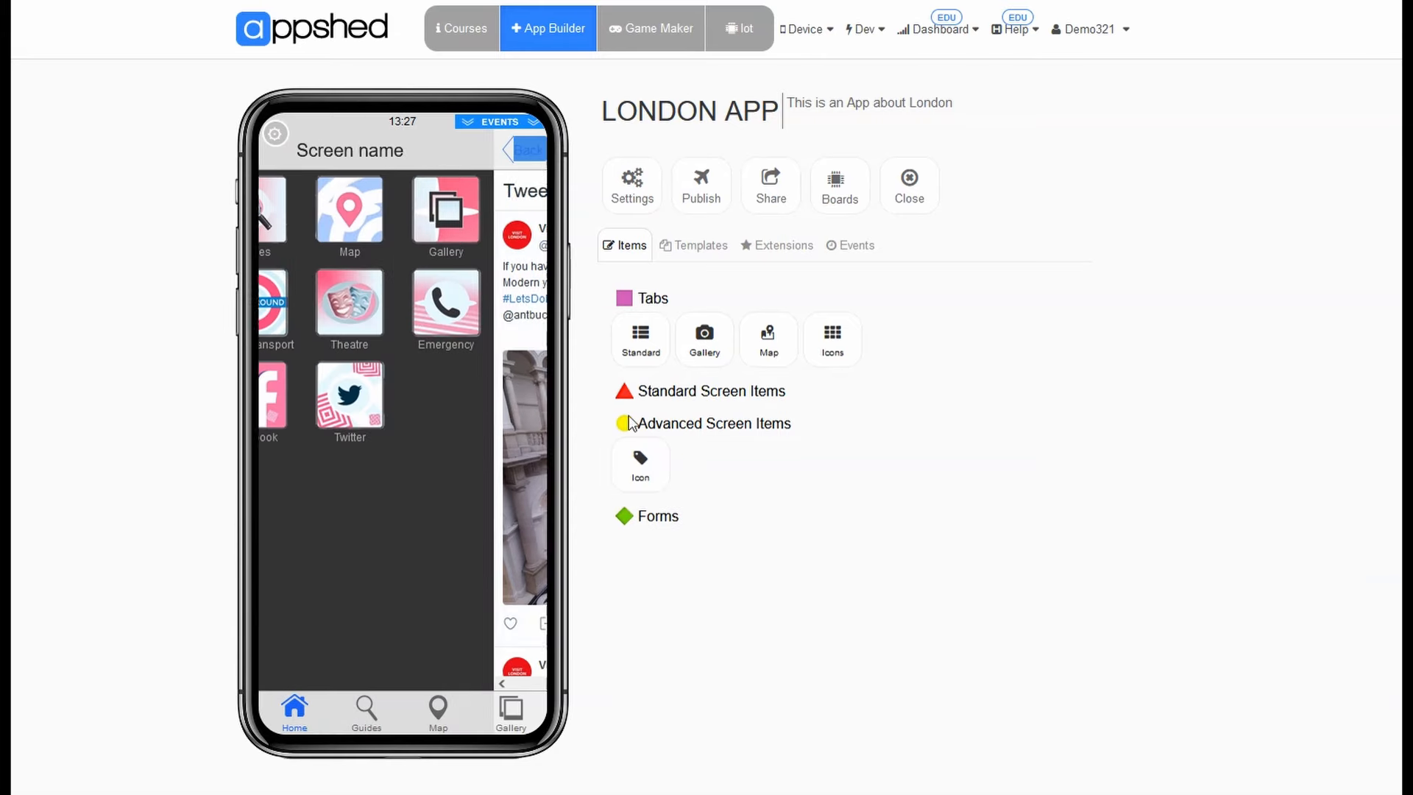
pyautogui.click(641, 463)
pyautogui.tripleClick(773, 230)
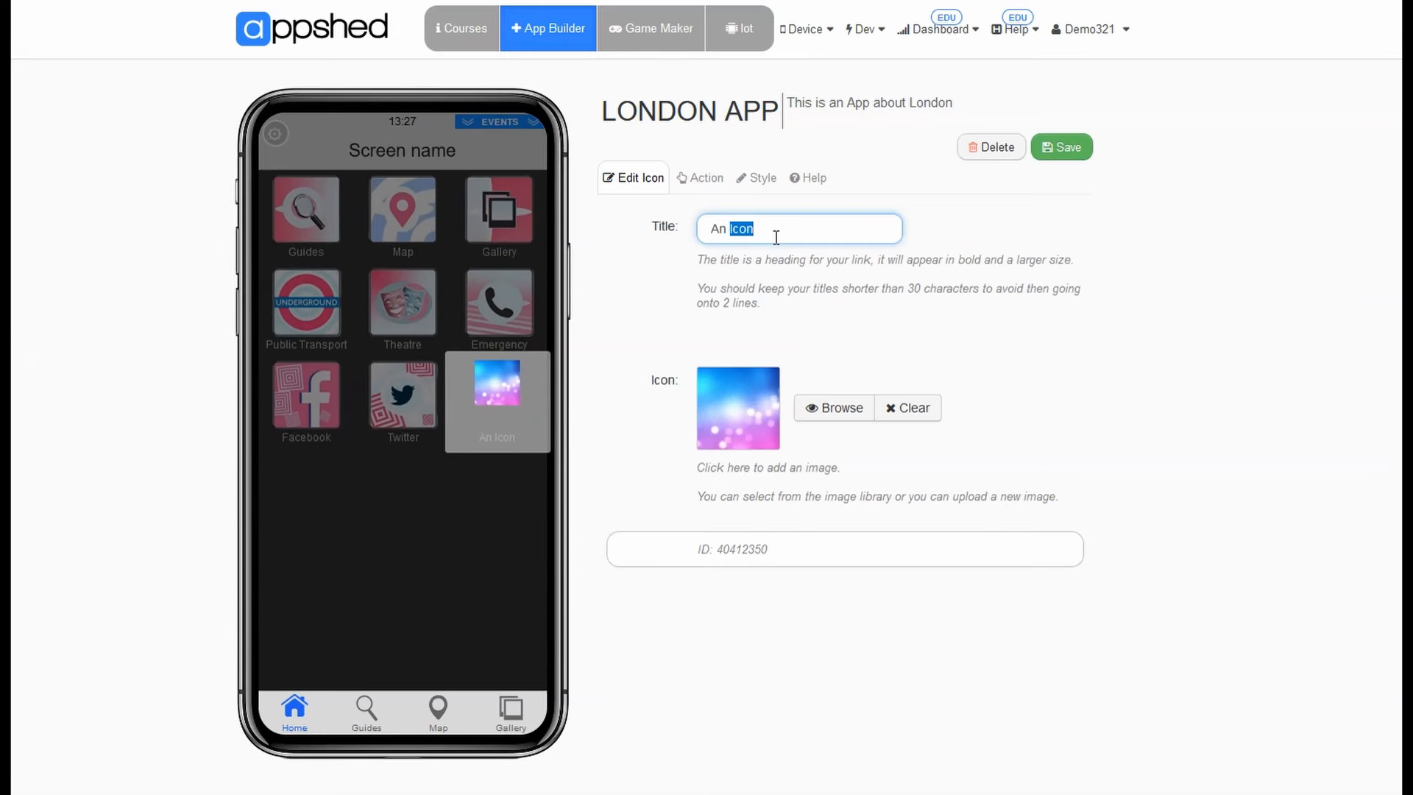
pyautogui.write('Lo')
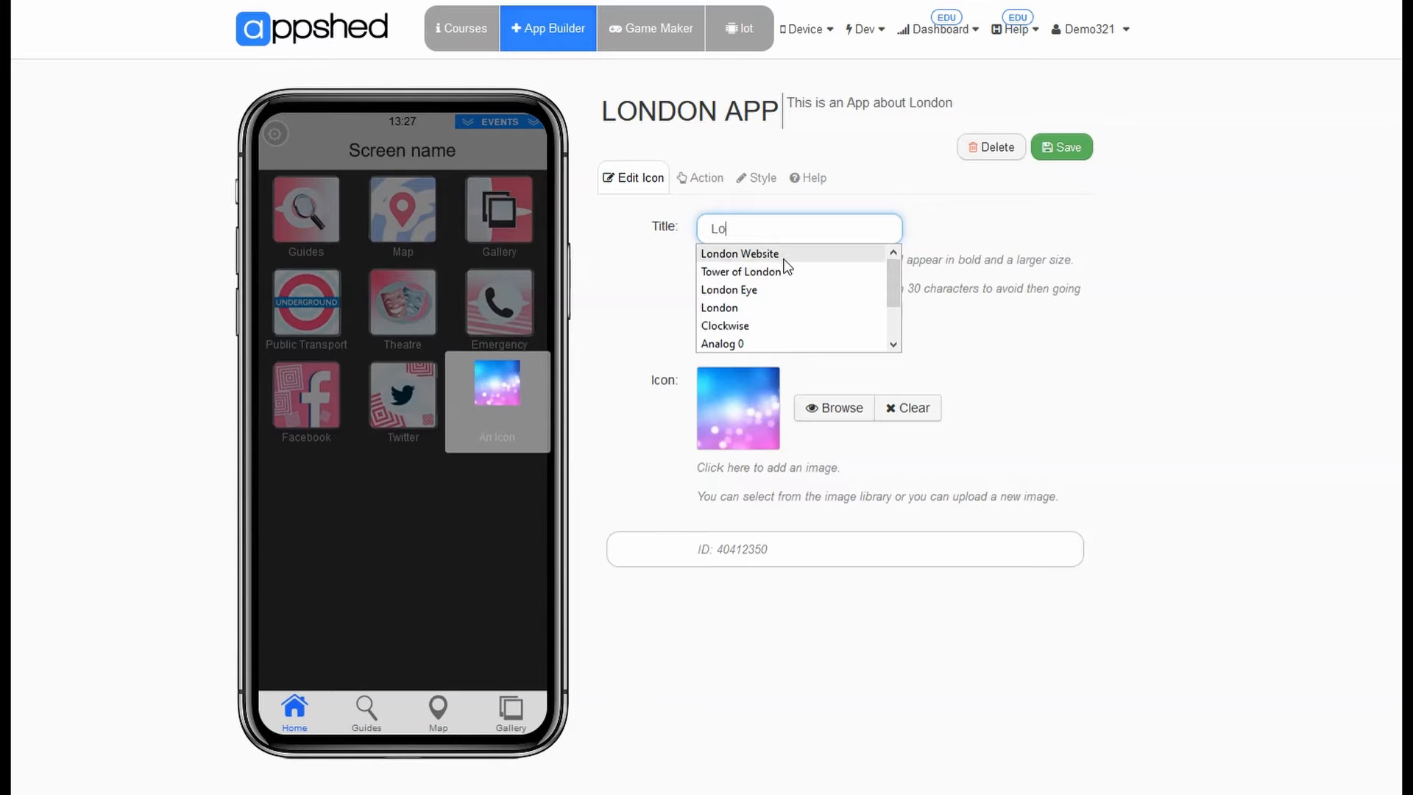
pyautogui.click(736, 254)
# Set the London Website icon's image to icon-website.png from the London App folder.
pyautogui.click(814, 407)
pyautogui.click(462, 166)
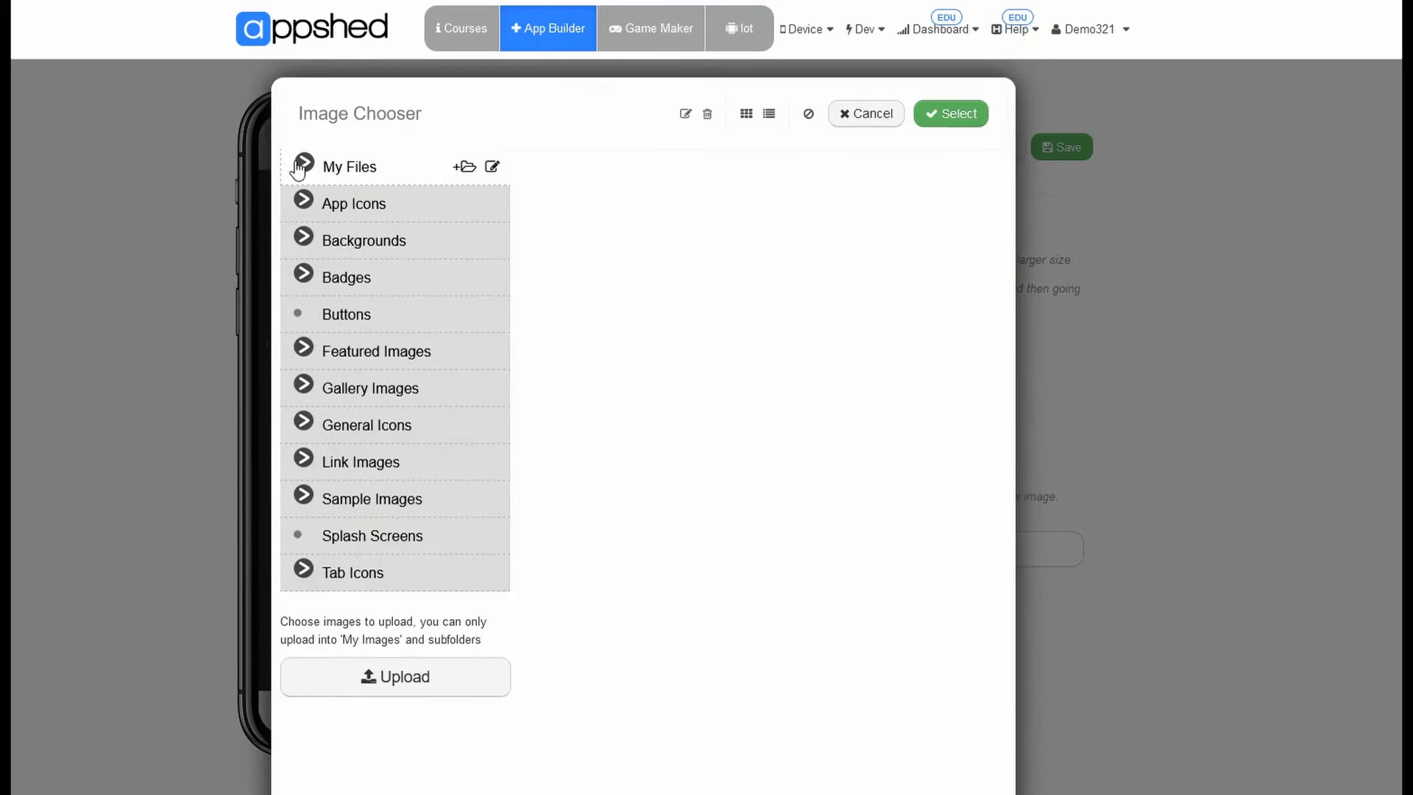
pyautogui.click(379, 204)
pyautogui.click(753, 440)
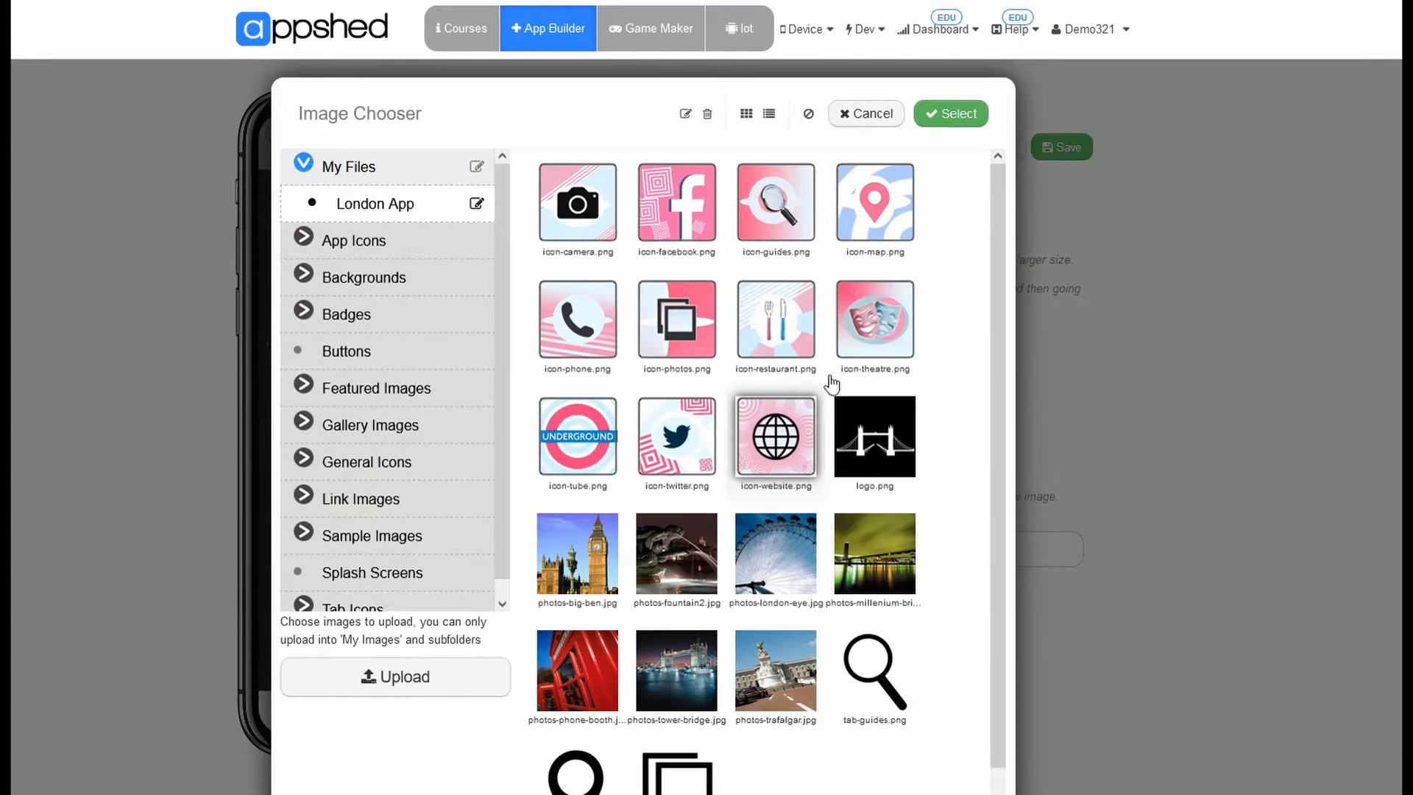
pyautogui.click(956, 115)
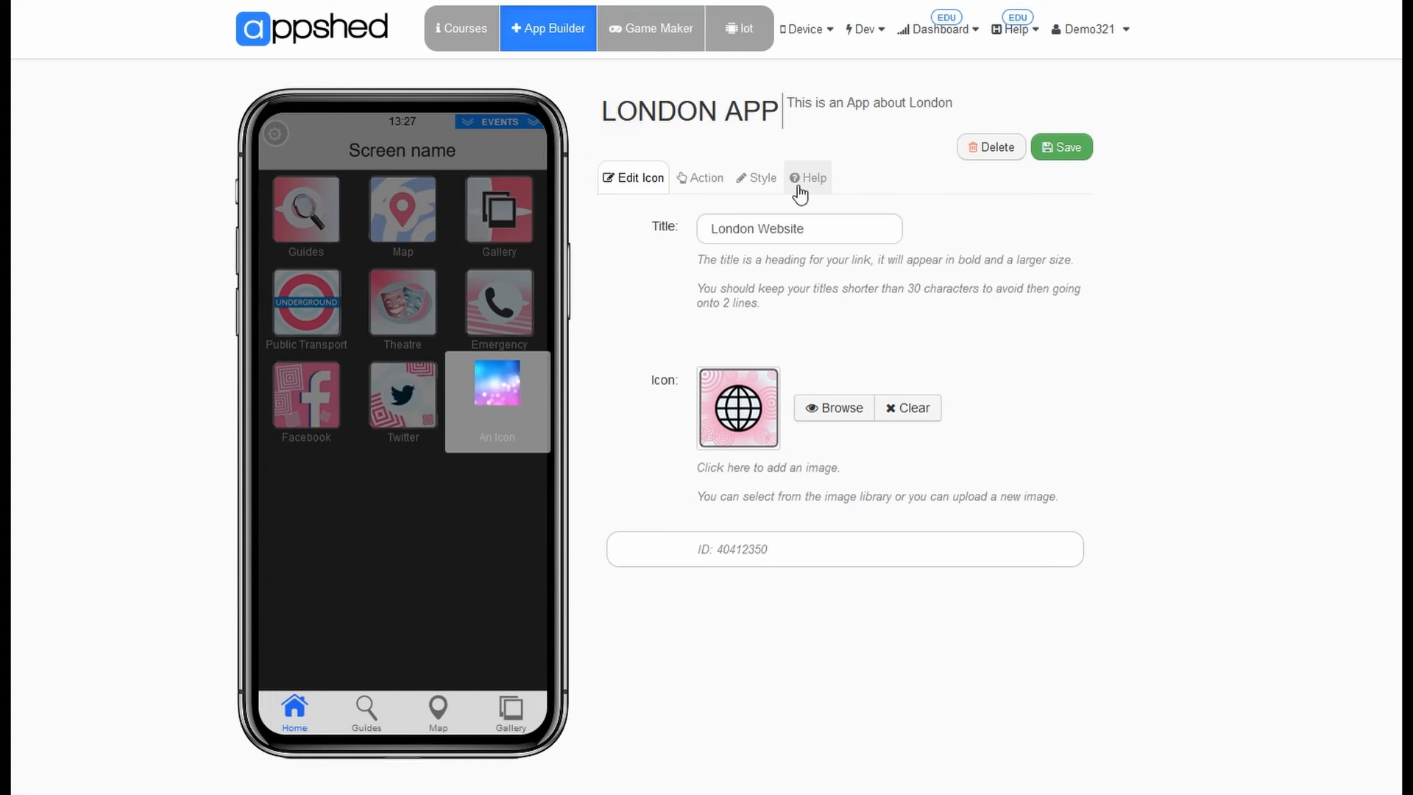
pyautogui.click(703, 178)
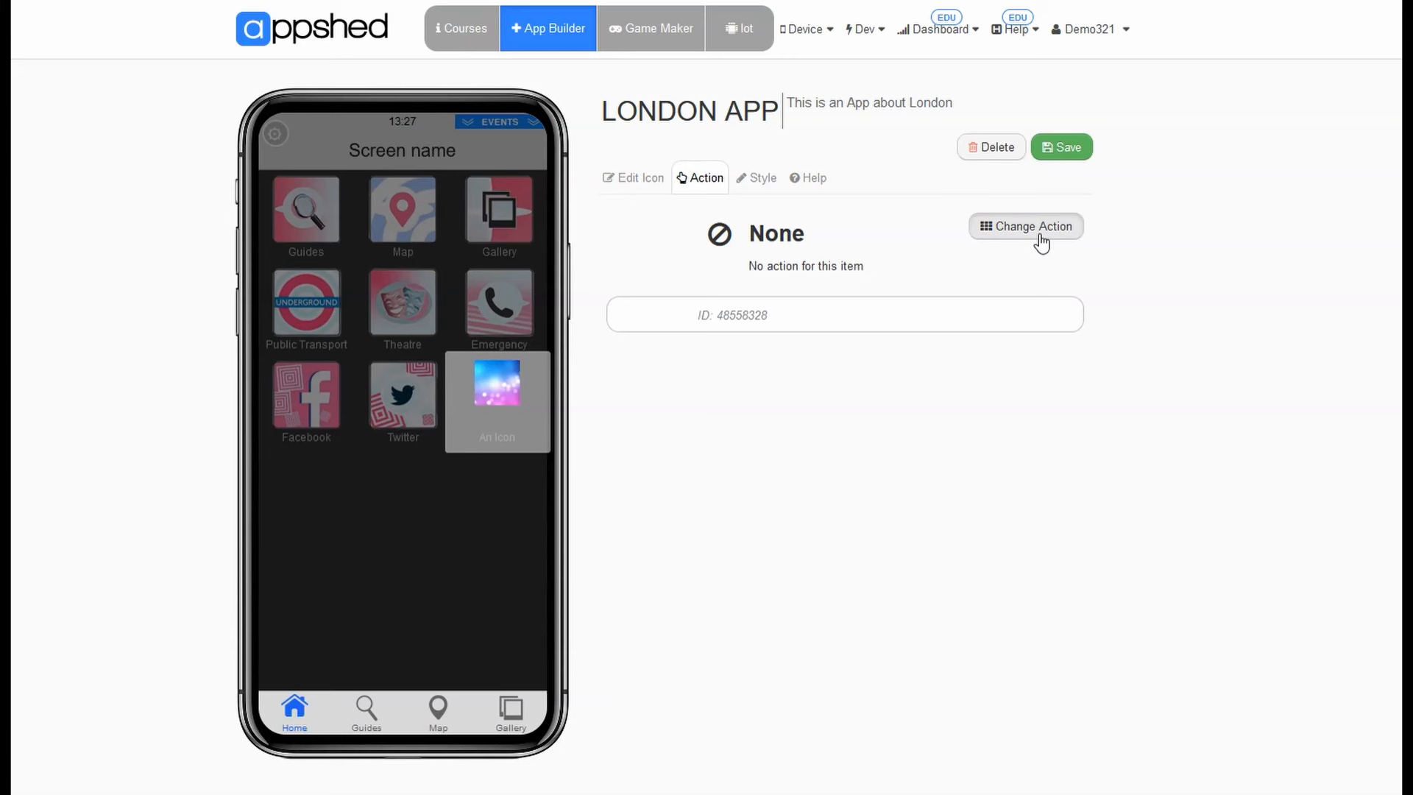
pyautogui.click(1039, 234)
pyautogui.scroll(-5, 995, 327)
pyautogui.scroll(-3, 993, 331)
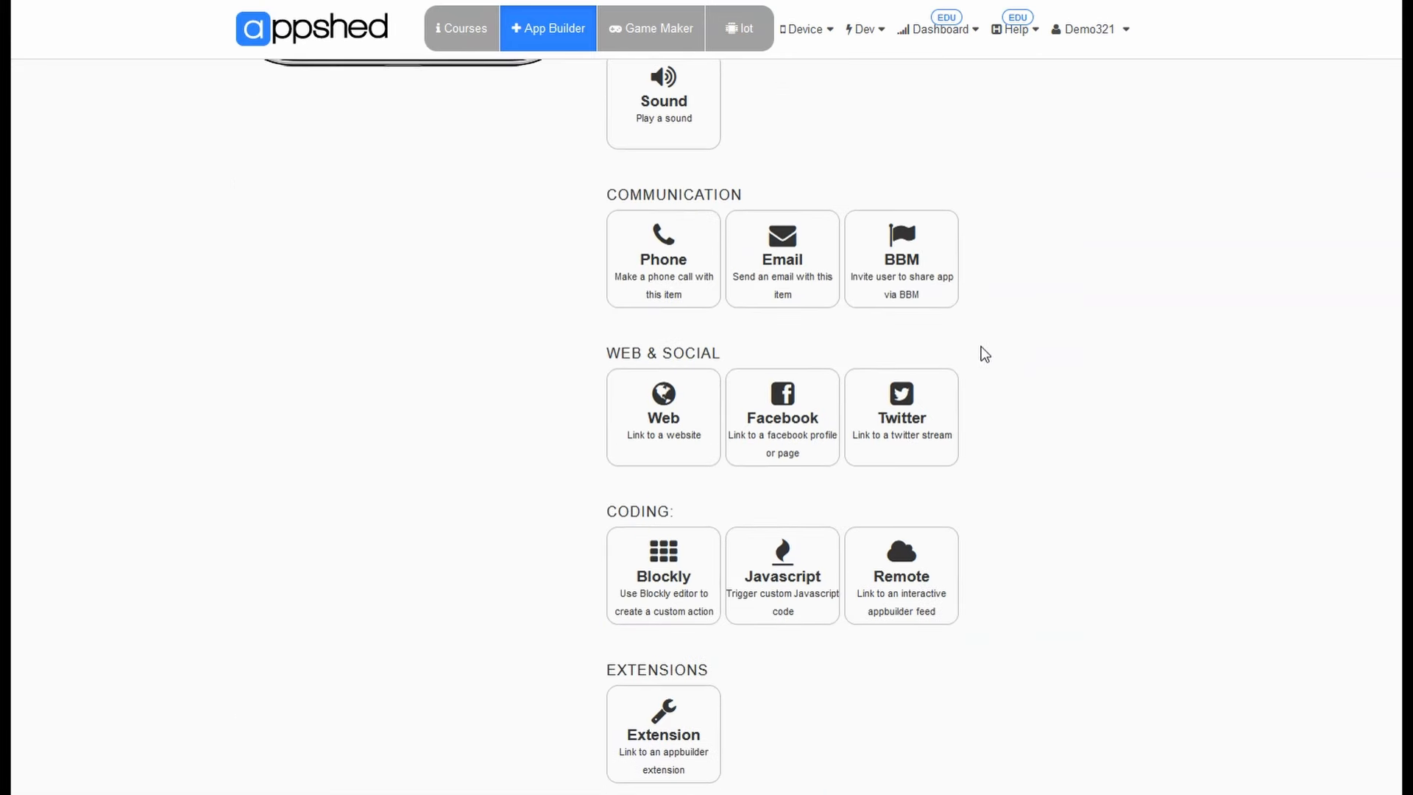
pyautogui.click(698, 441)
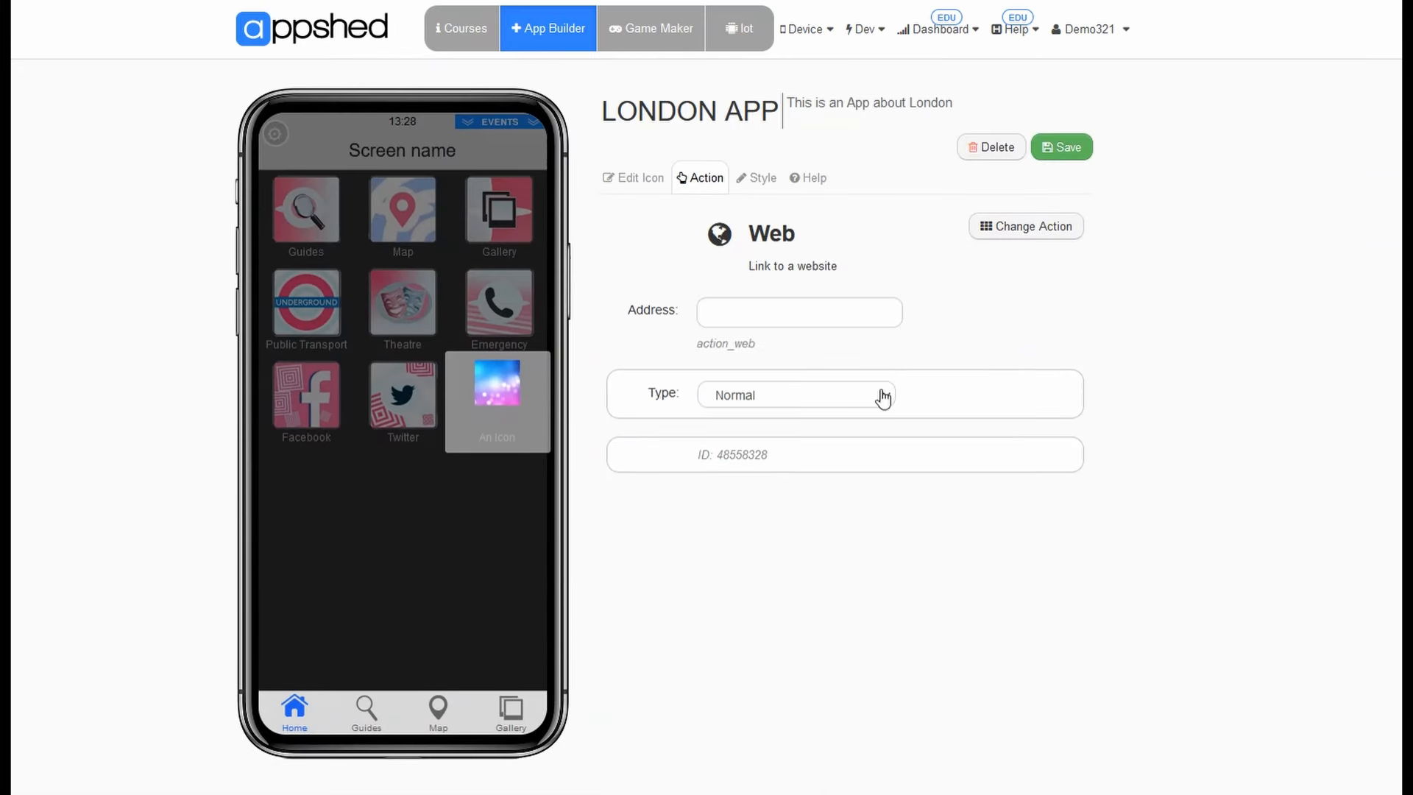
pyautogui.click(784, 313)
pyautogui.write('https://')
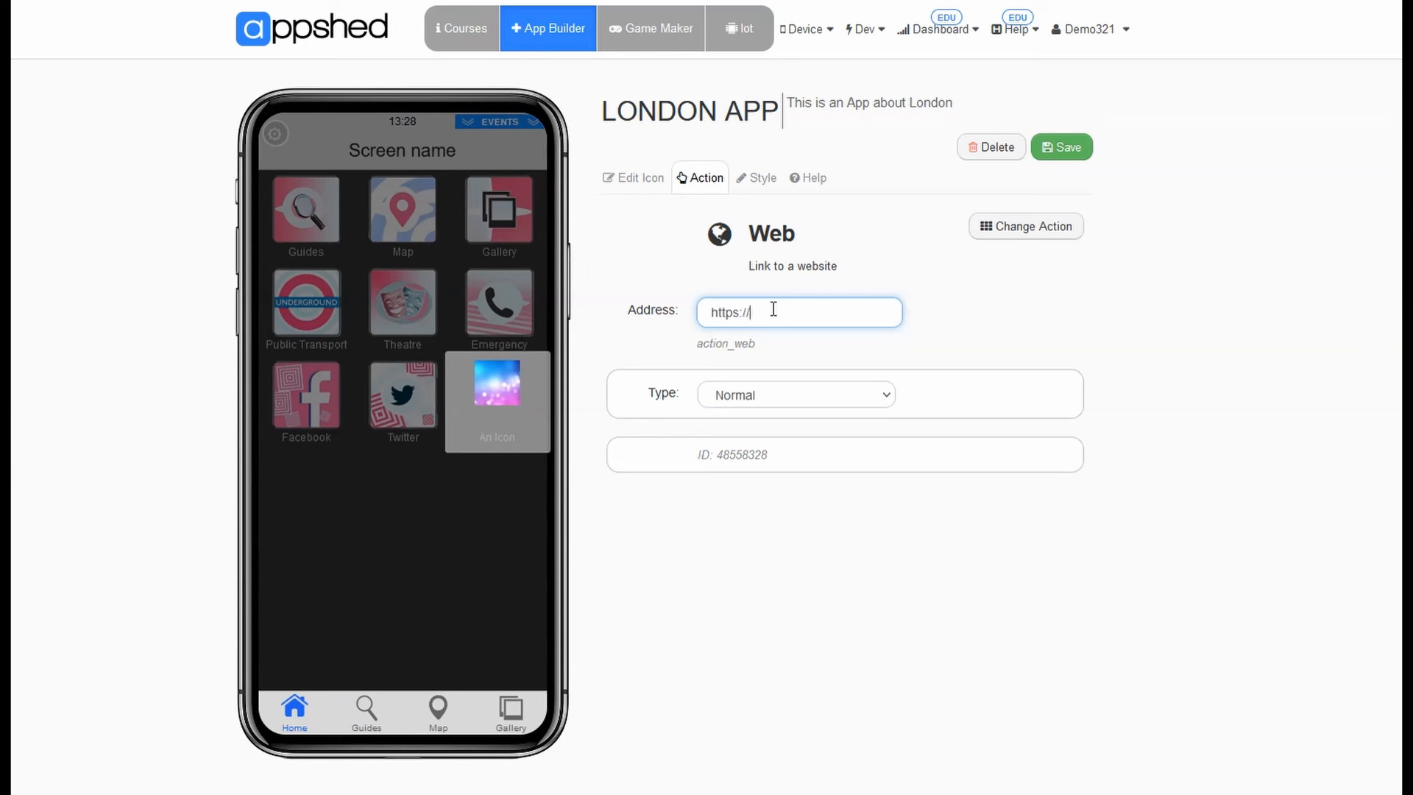
pyautogui.write('www.visitlondon')
pyautogui.click(797, 395)
pyautogui.click(766, 440)
pyautogui.click(1062, 147)
pyautogui.click(752, 304)
pyautogui.press('BackSpace')
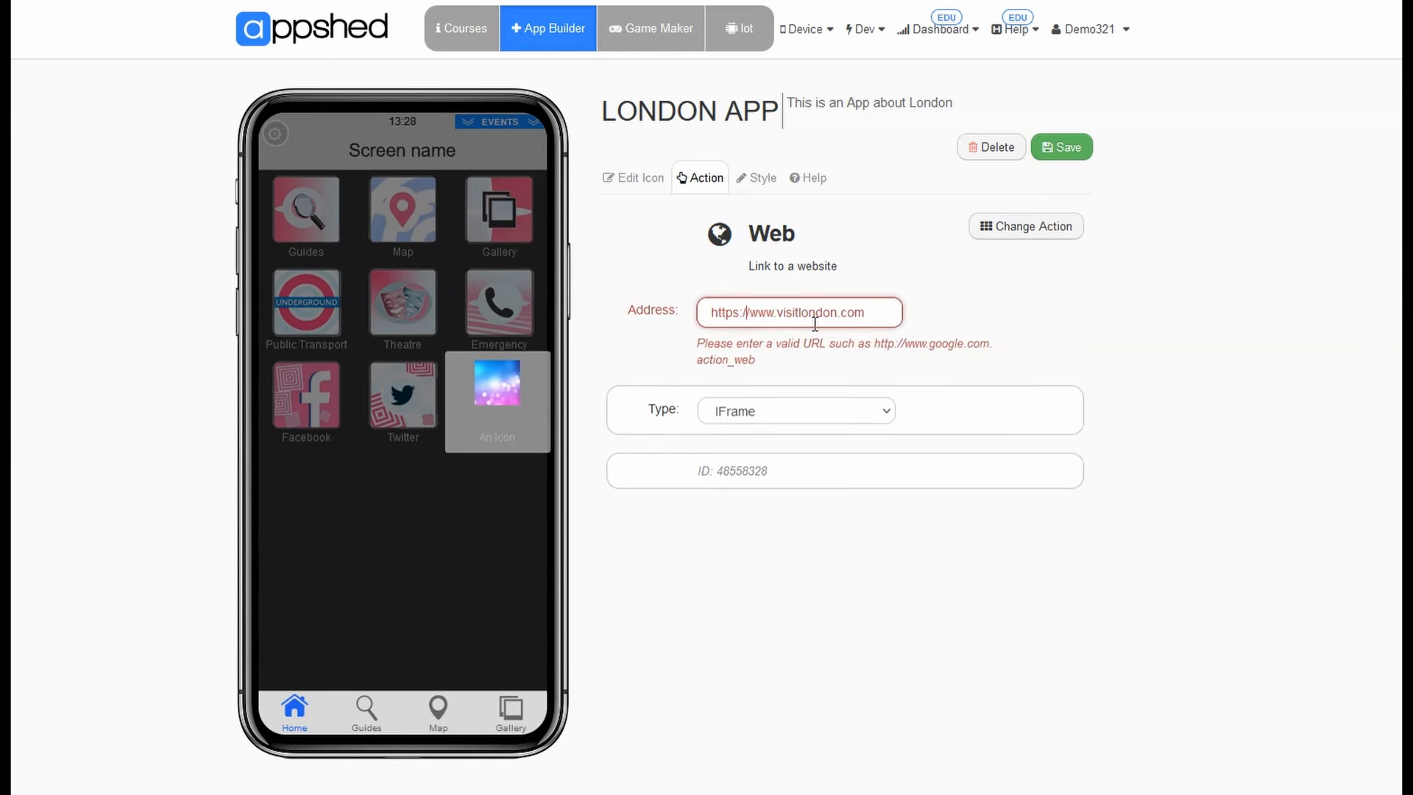
pyautogui.click(1060, 149)
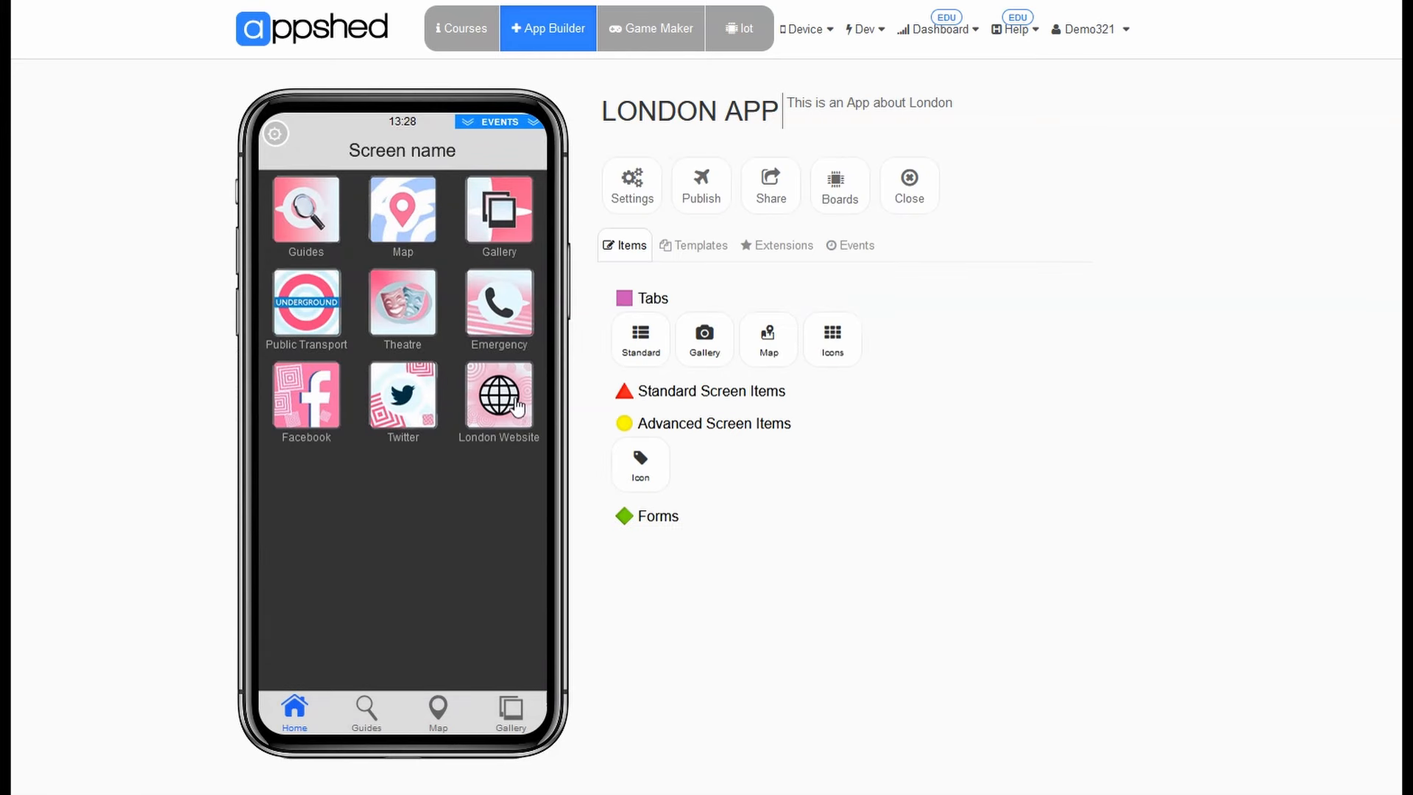
# Test the London Website icon in the phone preview and return to the Home screen.
pyautogui.click(518, 407)
pyautogui.click(542, 411)
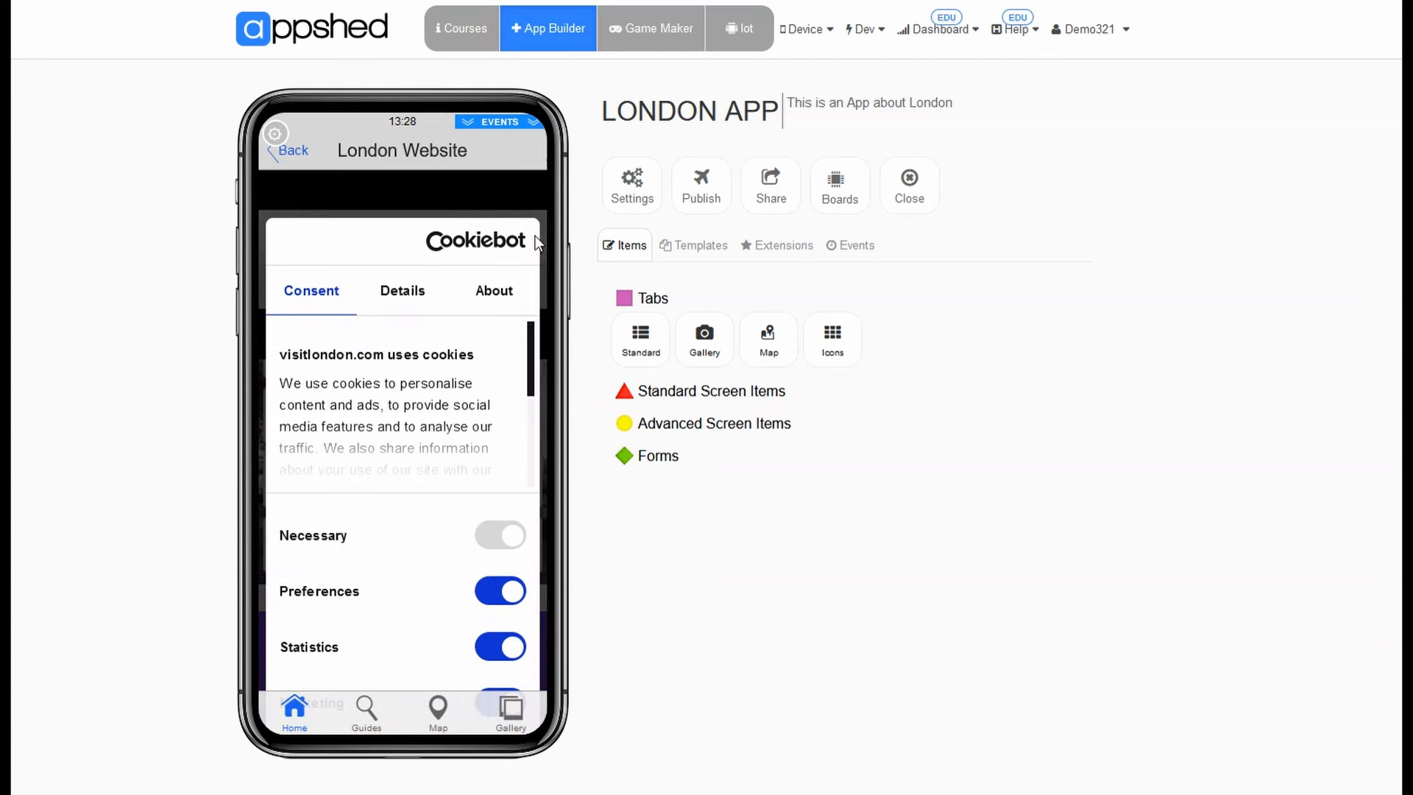
pyautogui.click(293, 150)
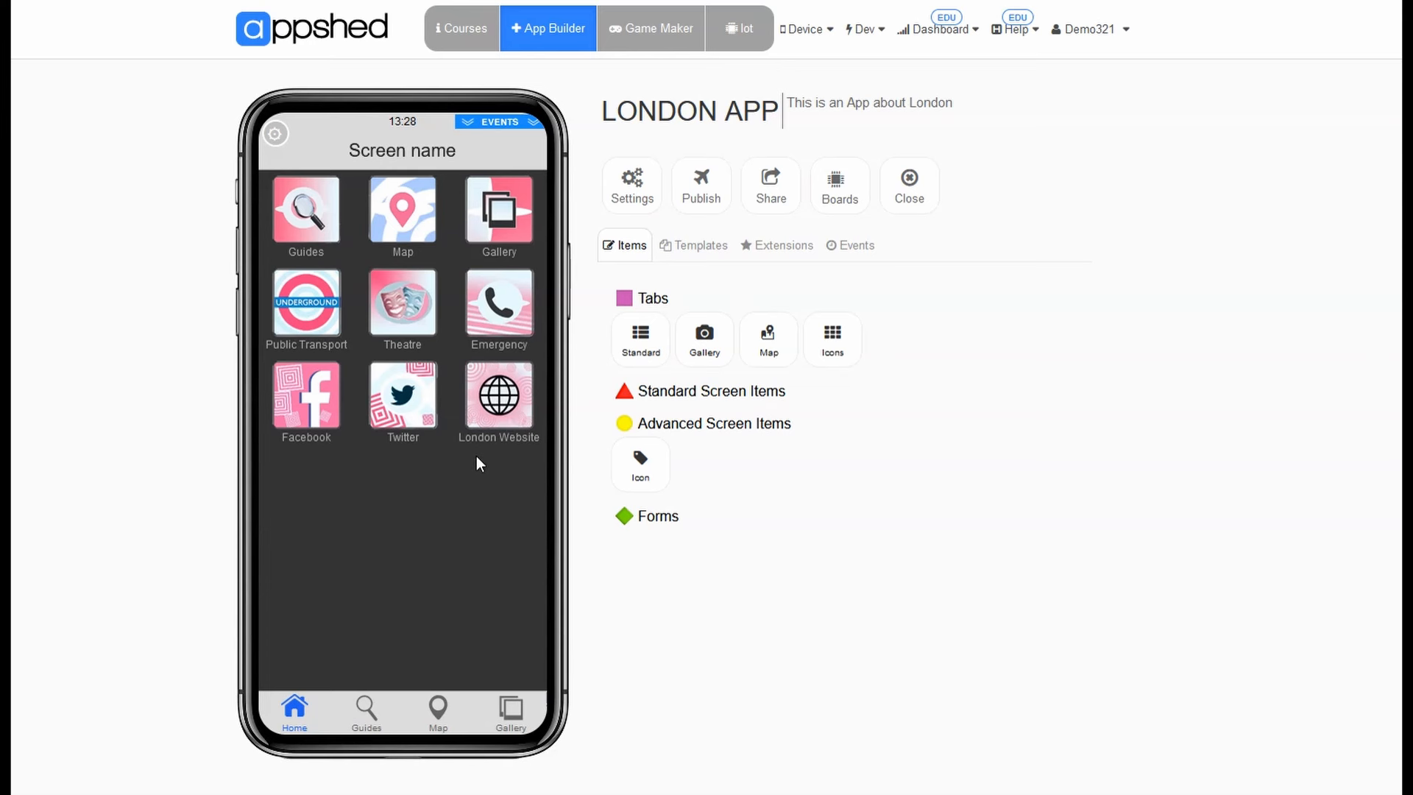
# Open the London App's style settings and go to the background options for icon screens.
pyautogui.click(631, 184)
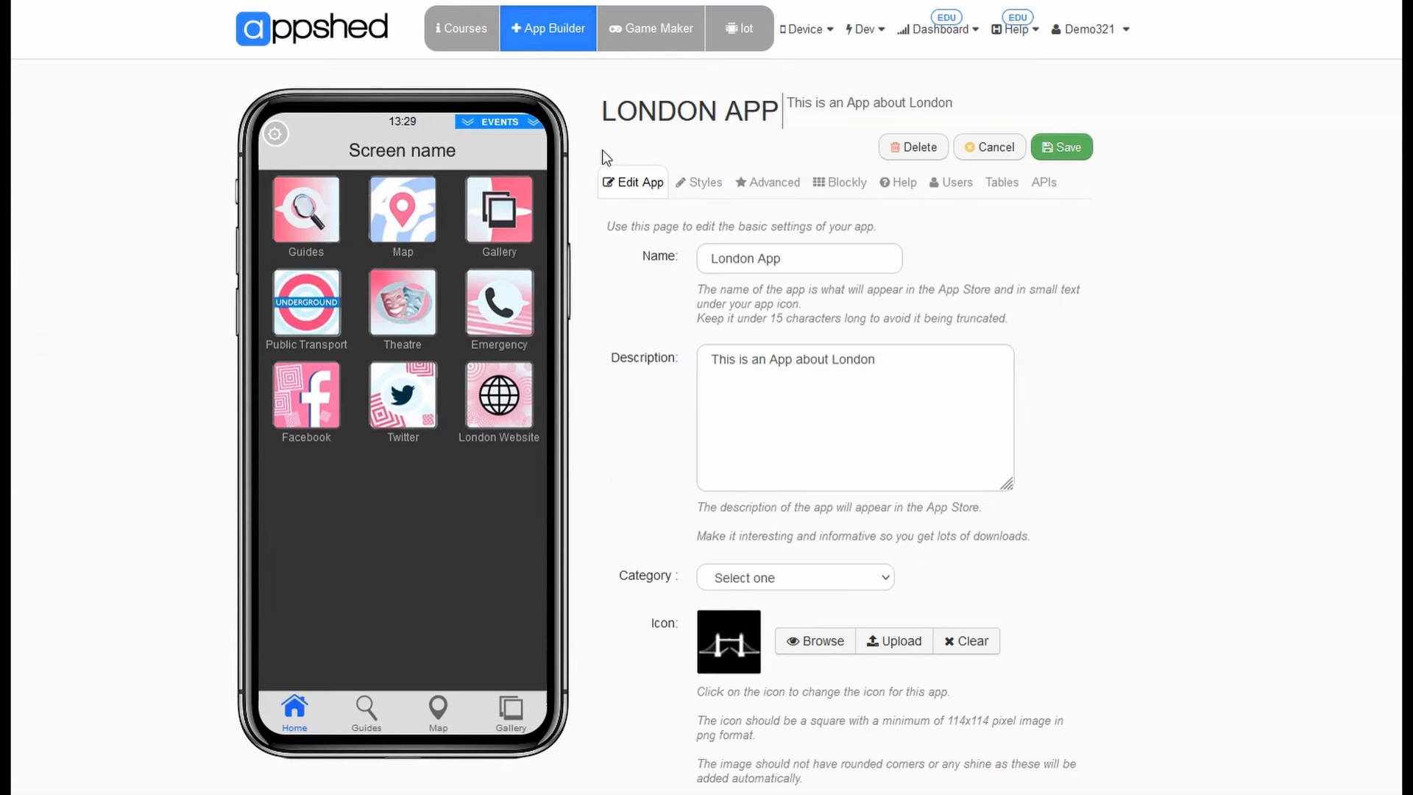
pyautogui.click(703, 181)
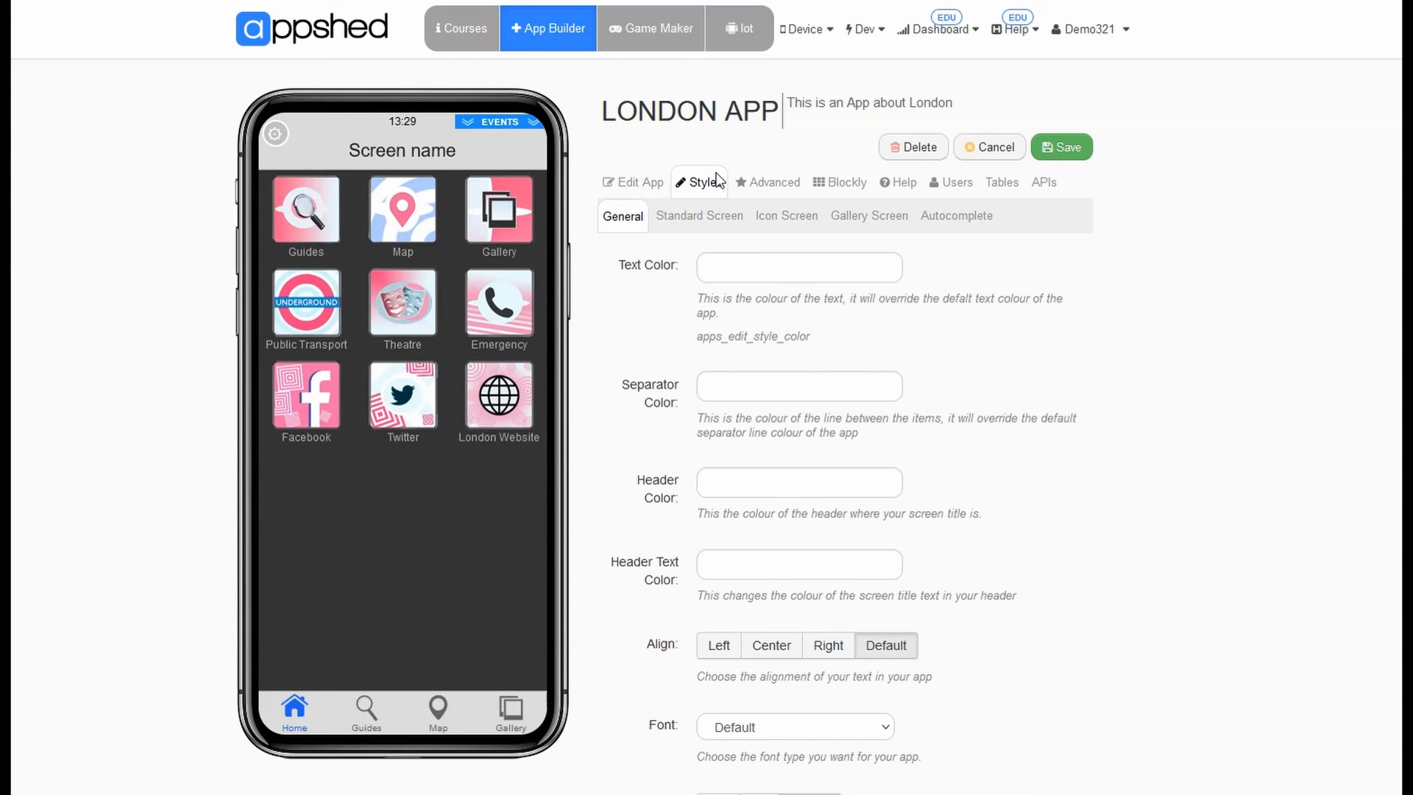
pyautogui.scroll(-2, 773, 378)
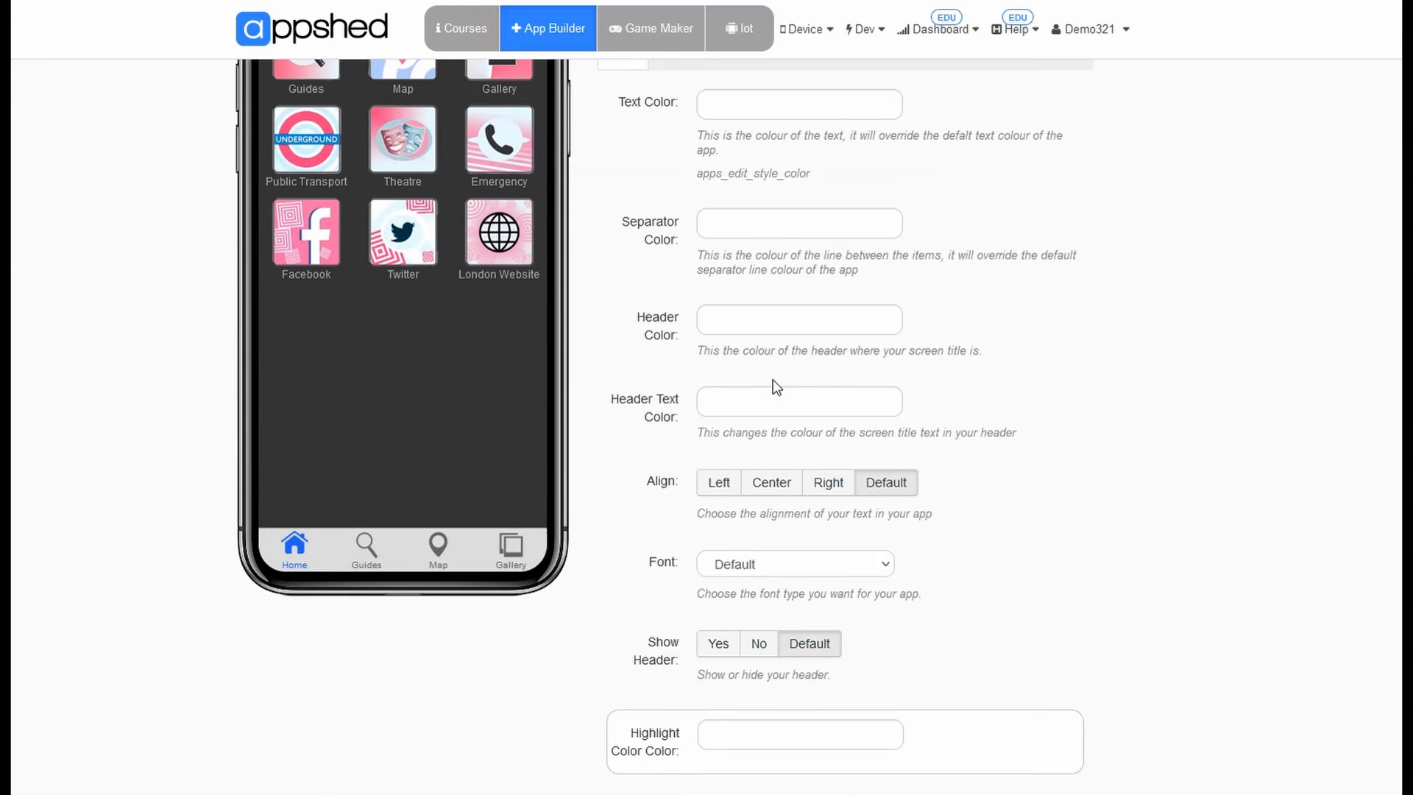
pyautogui.scroll(2, 773, 379)
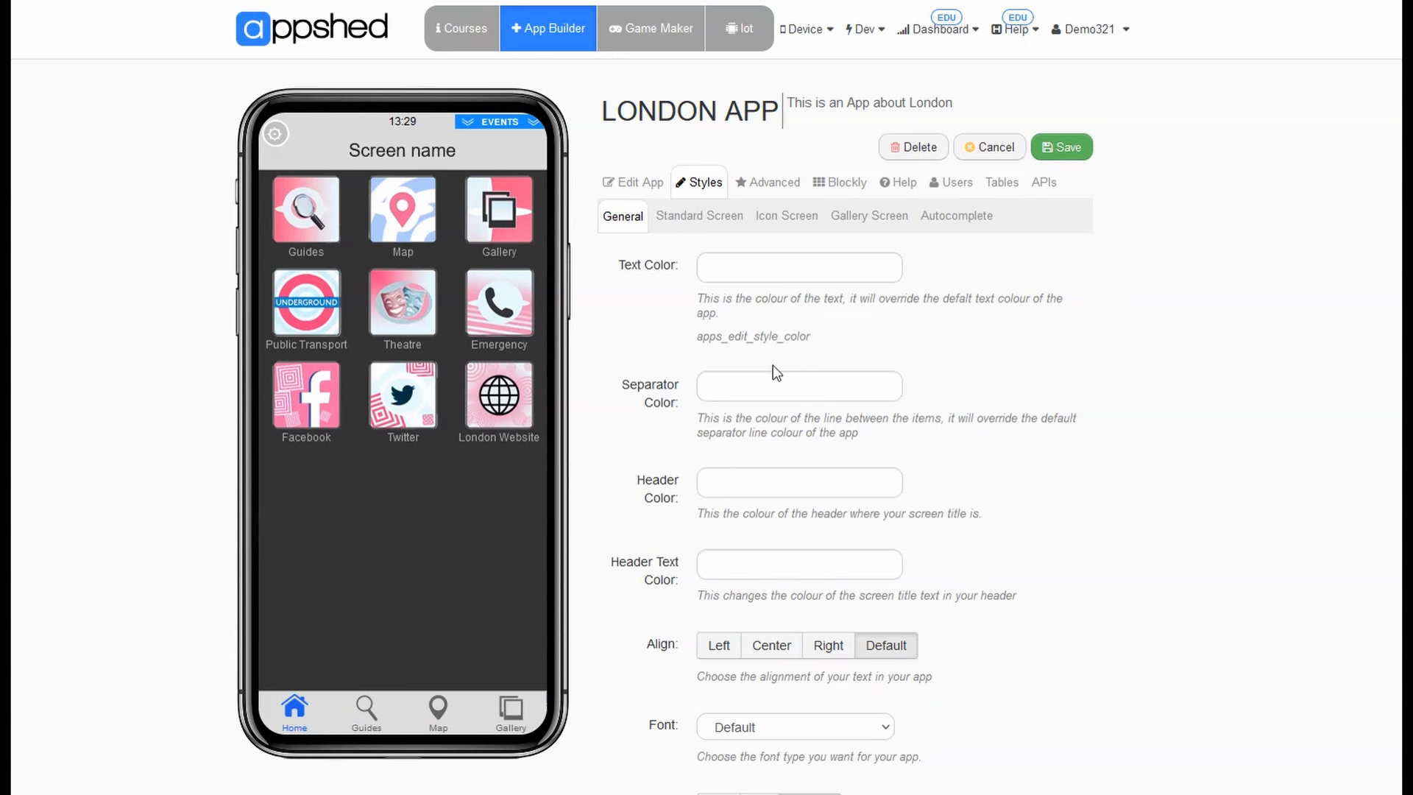
pyautogui.click(775, 219)
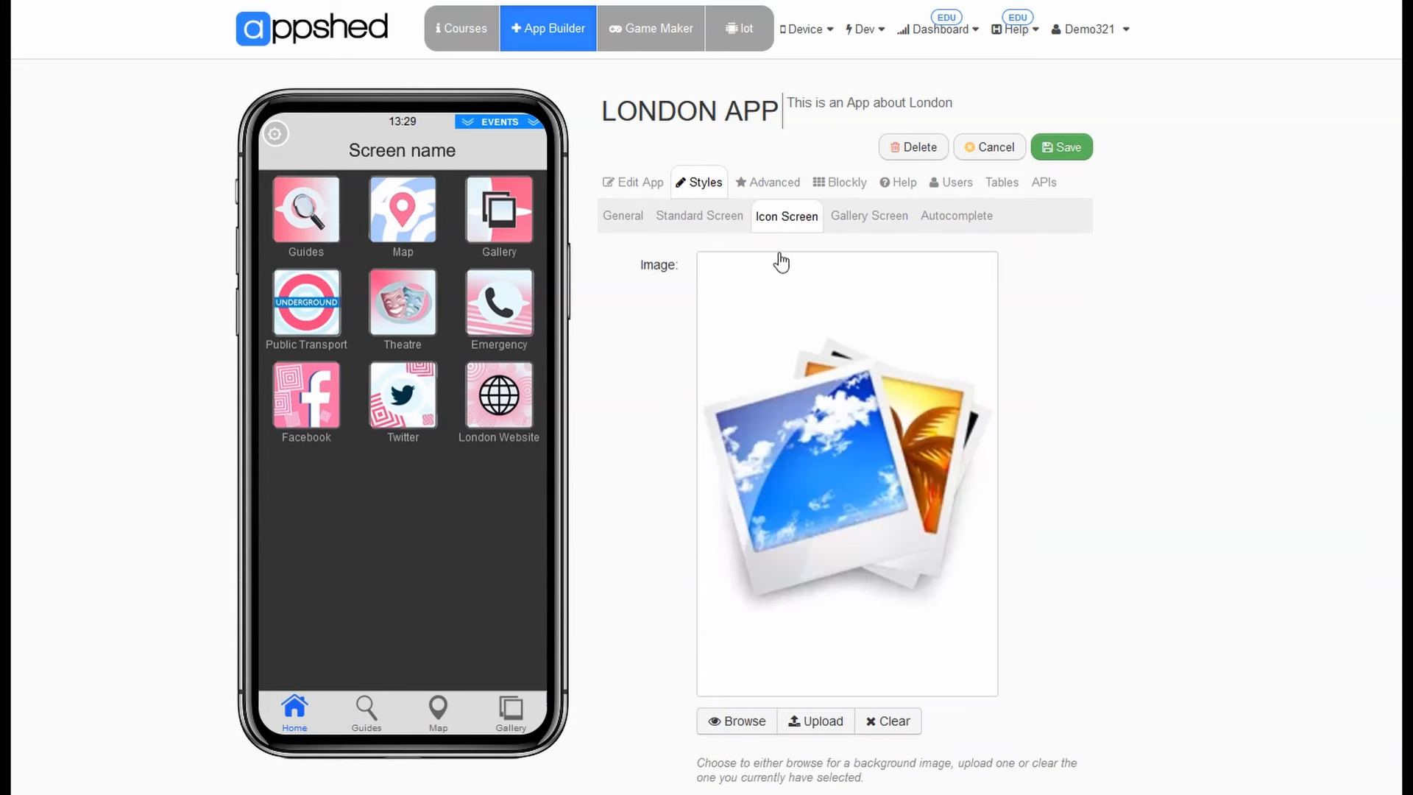
pyautogui.scroll(-4, 782, 262)
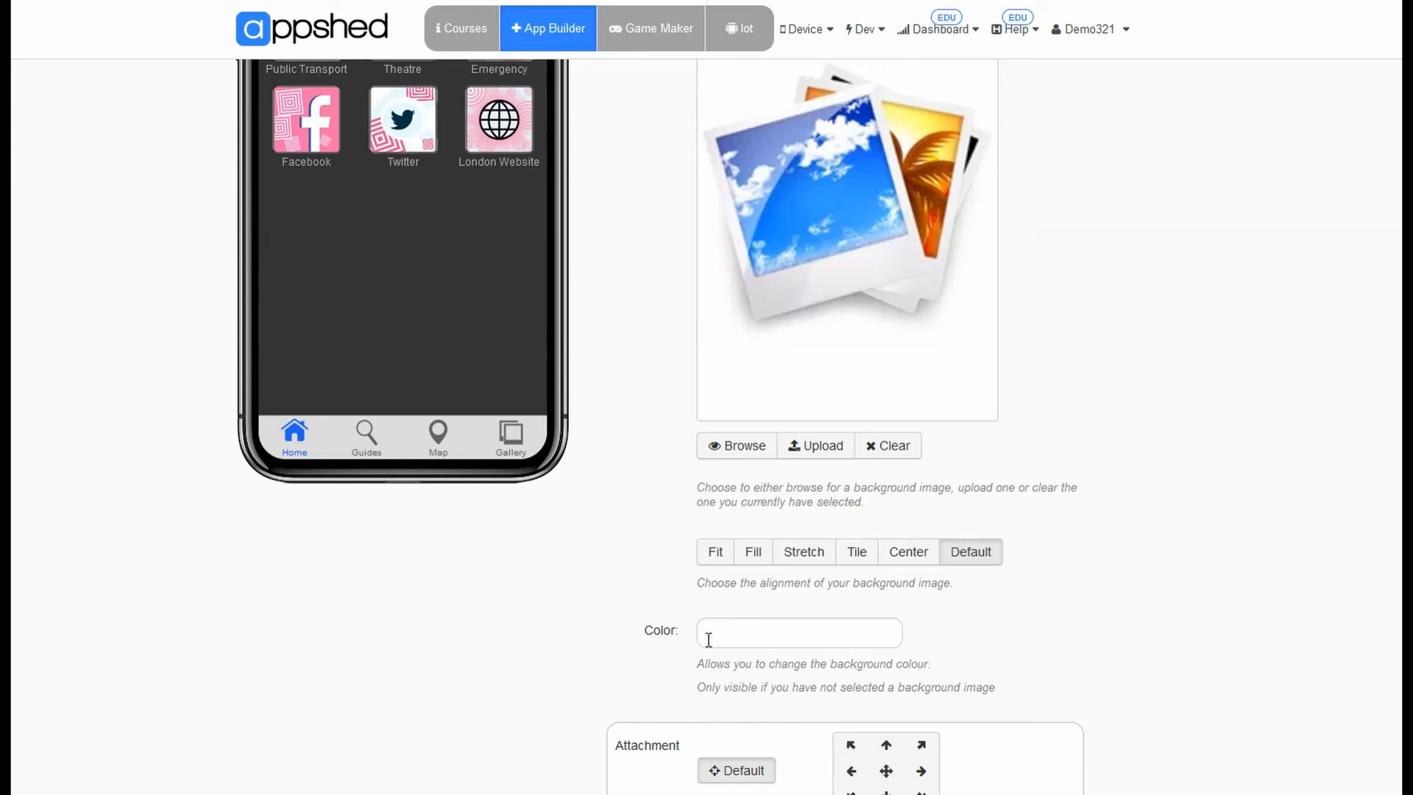
# Try yellow EDFF78 and blue 579AFF as the background colour for icon screens.
pyautogui.click(720, 636)
pyautogui.moveTo(780, 677); pyautogui.dragTo(733, 697)
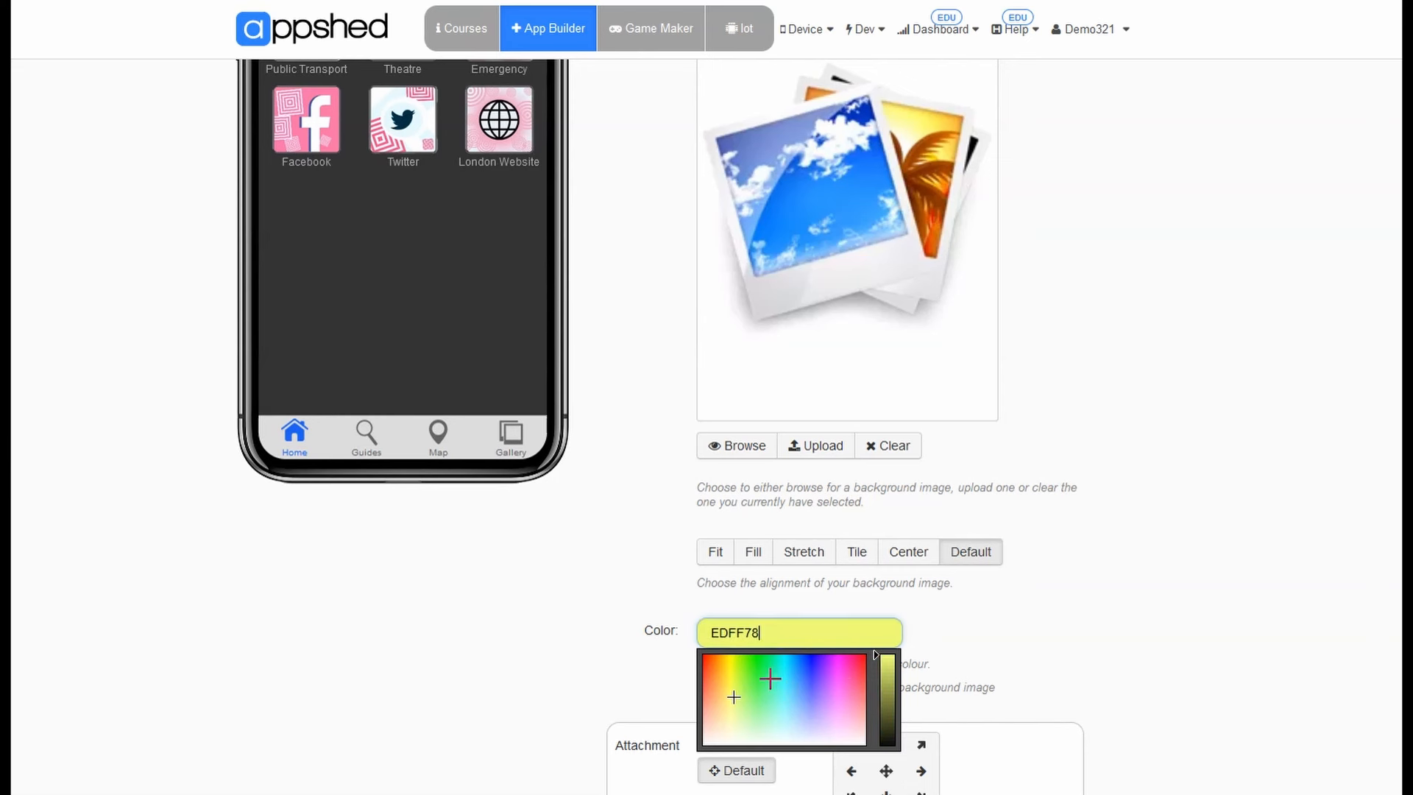
pyautogui.doubleClick(781, 640)
pyautogui.moveTo(823, 675); pyautogui.dragTo(795, 685)
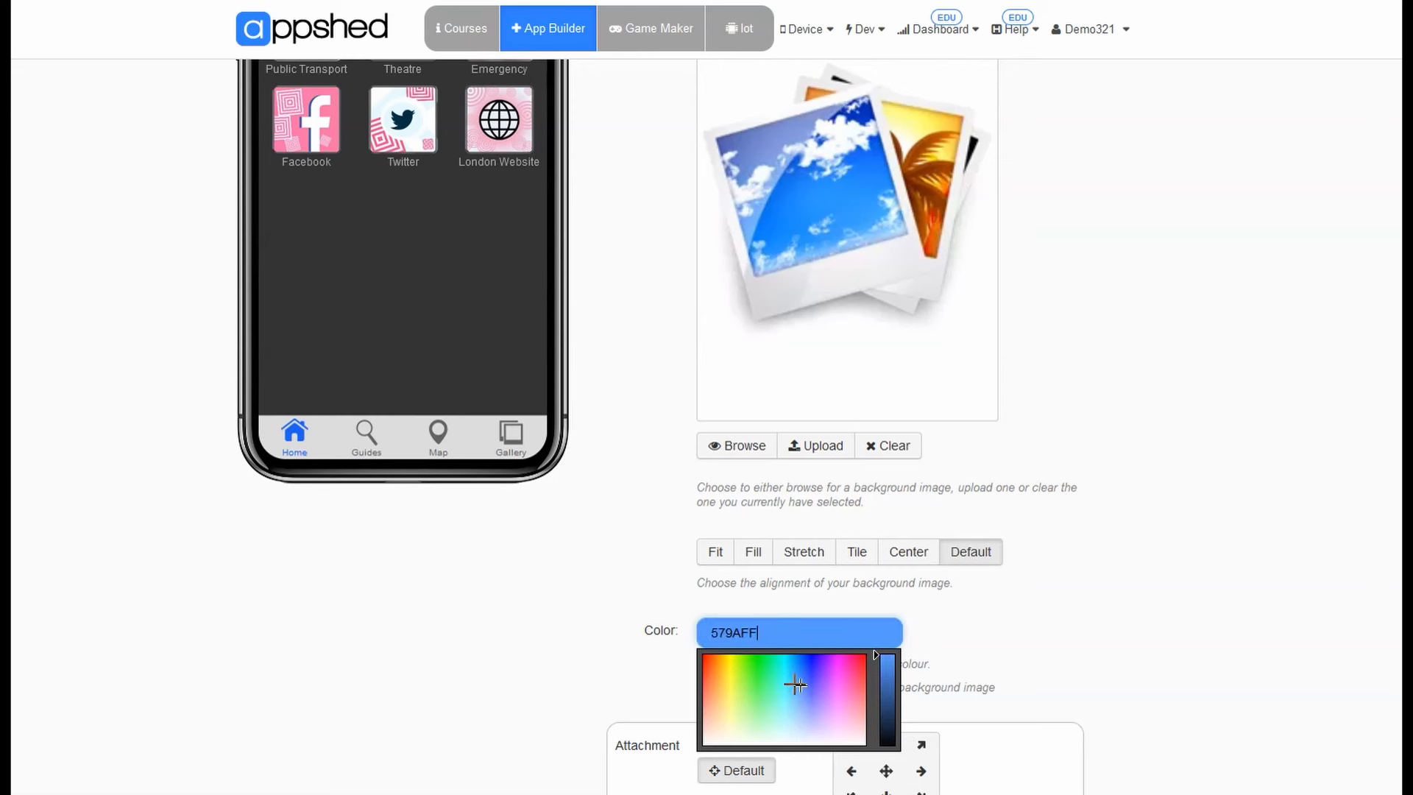
# Set the icon screens' background colour to light blue BFEAFF and save the app settings.
pyautogui.doubleClick(784, 636)
pyautogui.press('BackSpace')
pyautogui.write('BFE')
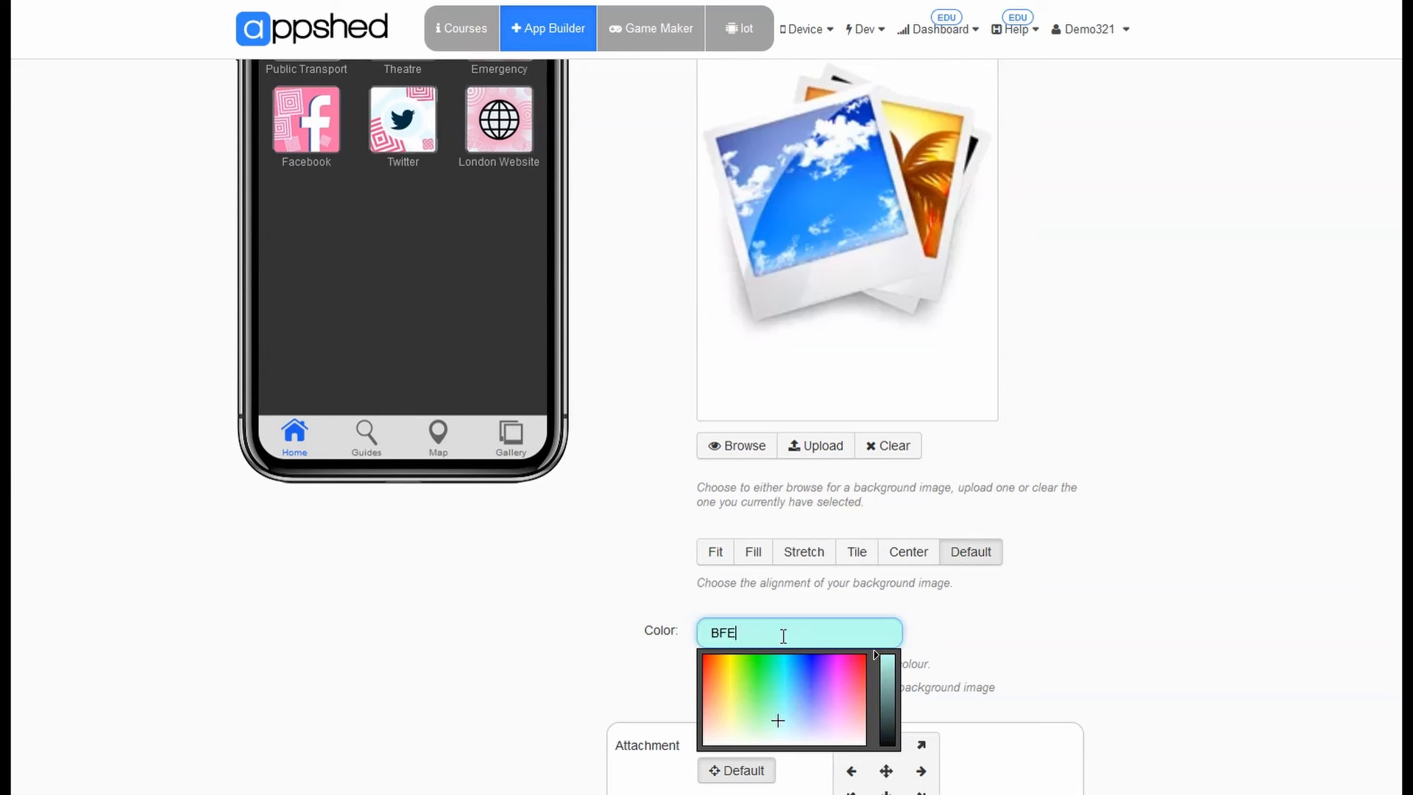
pyautogui.write('AFF')
pyautogui.click(932, 645)
pyautogui.scroll(4, 1038, 515)
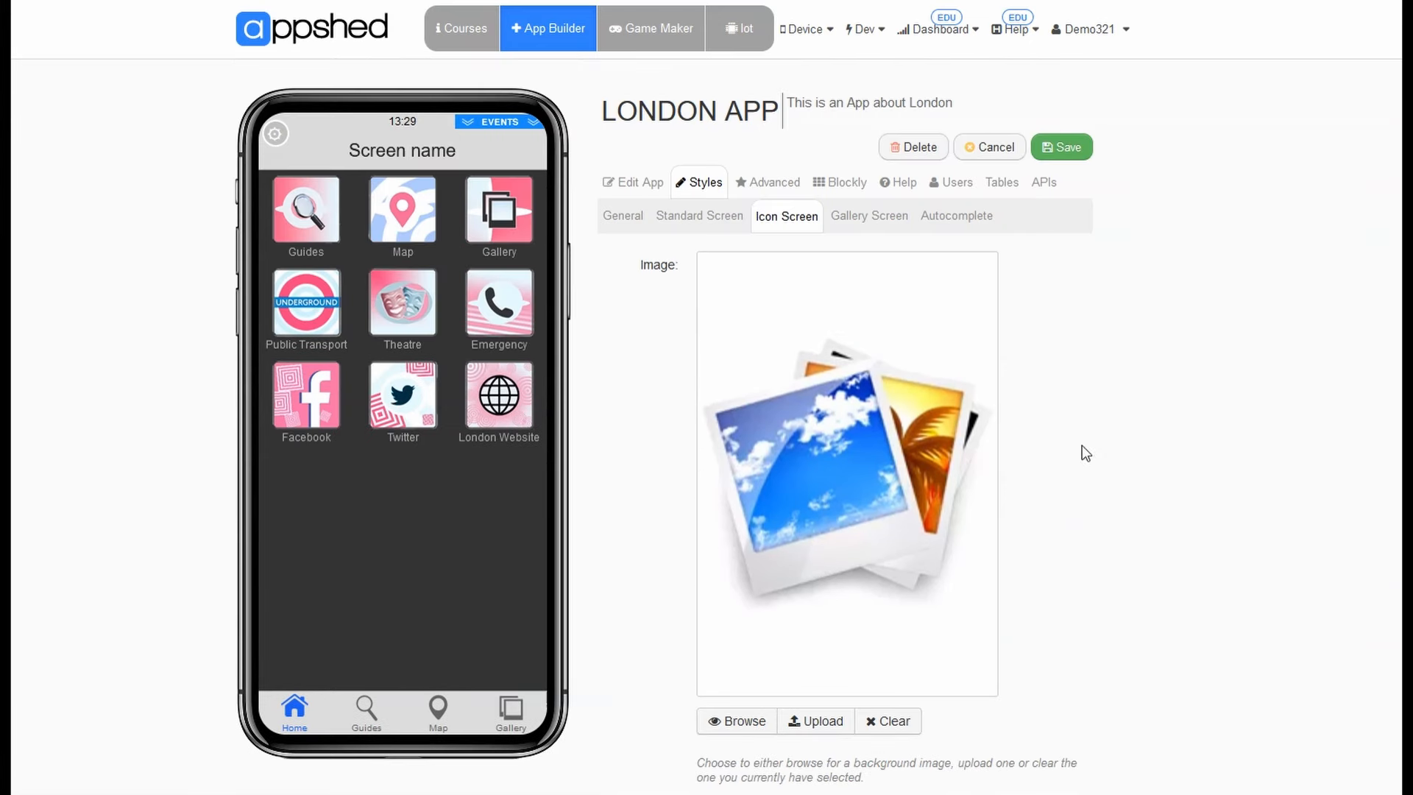
pyautogui.click(1066, 147)
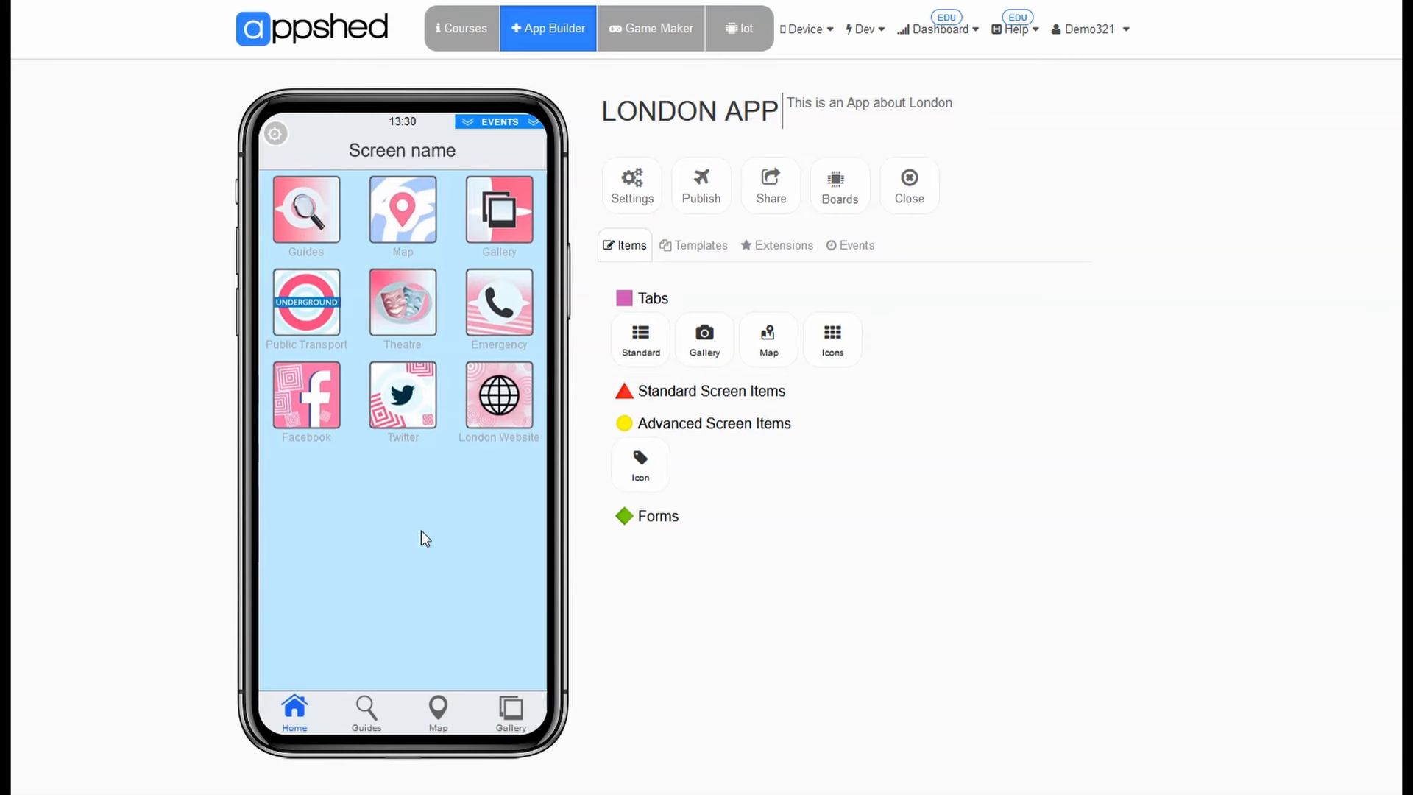
# Publish the London App and close the publishing dialog when the export has finished.
pyautogui.click(706, 177)
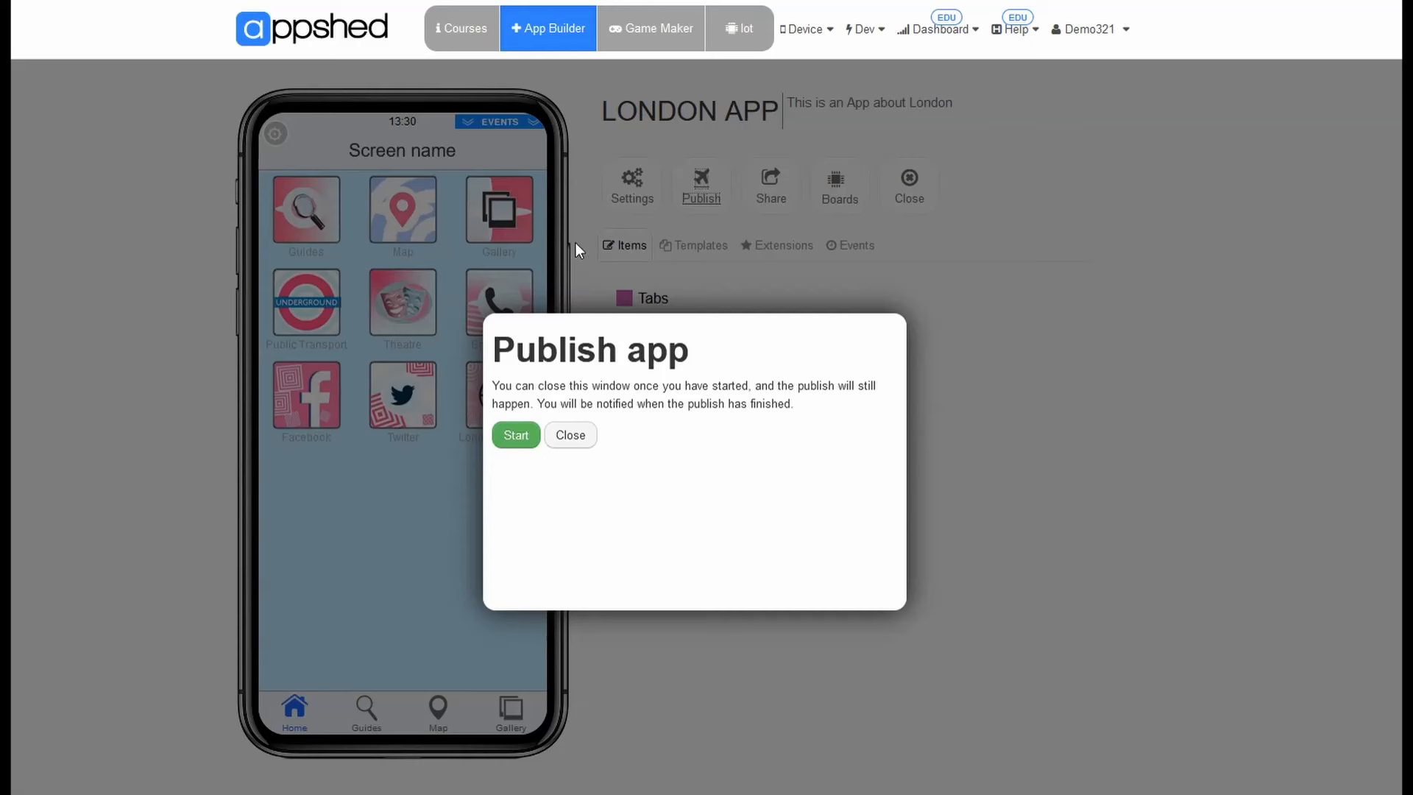
pyautogui.click(515, 436)
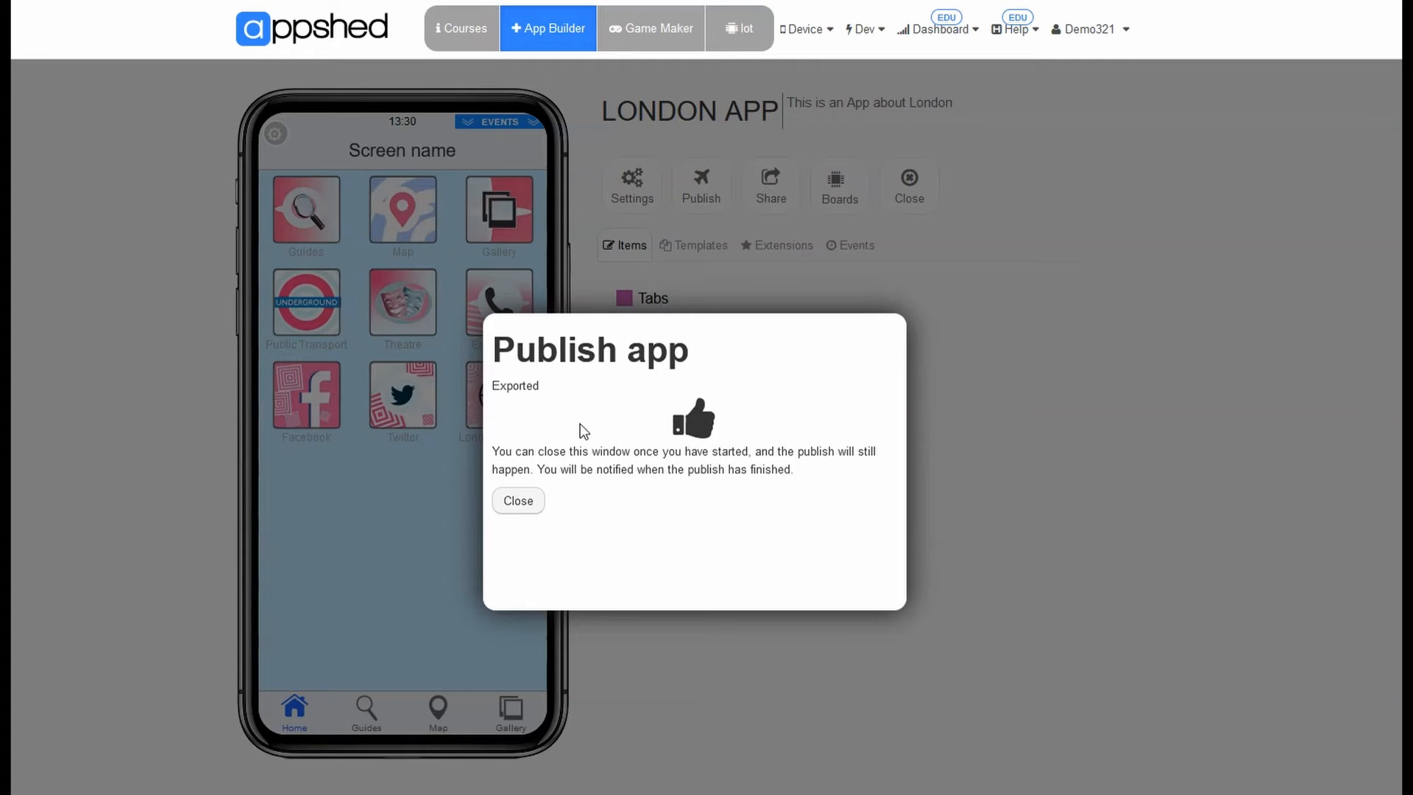
pyautogui.click(519, 501)
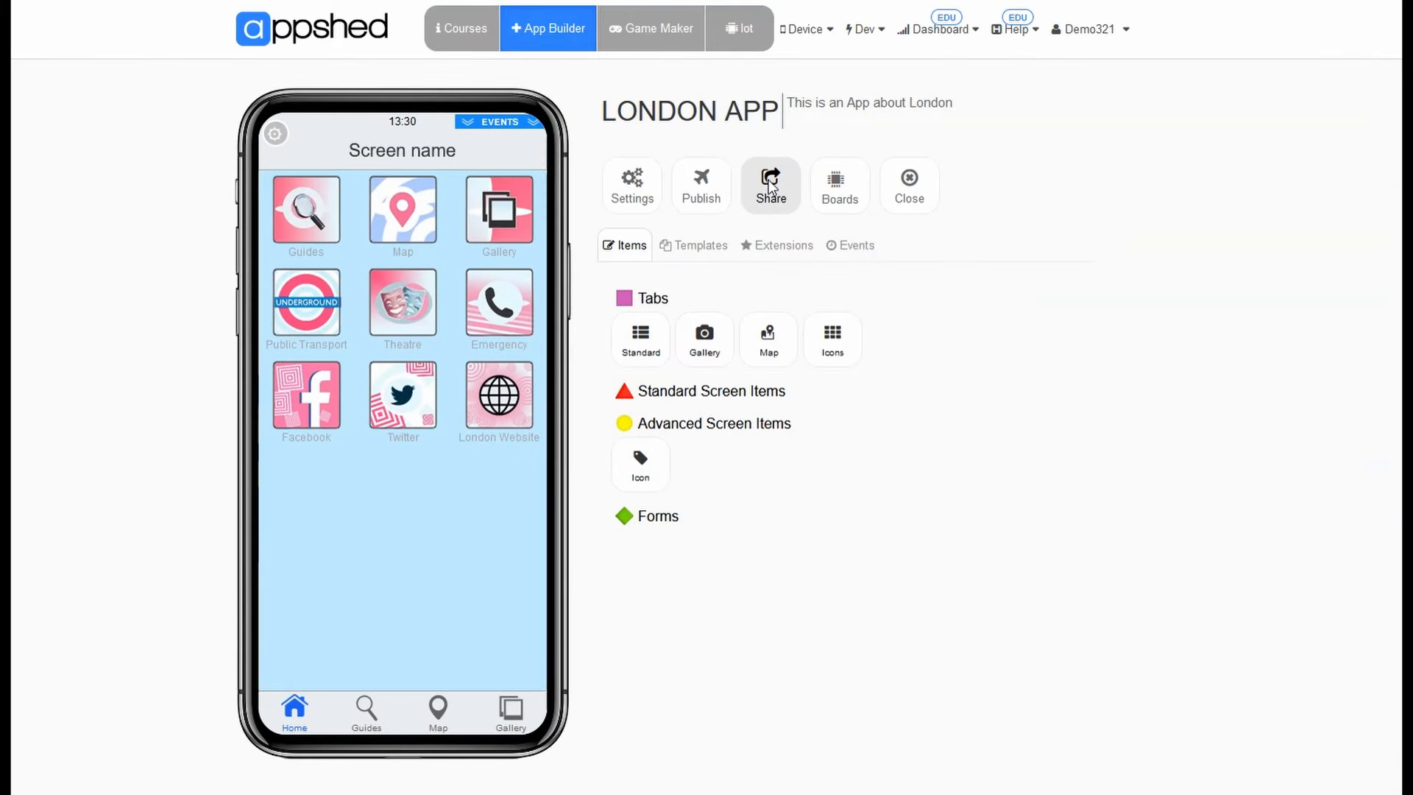
# View the QR code for sharing the London App and return to the builder.
pyautogui.click(769, 179)
pyautogui.click(846, 258)
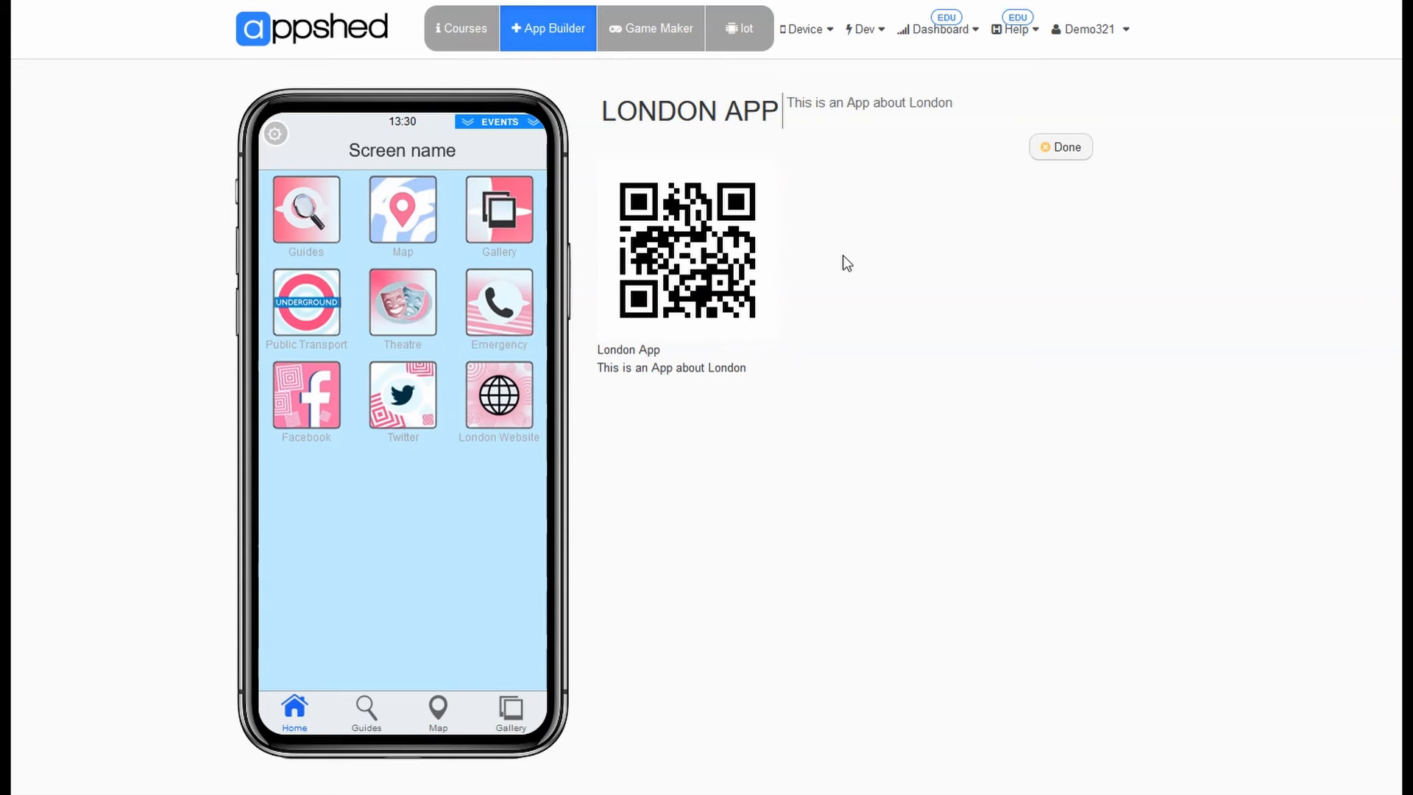
pyautogui.click(1045, 148)
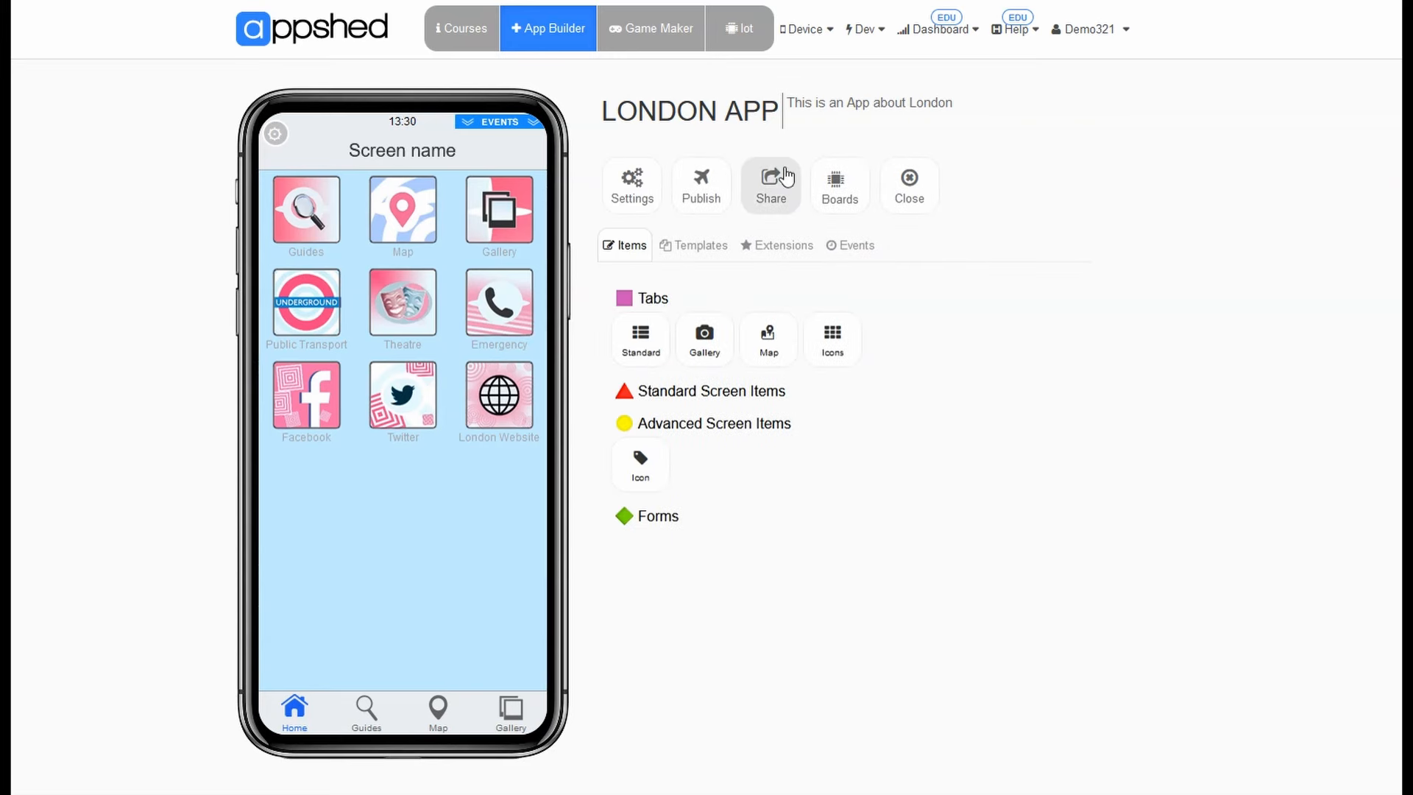
# View the published London App as a web app and return to the builder.
pyautogui.click(770, 184)
pyautogui.click(901, 250)
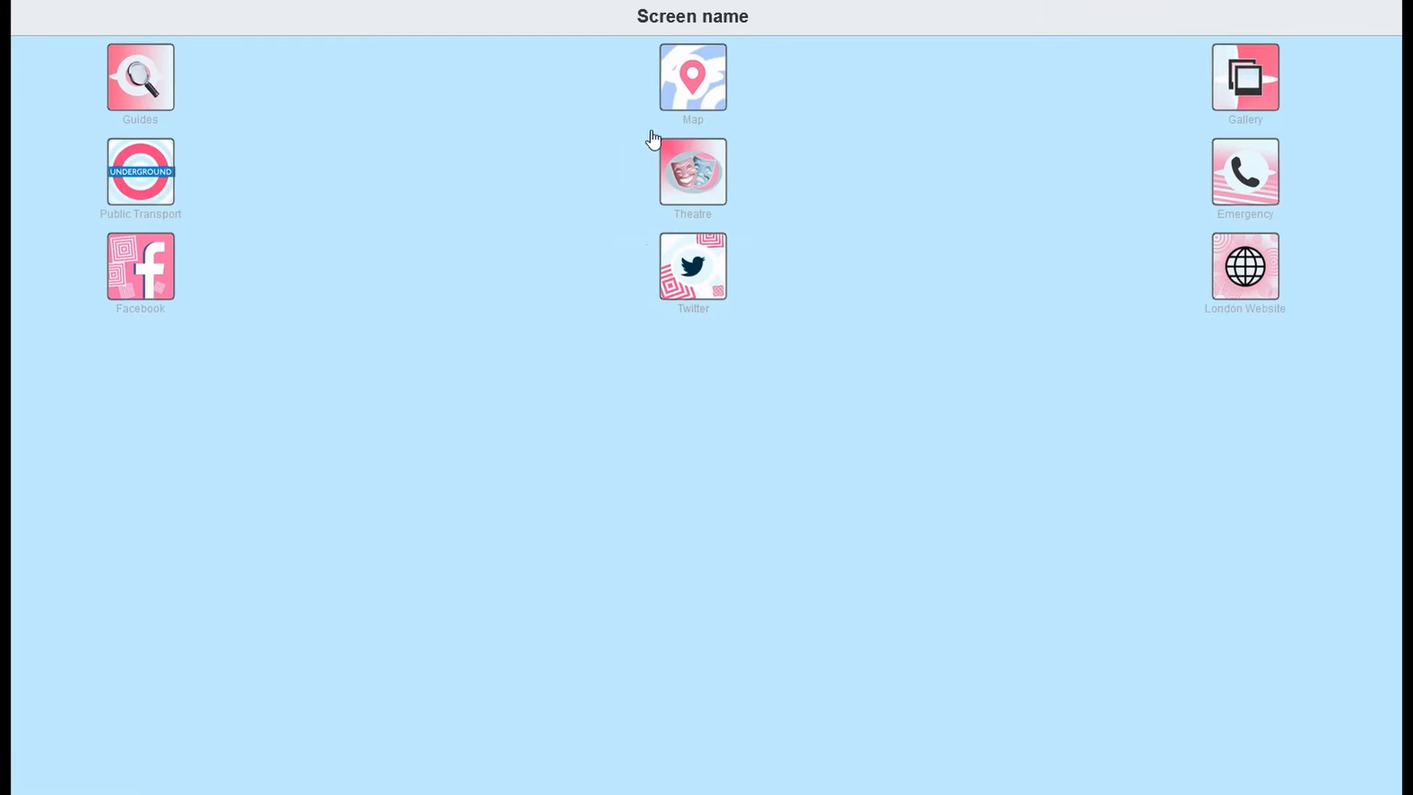
pyautogui.press('Escape')
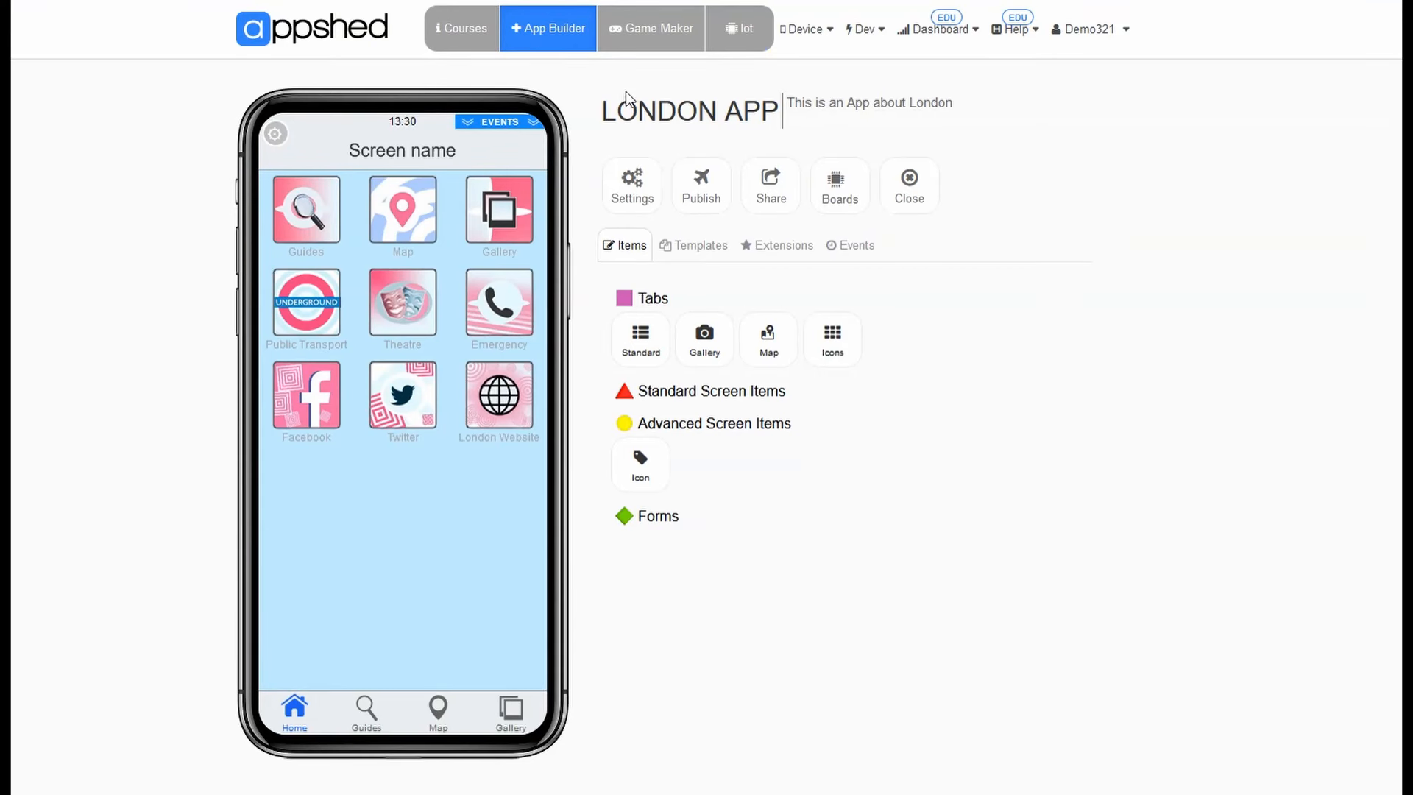
# Open the app's shareable preview and test its Guides, Map and Home tabs and the Public Transport icon.
pyautogui.click(777, 190)
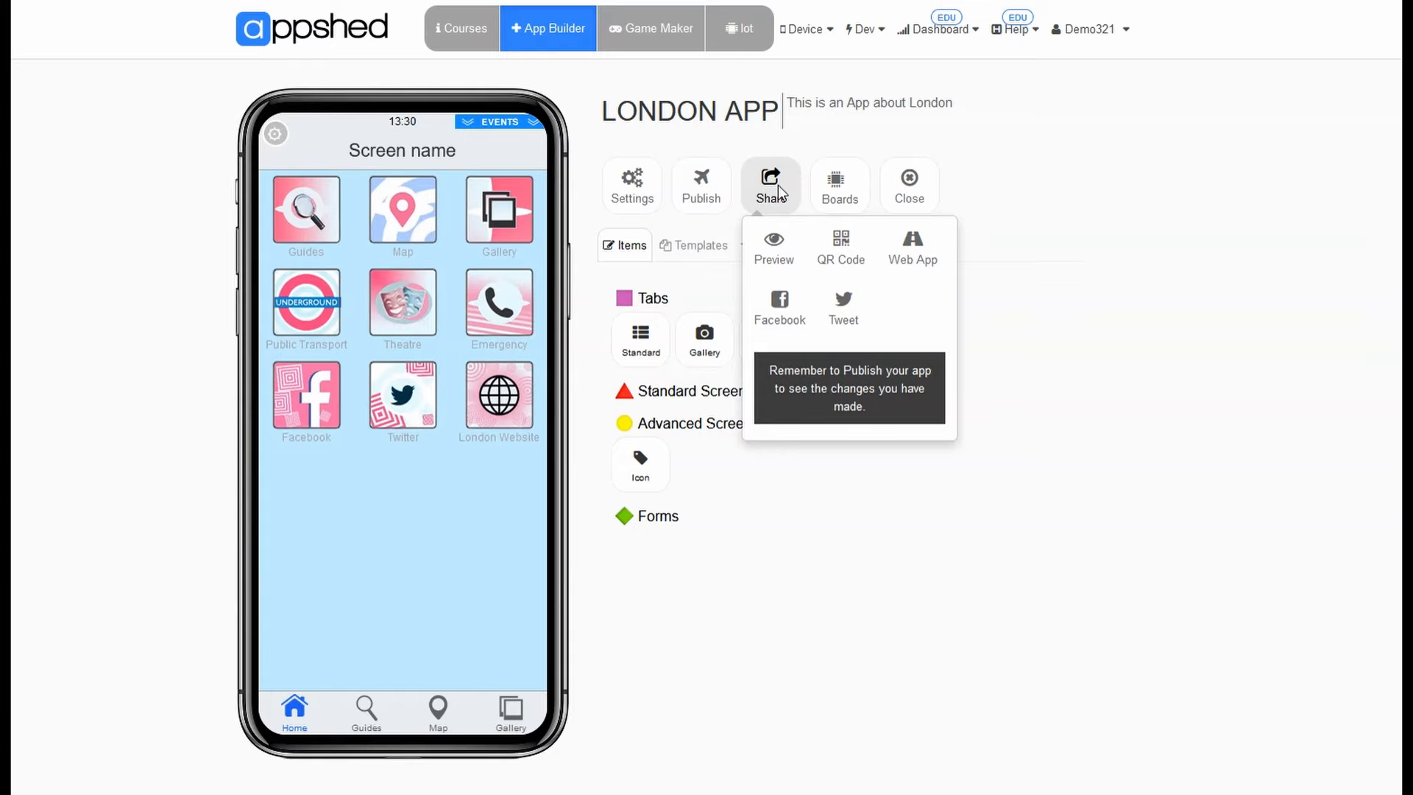
pyautogui.click(775, 250)
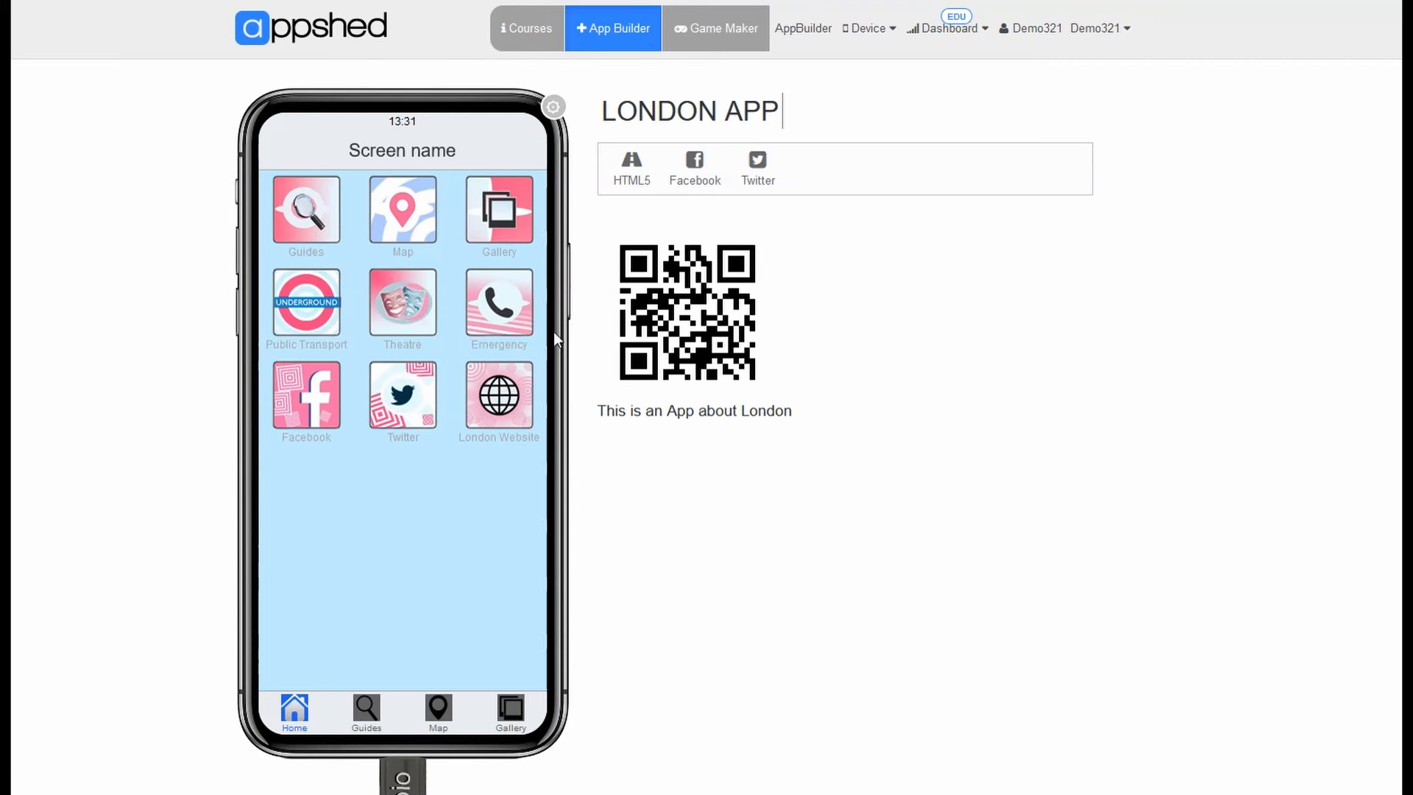
pyautogui.click(381, 709)
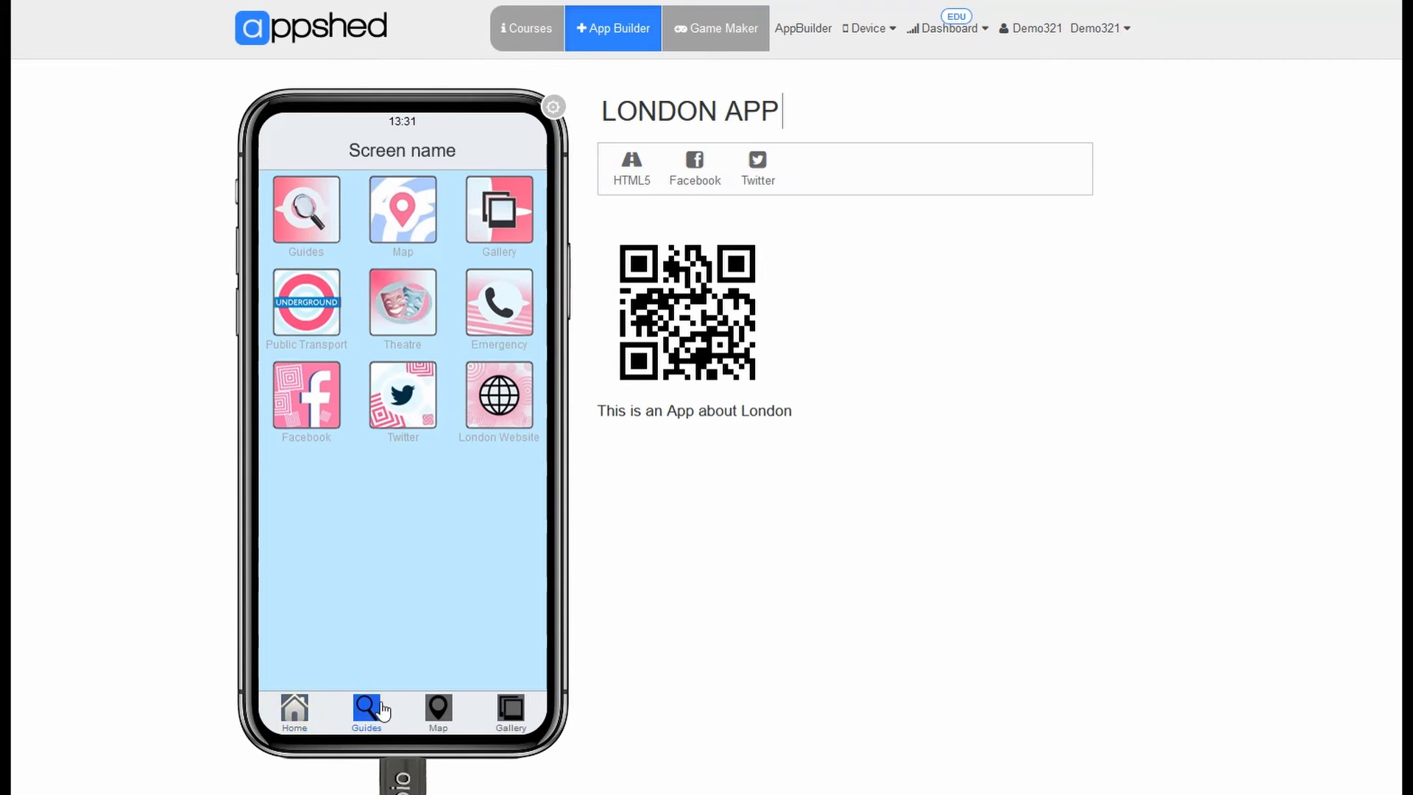
pyautogui.click(438, 708)
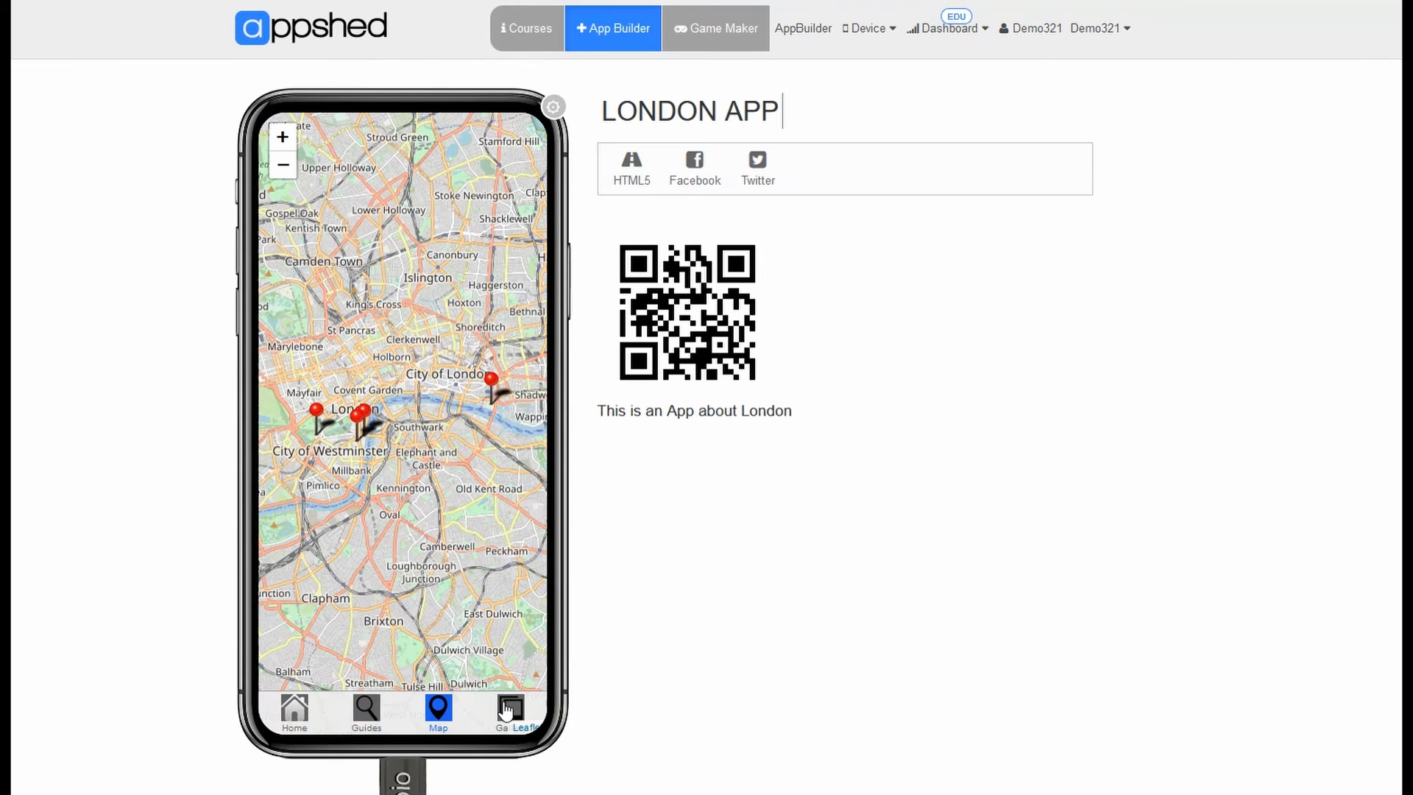
pyautogui.click(296, 710)
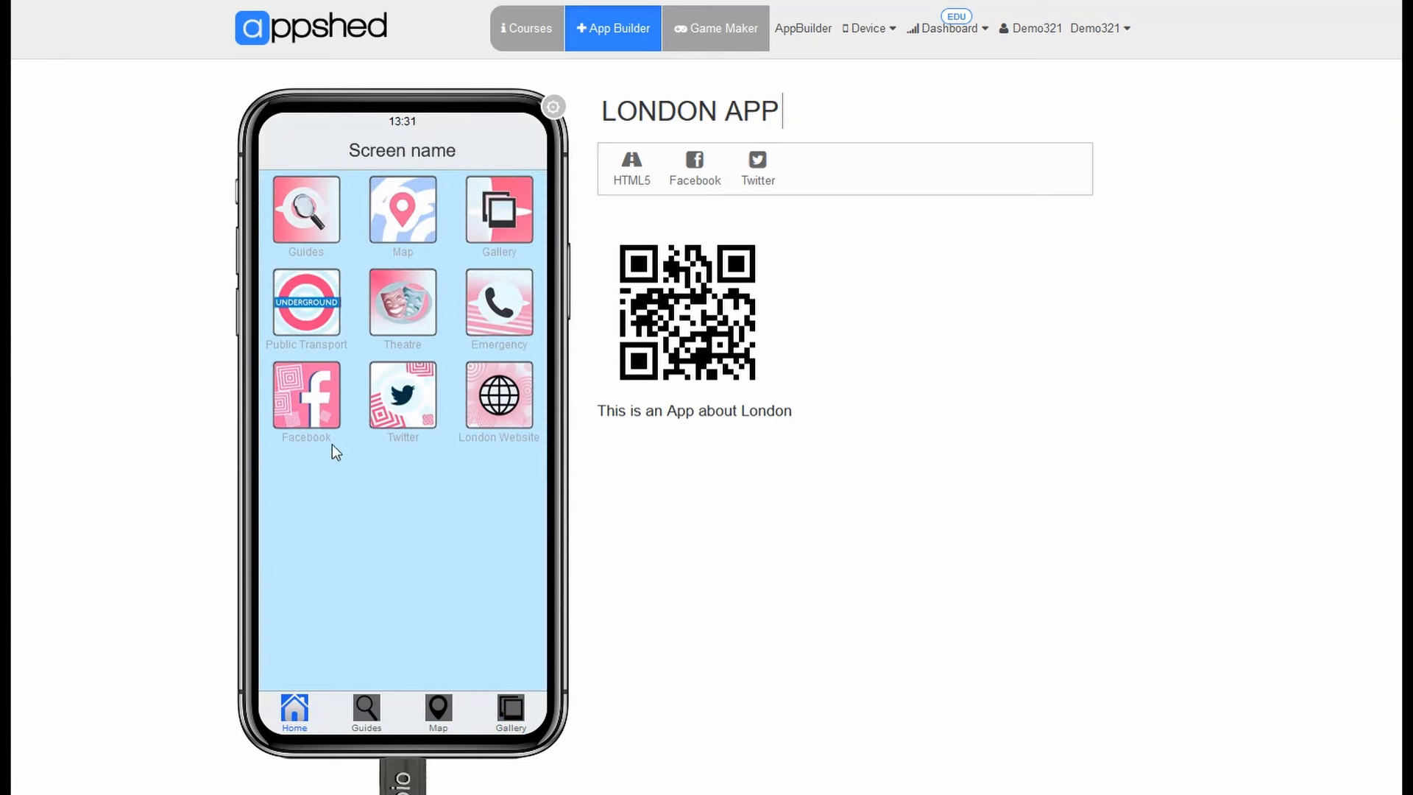
pyautogui.click(301, 315)
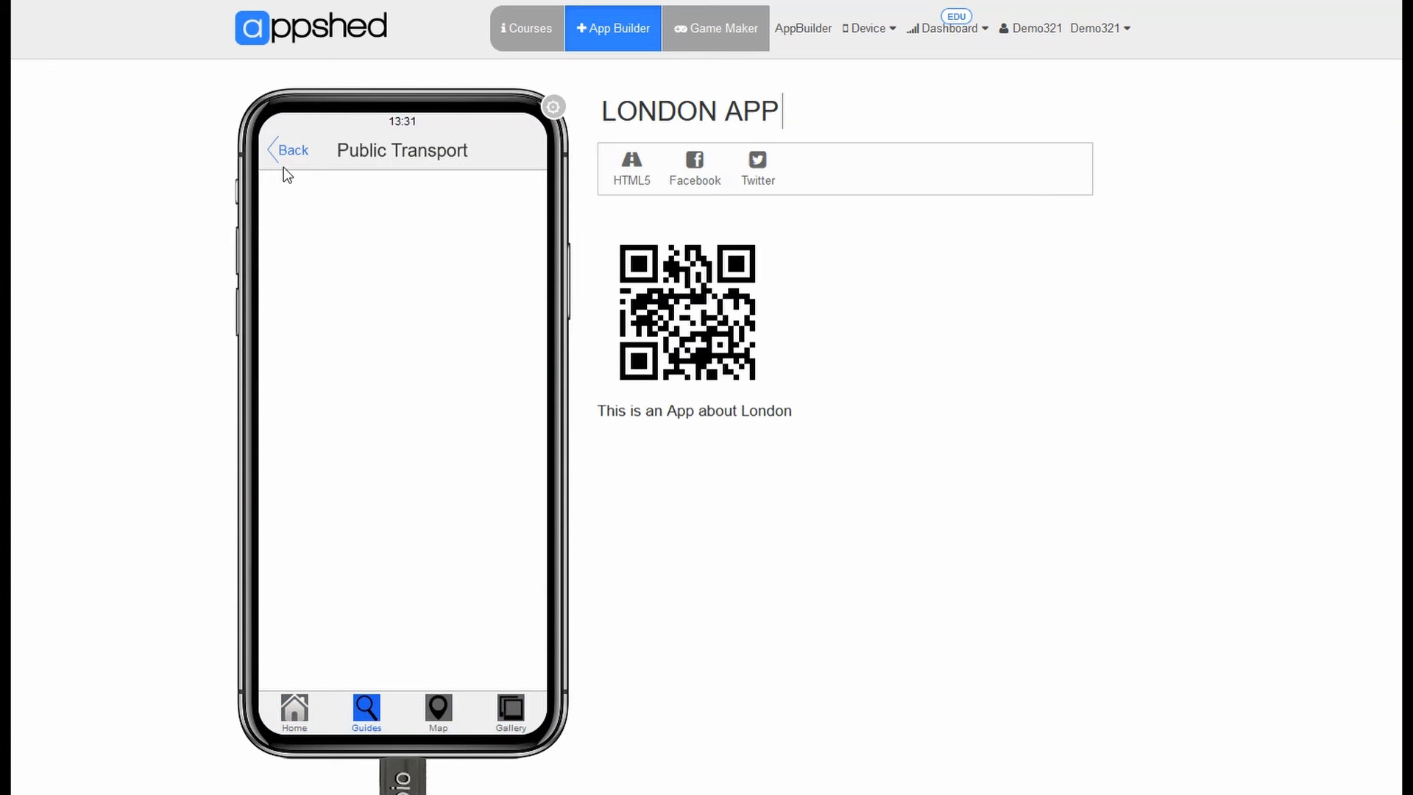
pyautogui.click(291, 151)
pyautogui.click(440, 708)
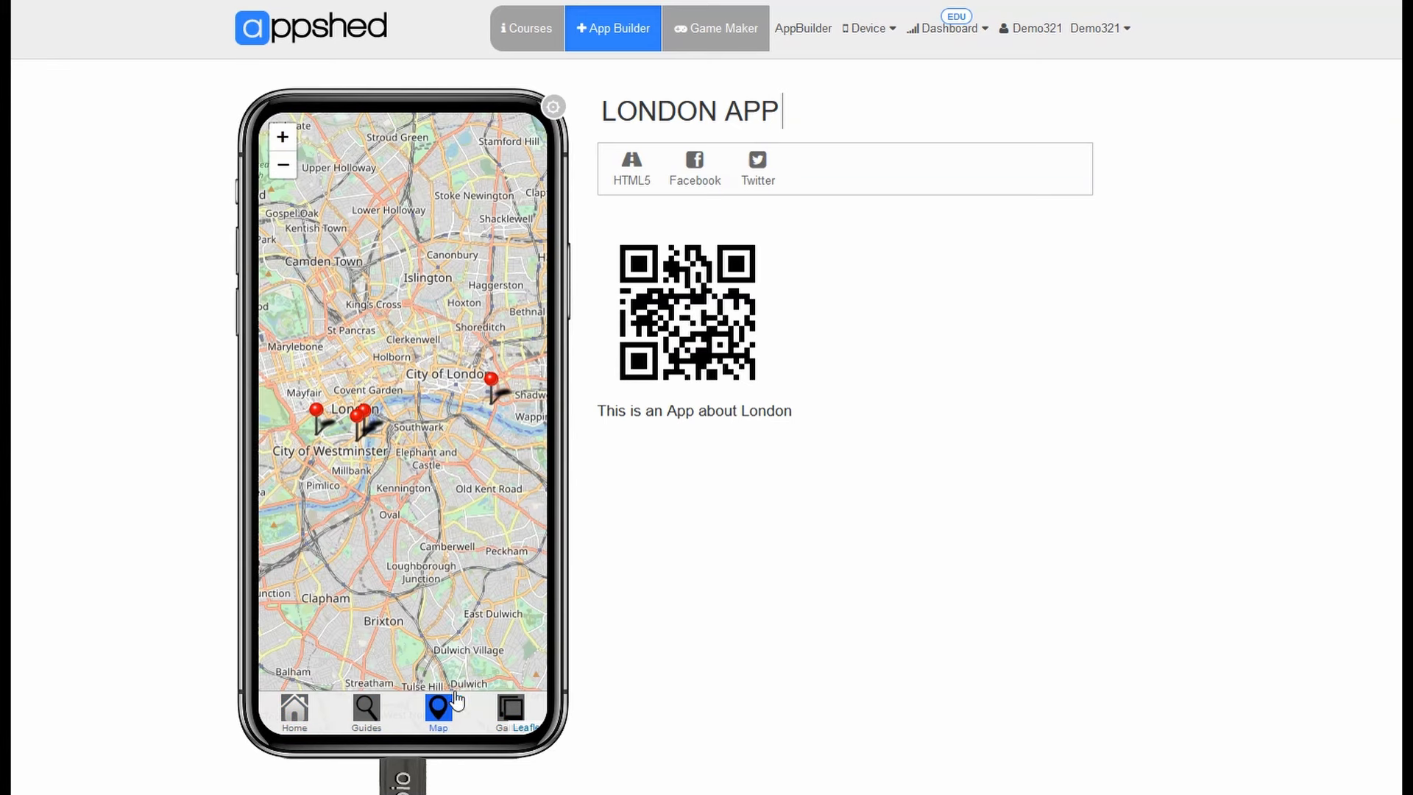